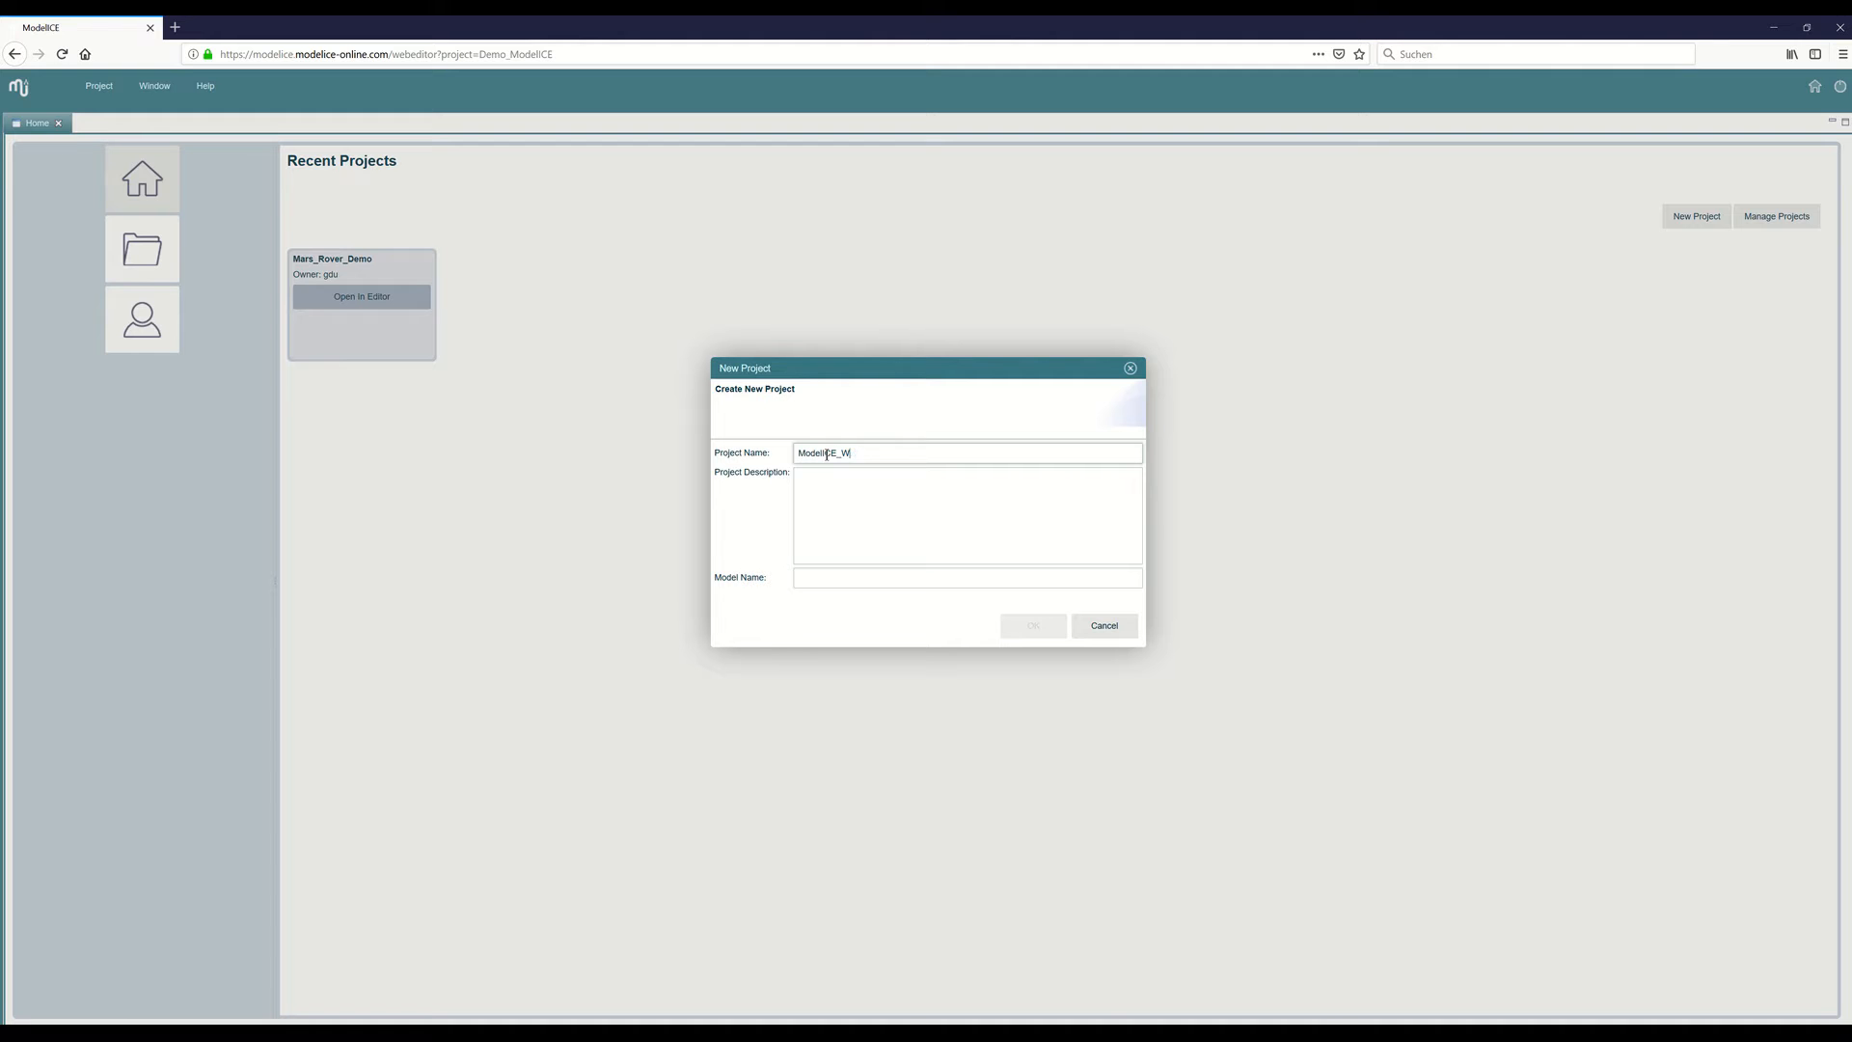
Create a new project named ModelICE_Demo with a model named Weatherstation.
key(BackSpace)
click(827, 576)
text(We)
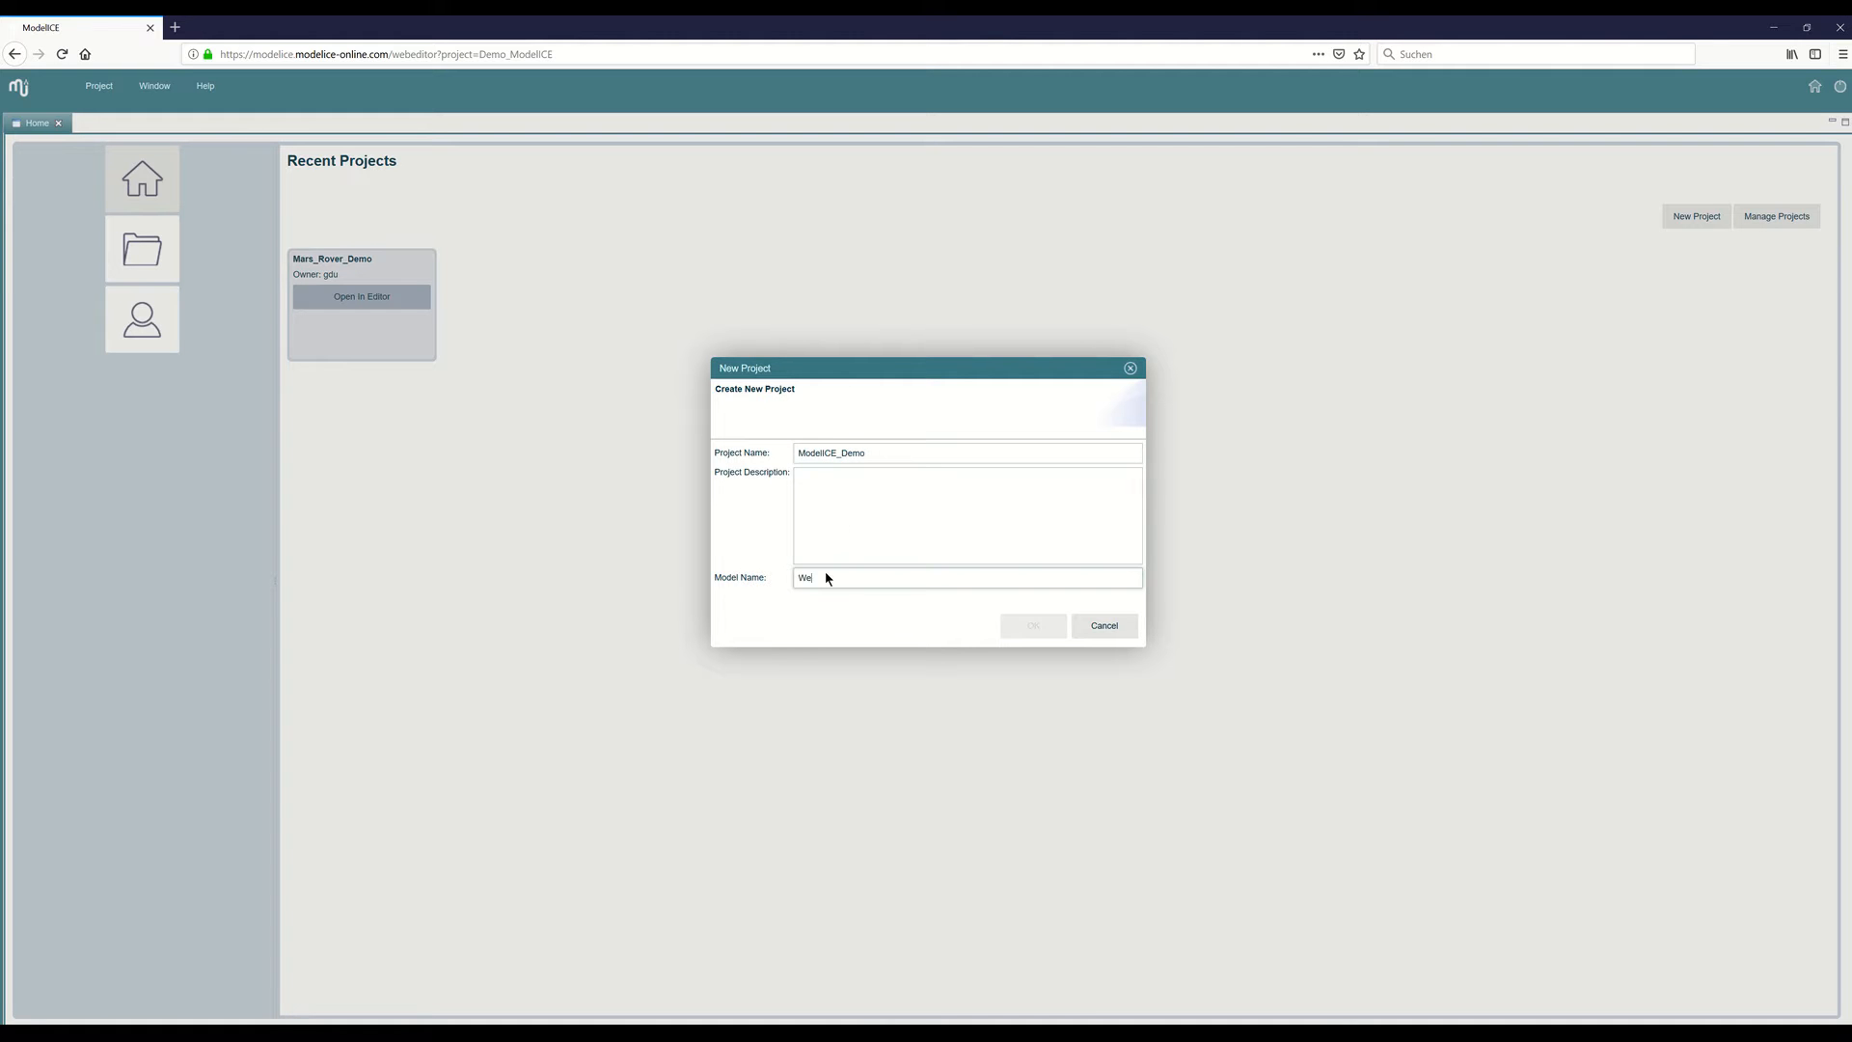
text(atherstation)
click(1028, 621)
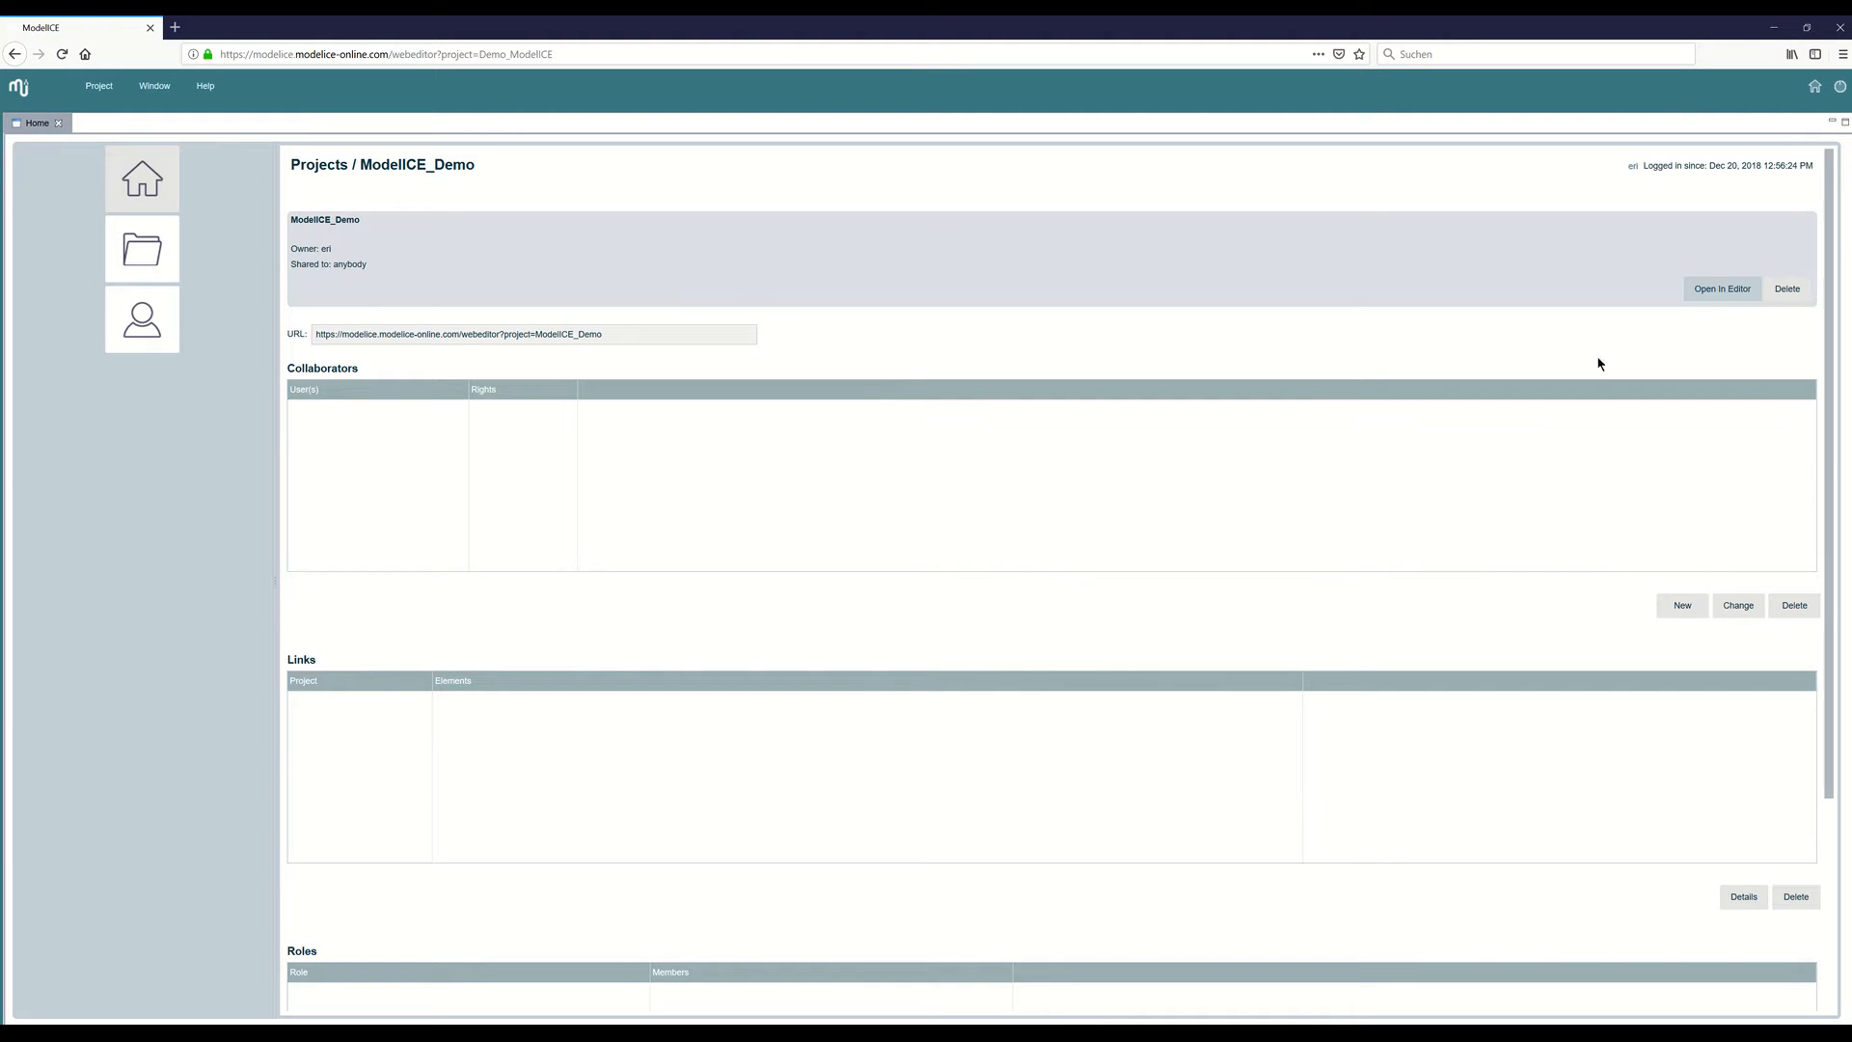
Add a package named UseCase to the Weatherstation model.
click(1721, 290)
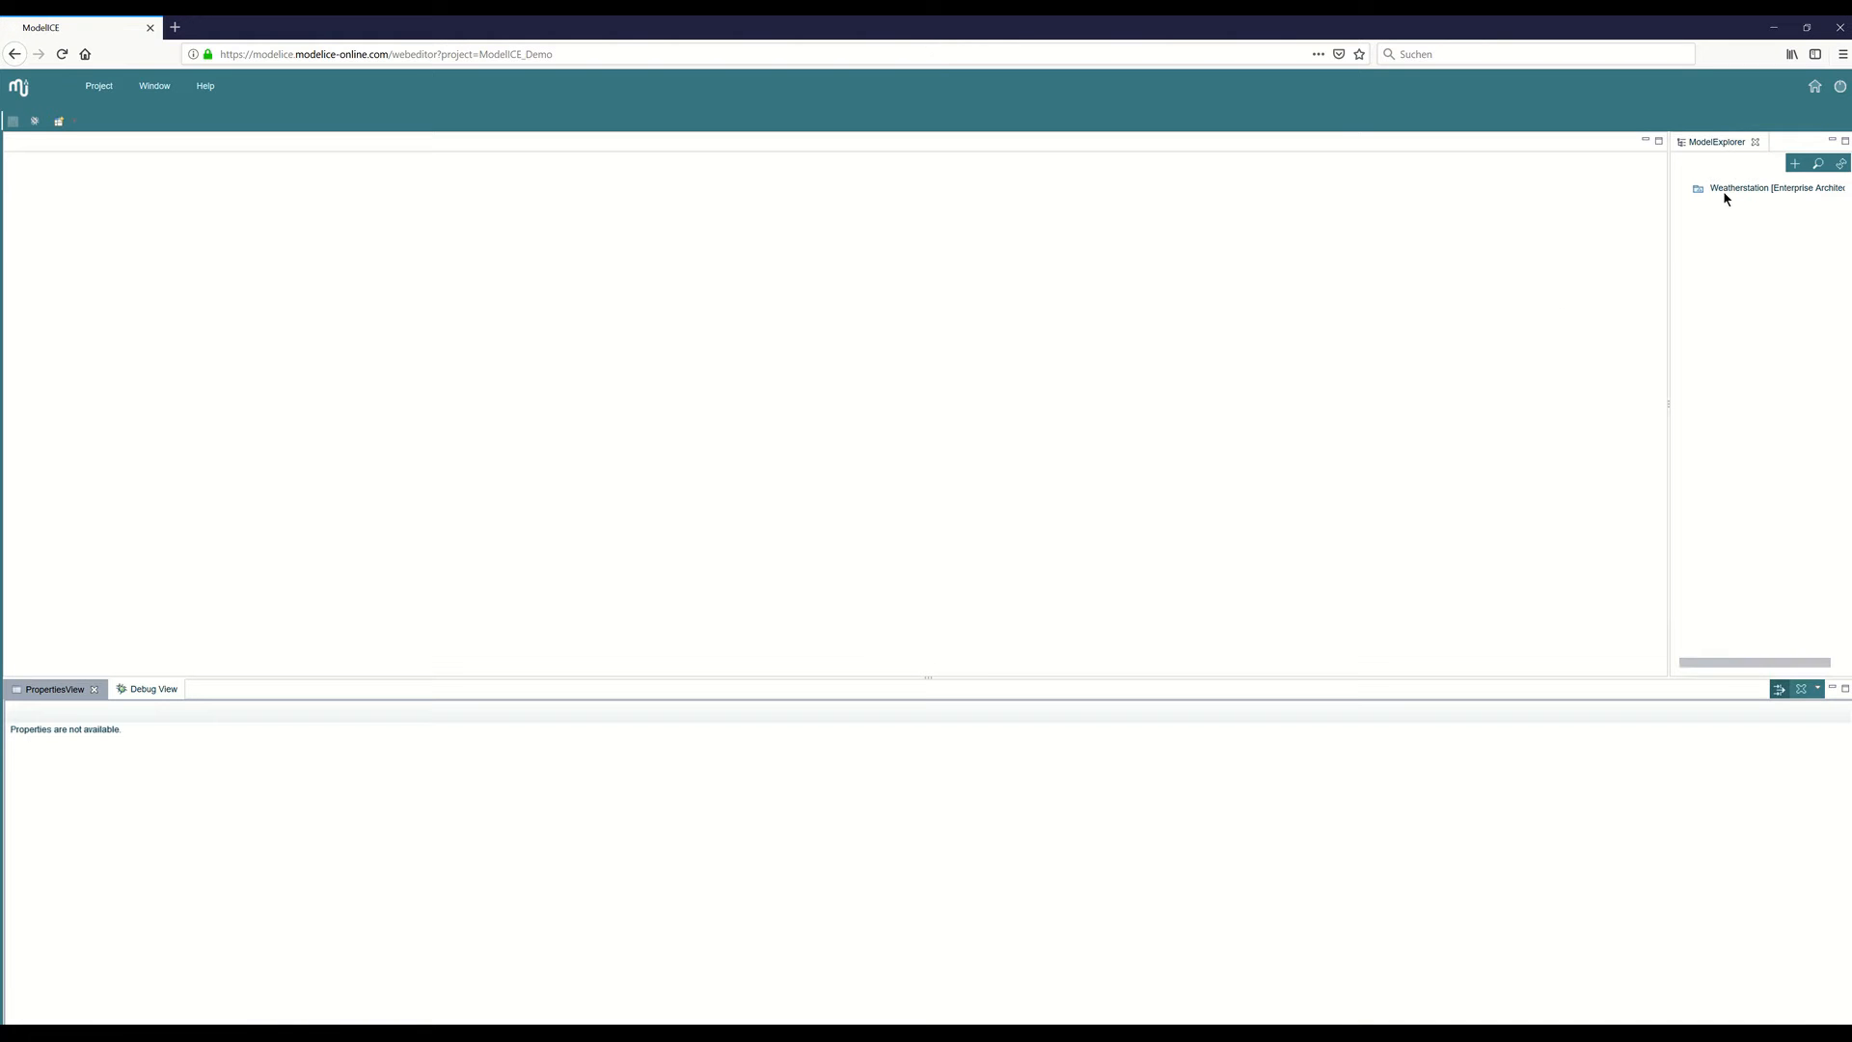
click(1727, 188)
right_click(1730, 189)
click(1732, 217)
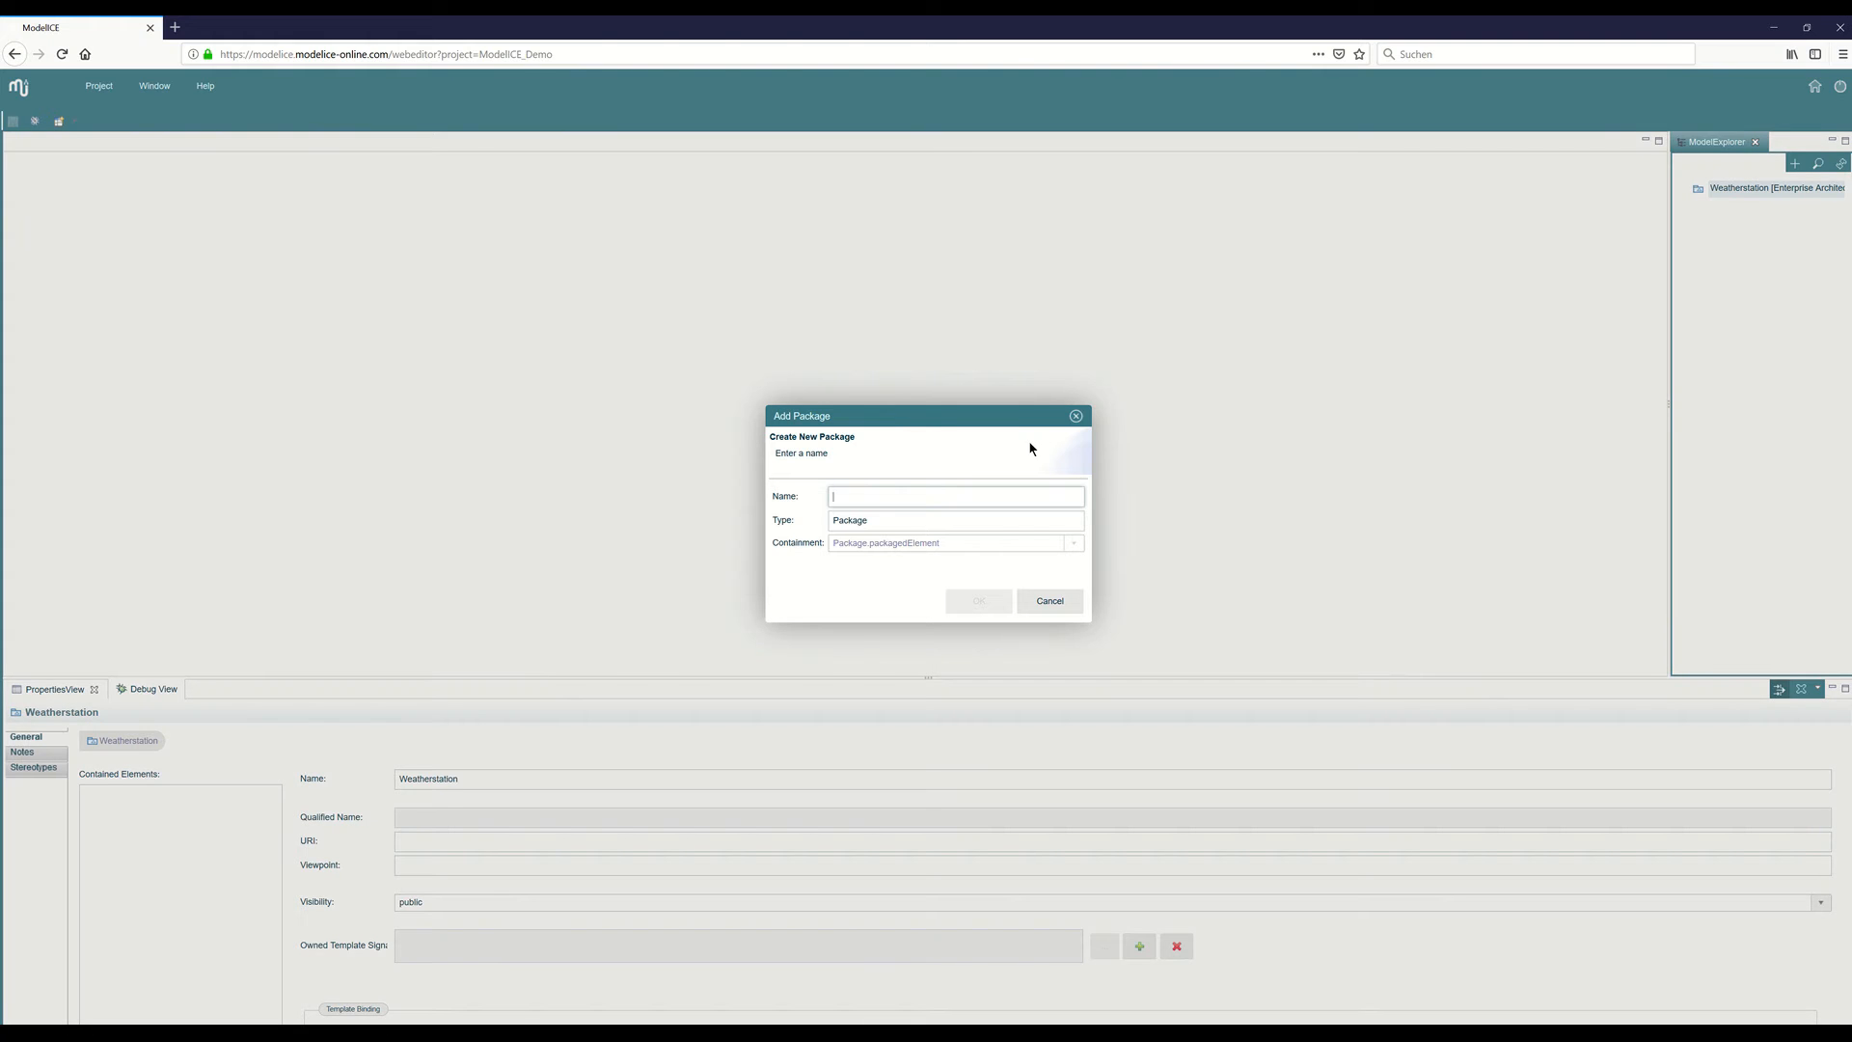
text(UseCase)
key(Return)
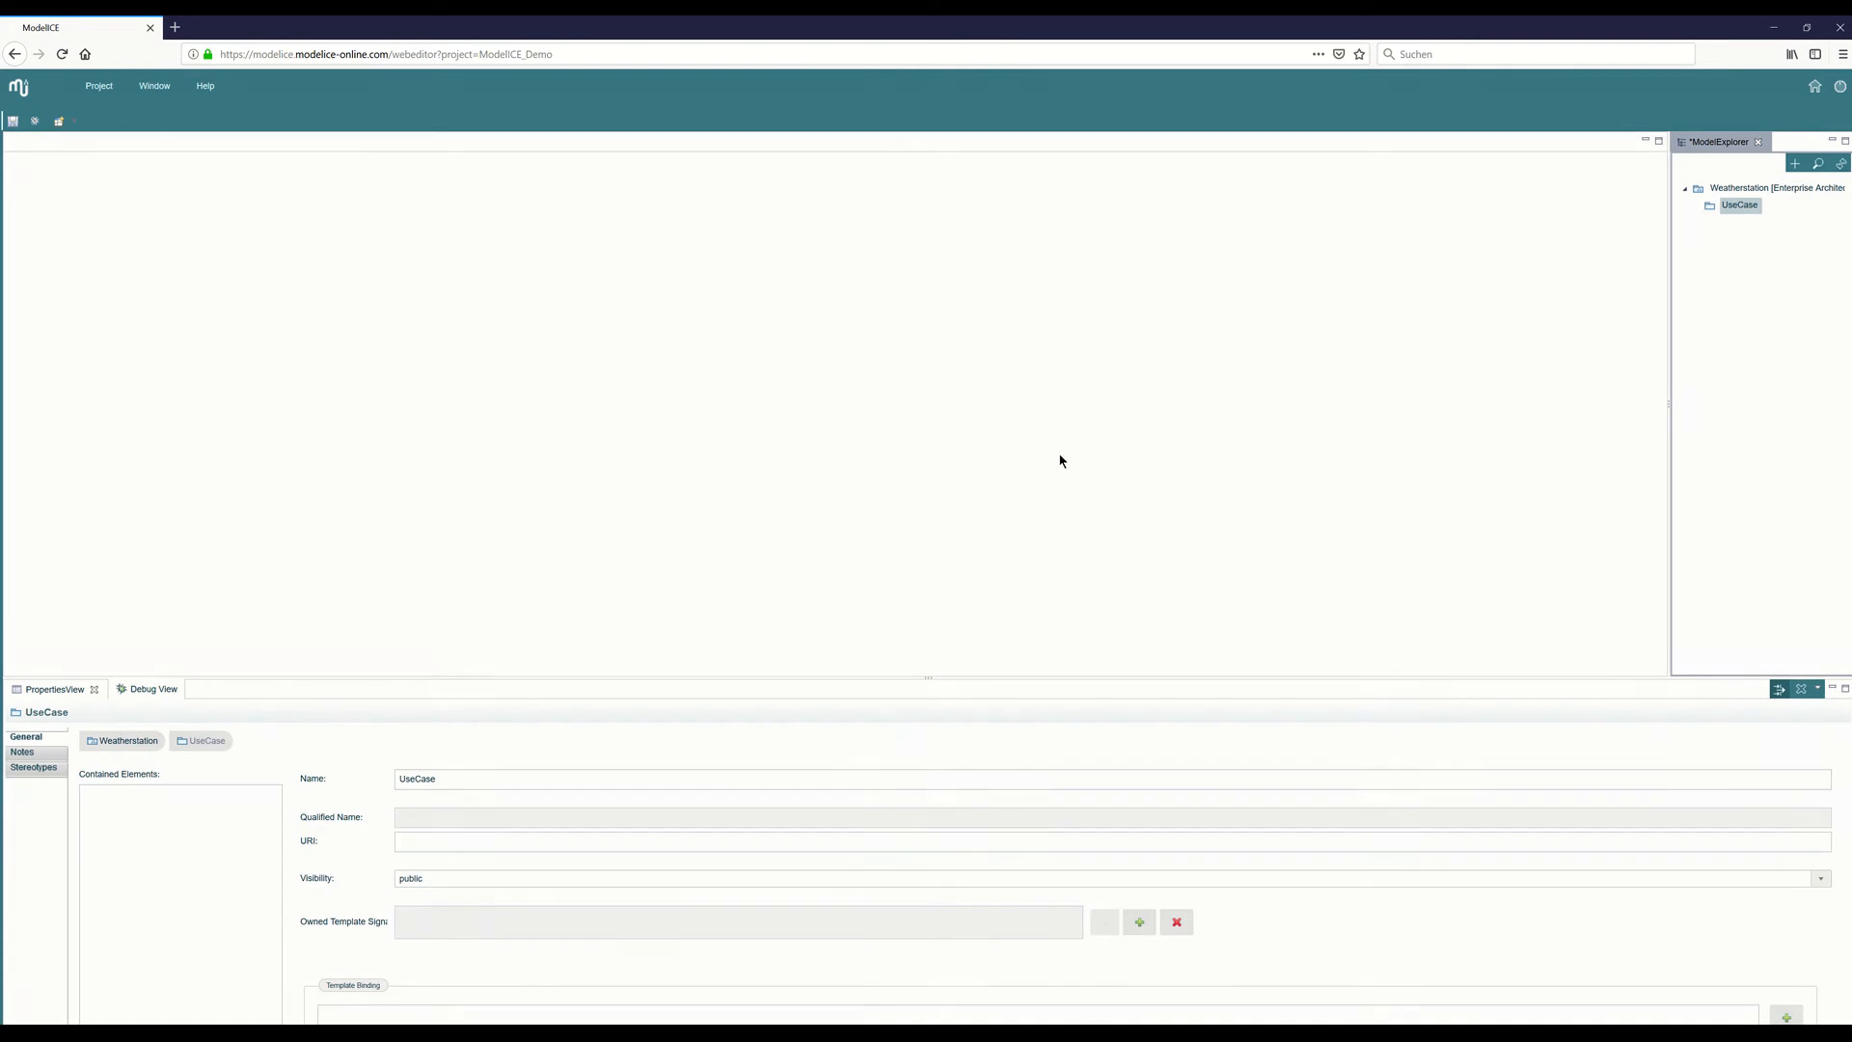
Create a use case diagram named Weatherstation in the UseCase package.
right_click(1739, 207)
mouse_move(1745, 301)
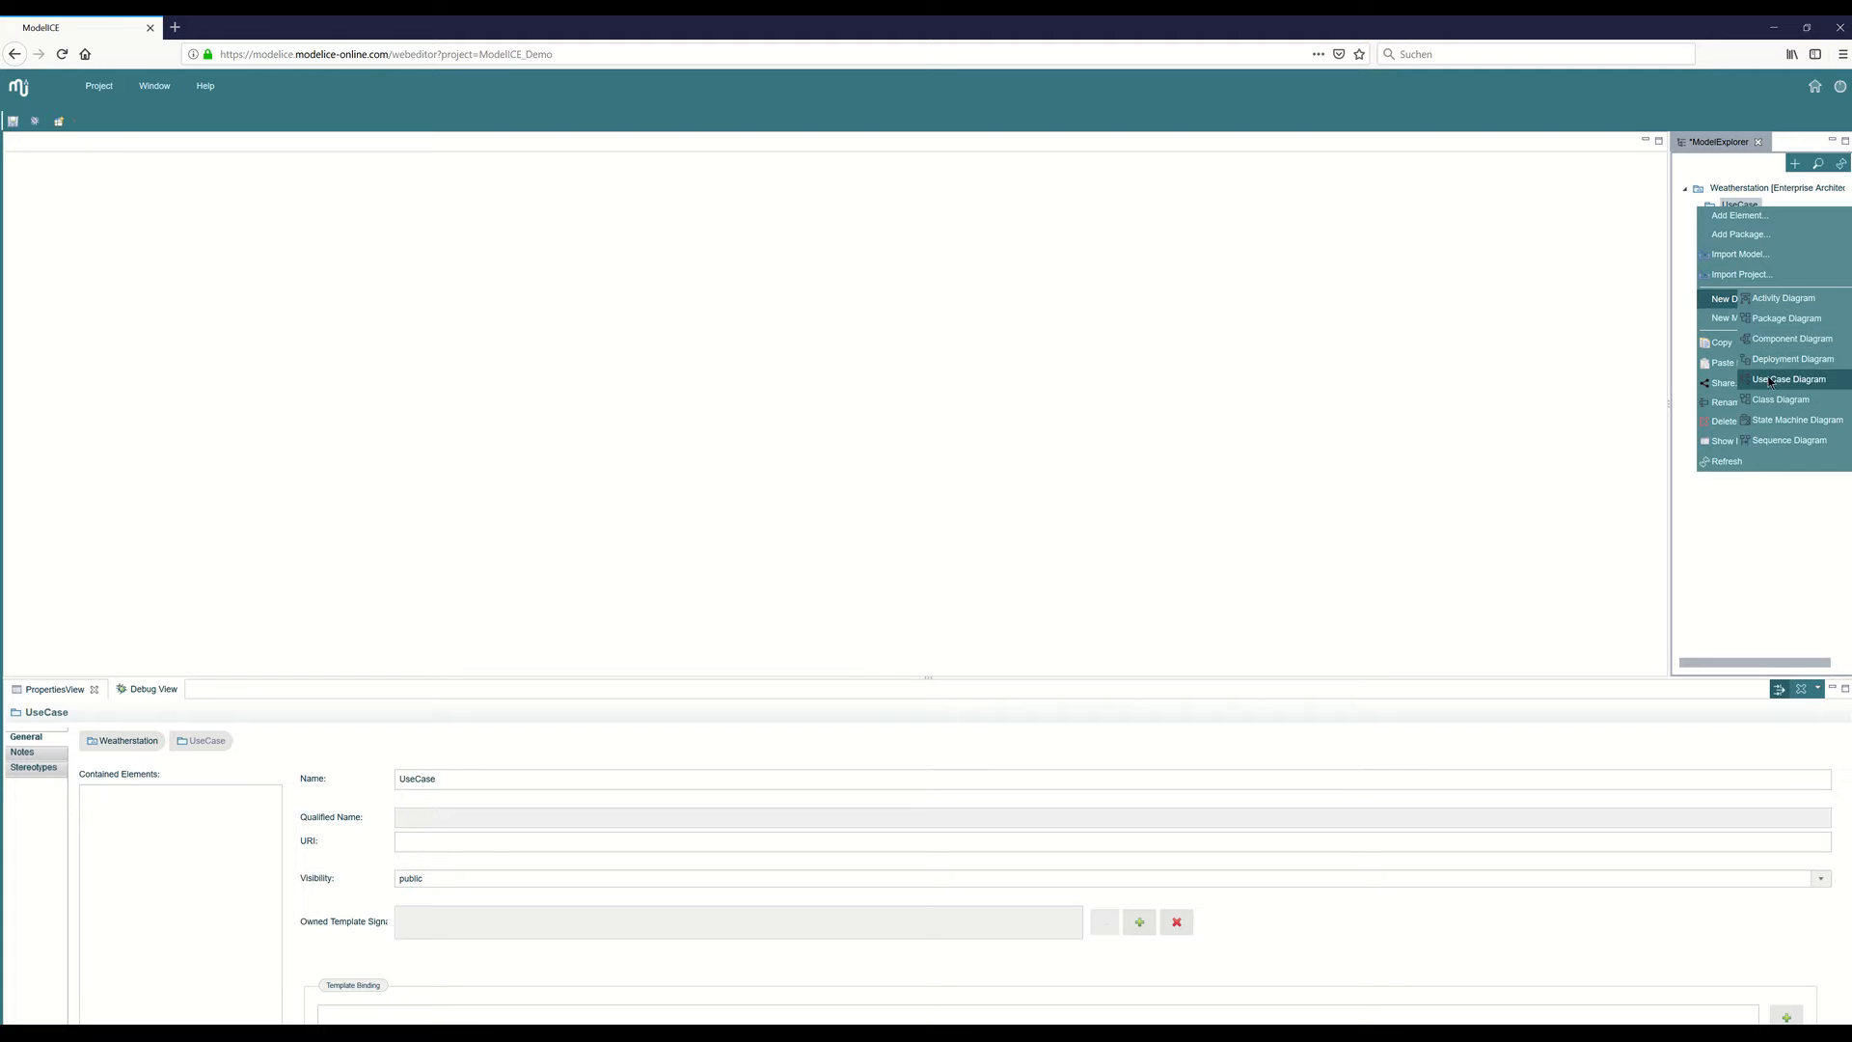
click(1502, 367)
text(We)
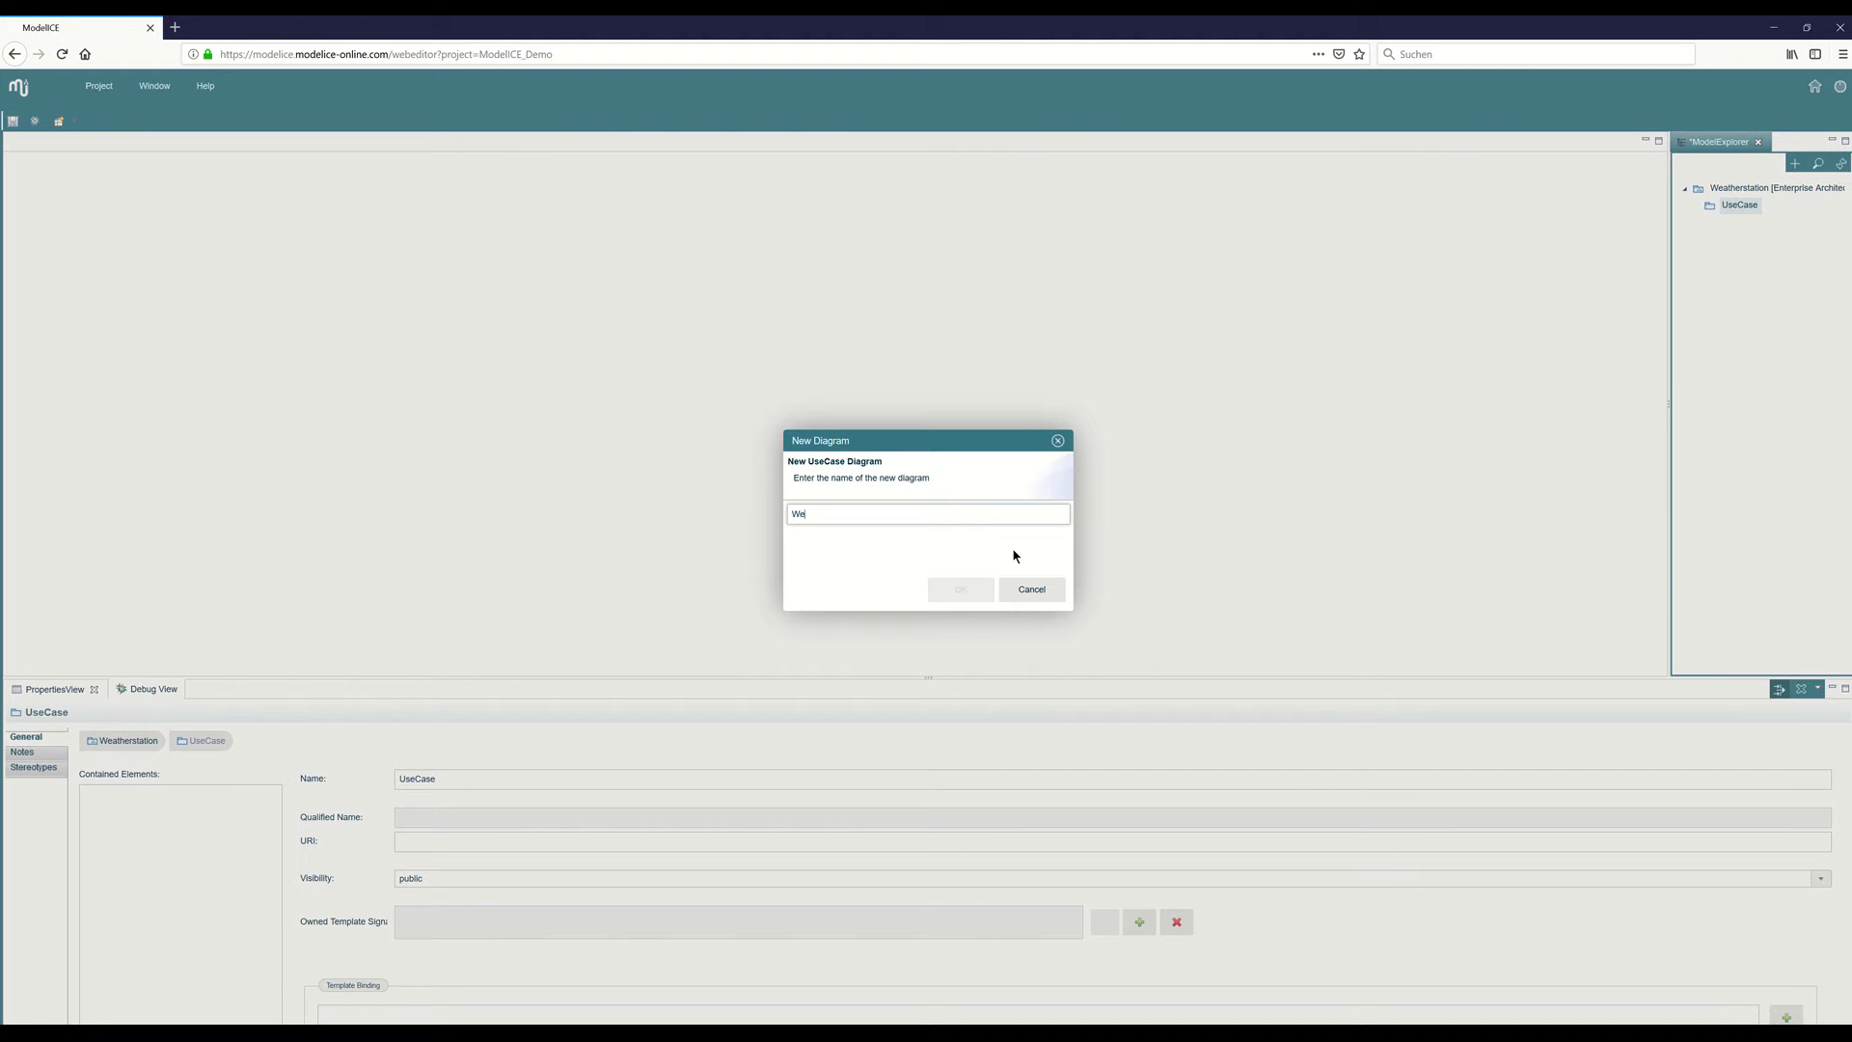
text(atherstation)
key(Return)
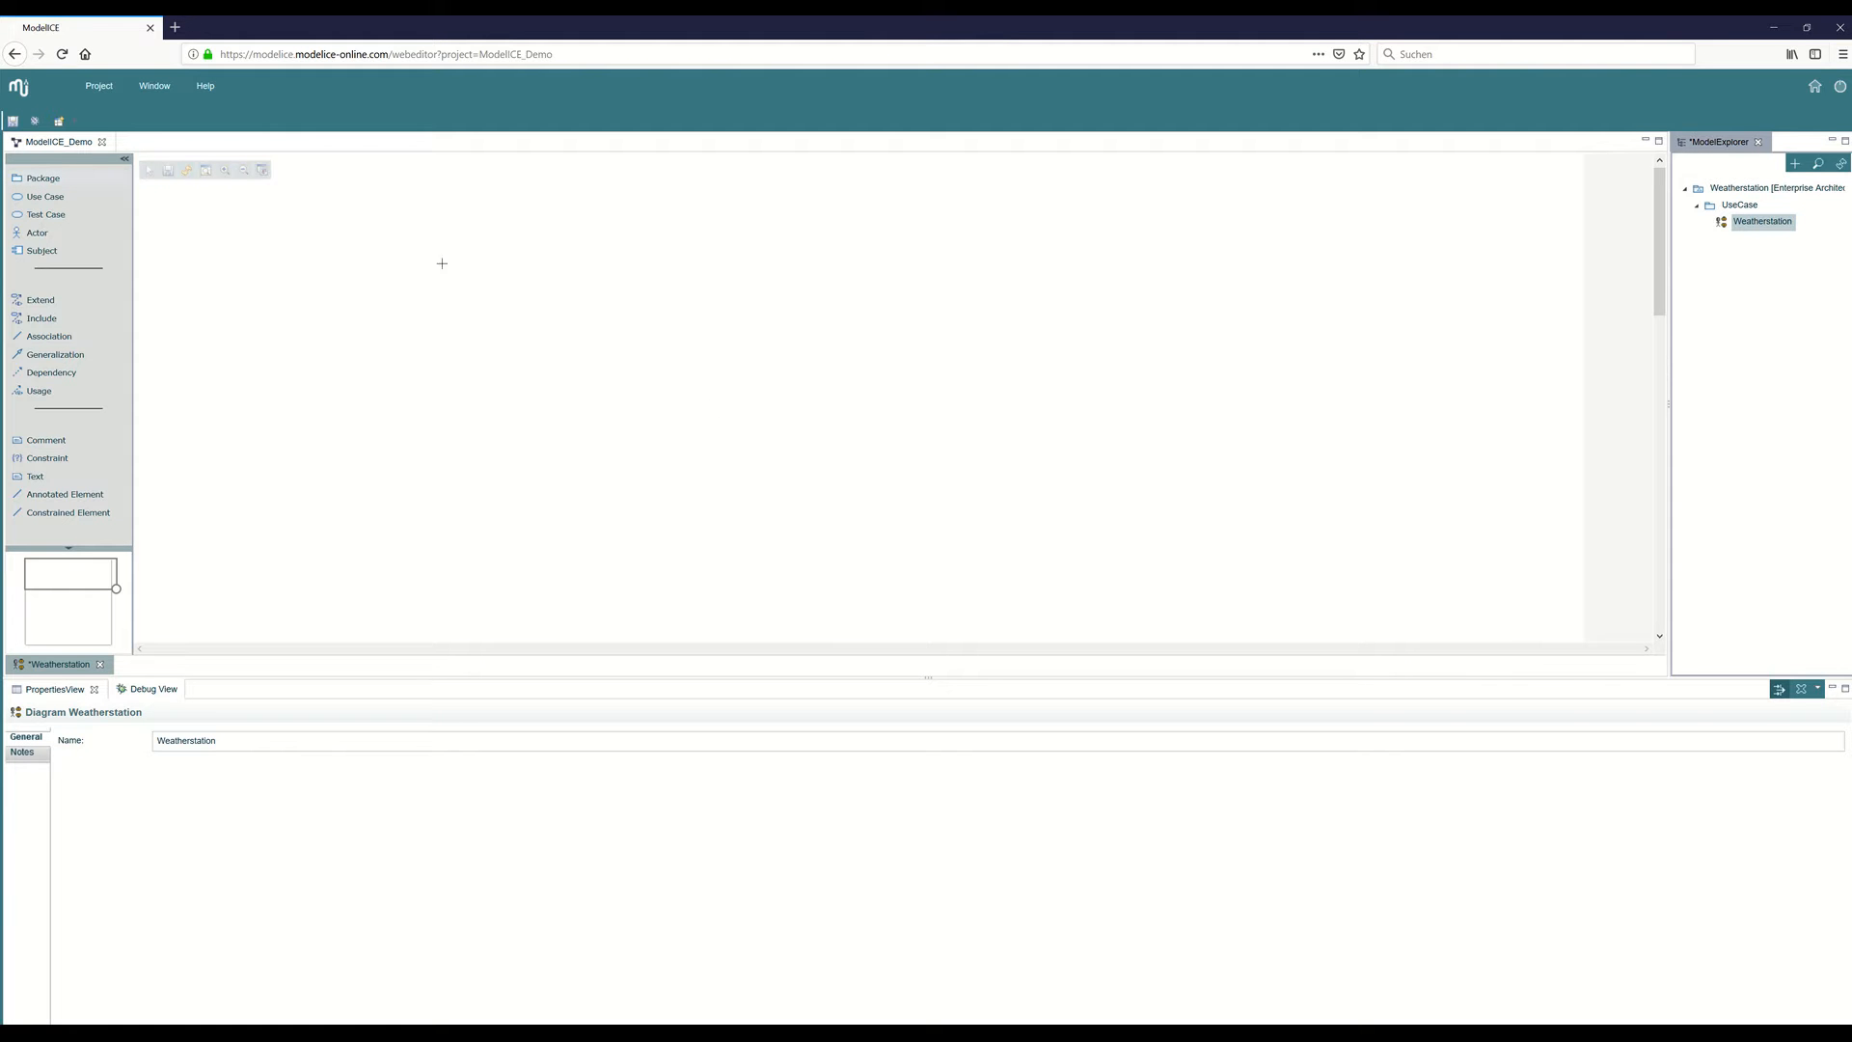
Place a package in the middle of the diagram, enlarge it to hold use cases, and name it Weatherstation.
click(647, 337)
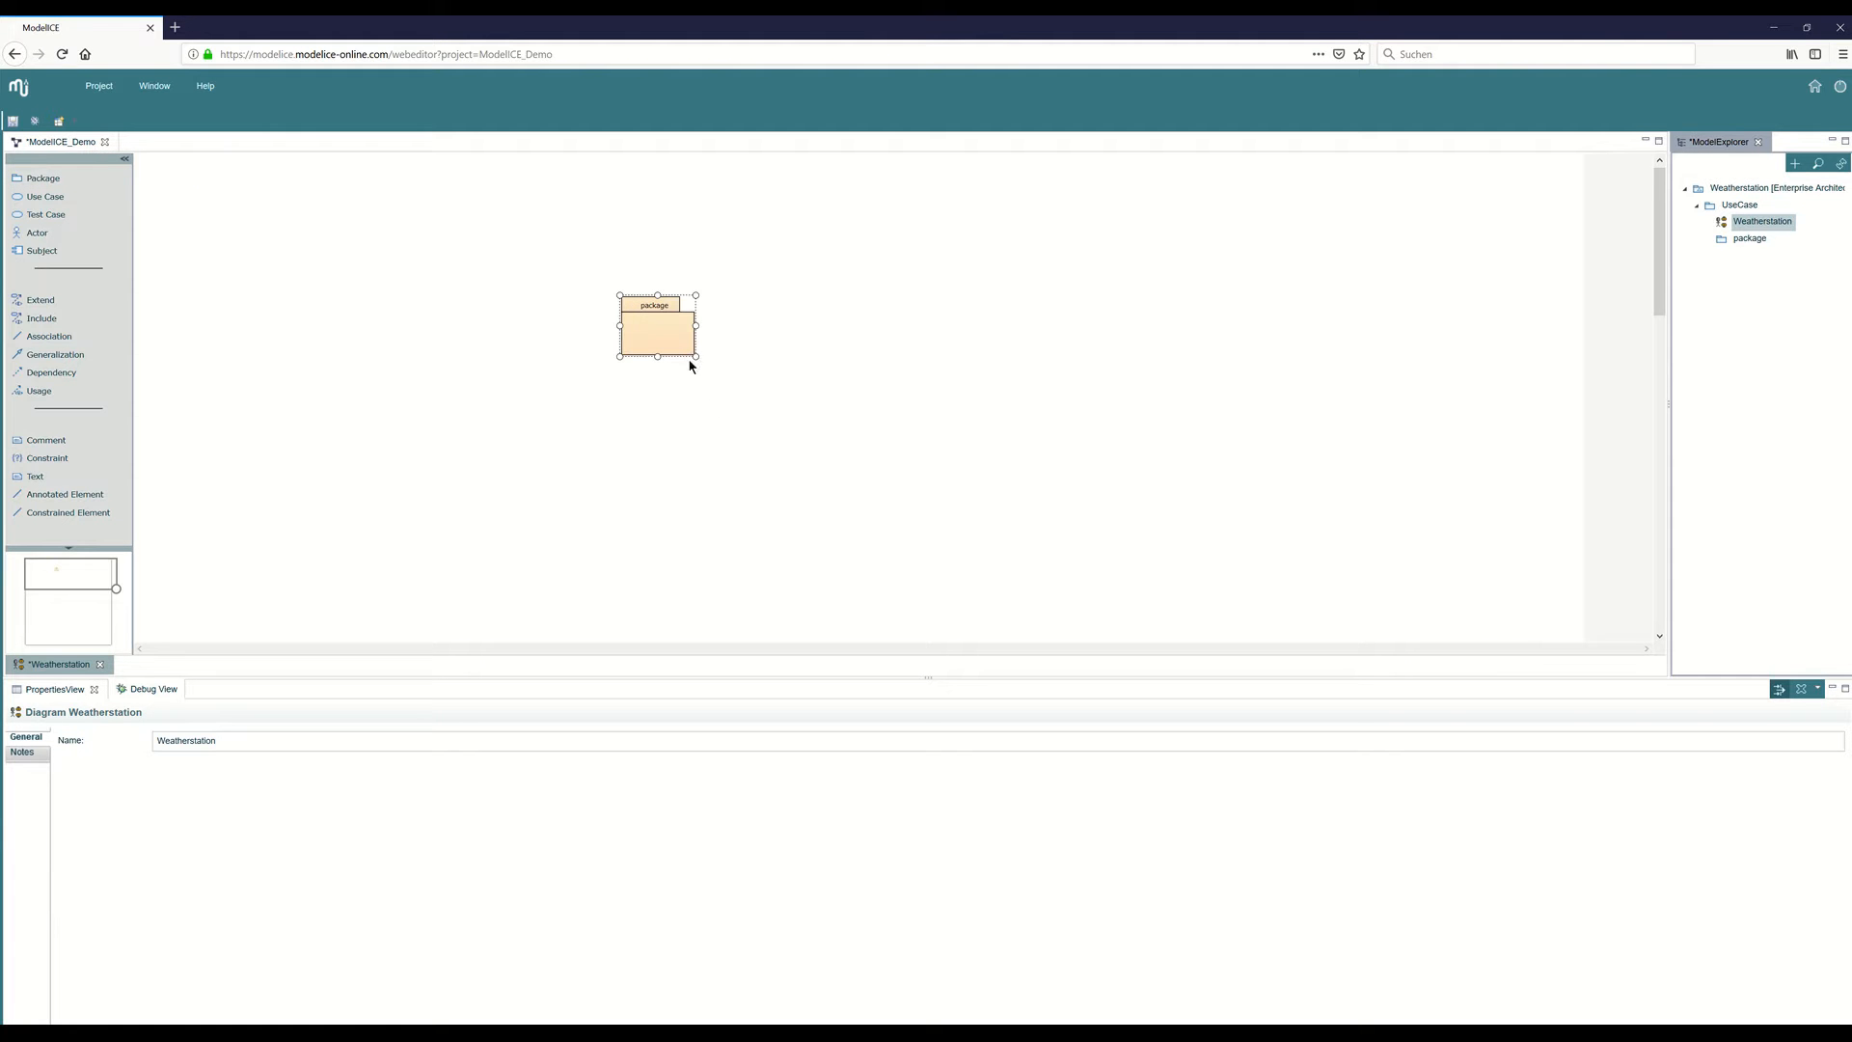
drag(695, 354, 899, 576)
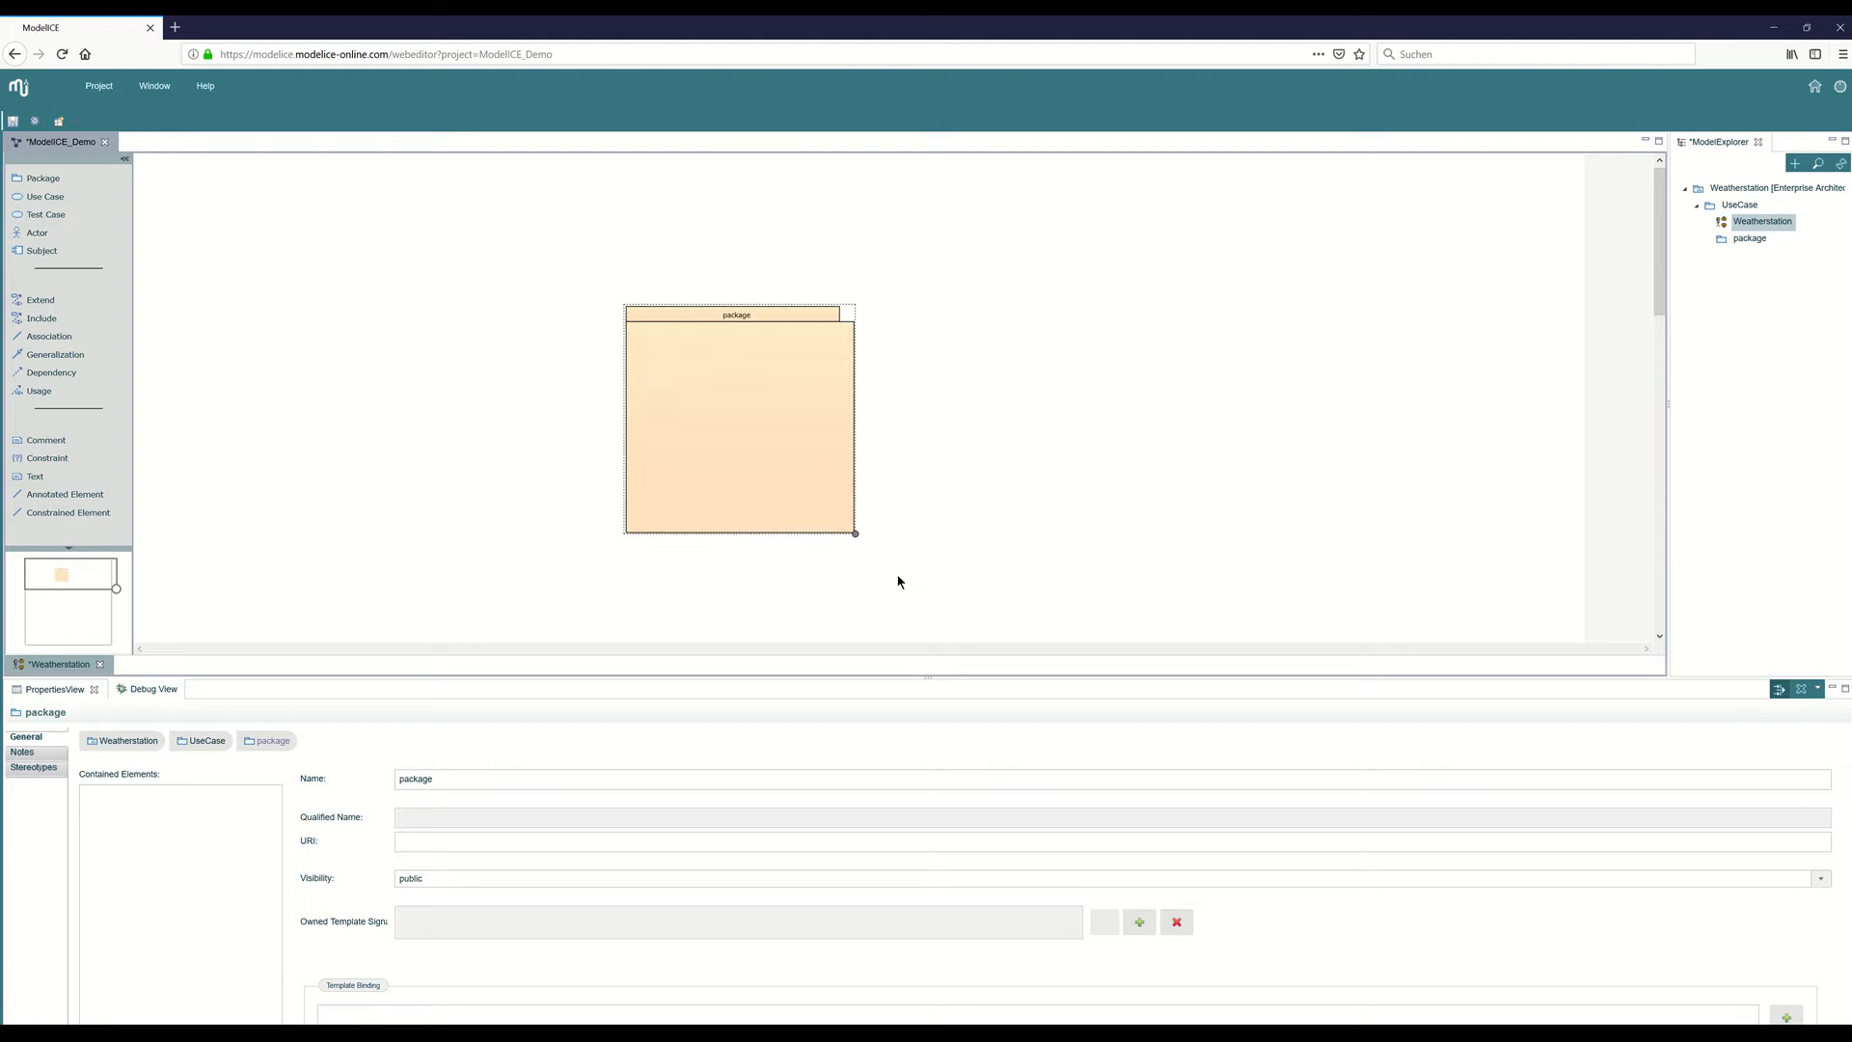
click(410, 777)
text(W)
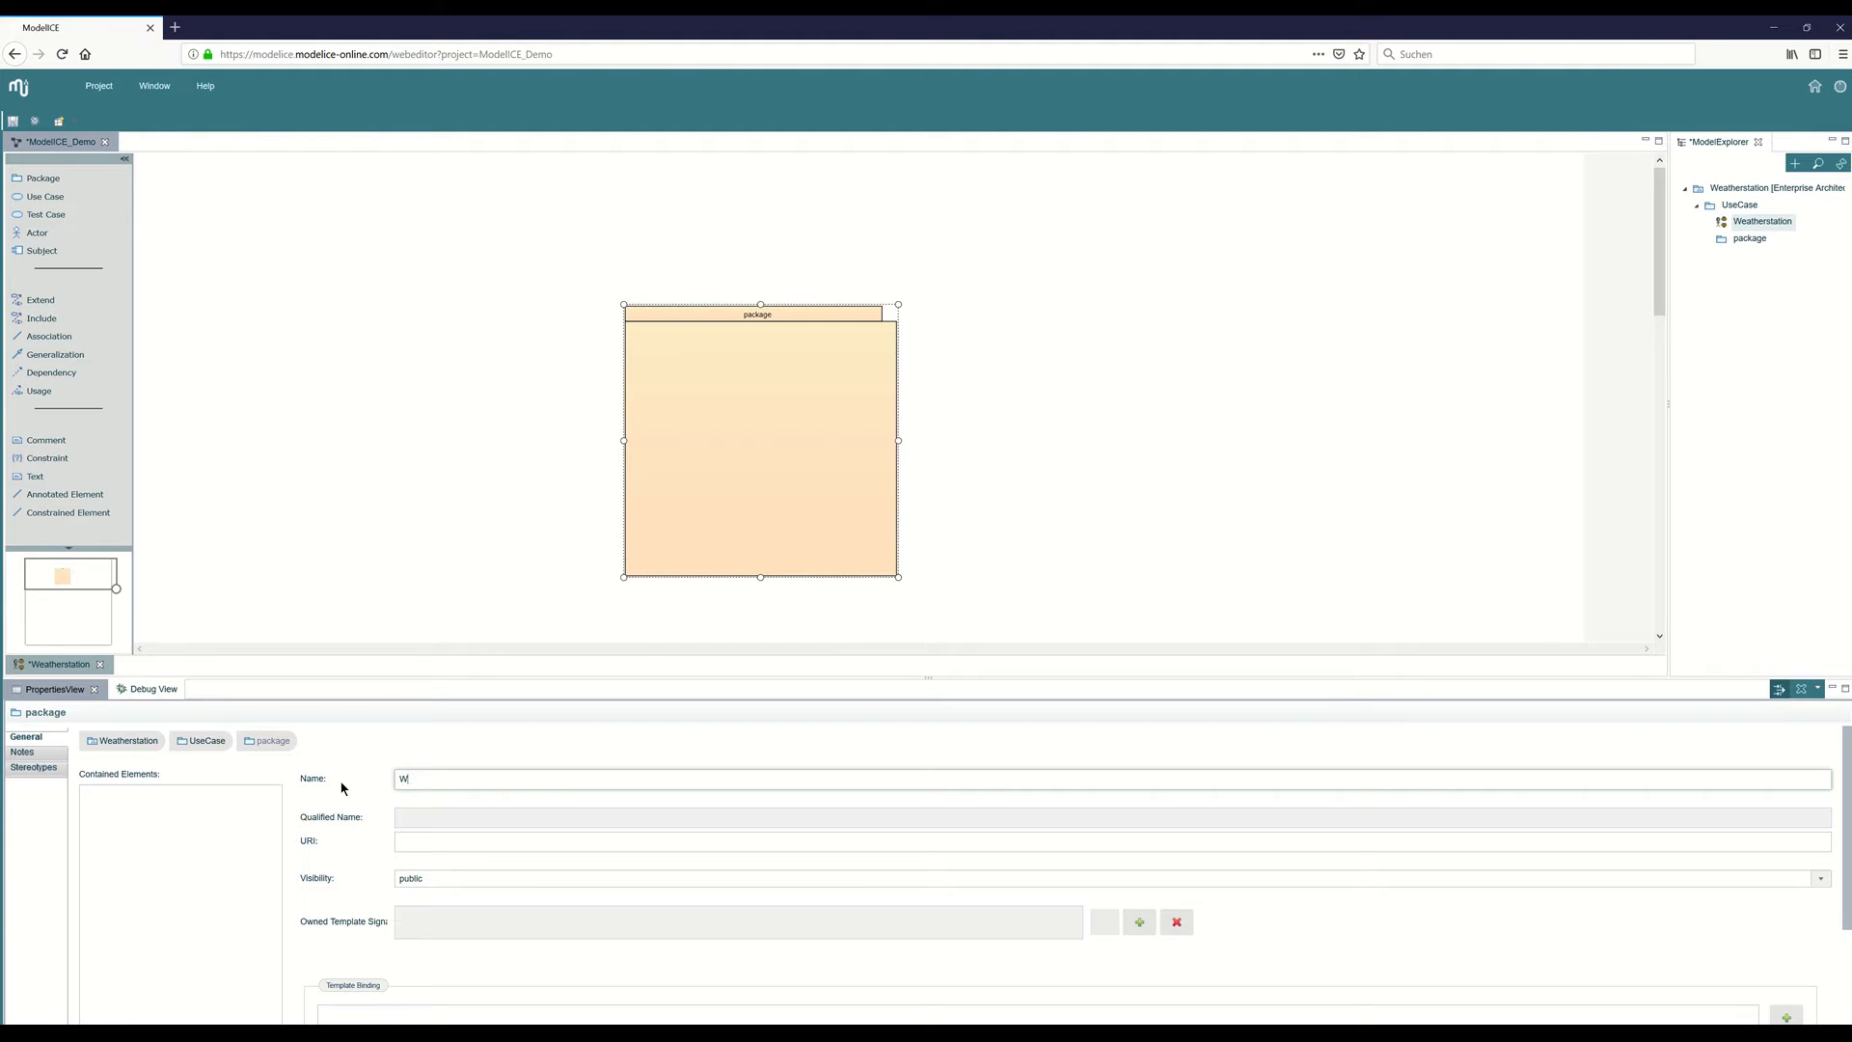
text(eatherstation)
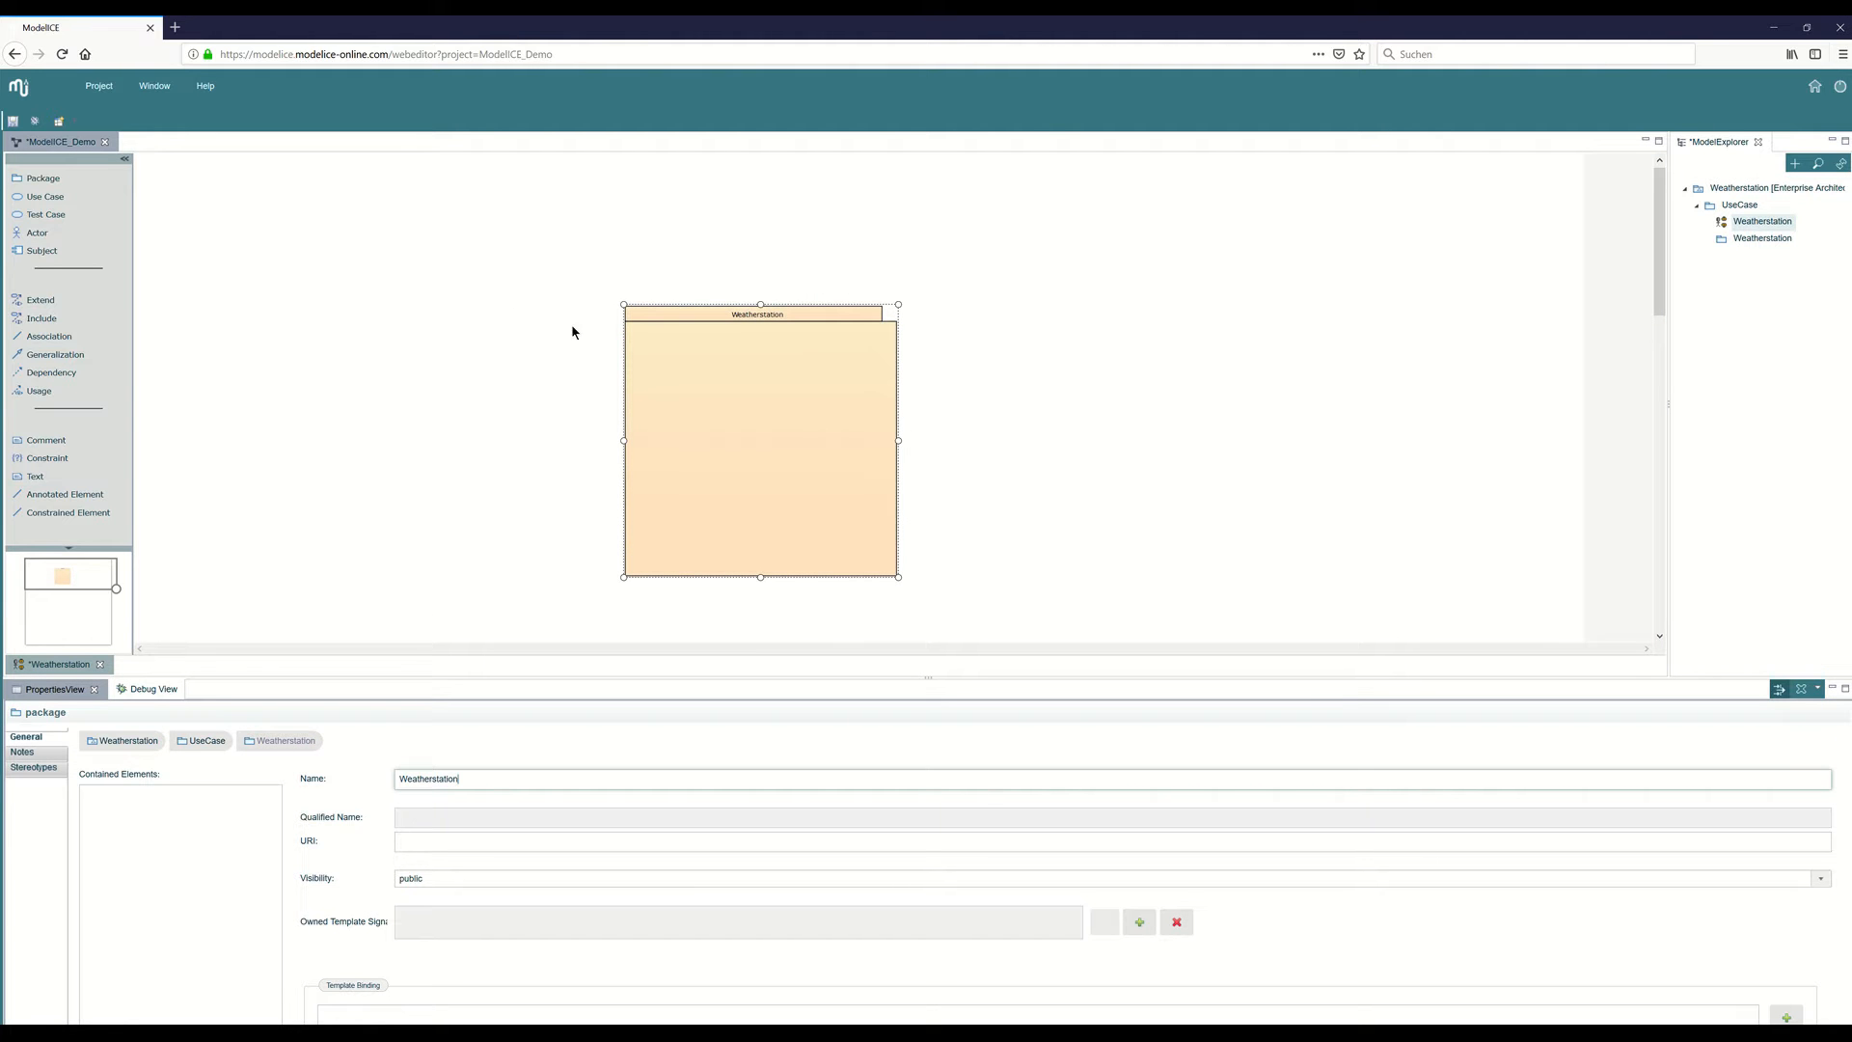
Place an actor to the left of the Weatherstation package and name it Meteorologist.
click(298, 297)
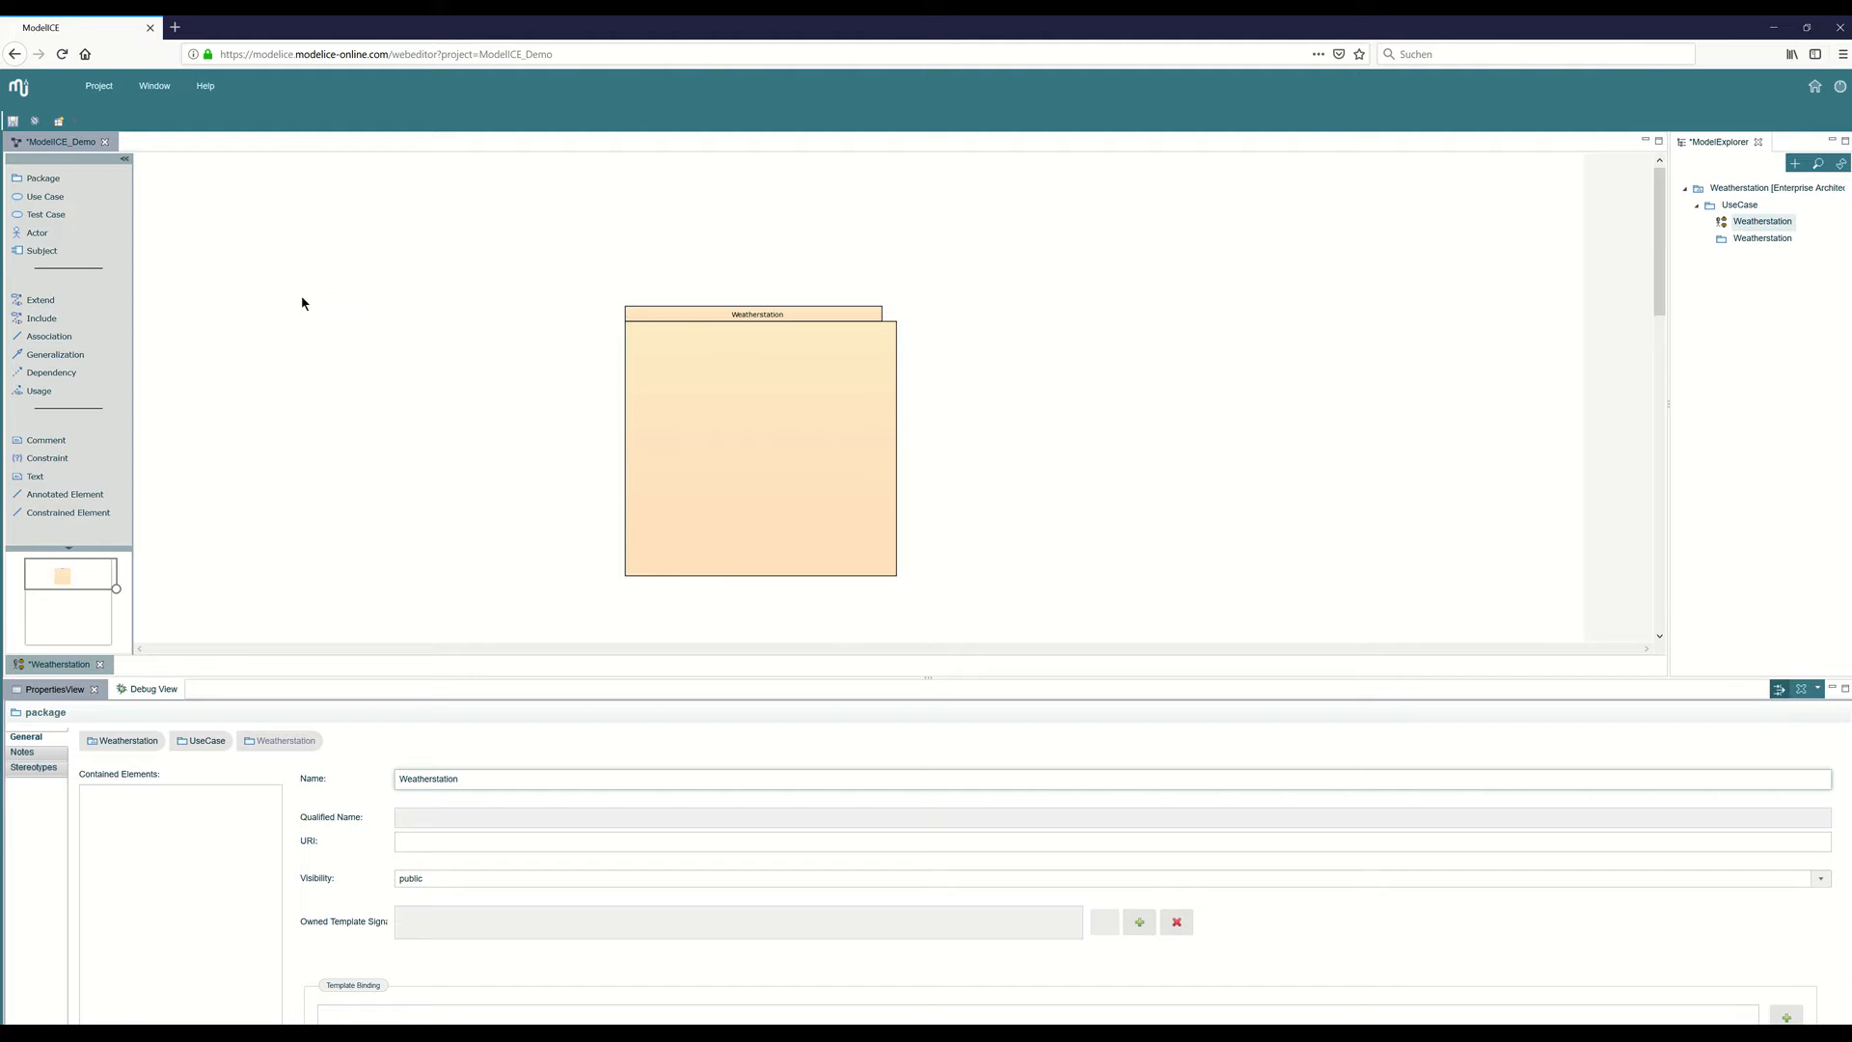
click(389, 344)
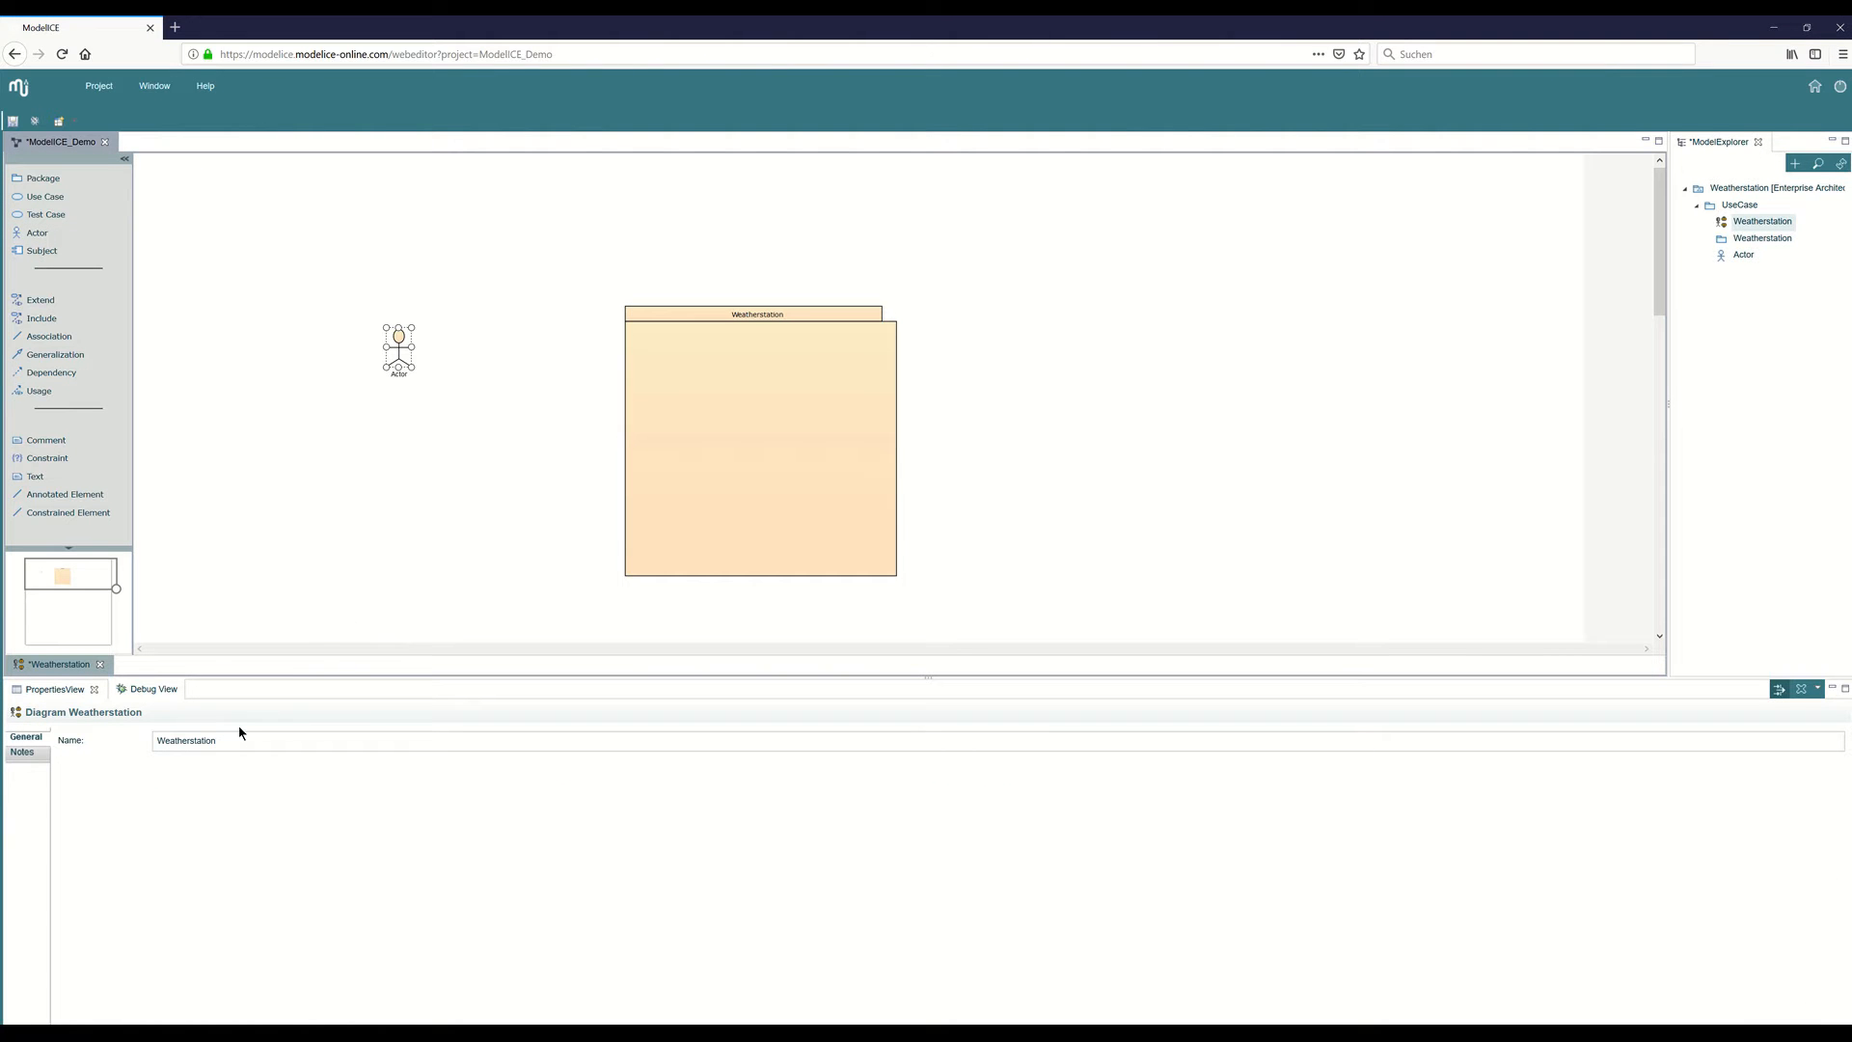
drag(430, 778, 298, 785)
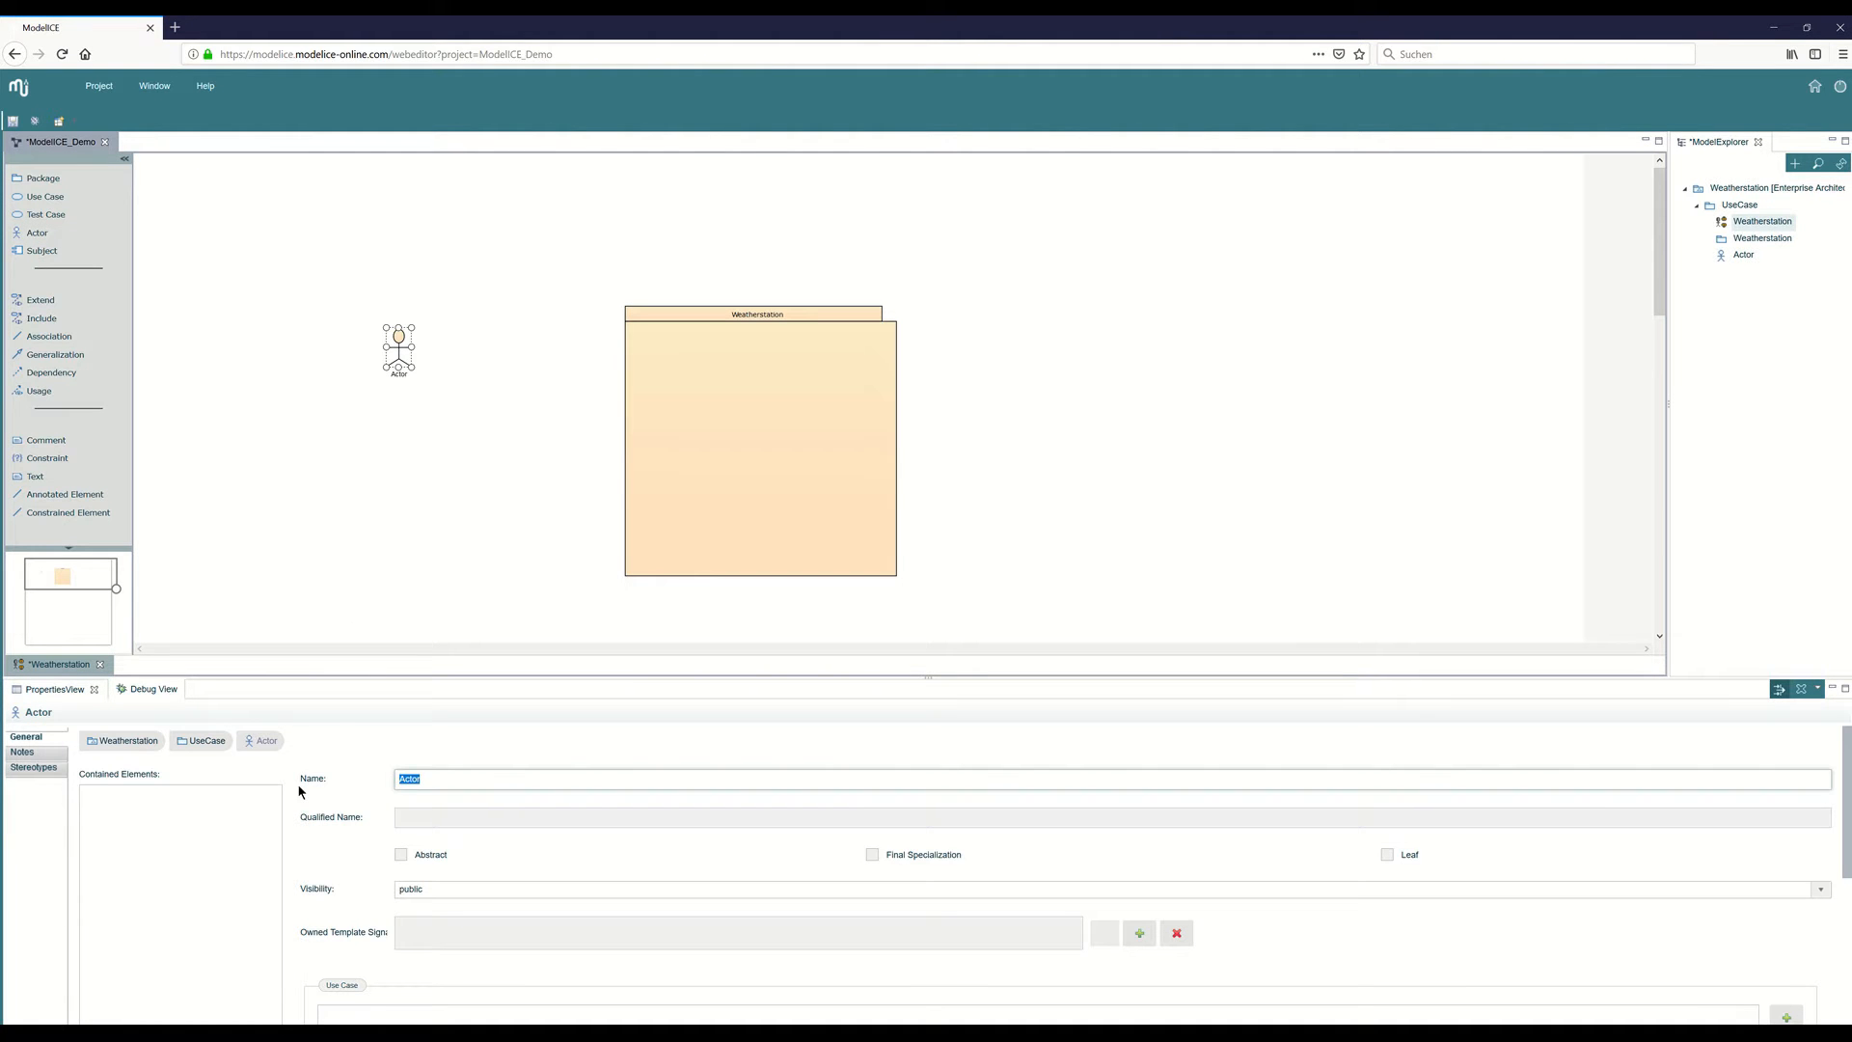
text(Meteorologist)
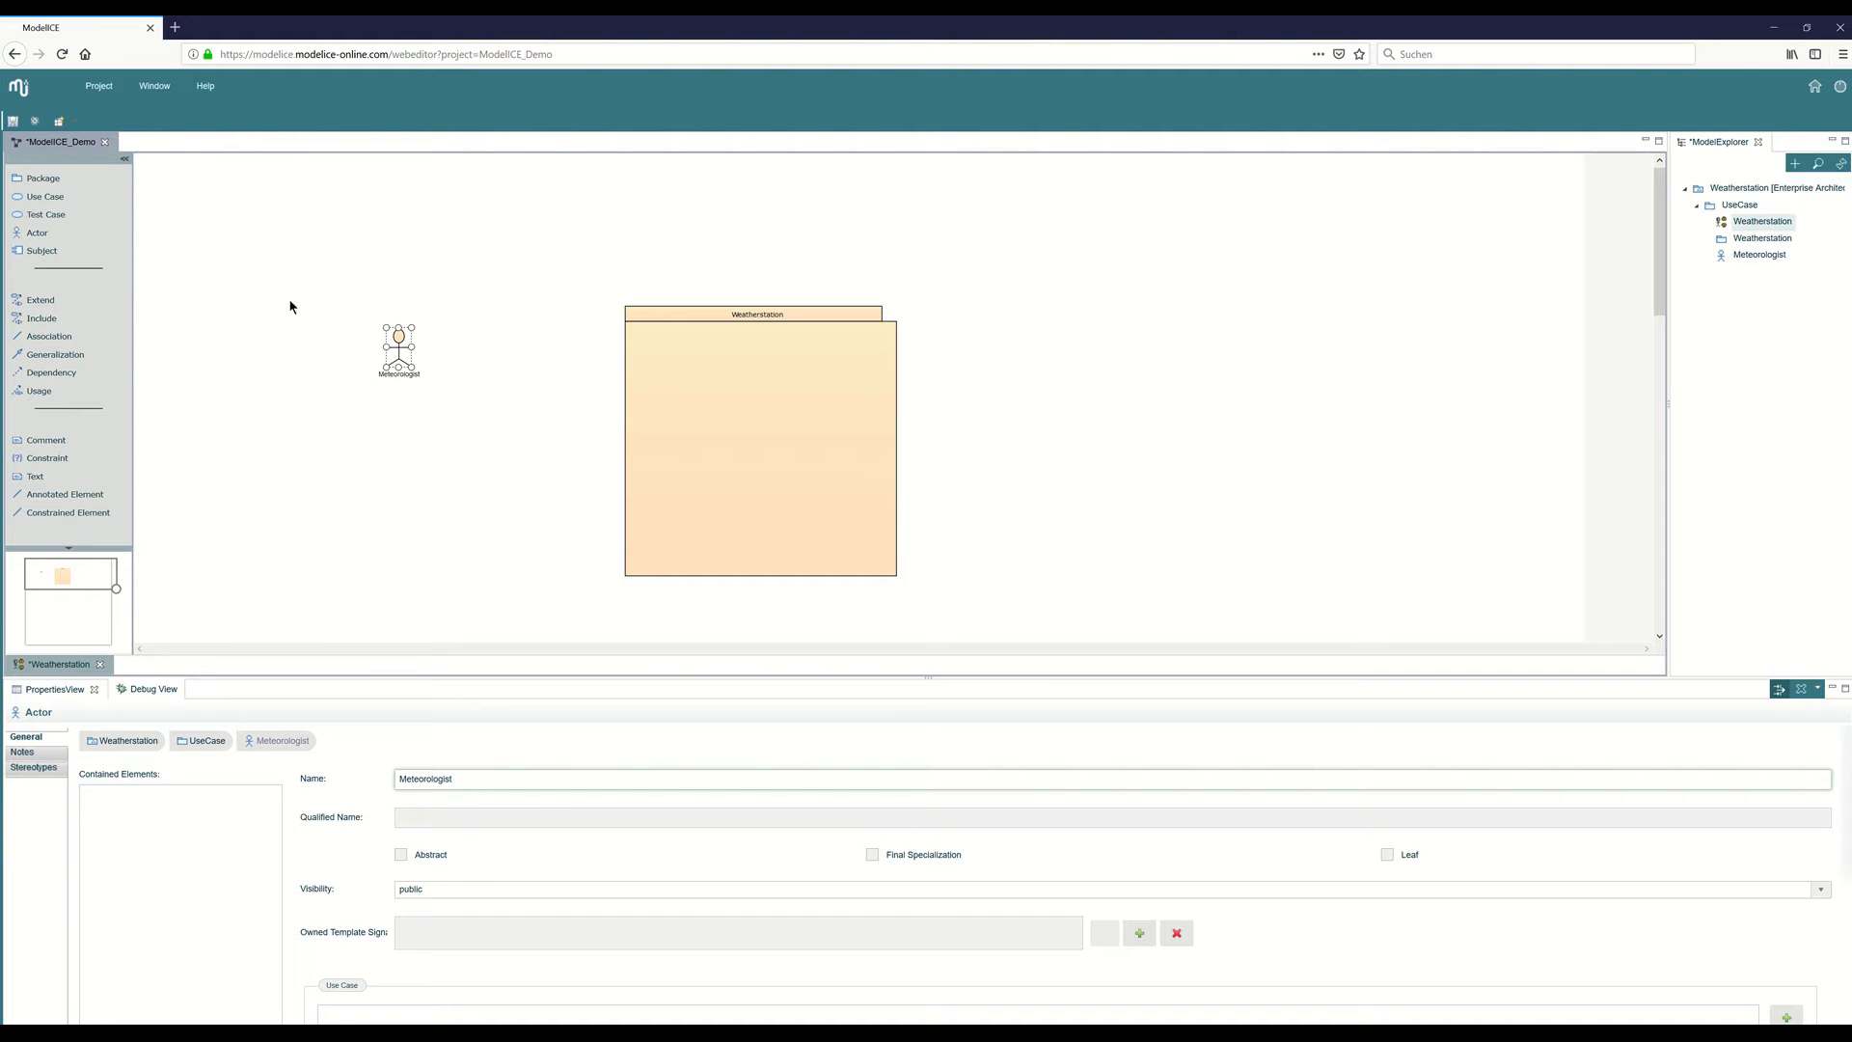
Add a second actor below the Meteorologist and name it Administrator.
click(38, 233)
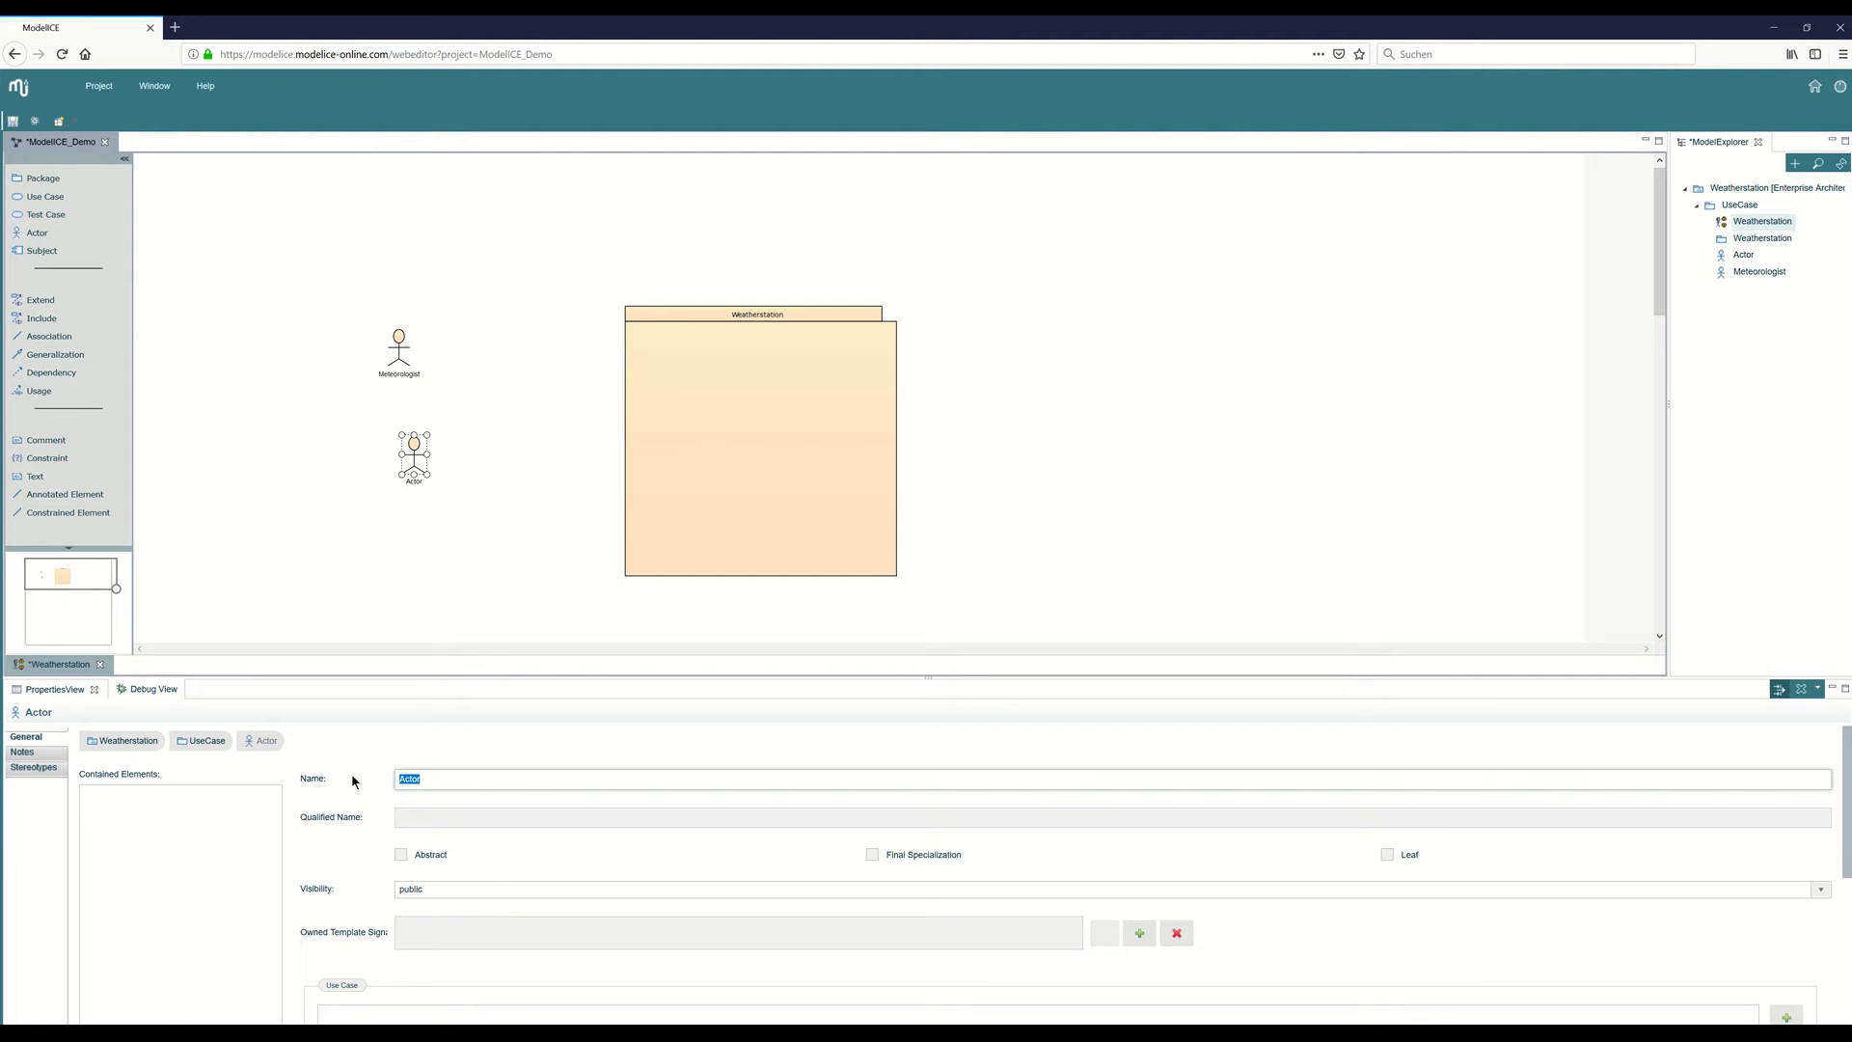
text(Administrat)
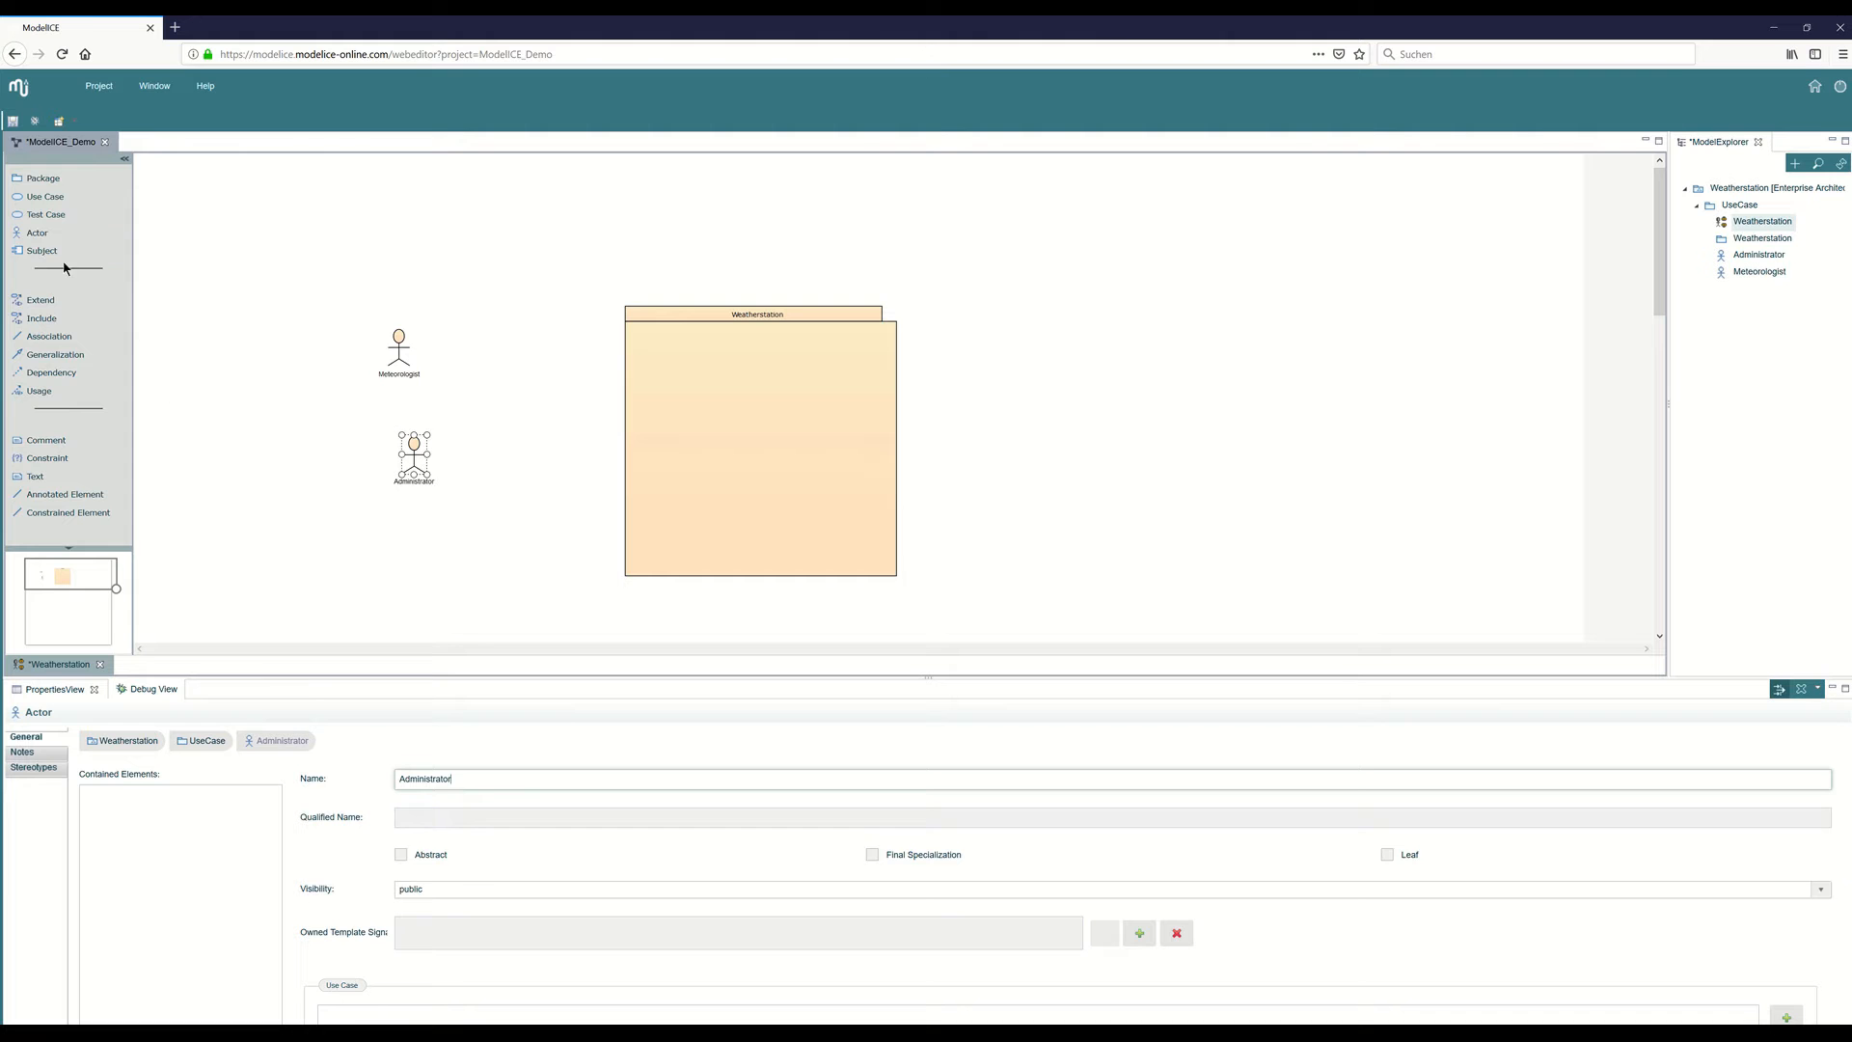
Add a third actor named Watchmen below the Administrator and adjust the positions of the two actors above it.
click(388, 532)
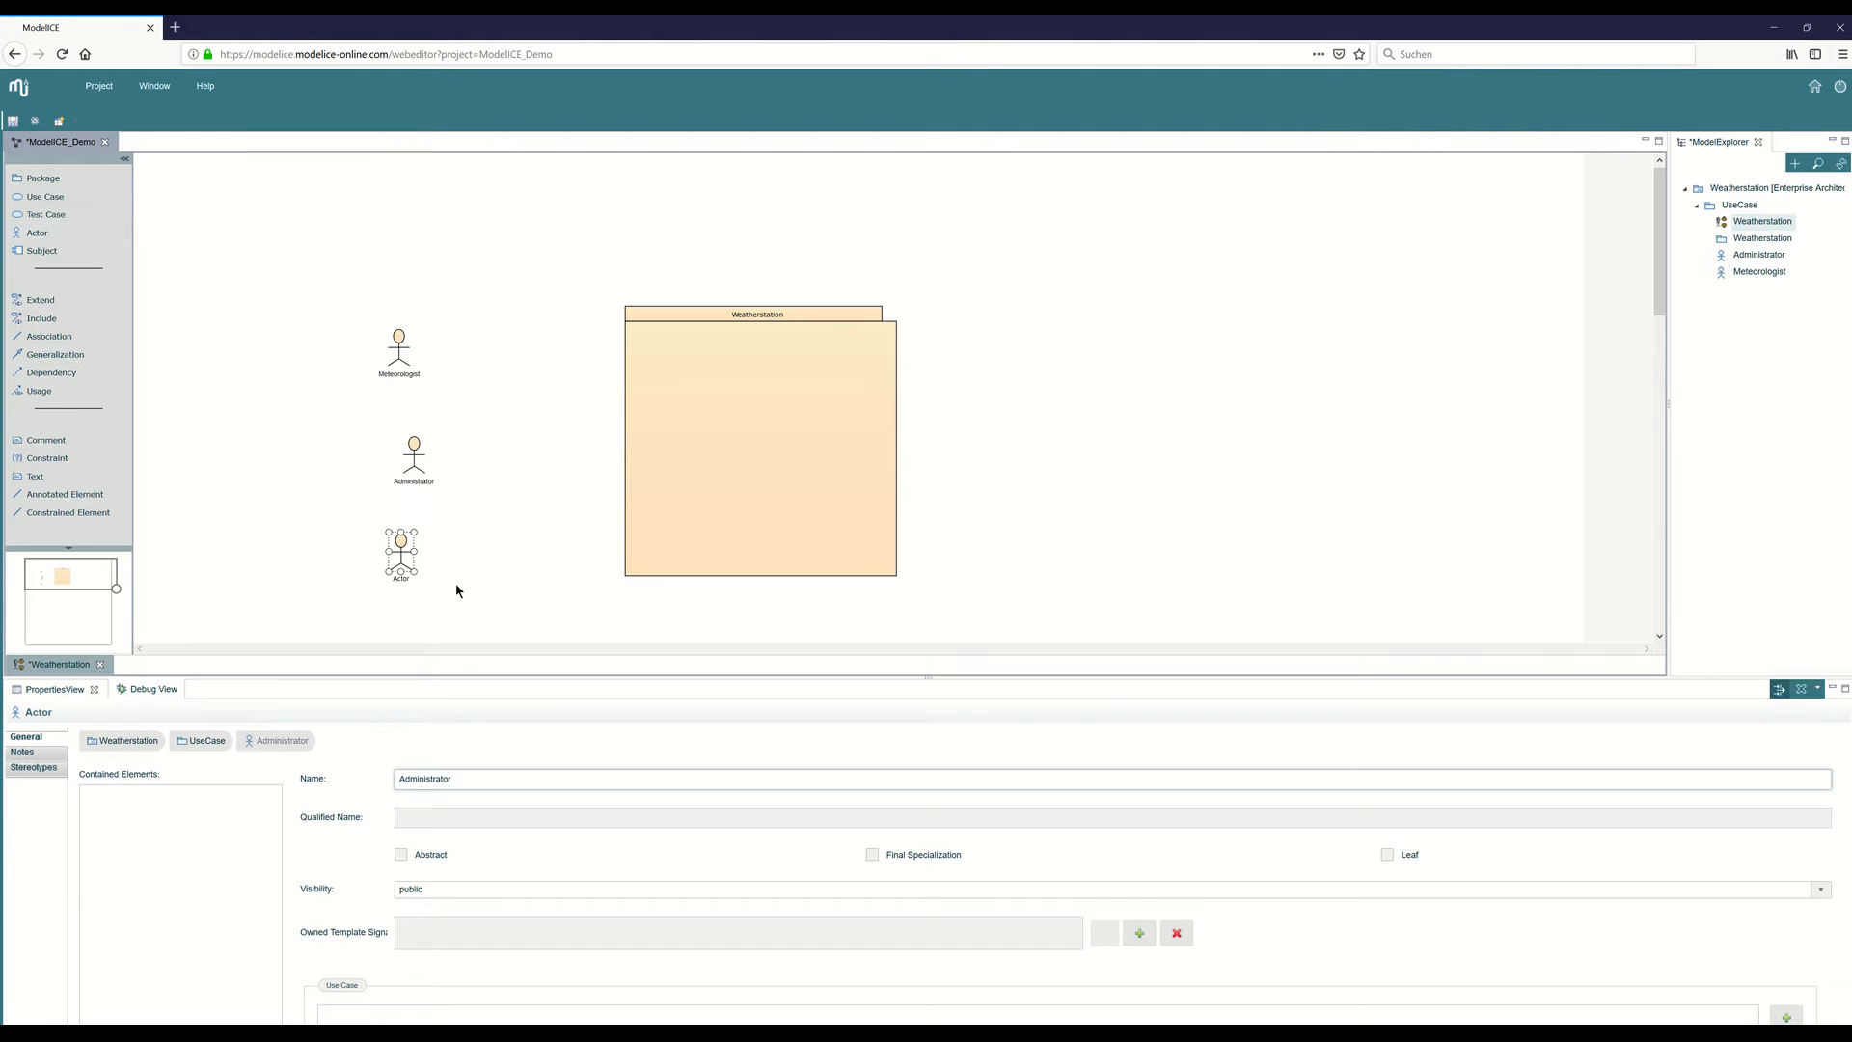
double_click(415, 779)
text(Wathc)
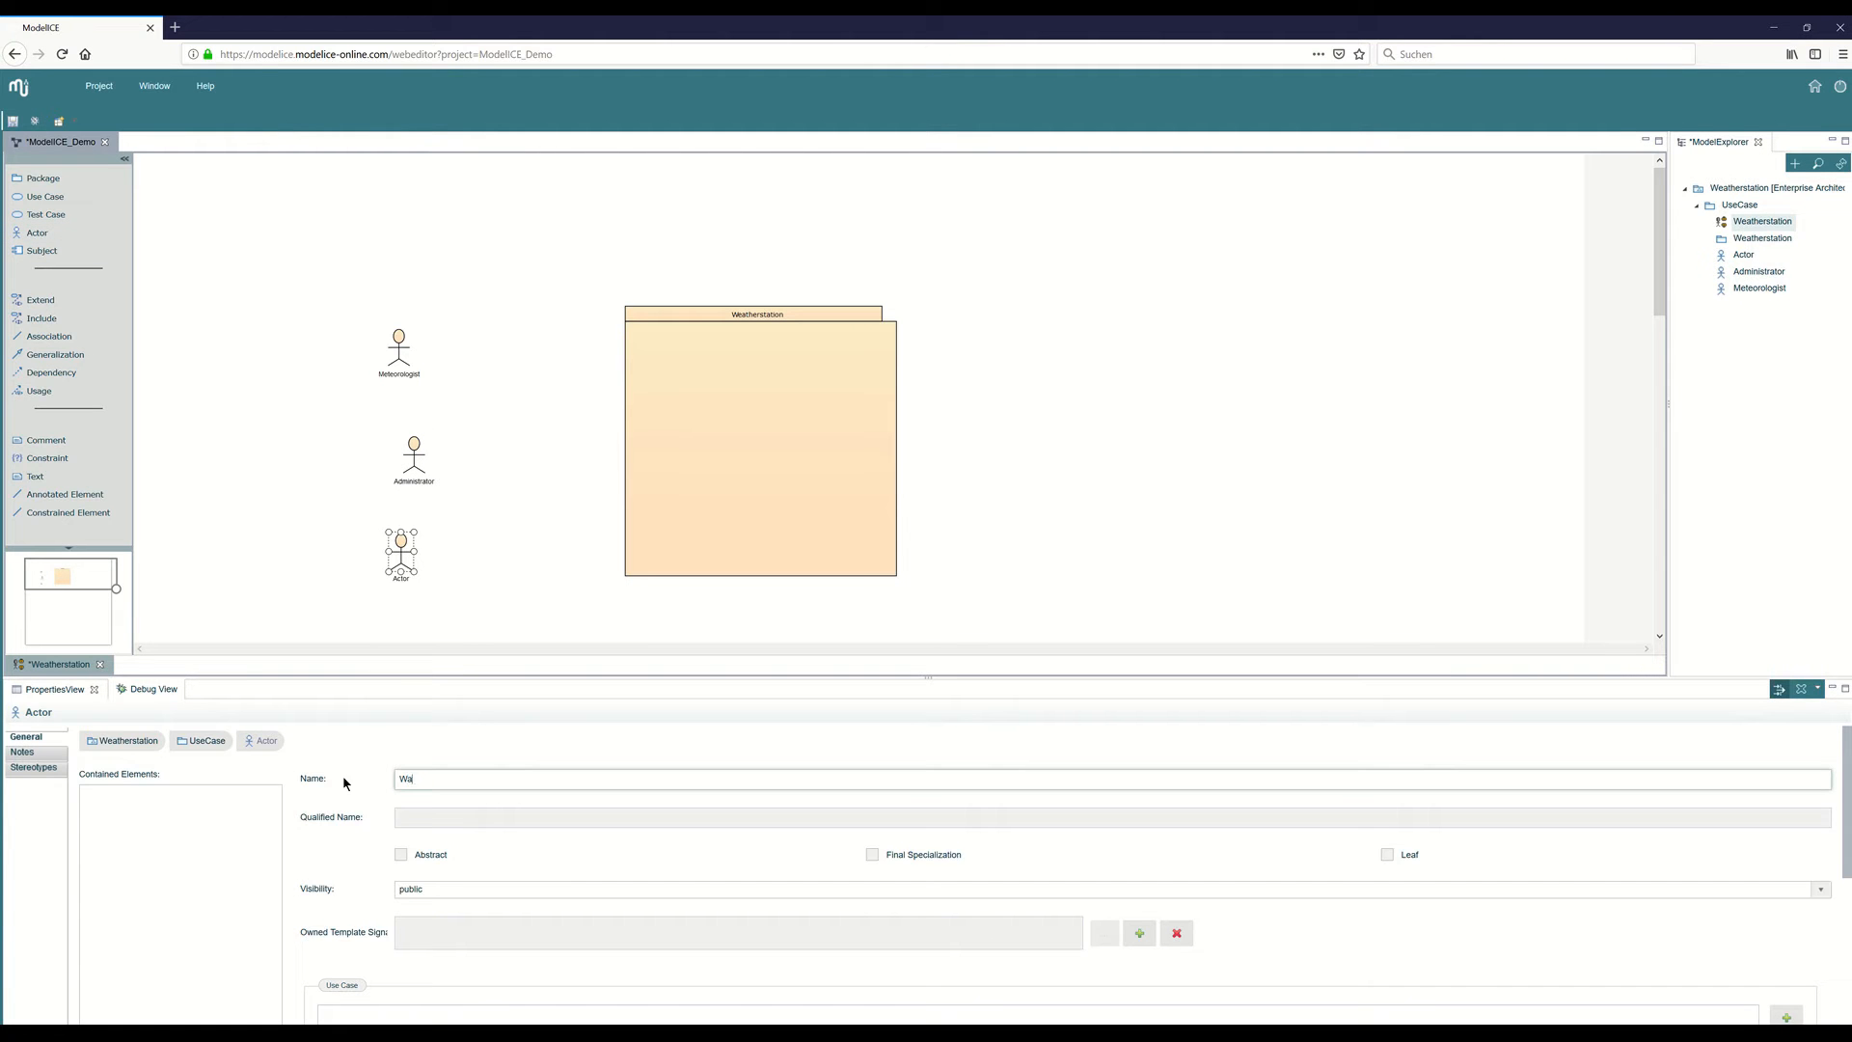
key(BackSpace)
key(BackSpace)
text(chme)
click(417, 456)
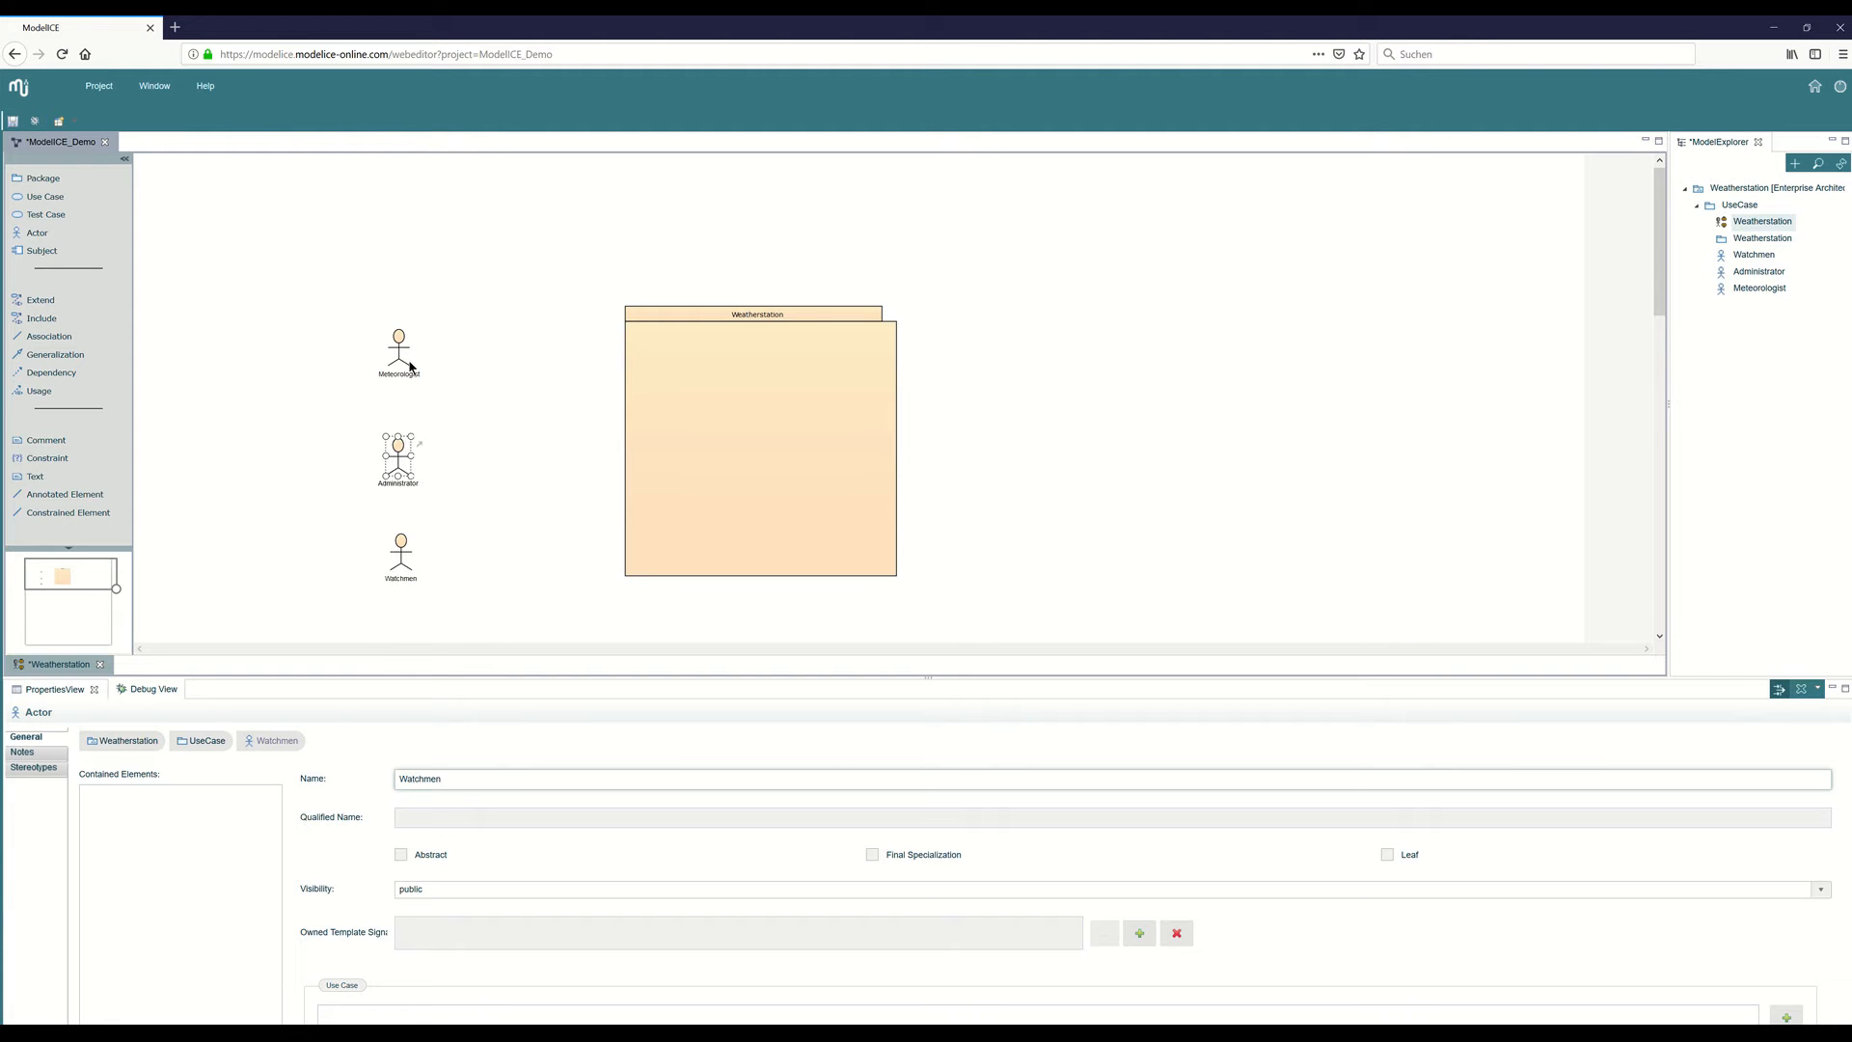
drag(410, 367, 421, 376)
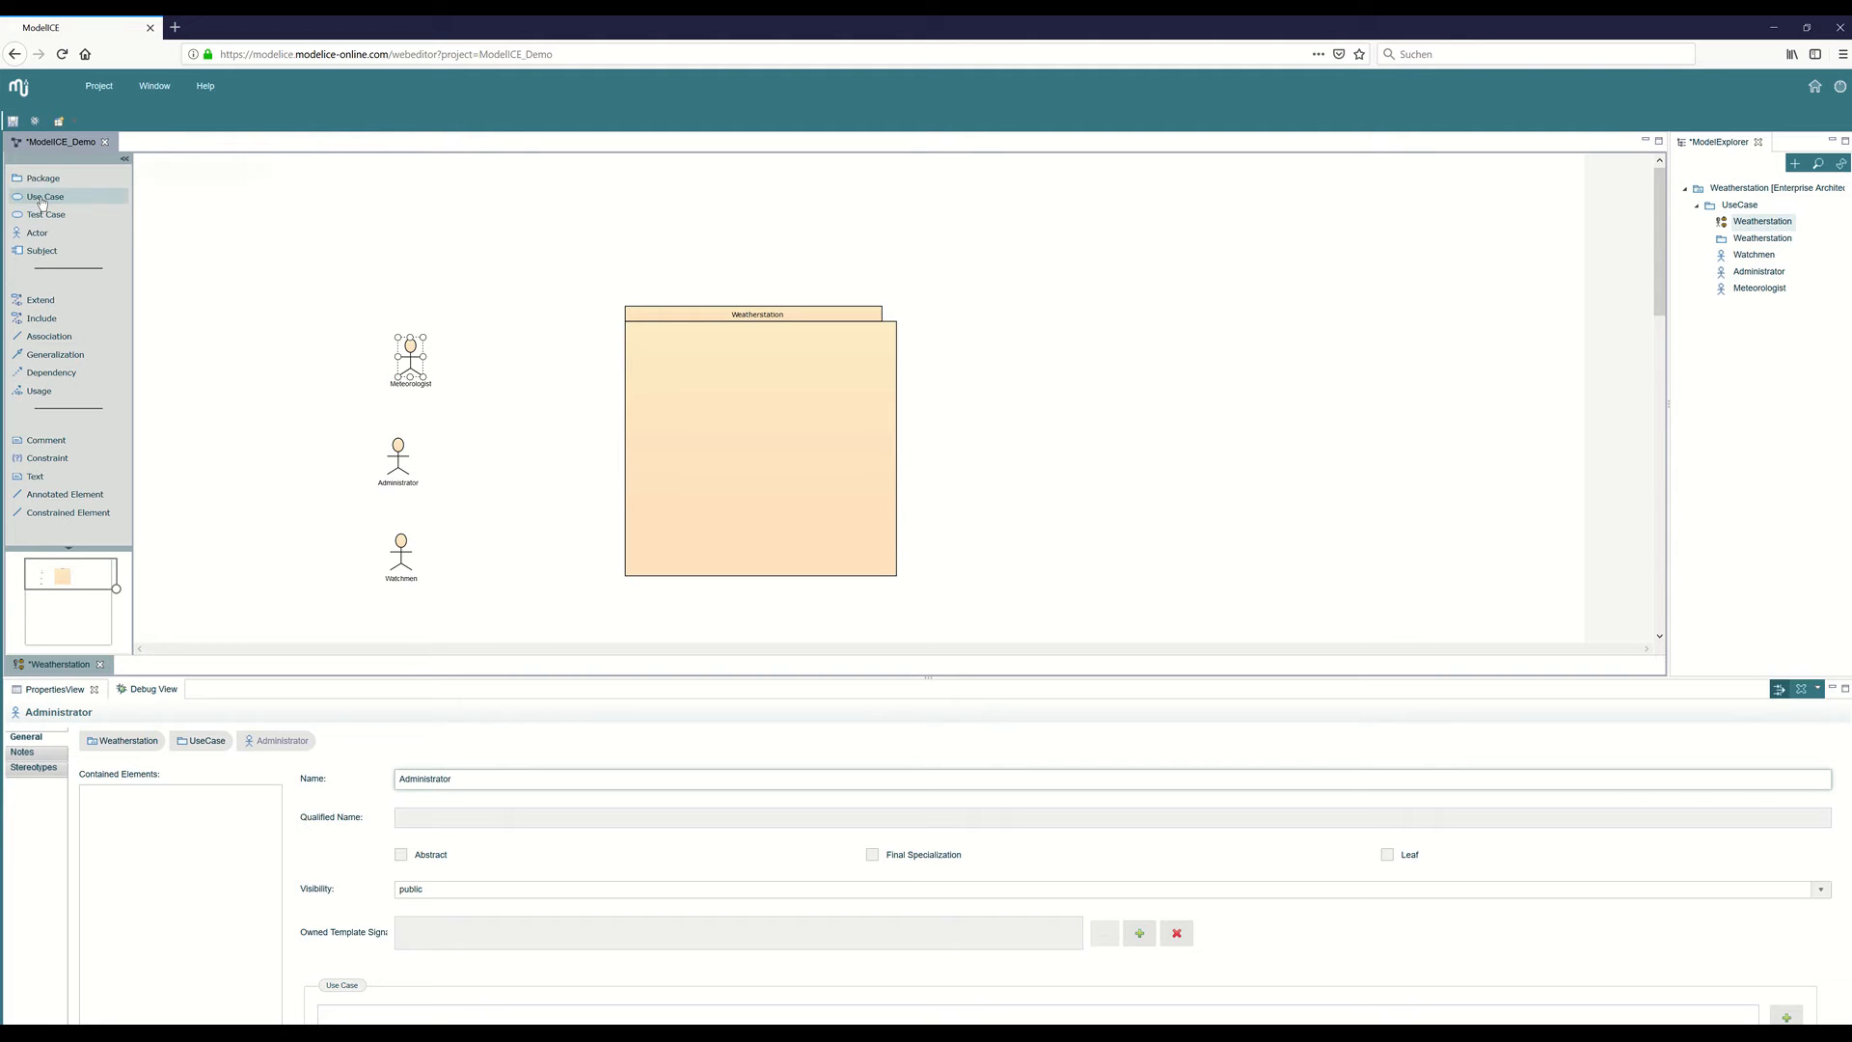
Add a use case named Analyse Weather inside the Weatherstation package and slightly reduce the height of its ellipse.
click(41, 201)
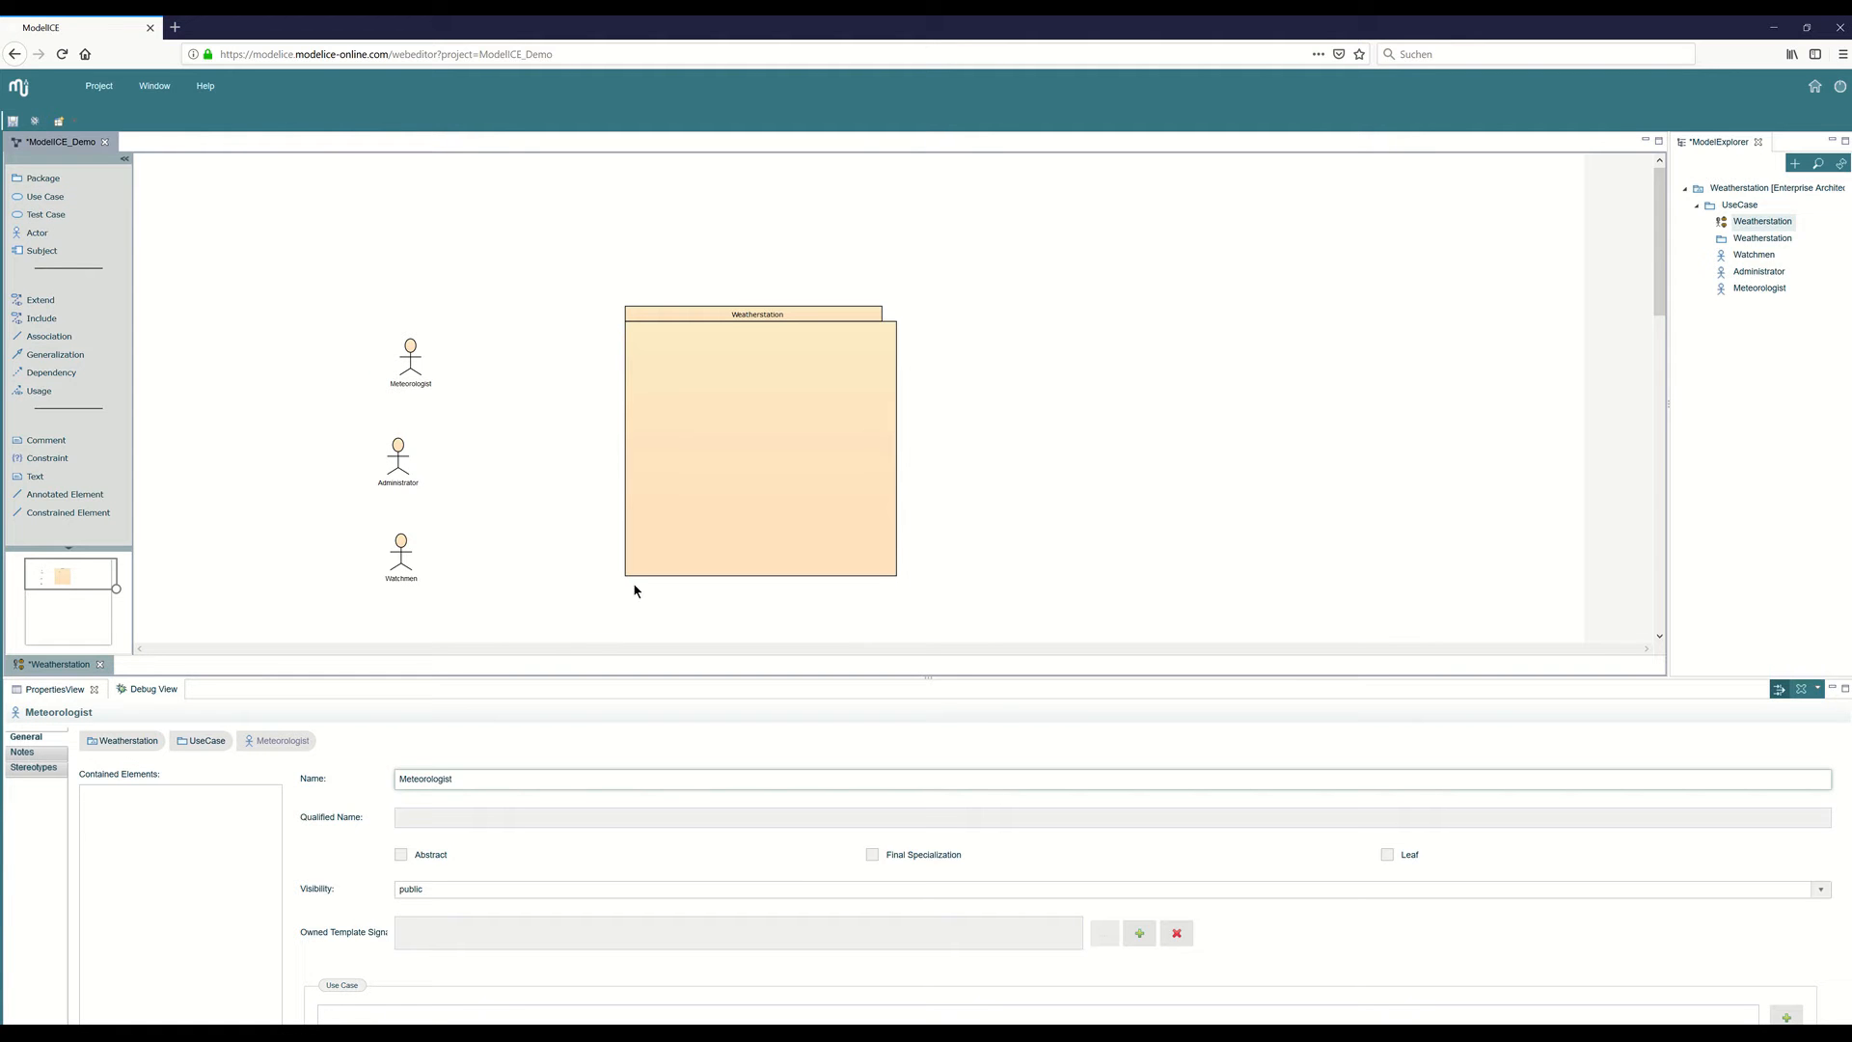
click(652, 353)
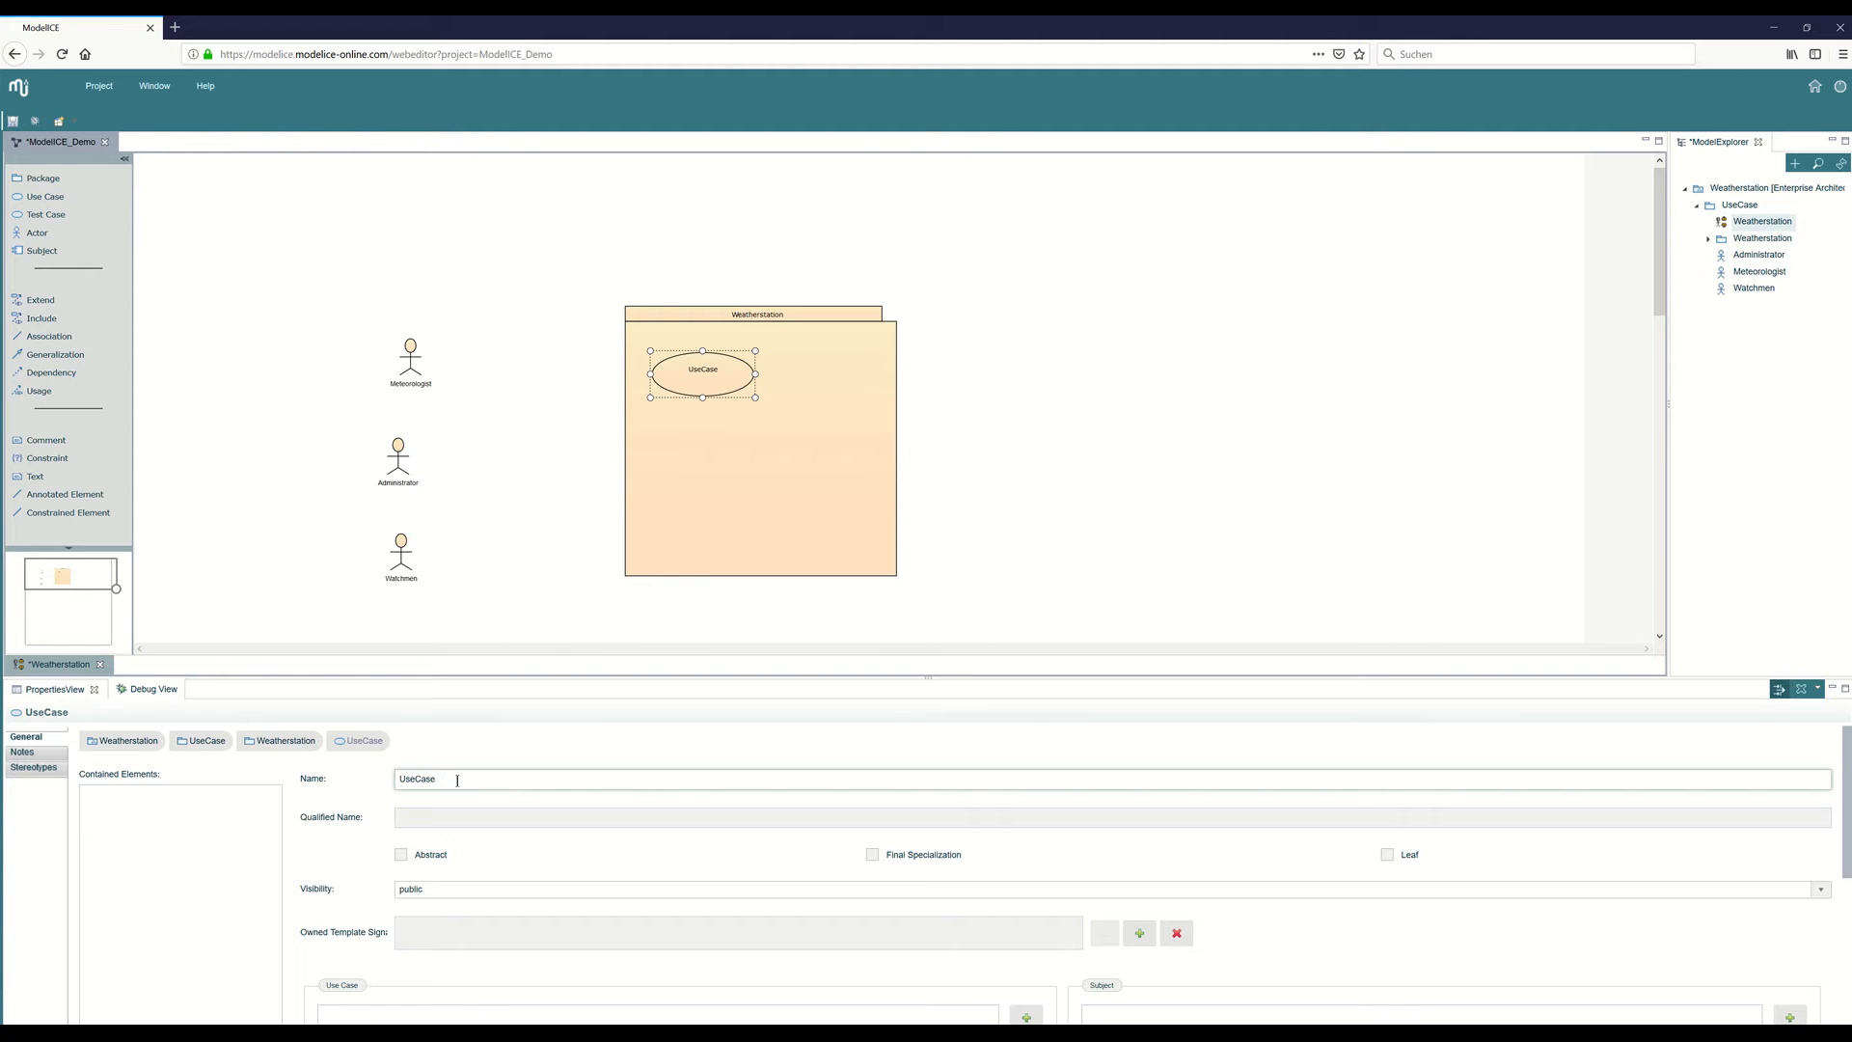
drag(449, 780, 400, 780)
text(Analyse Weather)
drag(701, 397, 702, 387)
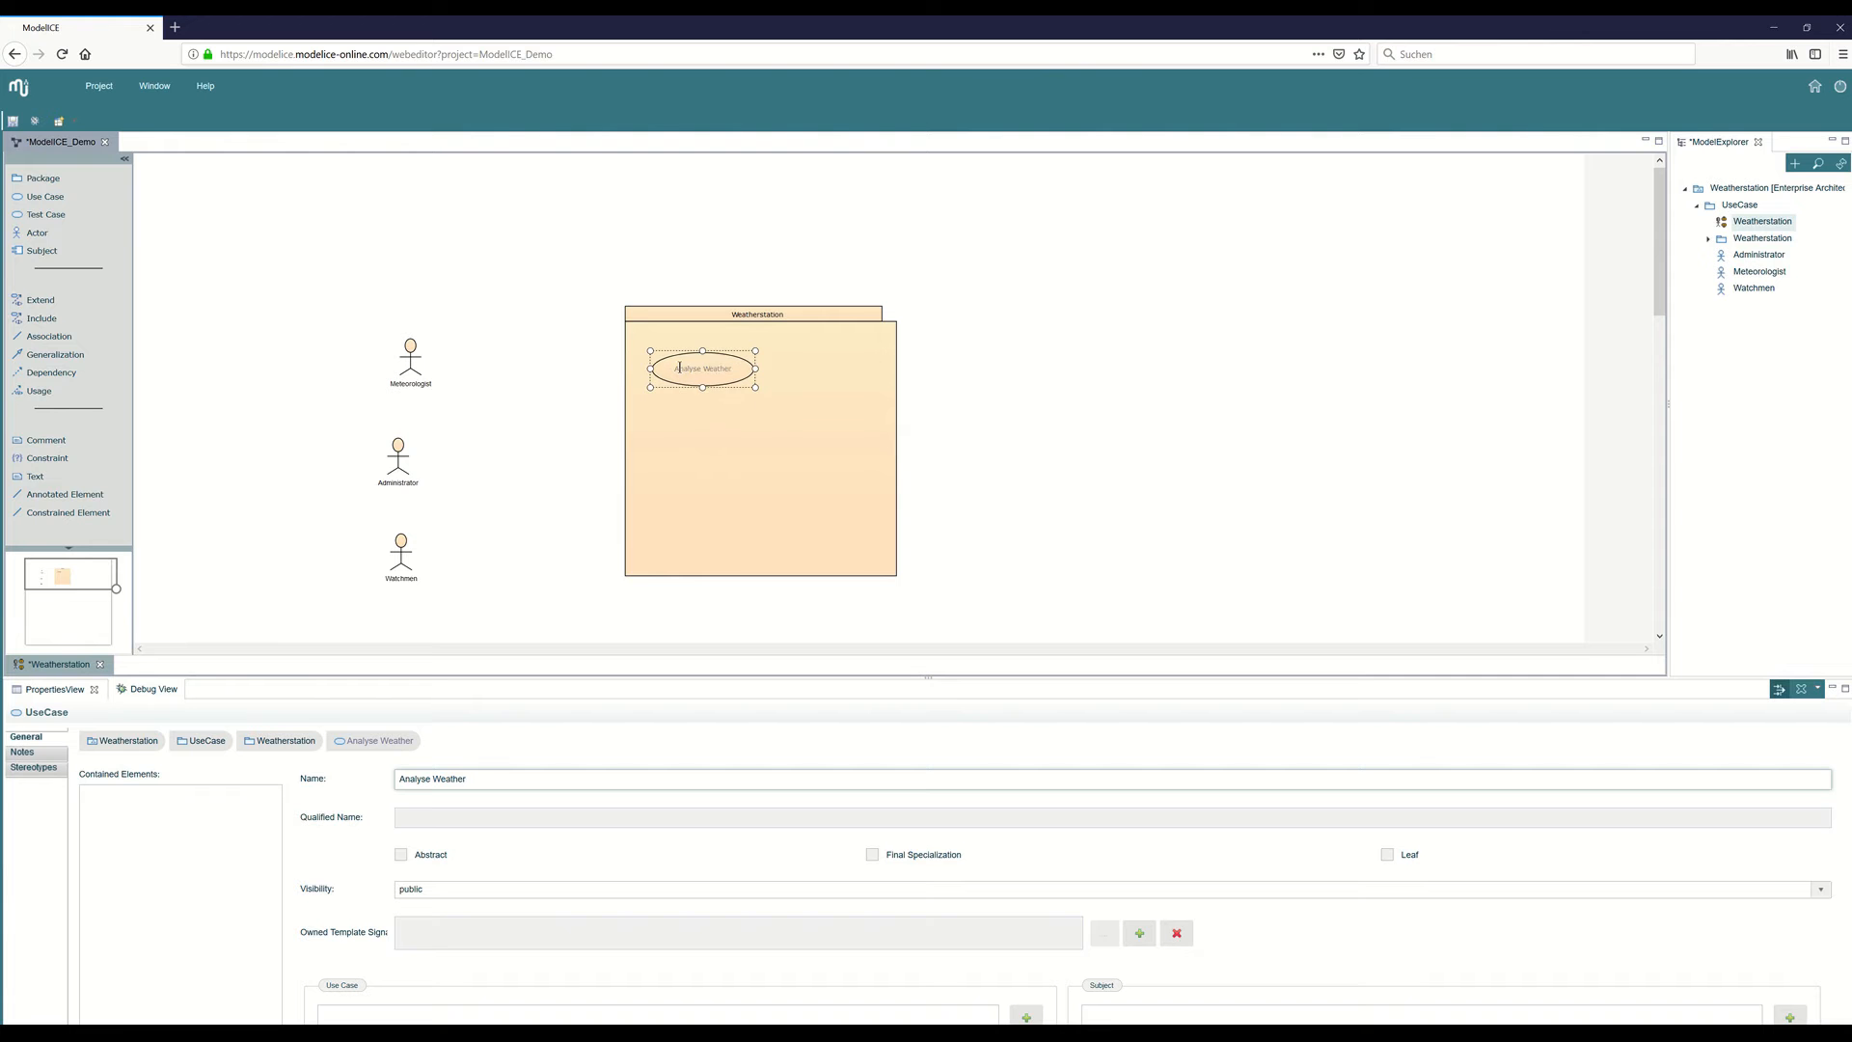
Connect the Meteorologist actor to the Analyse Weather use case with an association.
click(48, 336)
drag(412, 368, 663, 384)
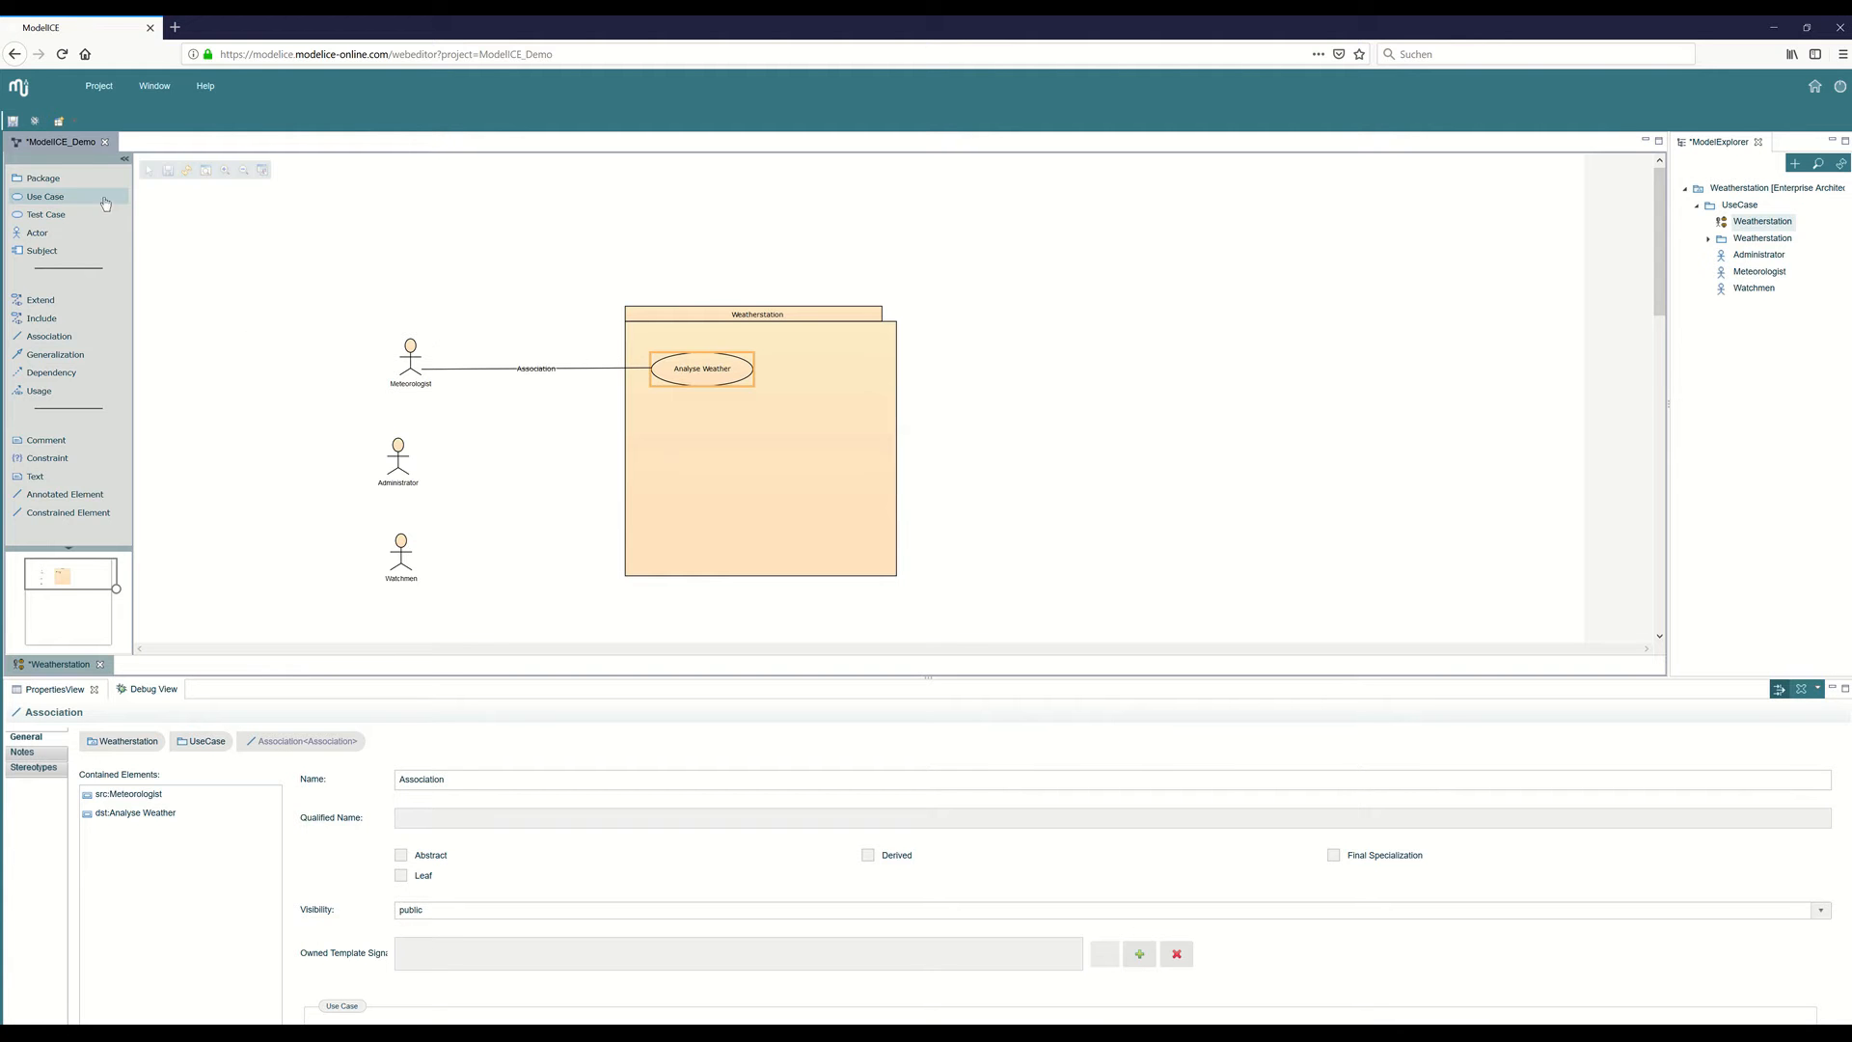
Add a use case named "measuer Humidity" to the right of Analyse Weather in the package and reduce its height.
click(53, 197)
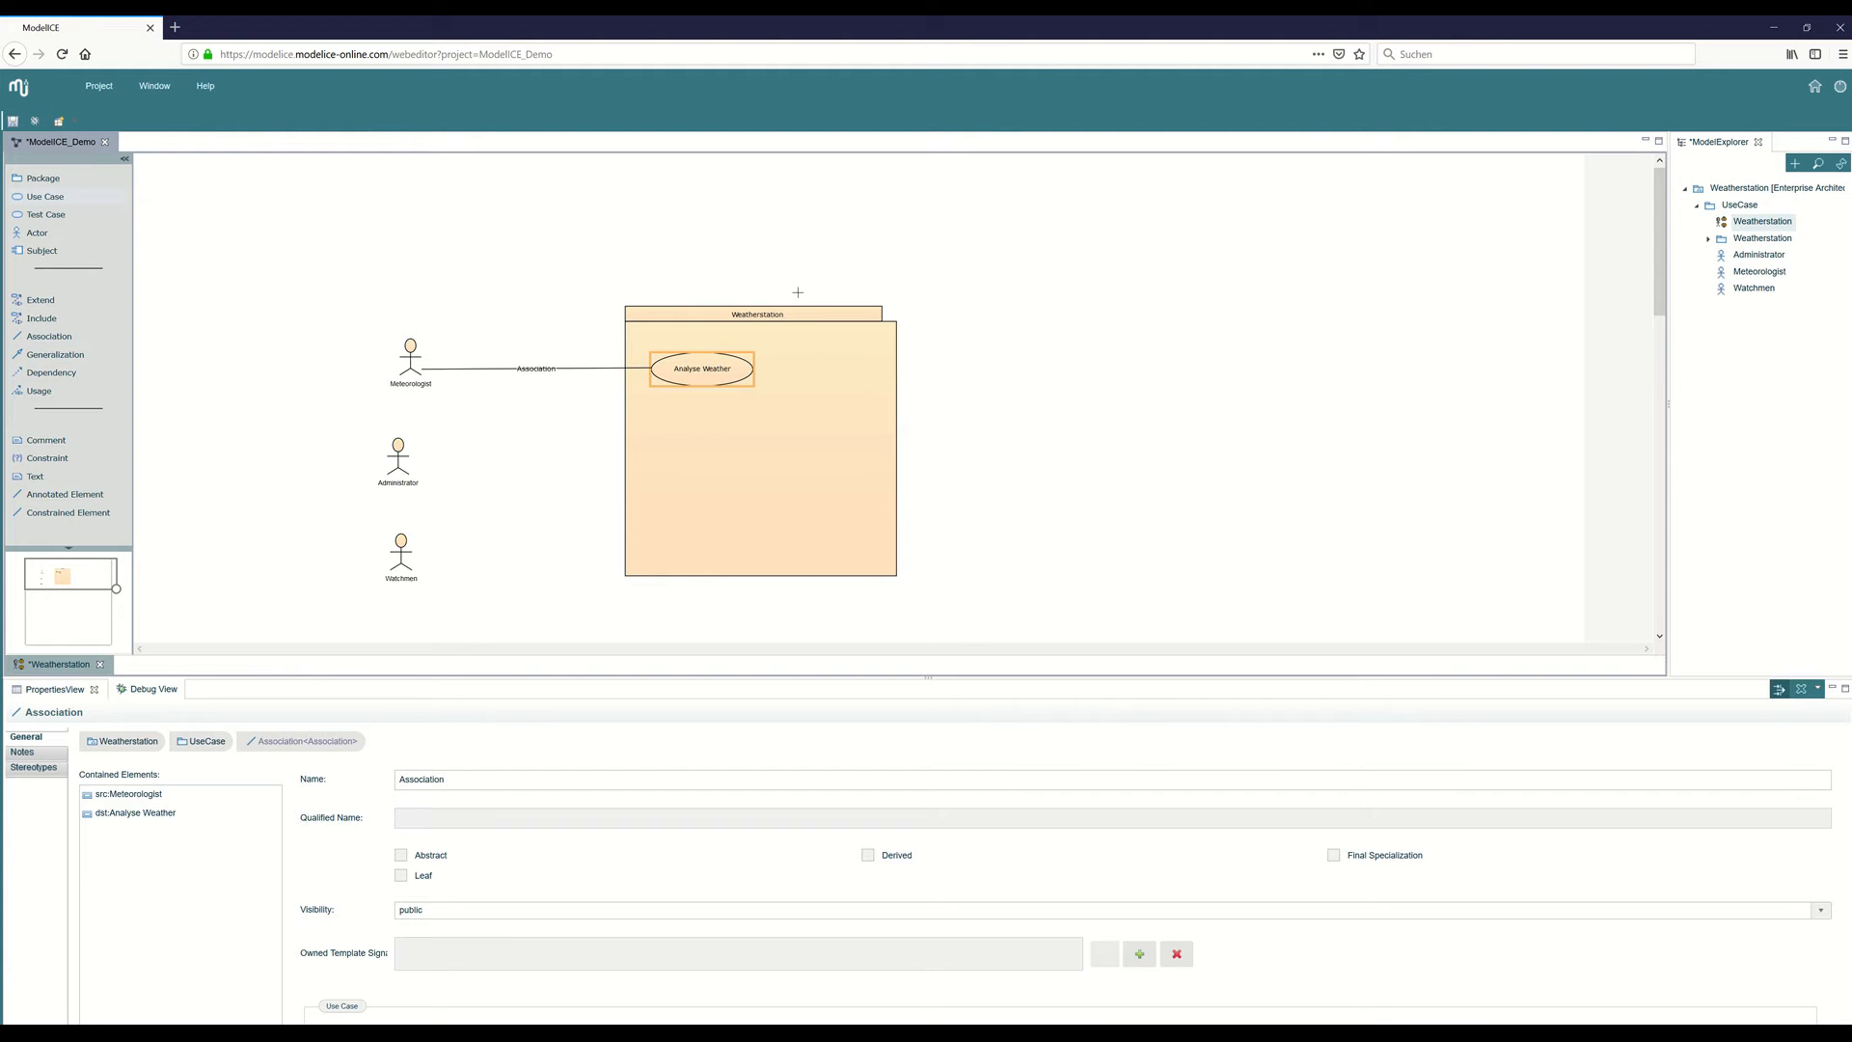
click(817, 346)
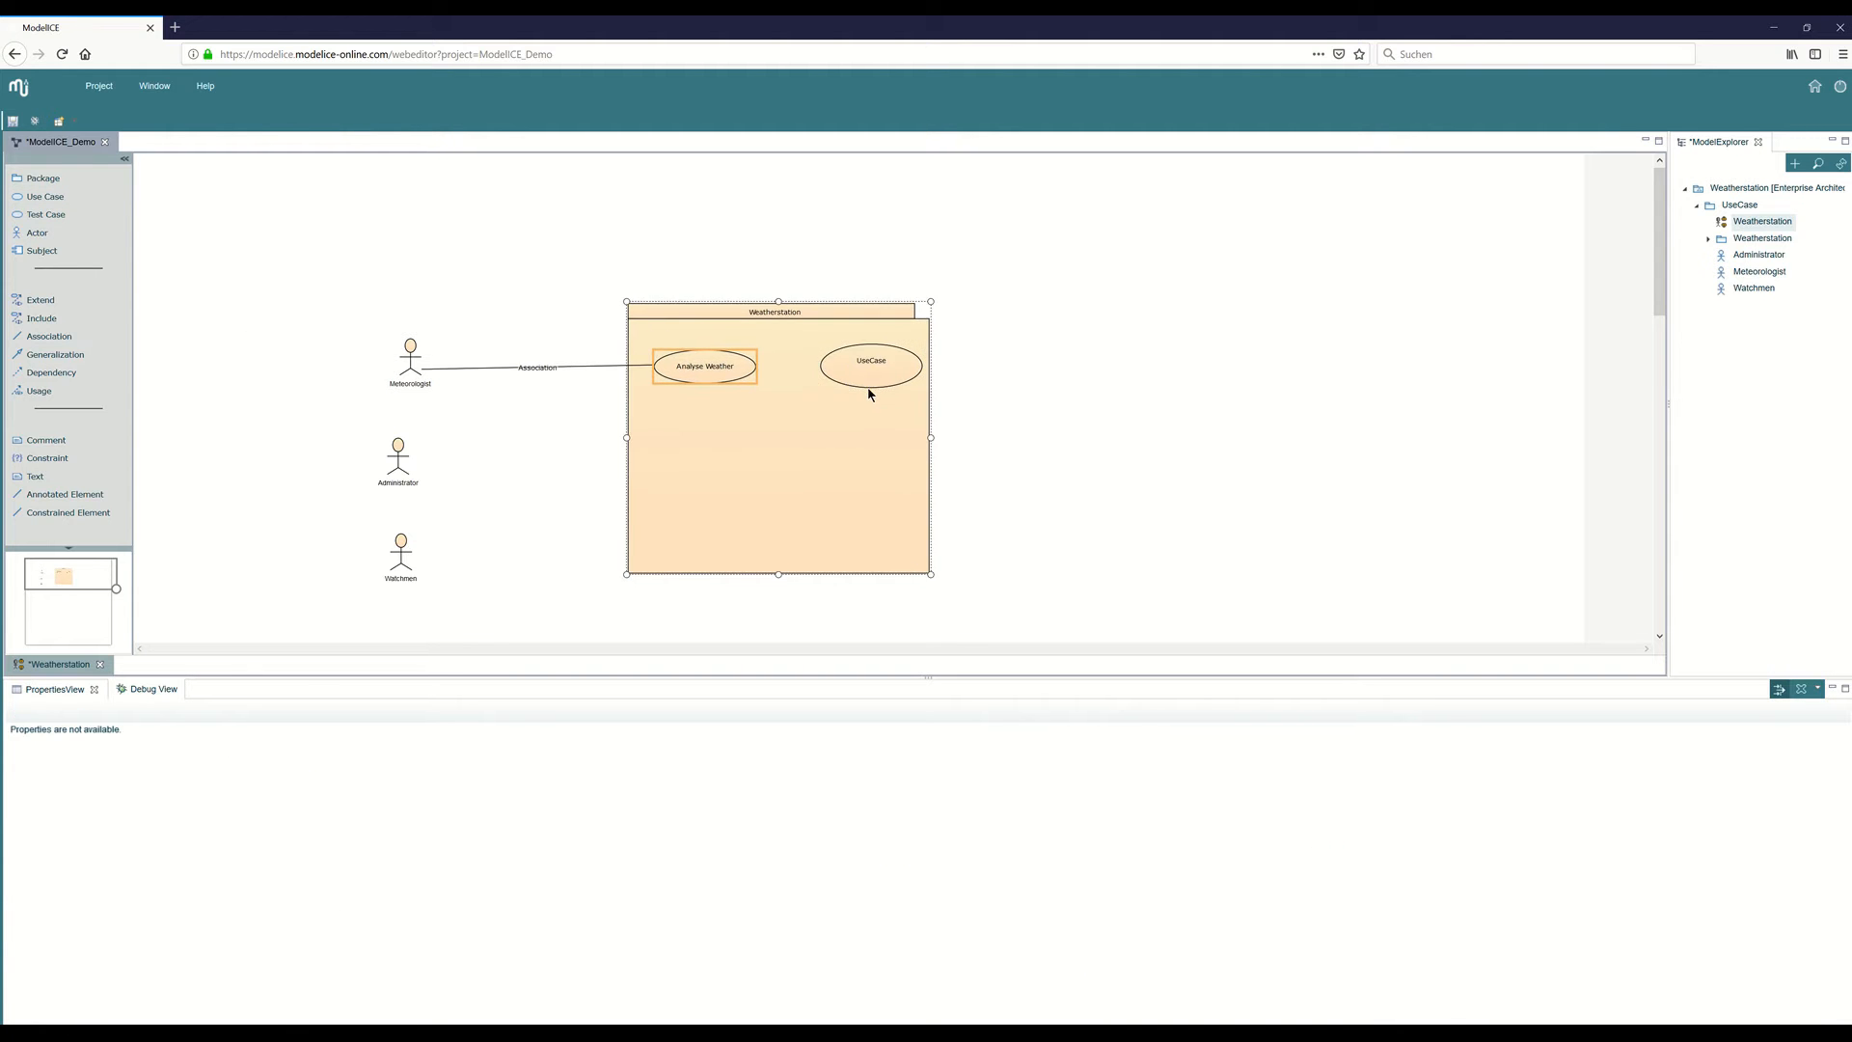
click(454, 778)
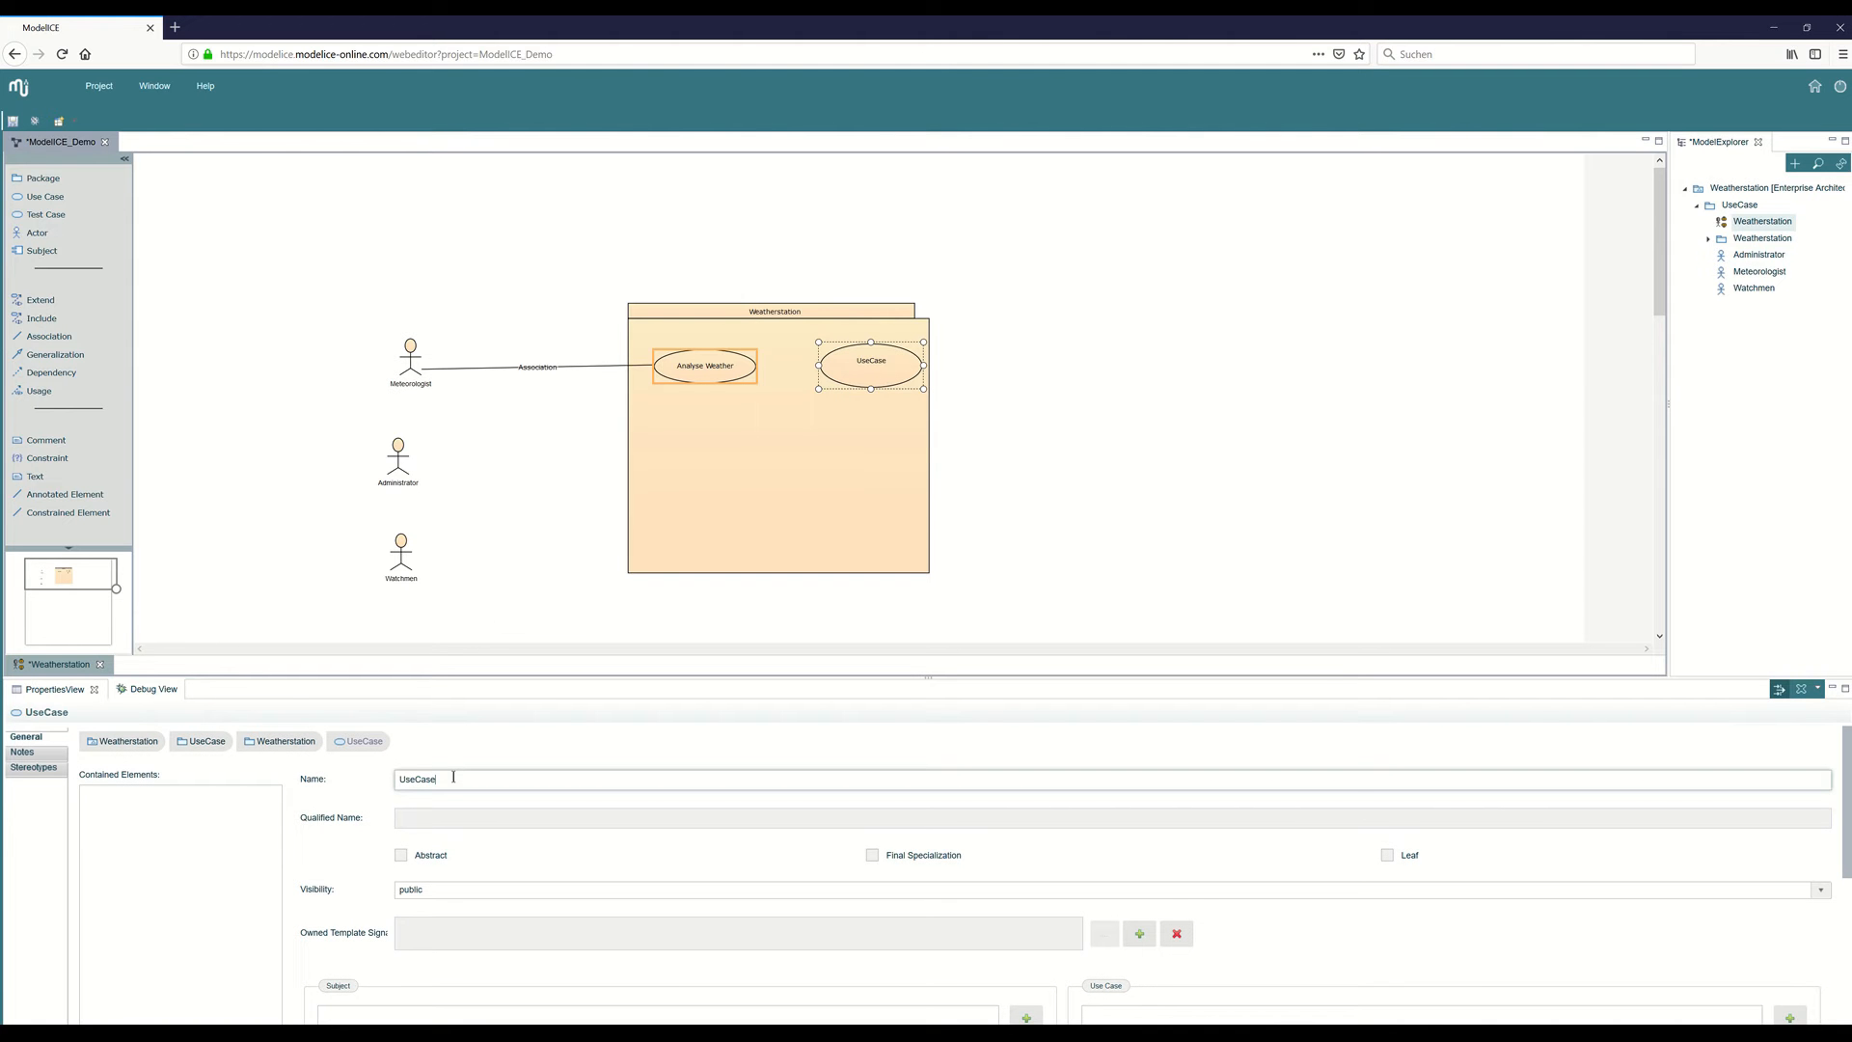
key(BackSpace)
key(BackSpace)
key(BackSpace)
text(measuer Humidity)
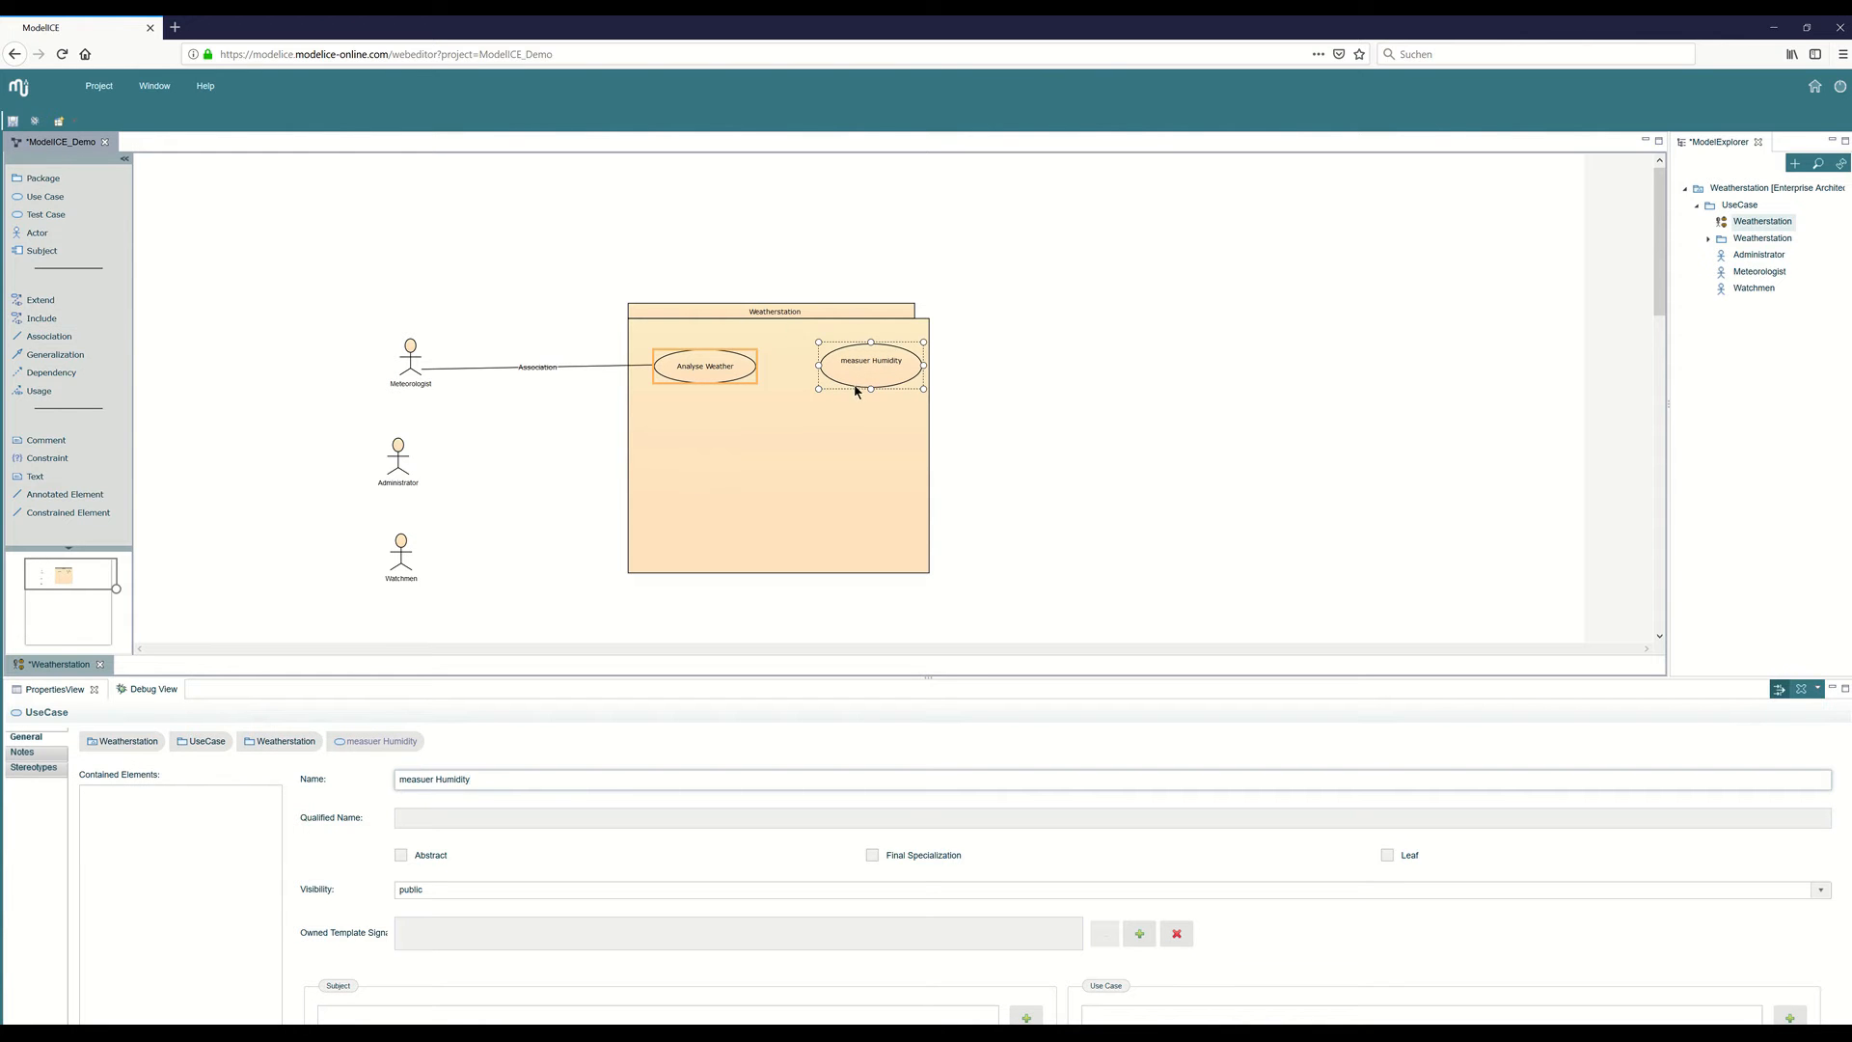
drag(871, 389, 871, 377)
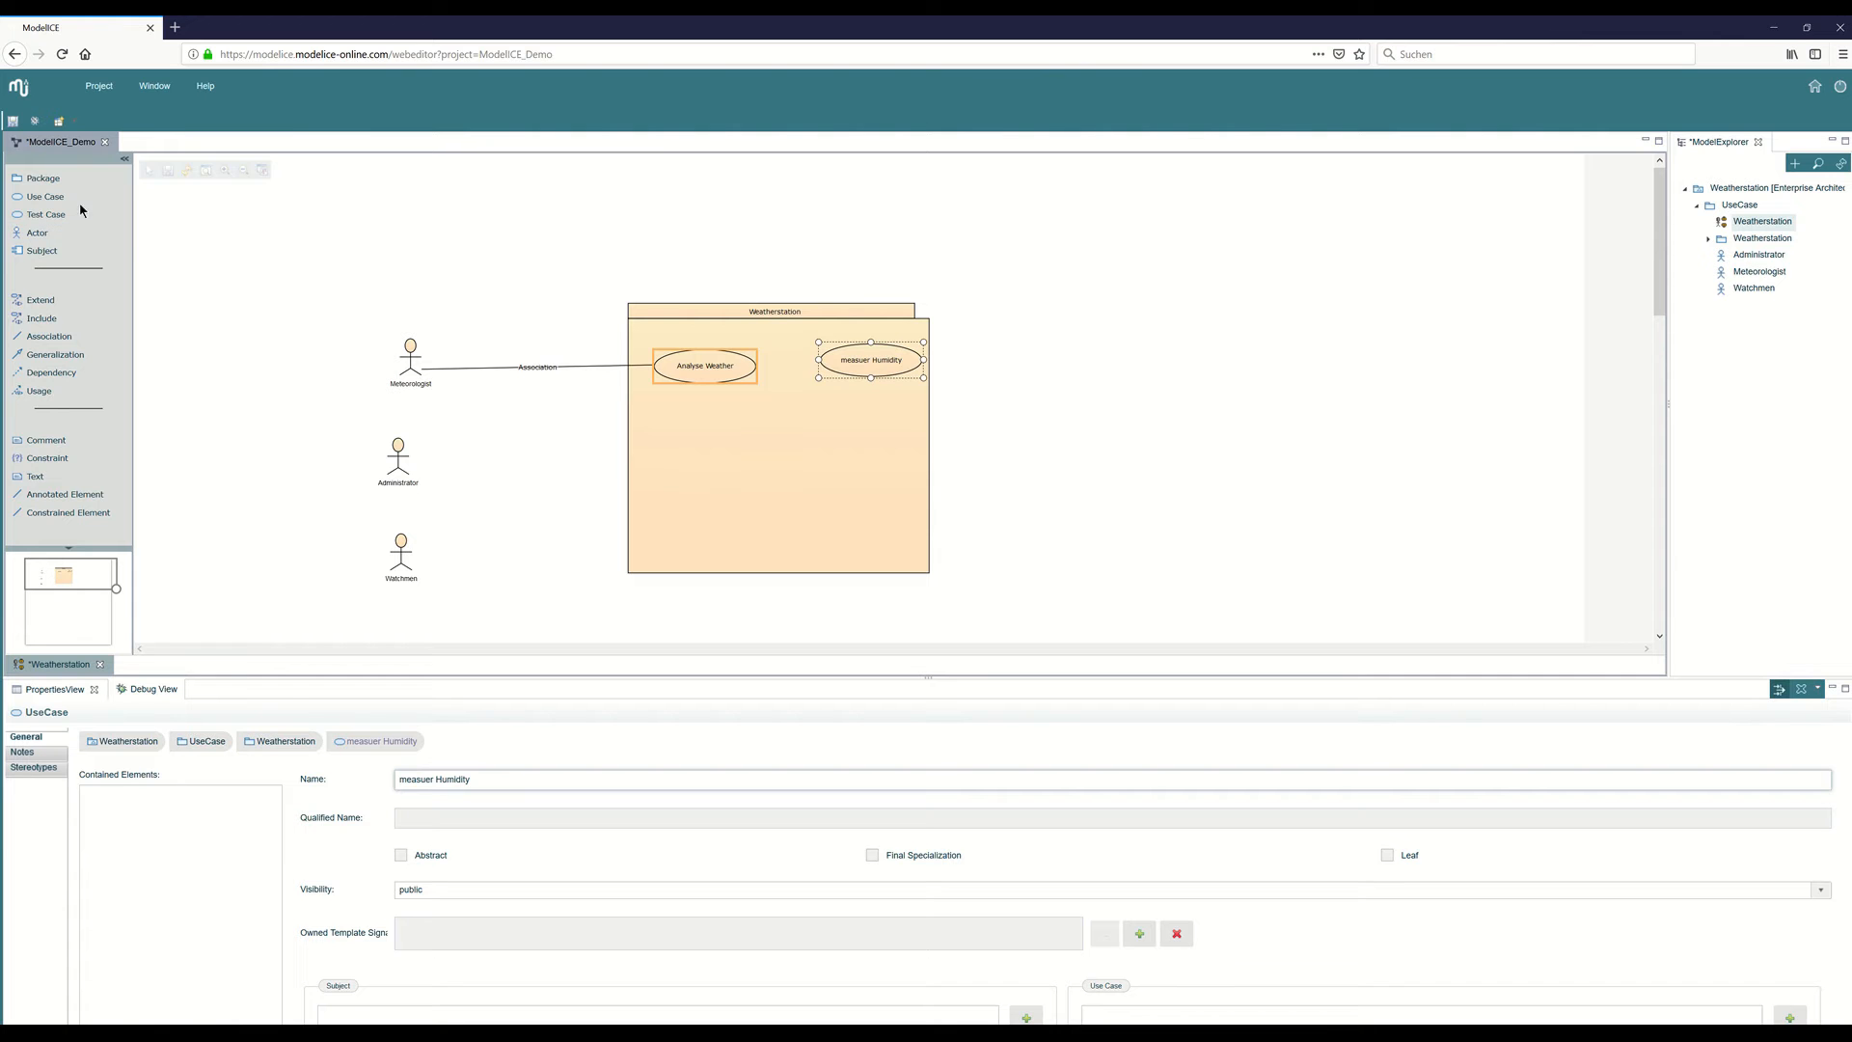
Add a use case named "measure Windspeed", reduce its height, and place it just beneath the humidity use case.
click(48, 197)
click(822, 408)
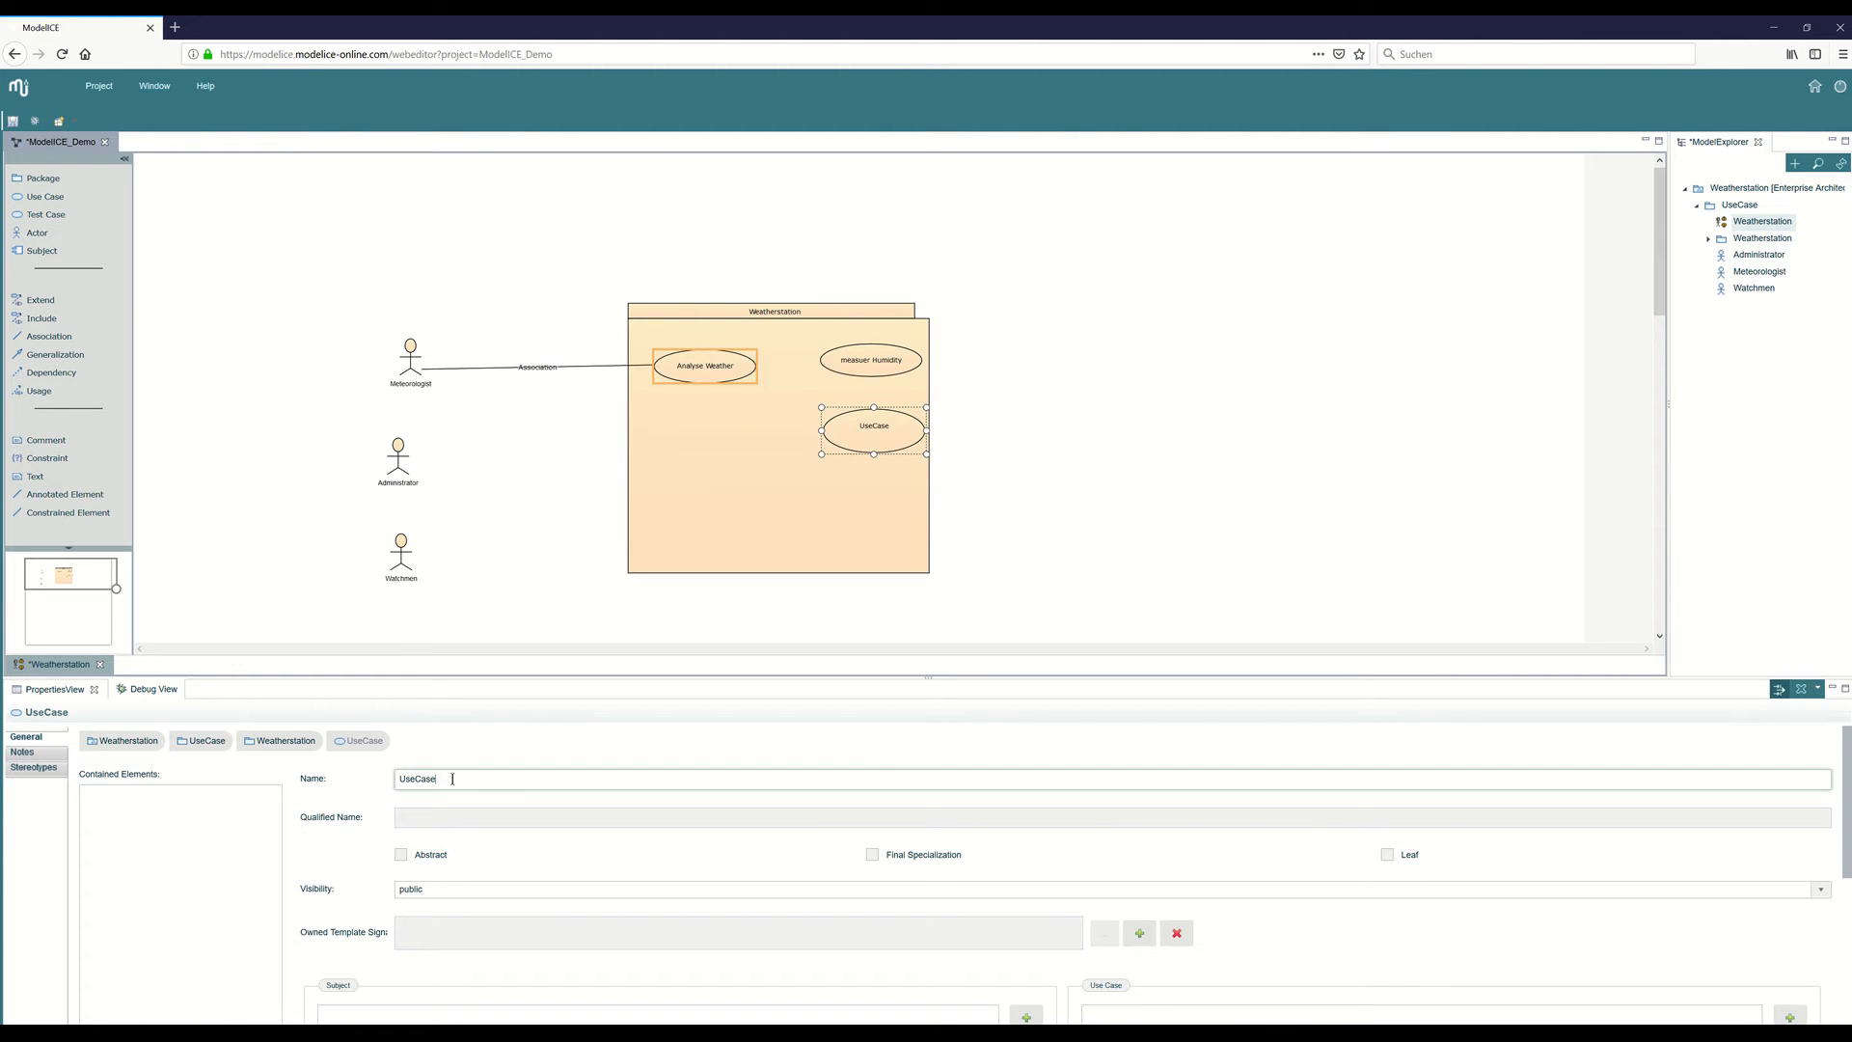
text(mes)
key(BackSpace)
text(asure Windspeed)
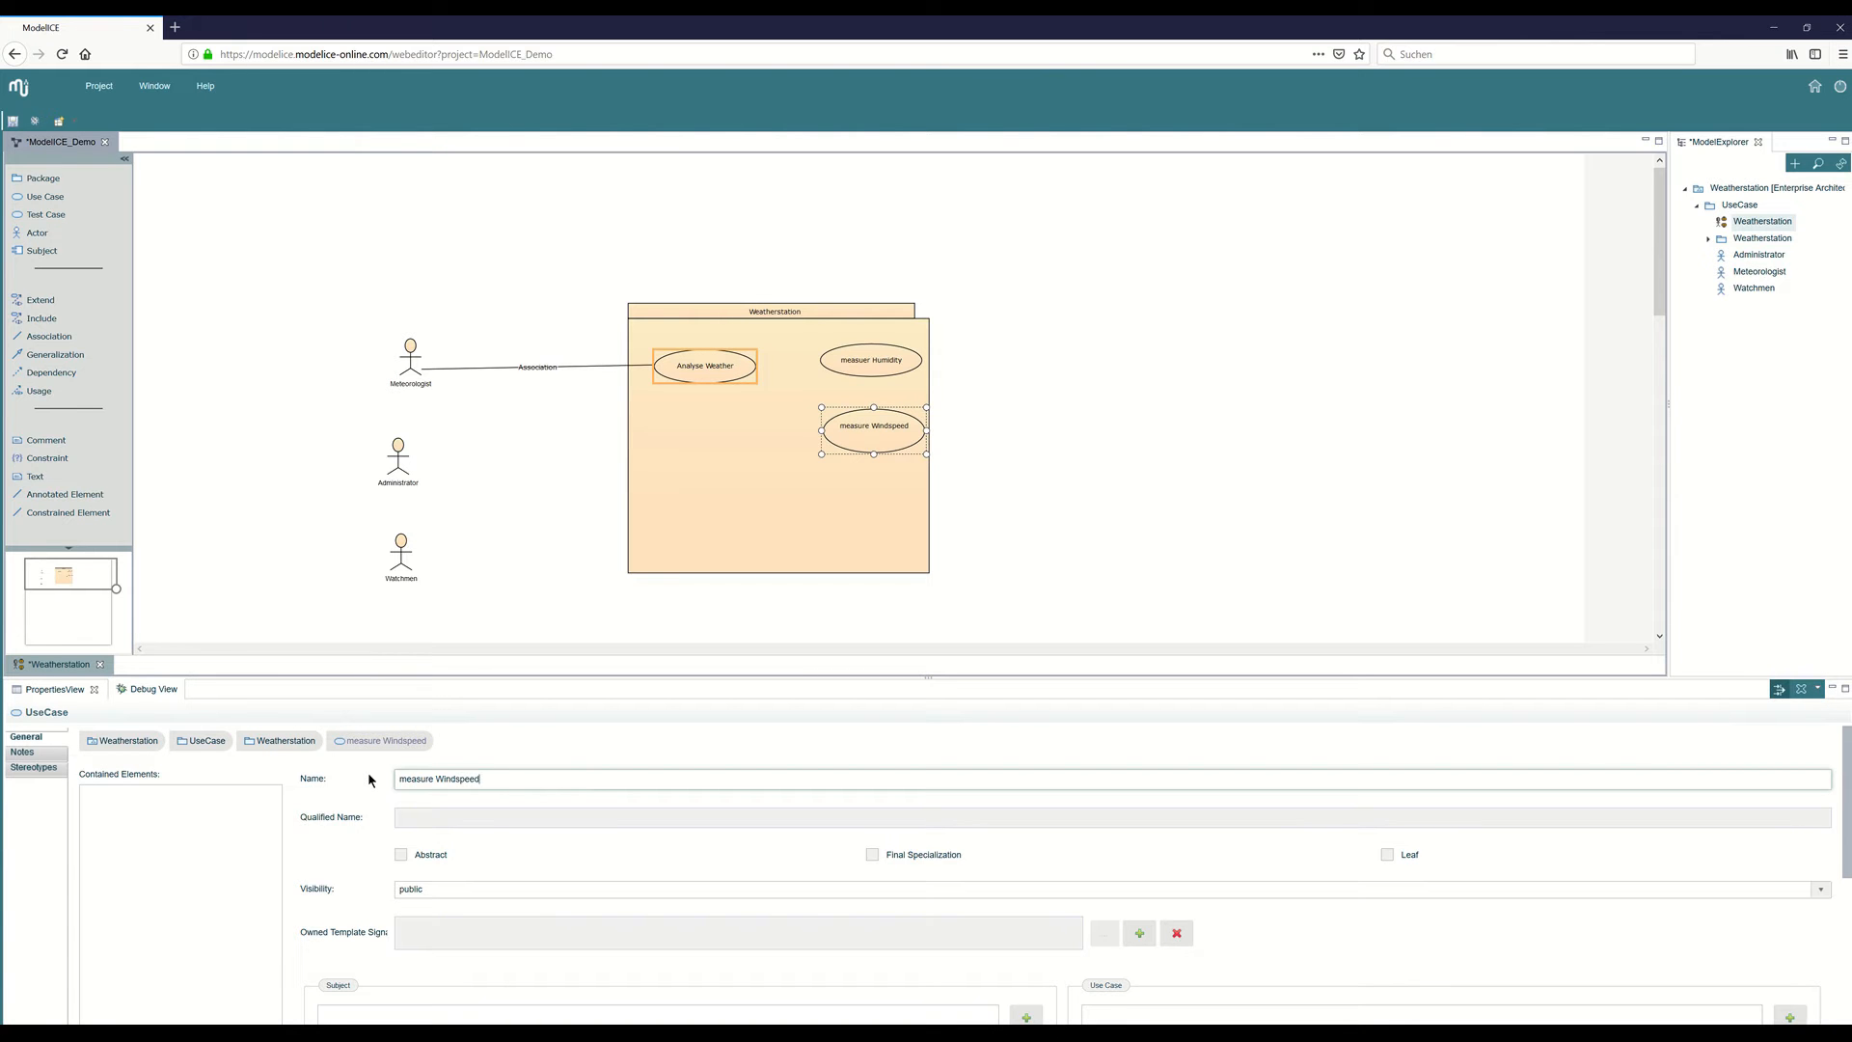
drag(874, 454, 828, 398)
Draw include relationships from Analyse Weather to the humidity use case and to the wind speed use case.
click(41, 318)
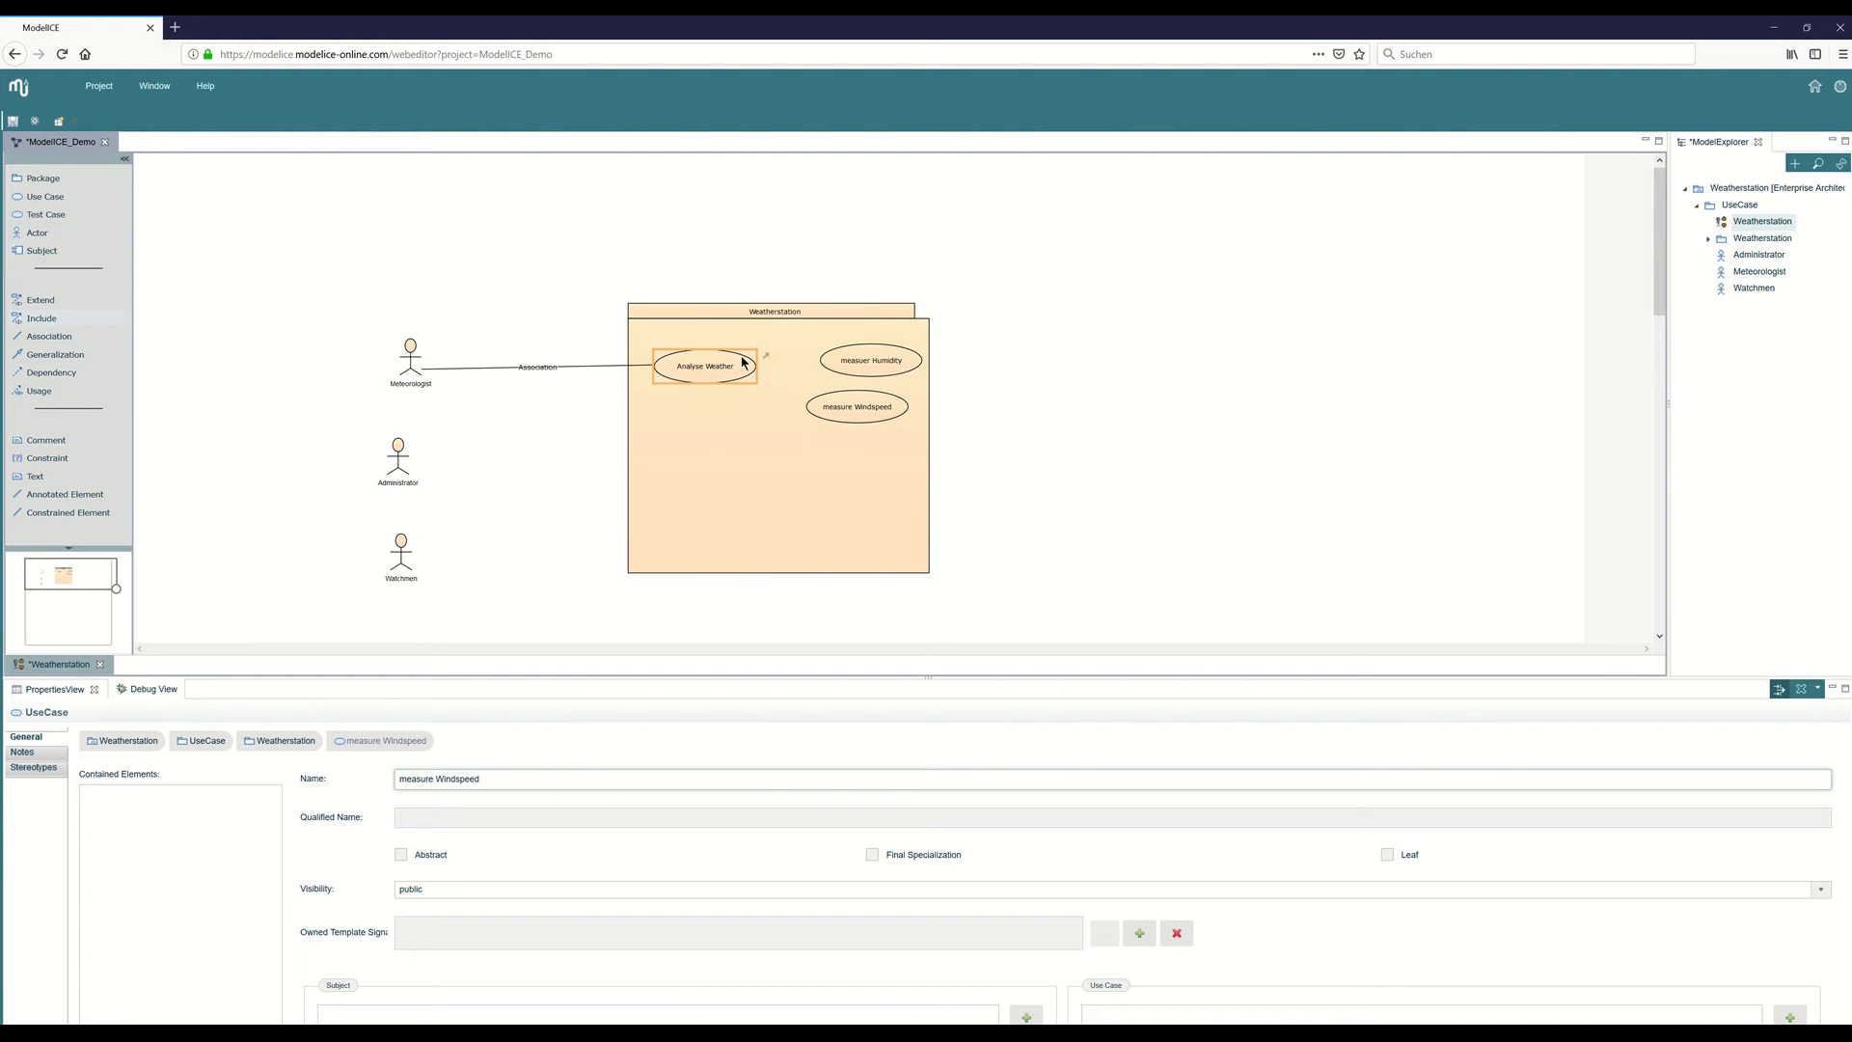
click(705, 366)
click(837, 361)
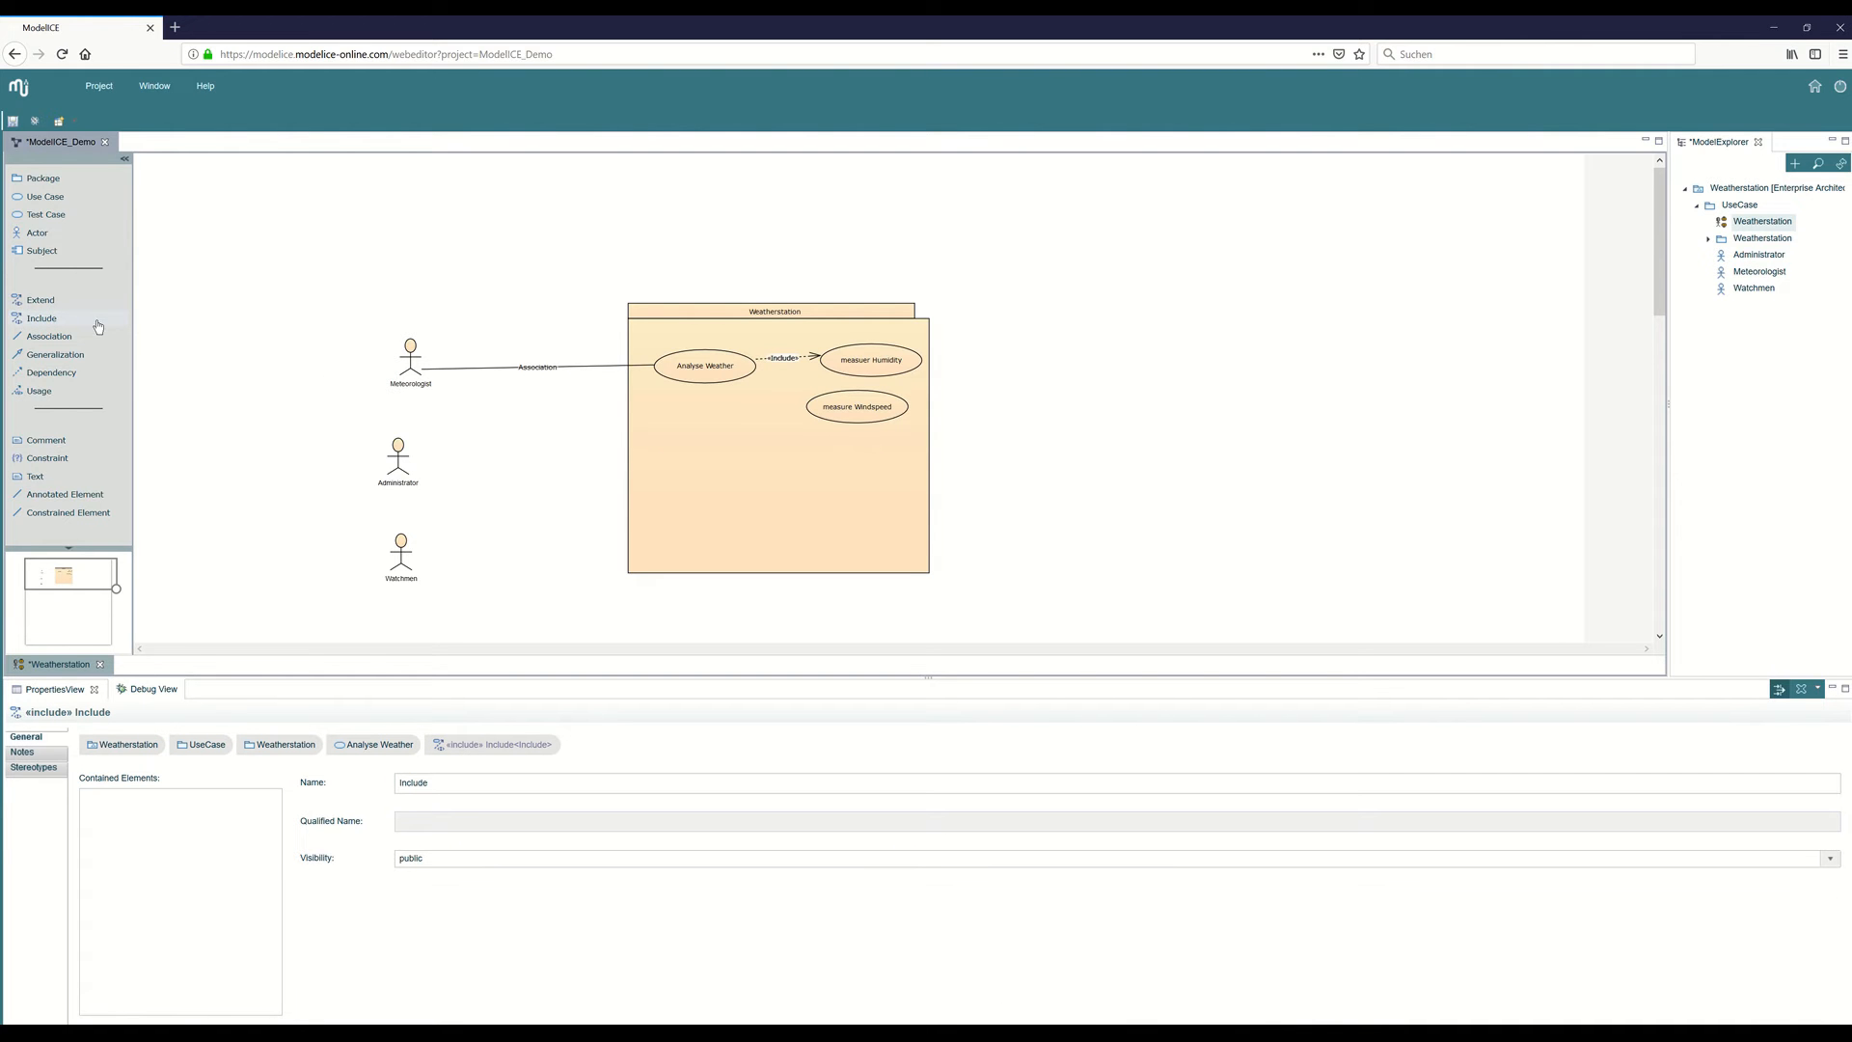
click(738, 374)
click(820, 404)
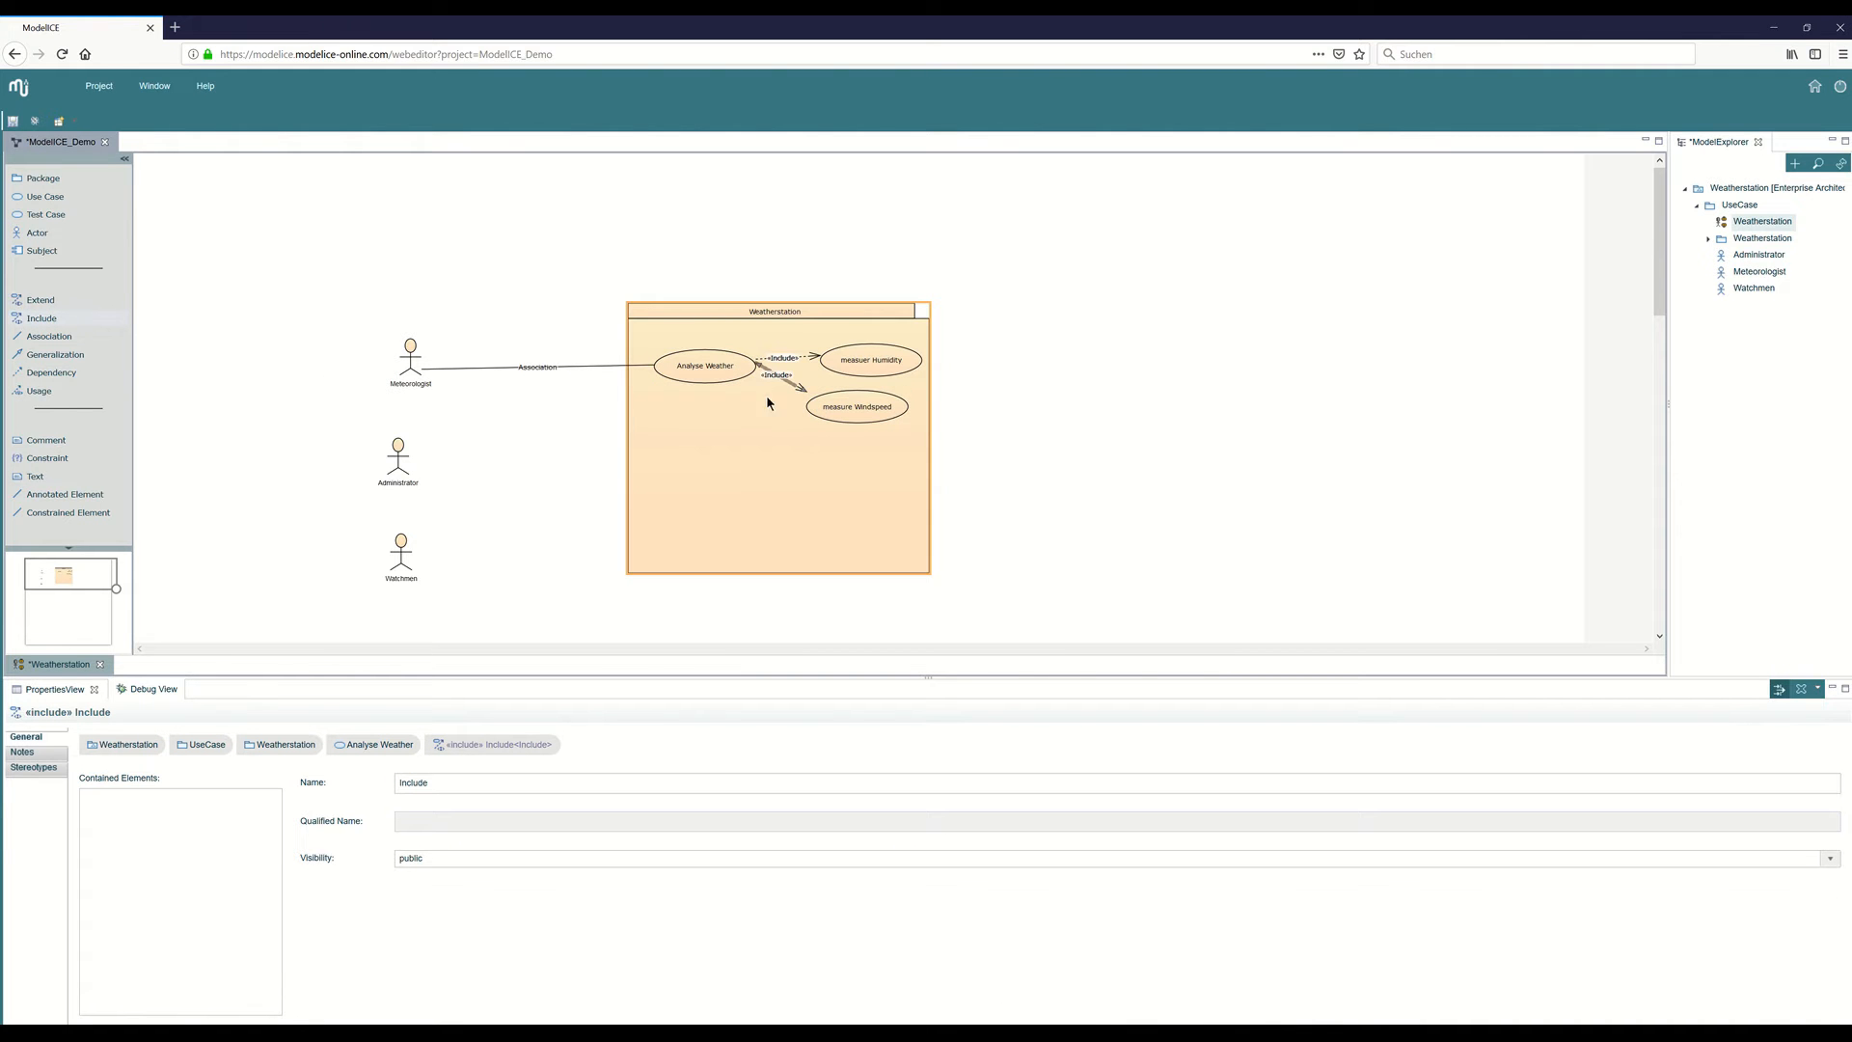
Add a package named "Class Diagram" to the root Weatherstation model.
click(1035, 390)
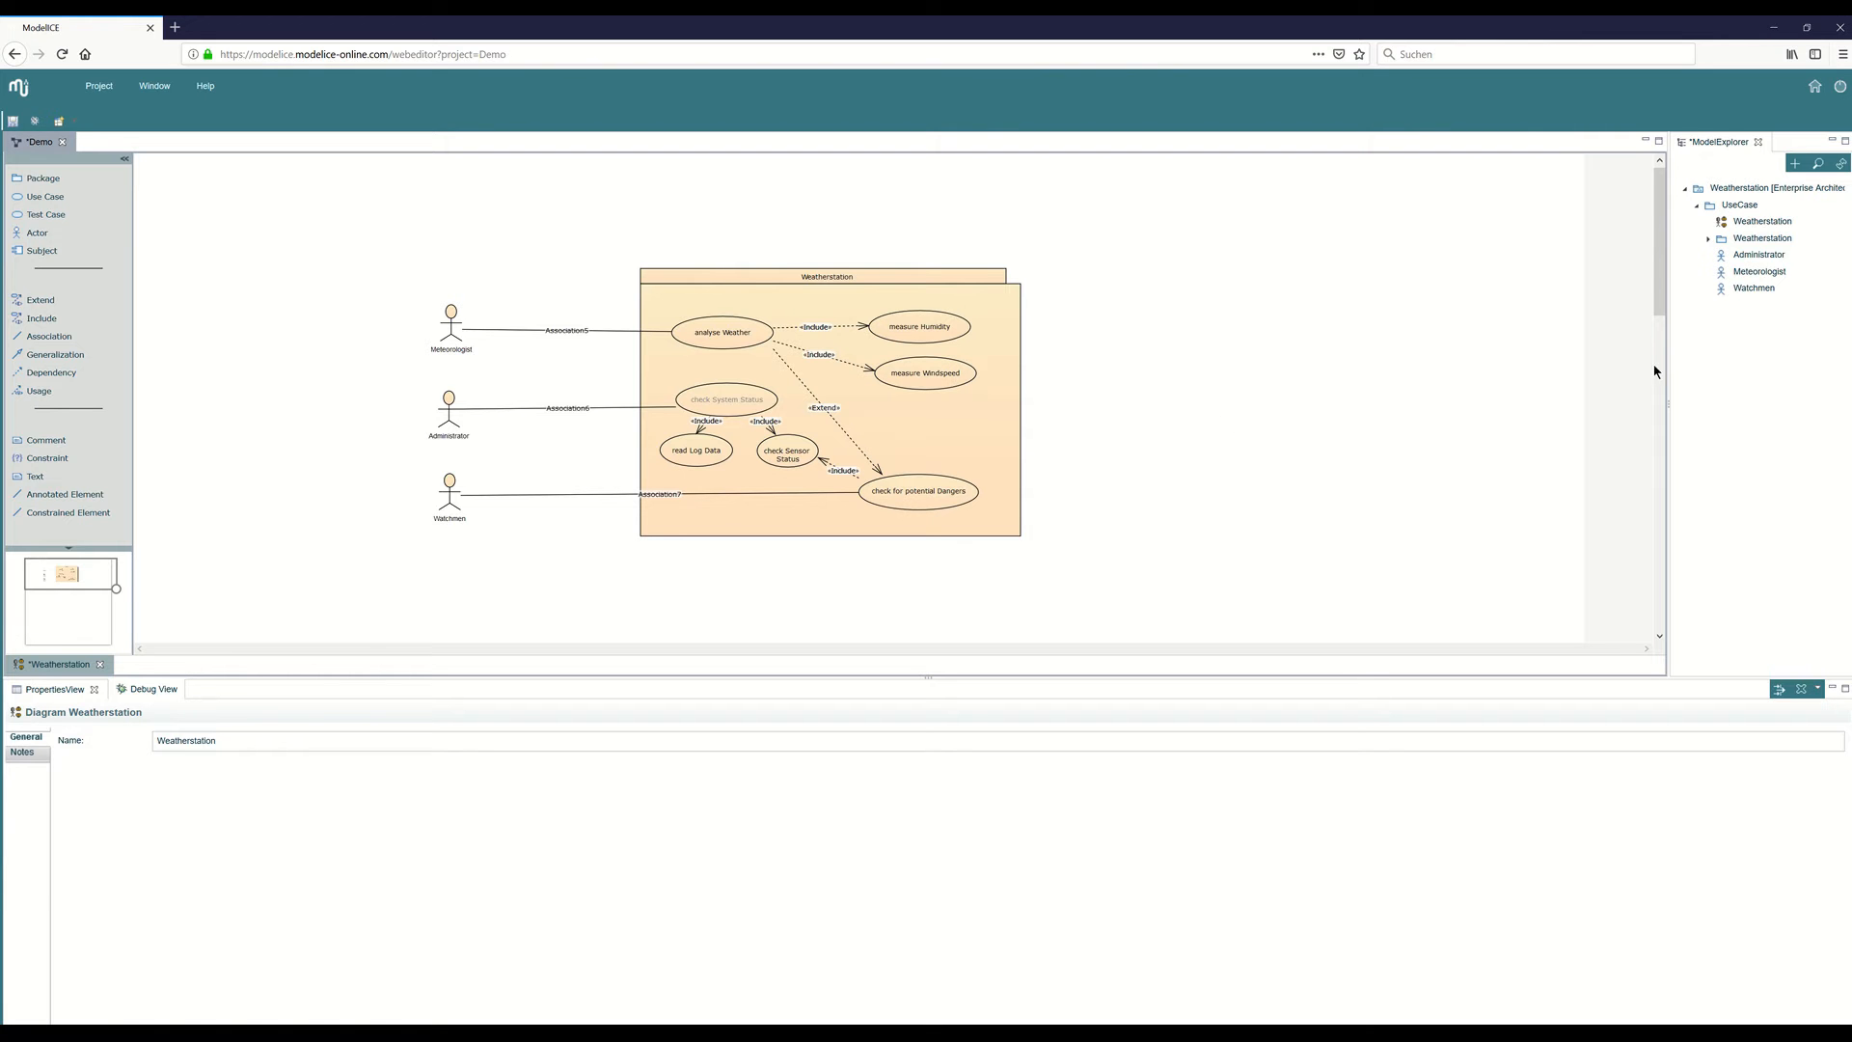
click(1736, 190)
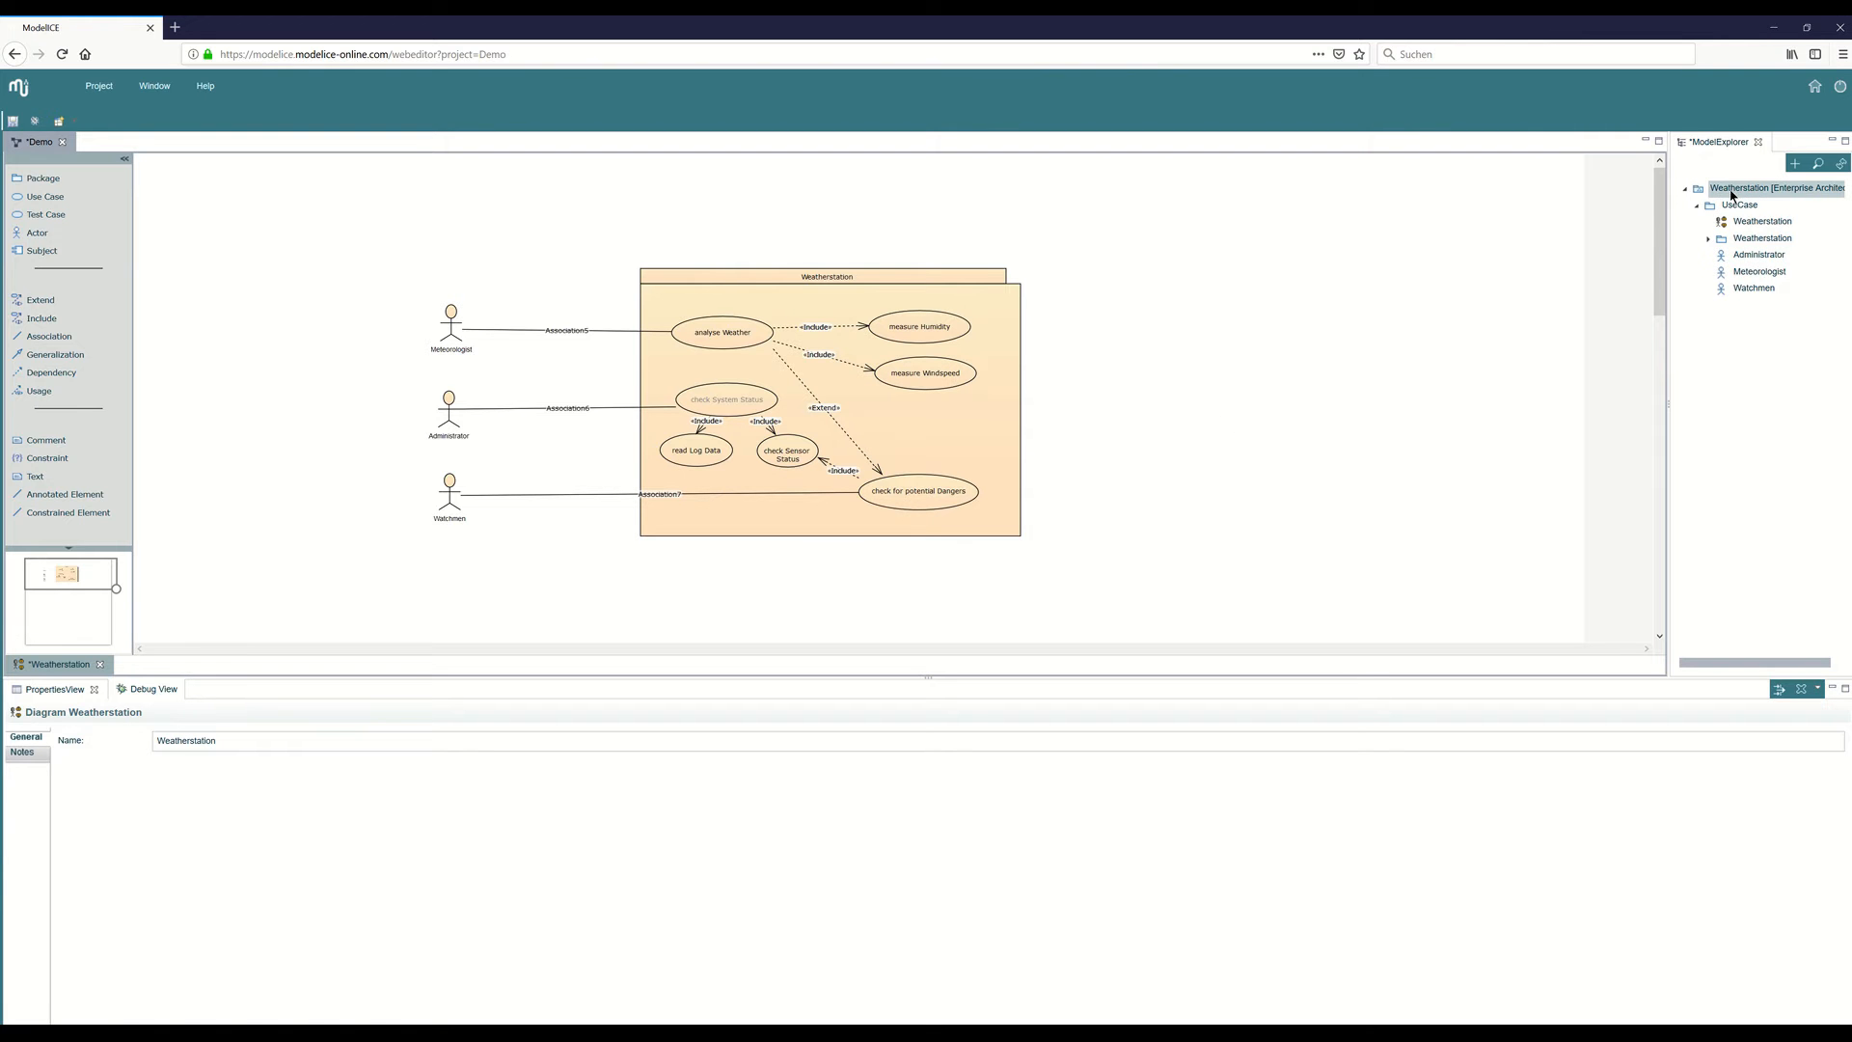
right_click(1741, 190)
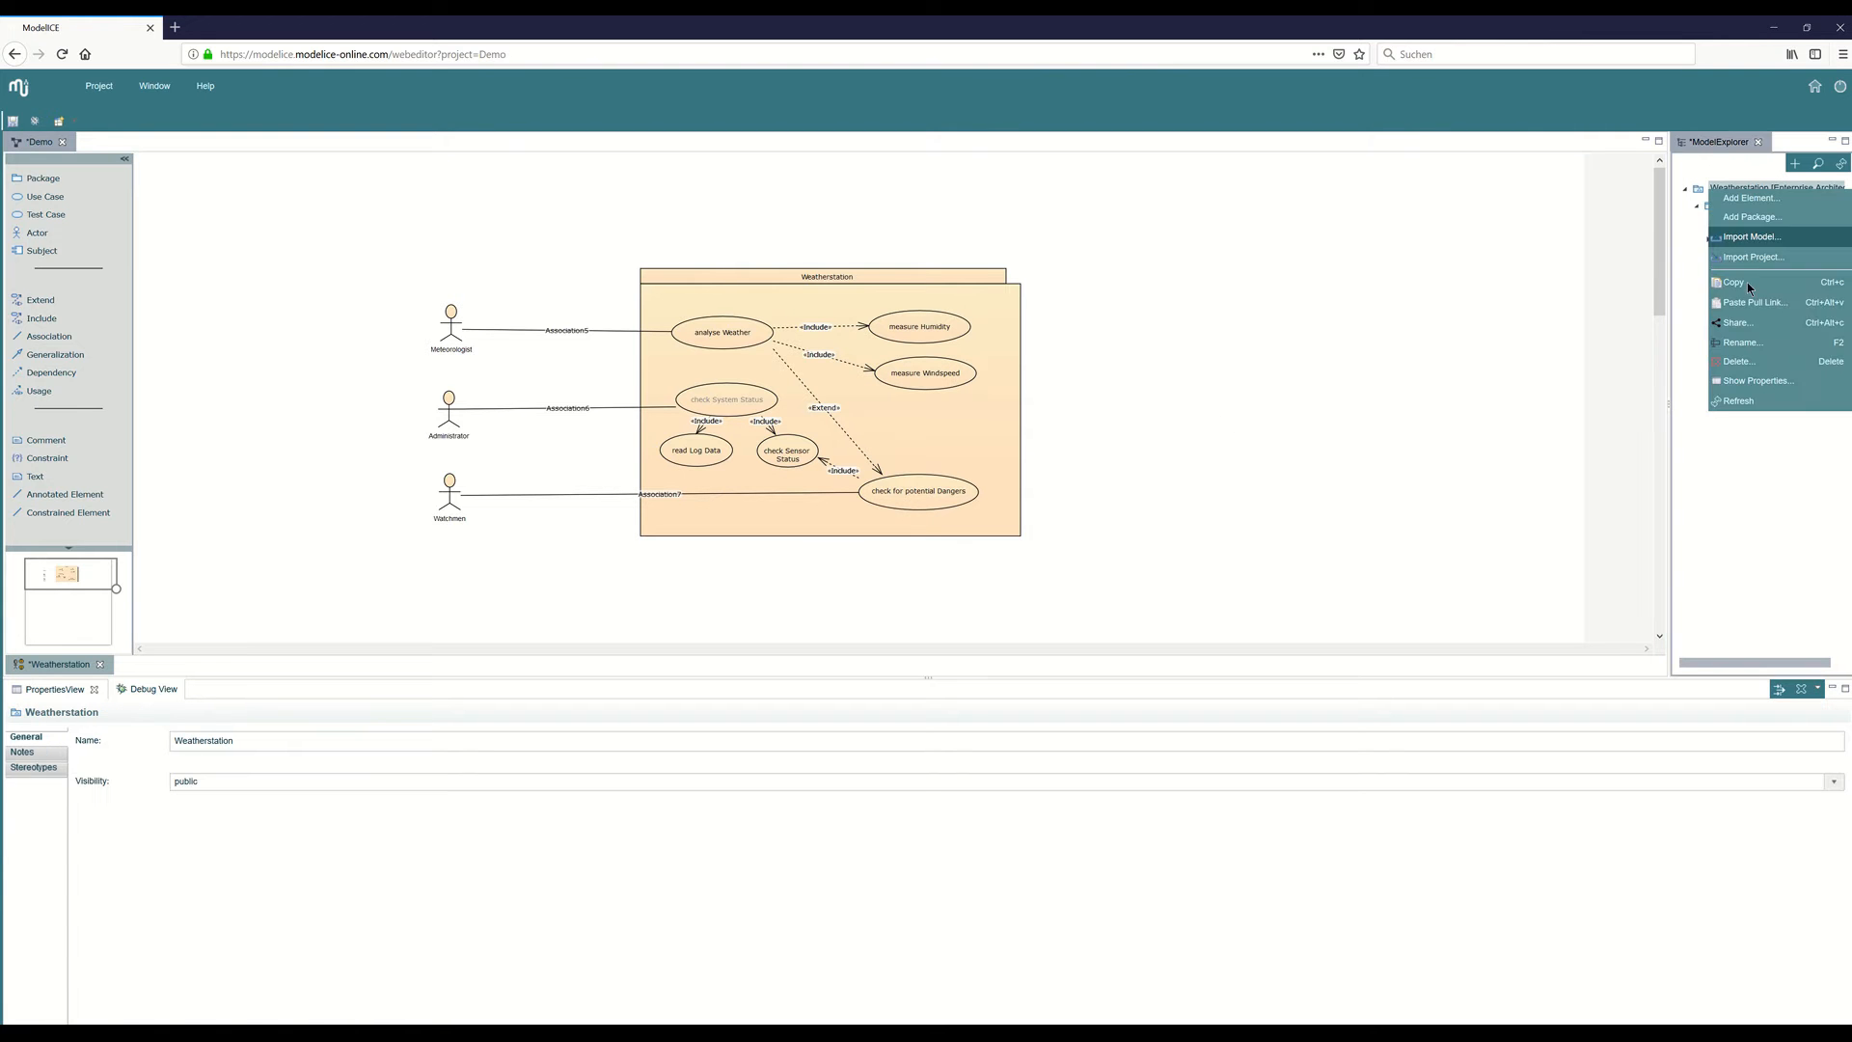
click(1765, 217)
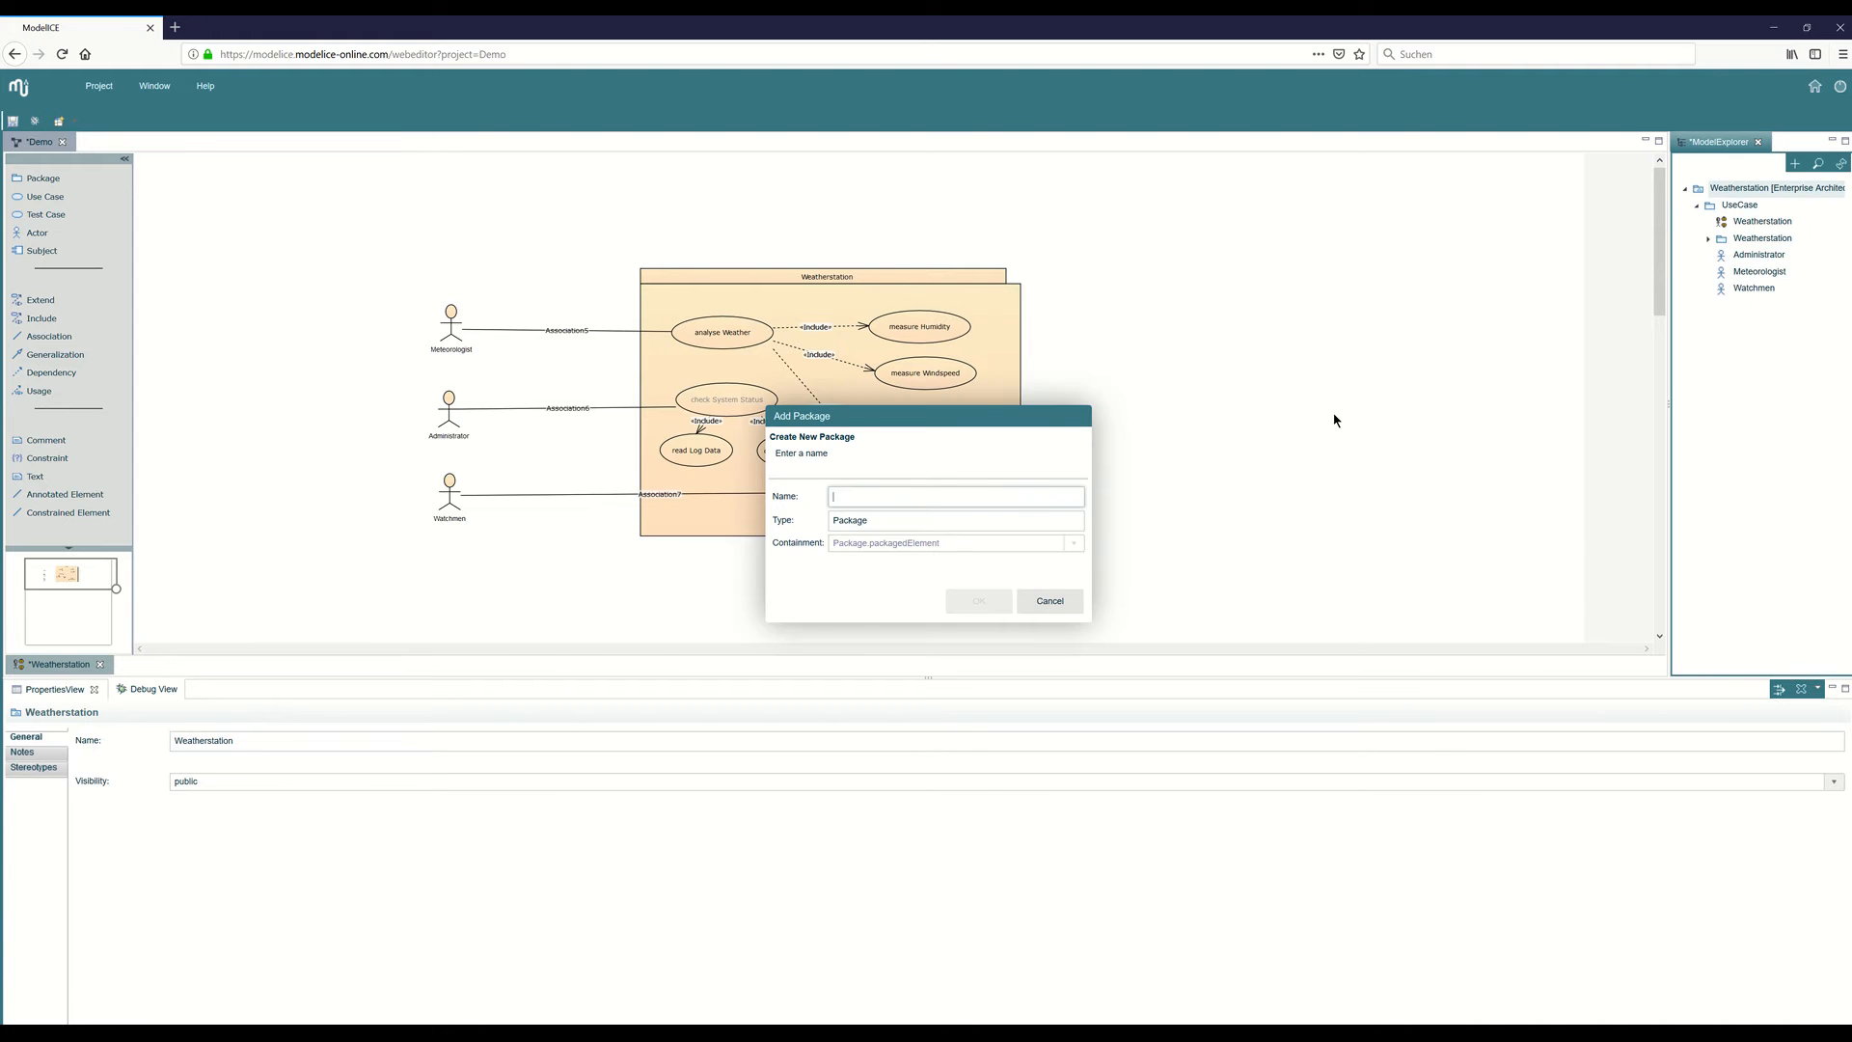
text(Class)
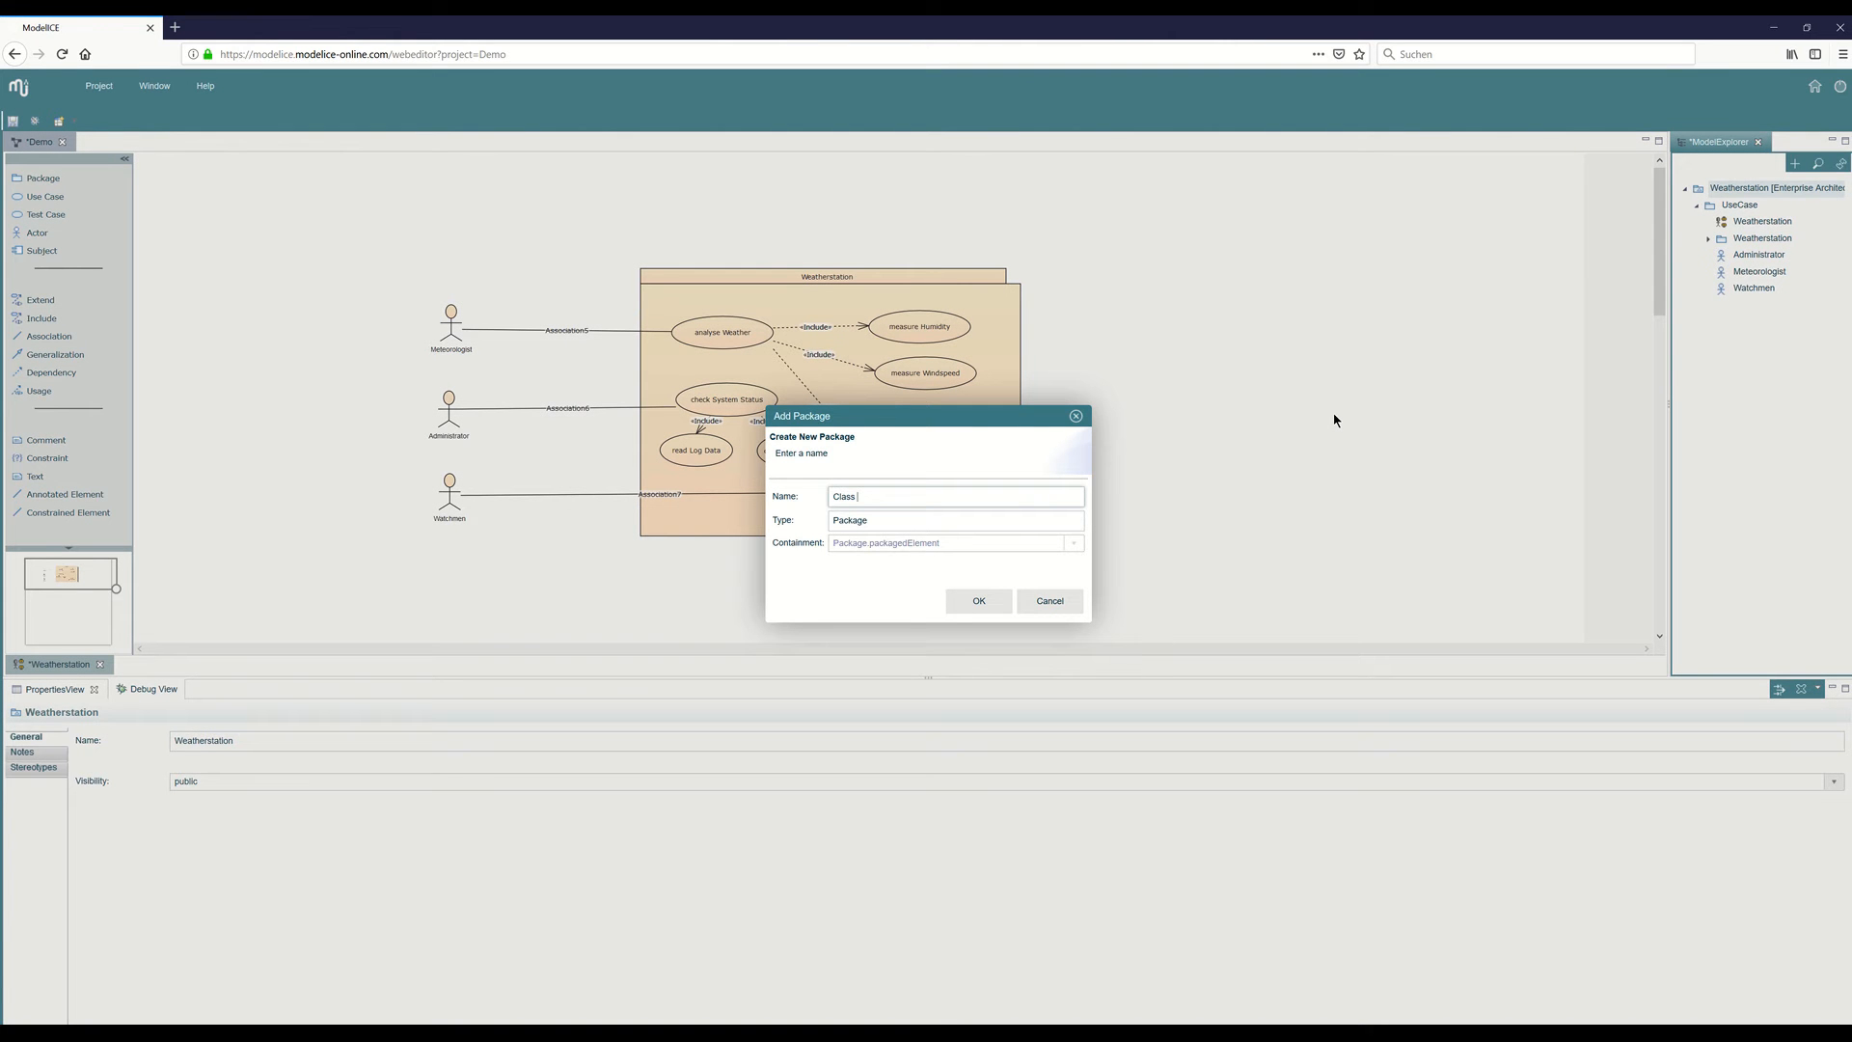
text( Diagramm)
key(Return)
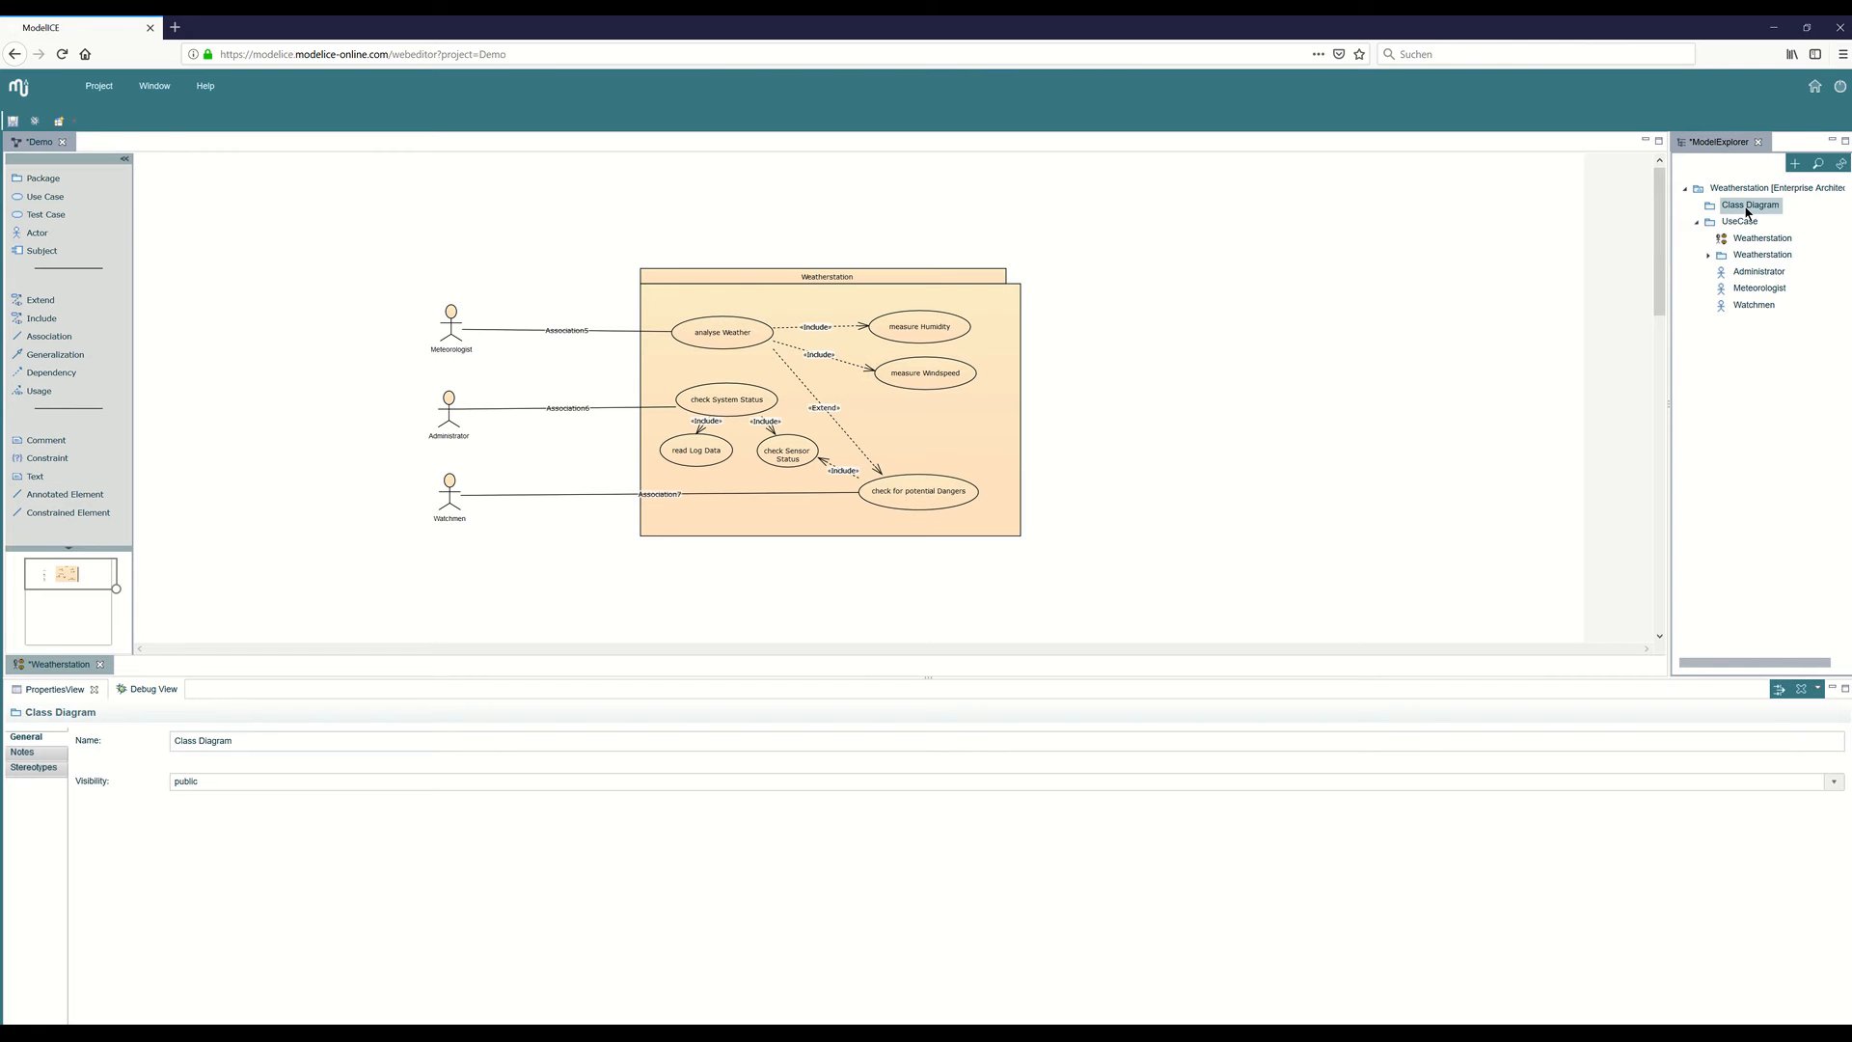
Create a new class diagram named "Users" in the Class Diagram package.
right_click(1749, 211)
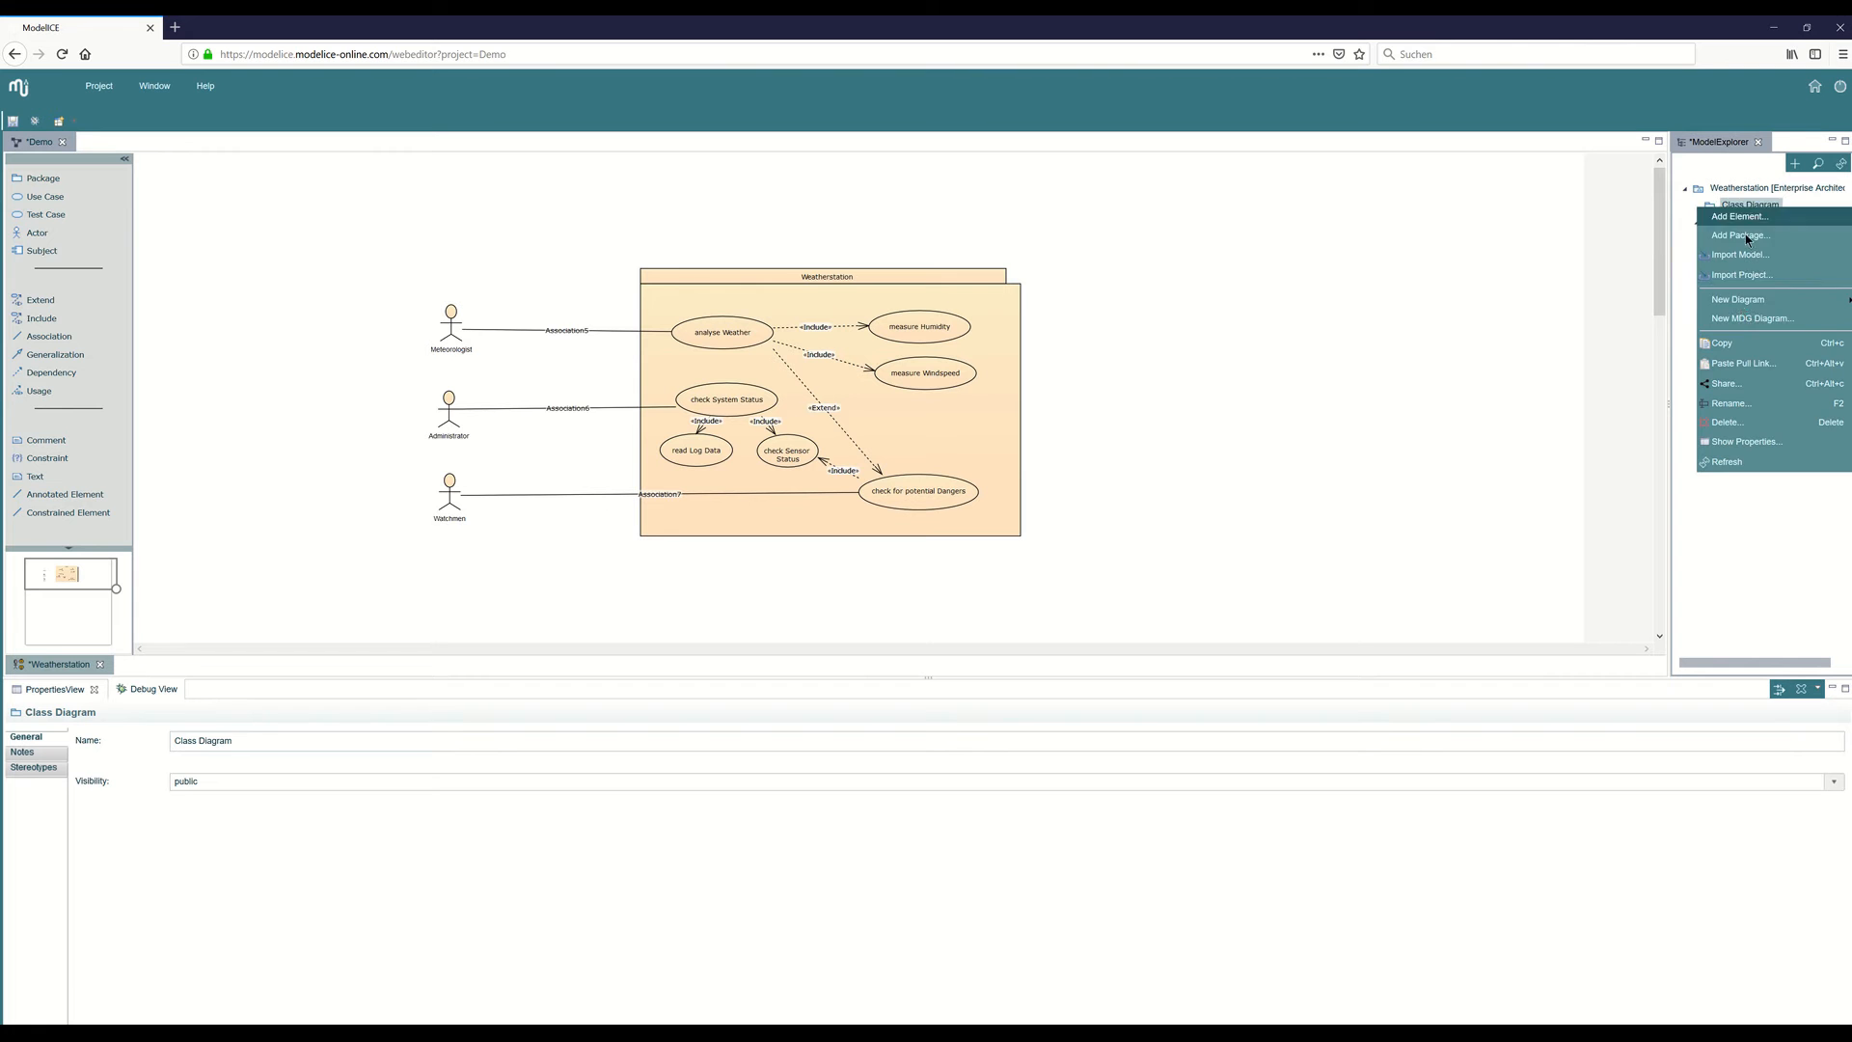
mouse_move(1756, 301)
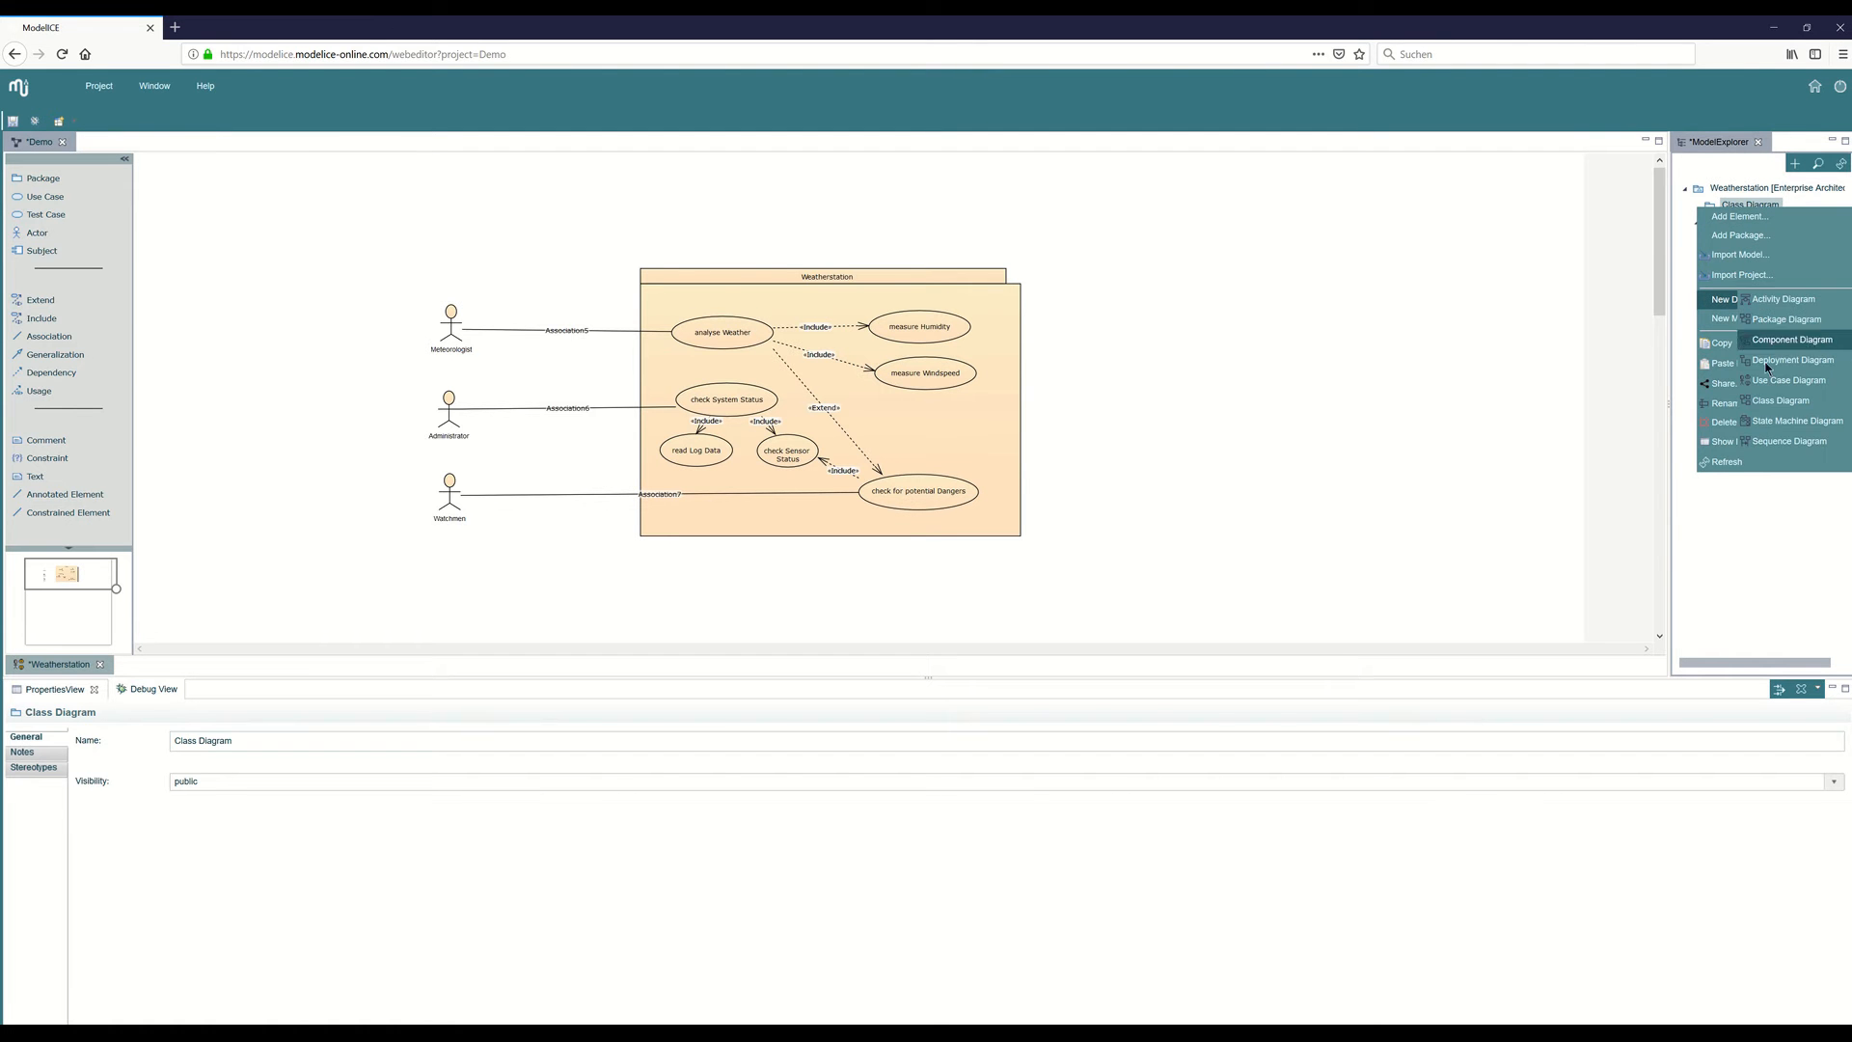
click(1772, 401)
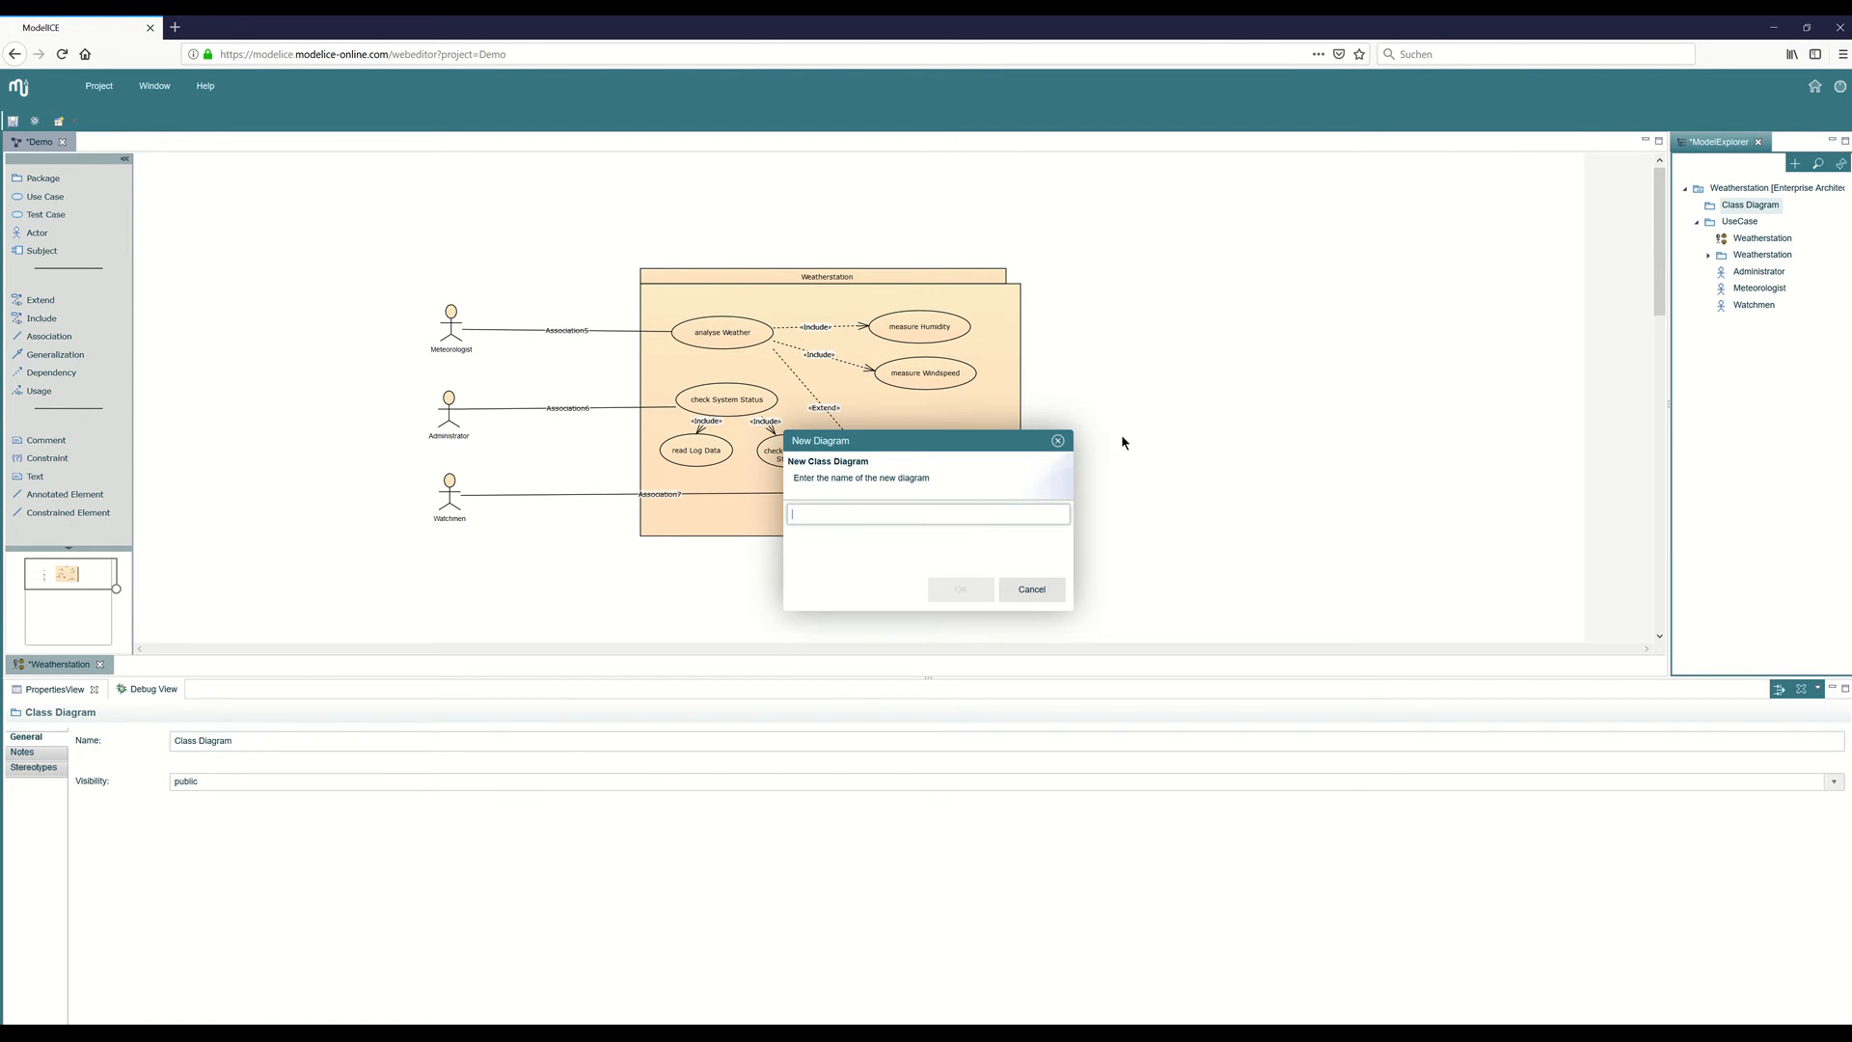
text(Users)
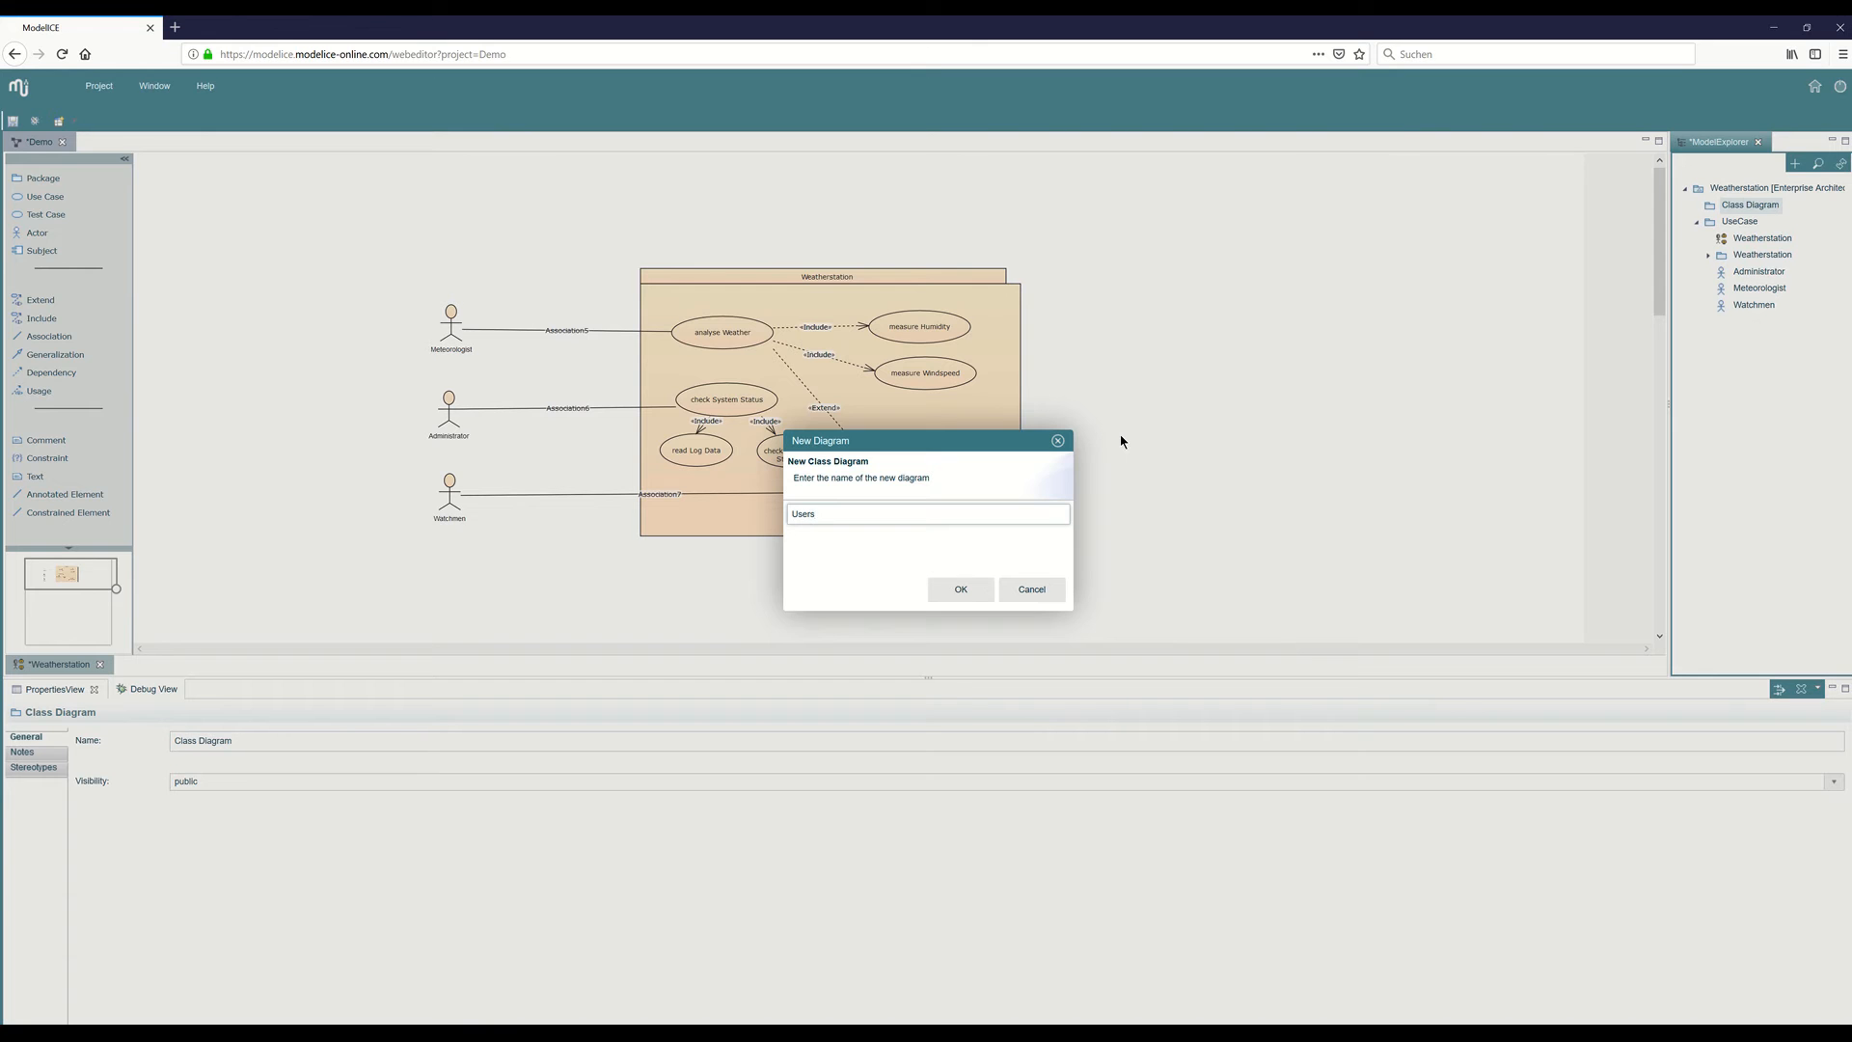
key(Return)
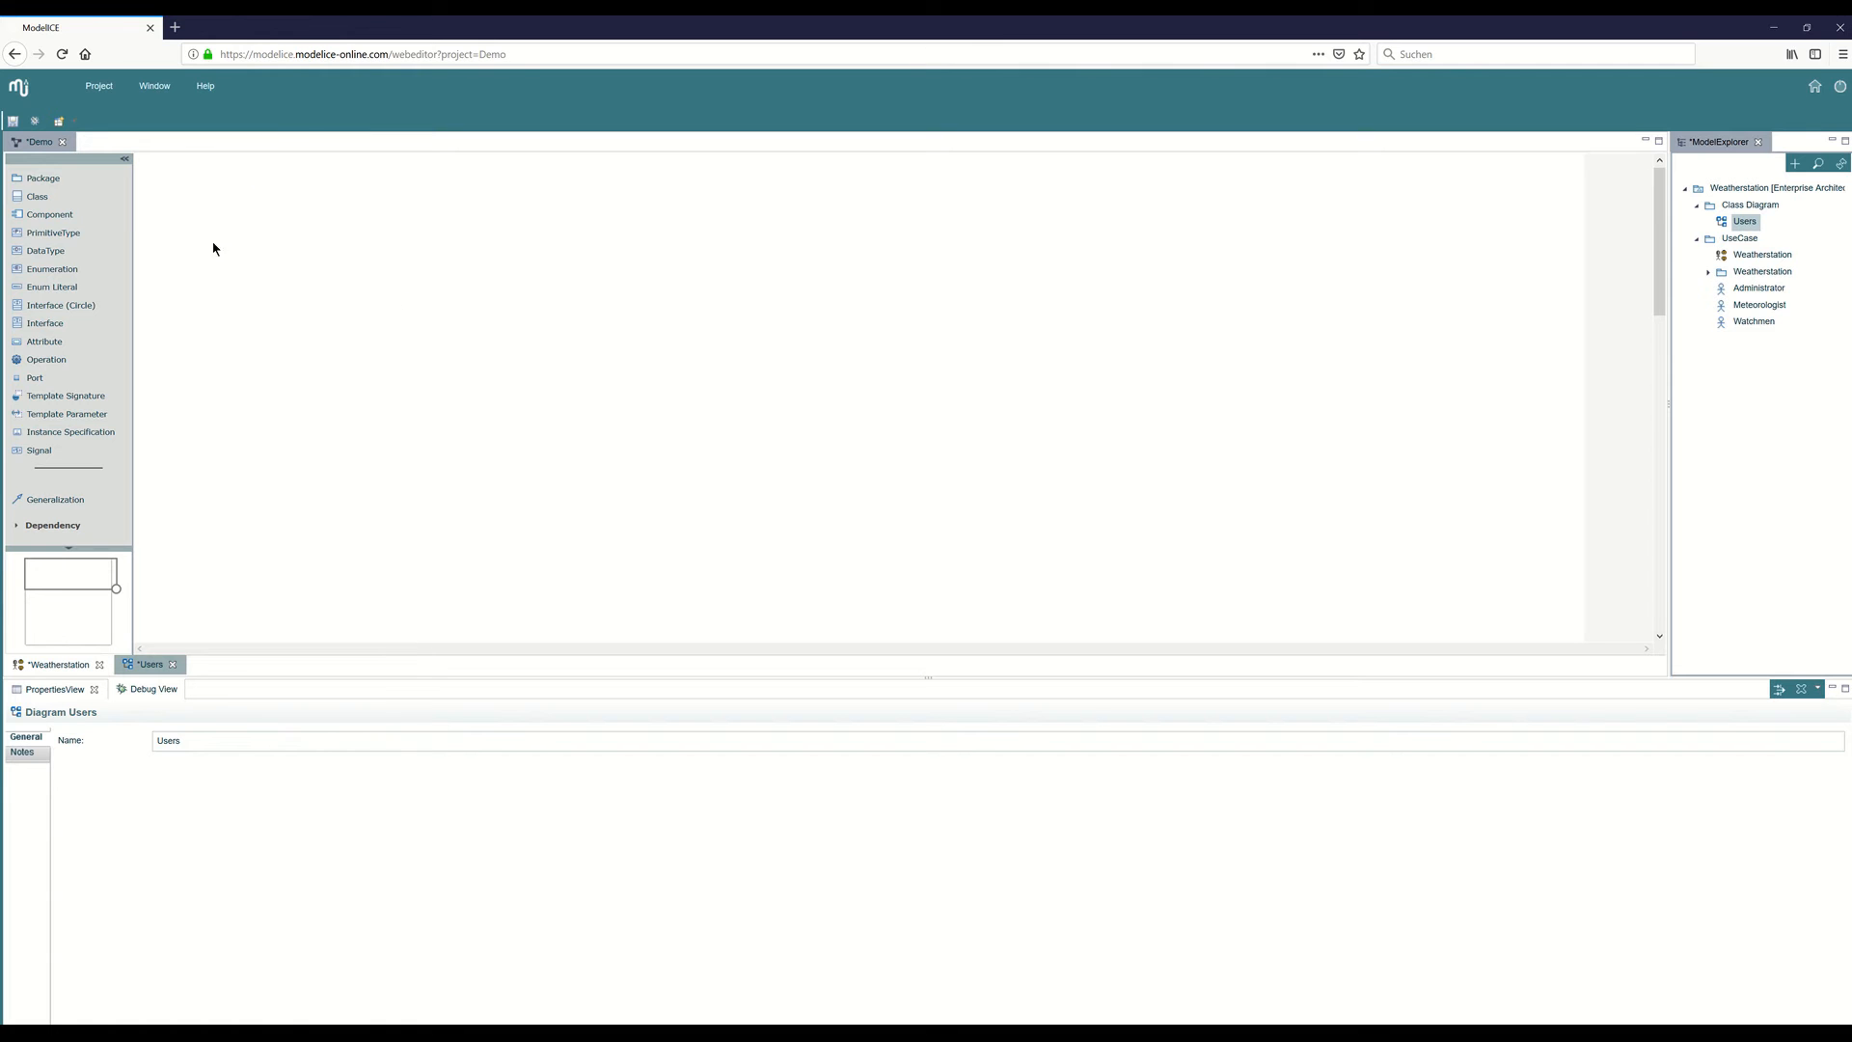
Draw a class in the upper middle of the diagram, name it "Users" and mark it abstract.
click(54, 205)
drag(830, 311, 875, 368)
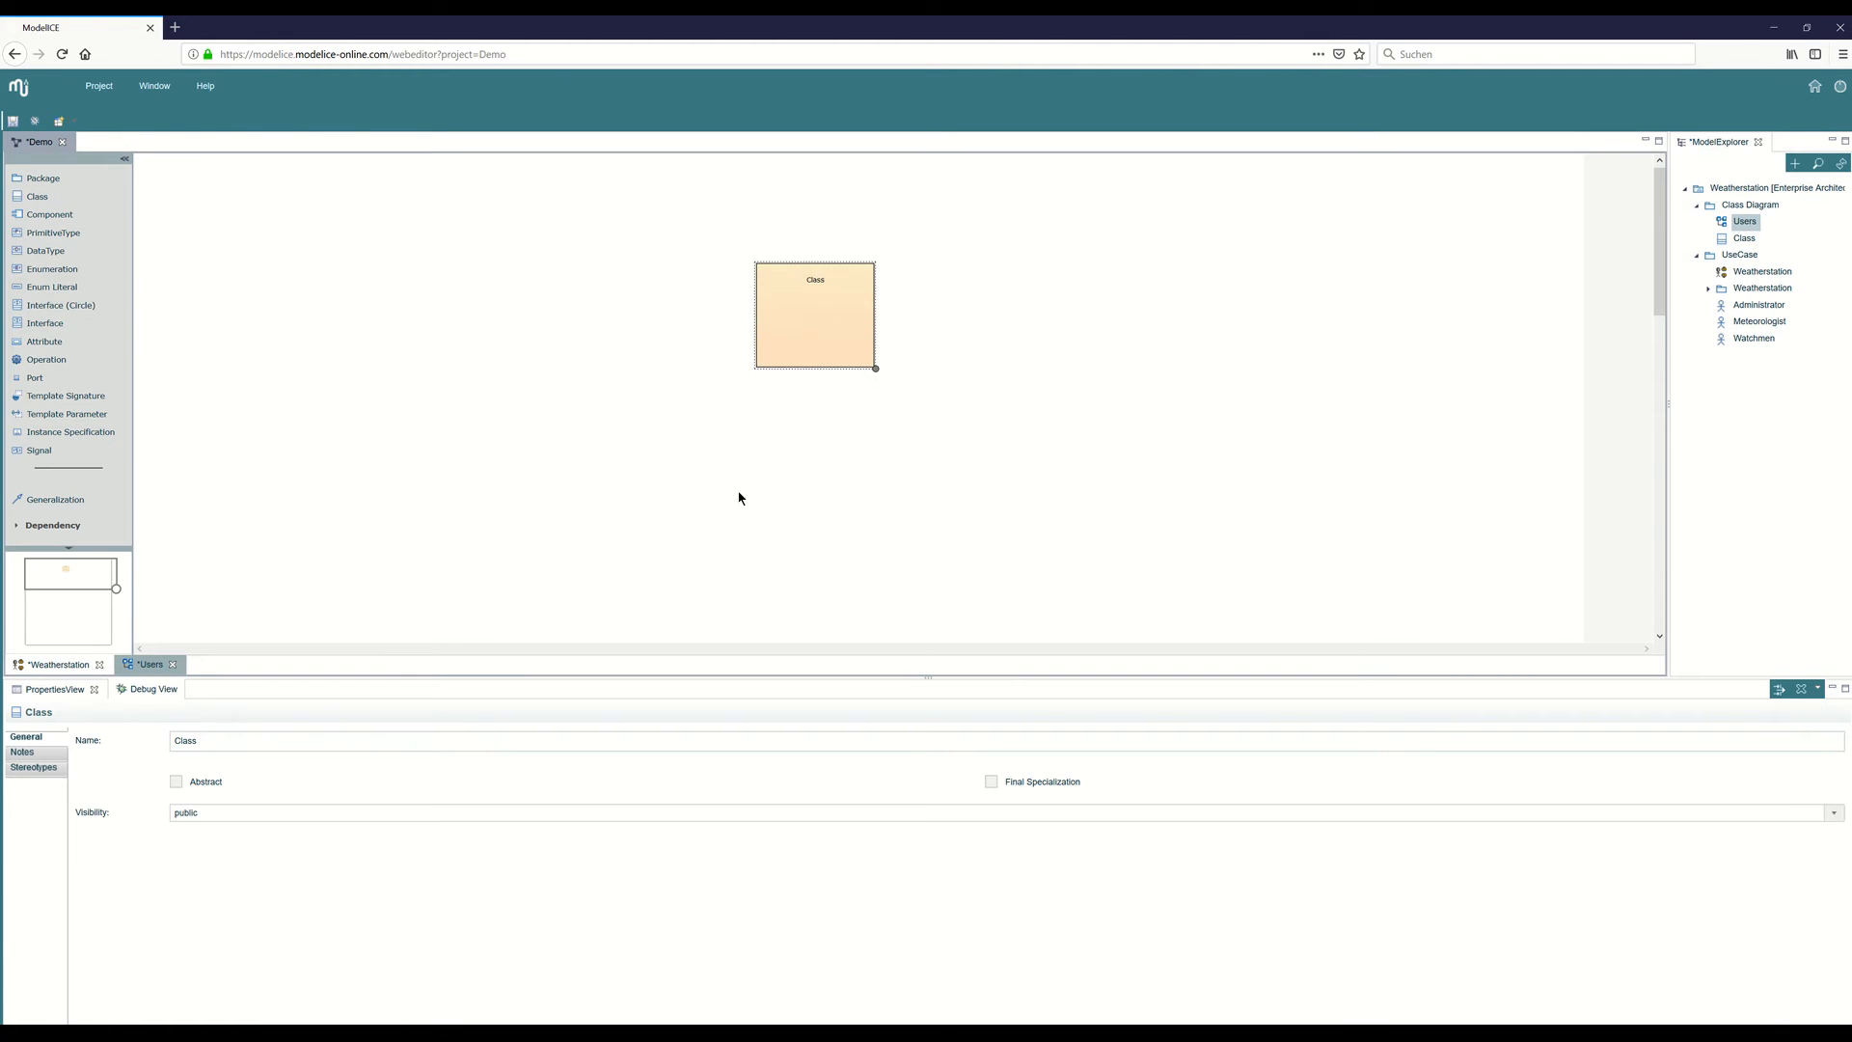
click(260, 740)
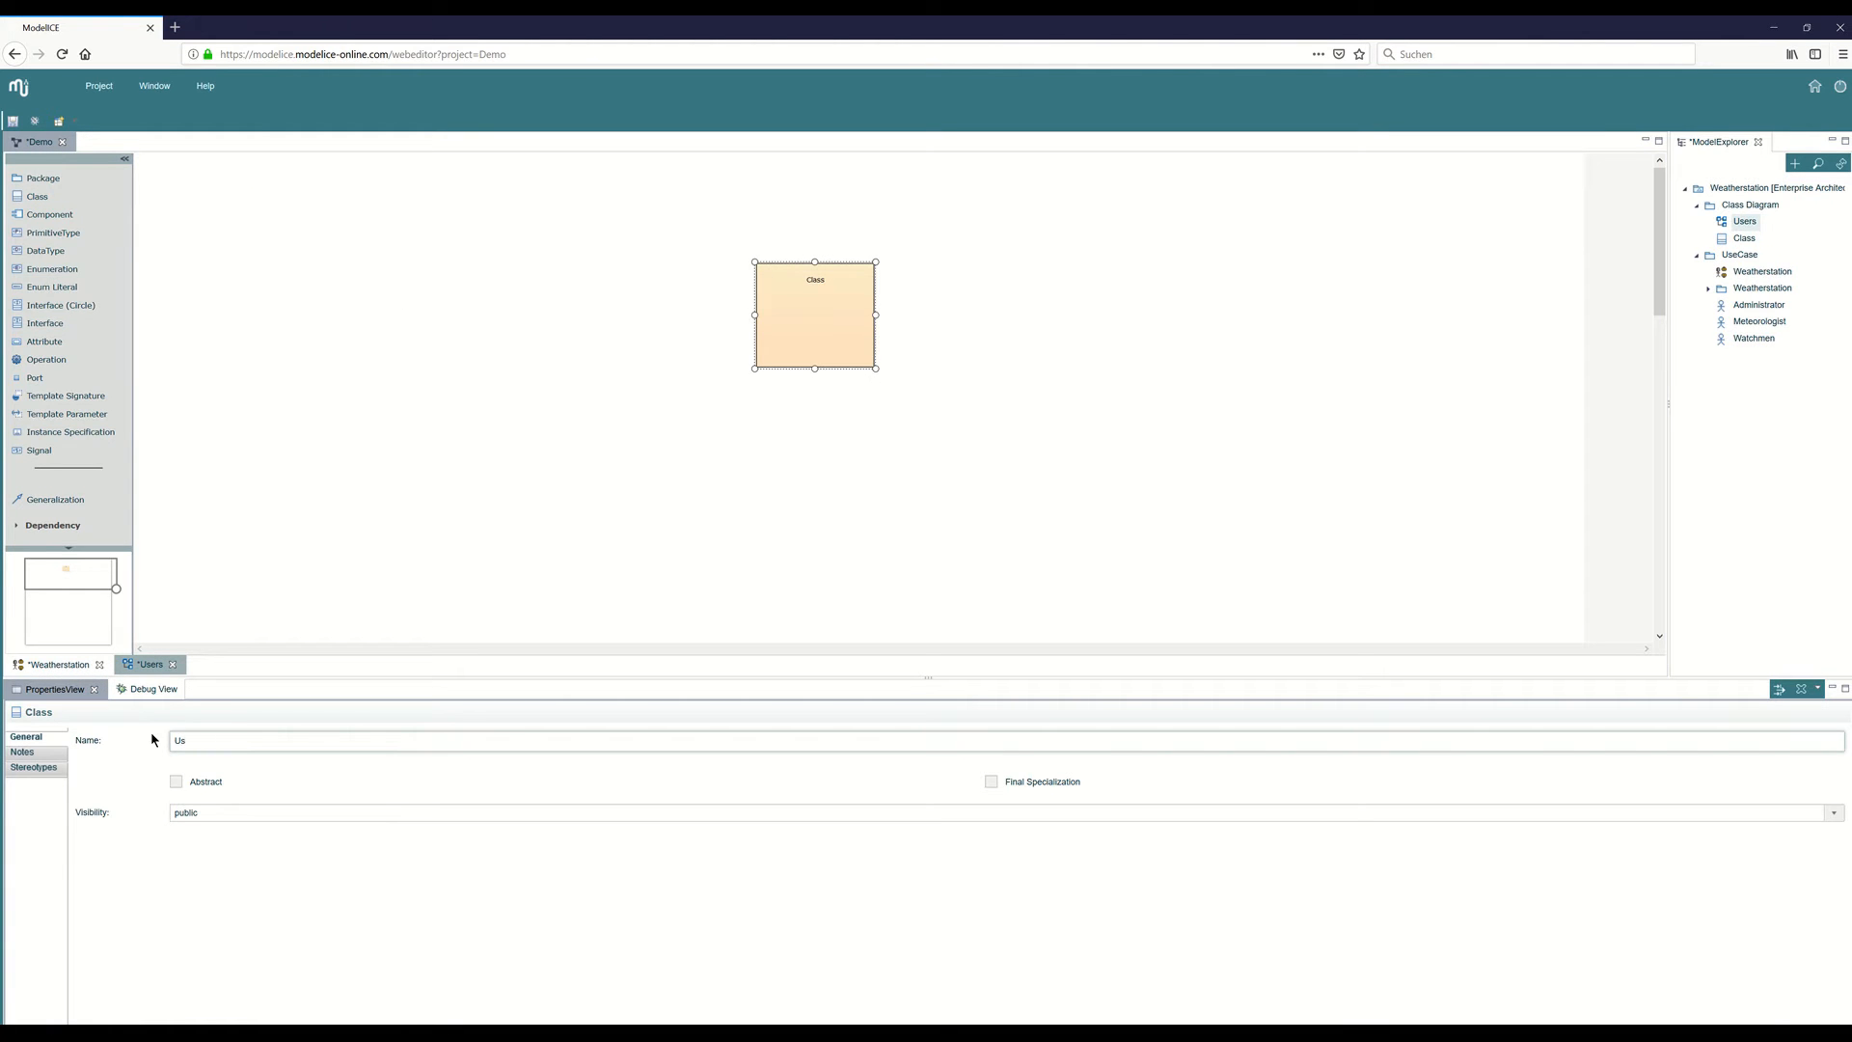
key(Return)
click(178, 782)
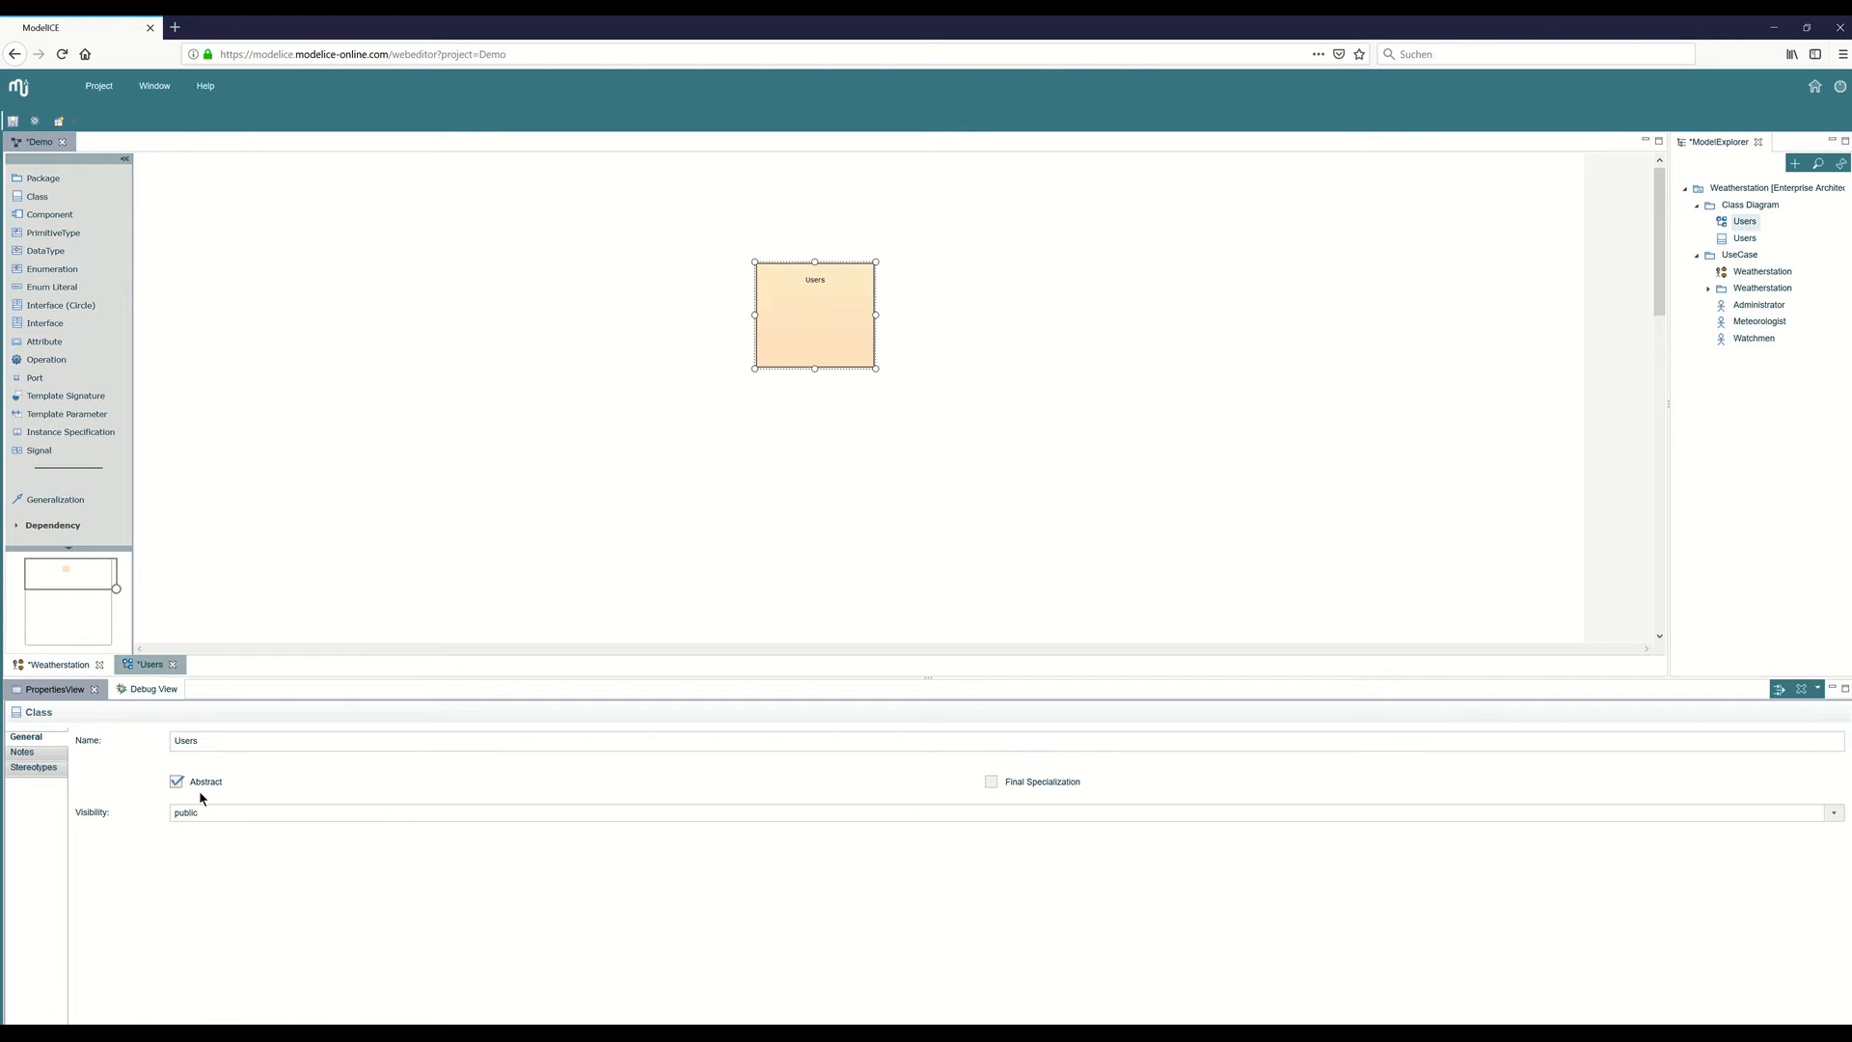
Add an owned attribute "name" of primitive type String to the Users class and reduce the class's height.
click(1781, 690)
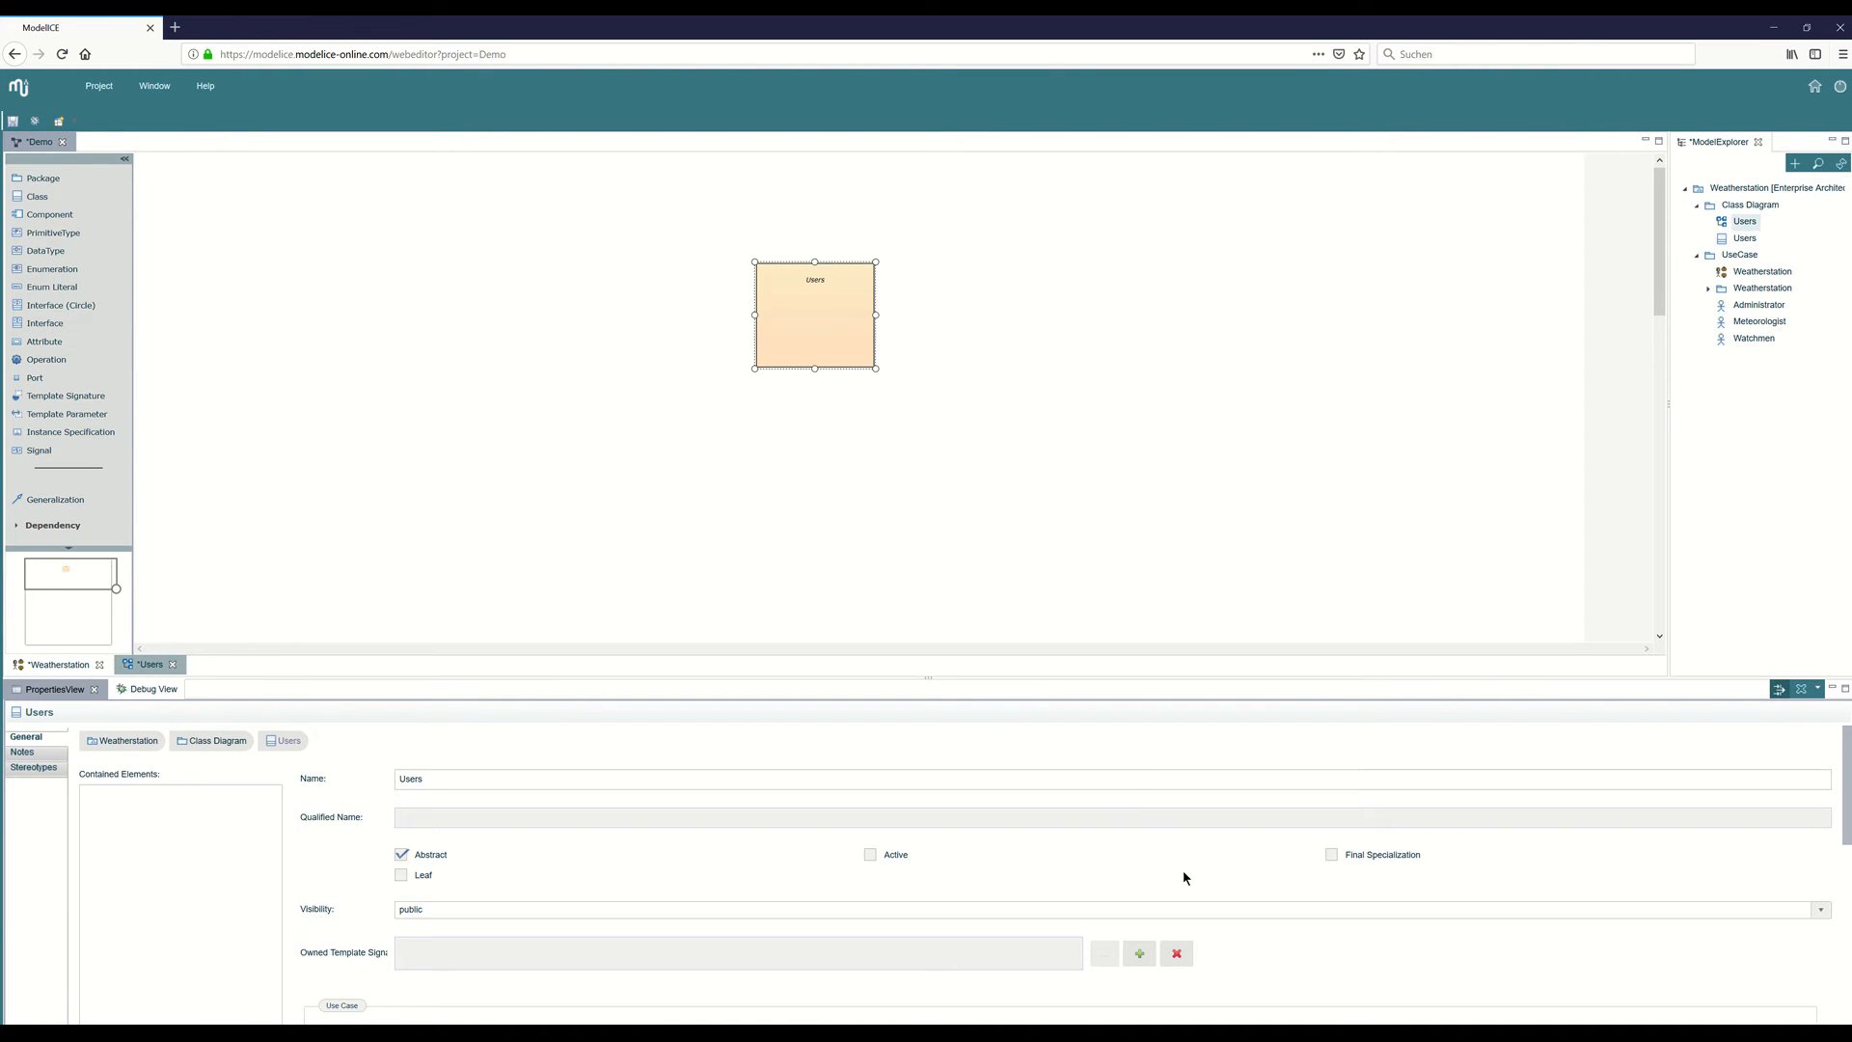
scroll(1157, 855, down, 5)
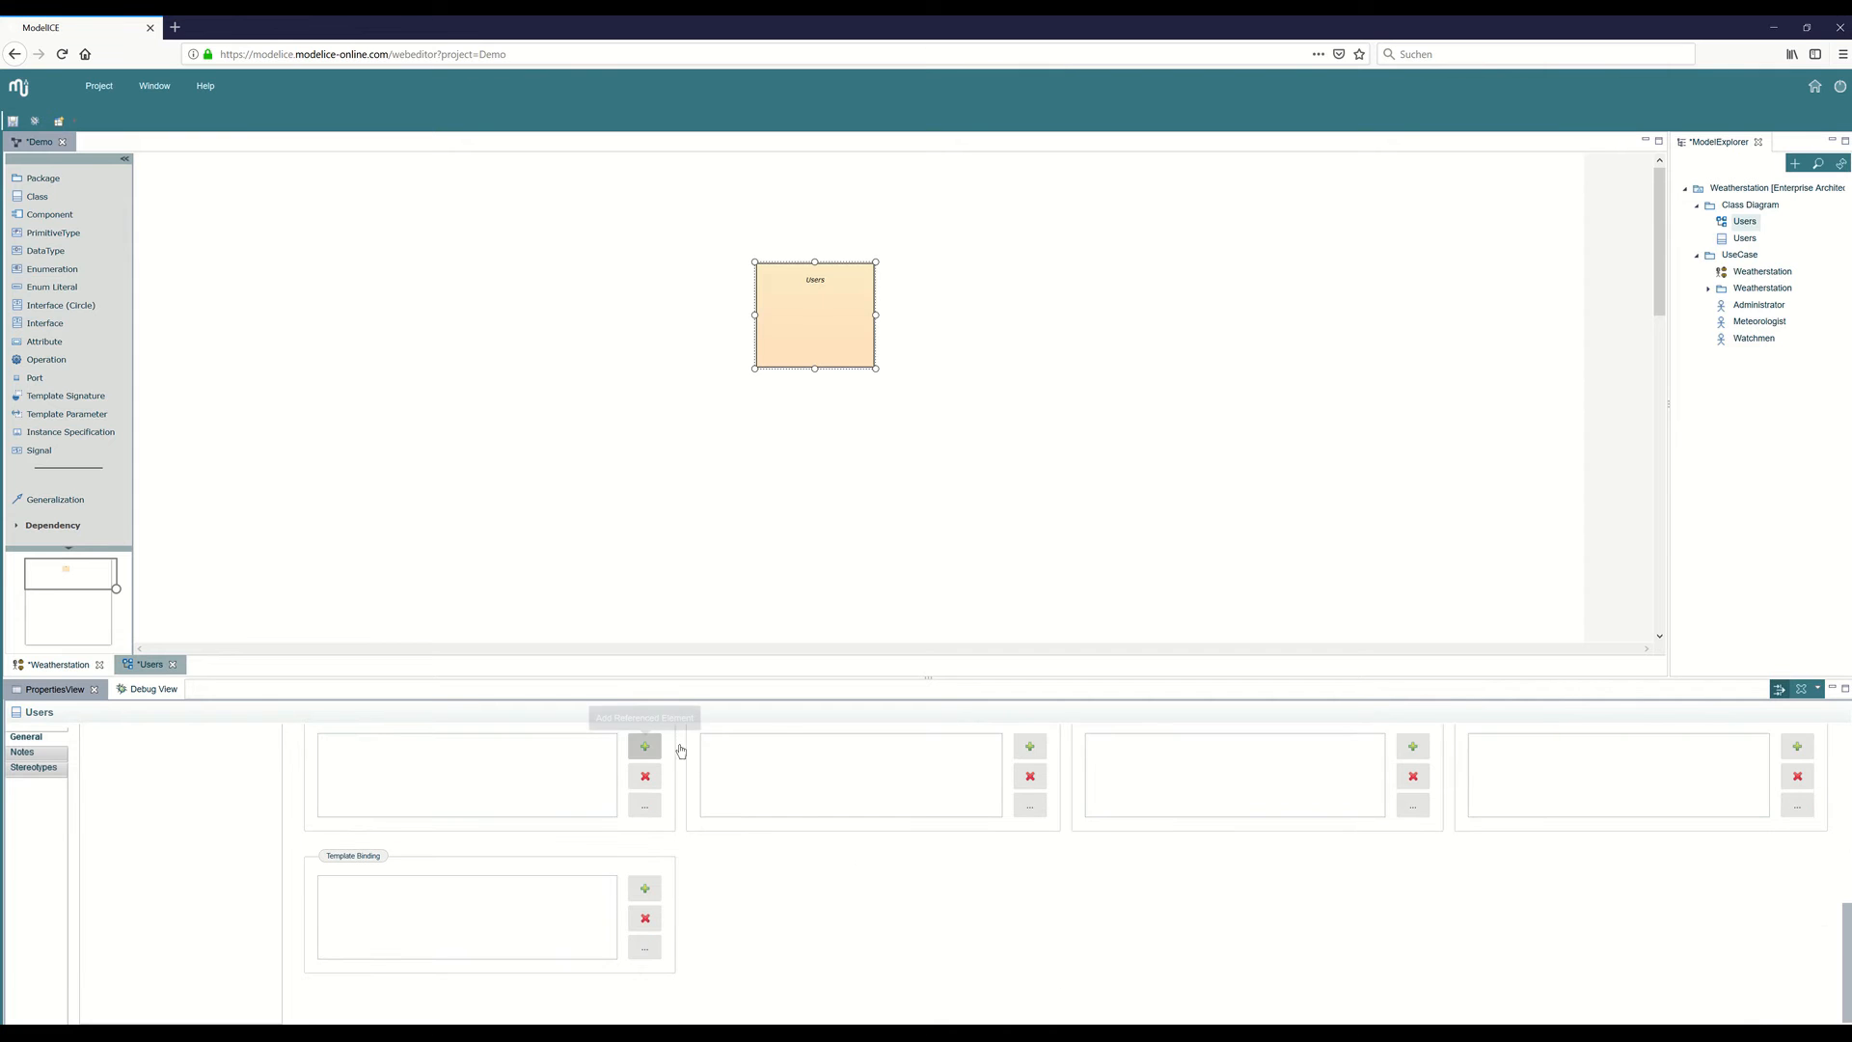
click(679, 748)
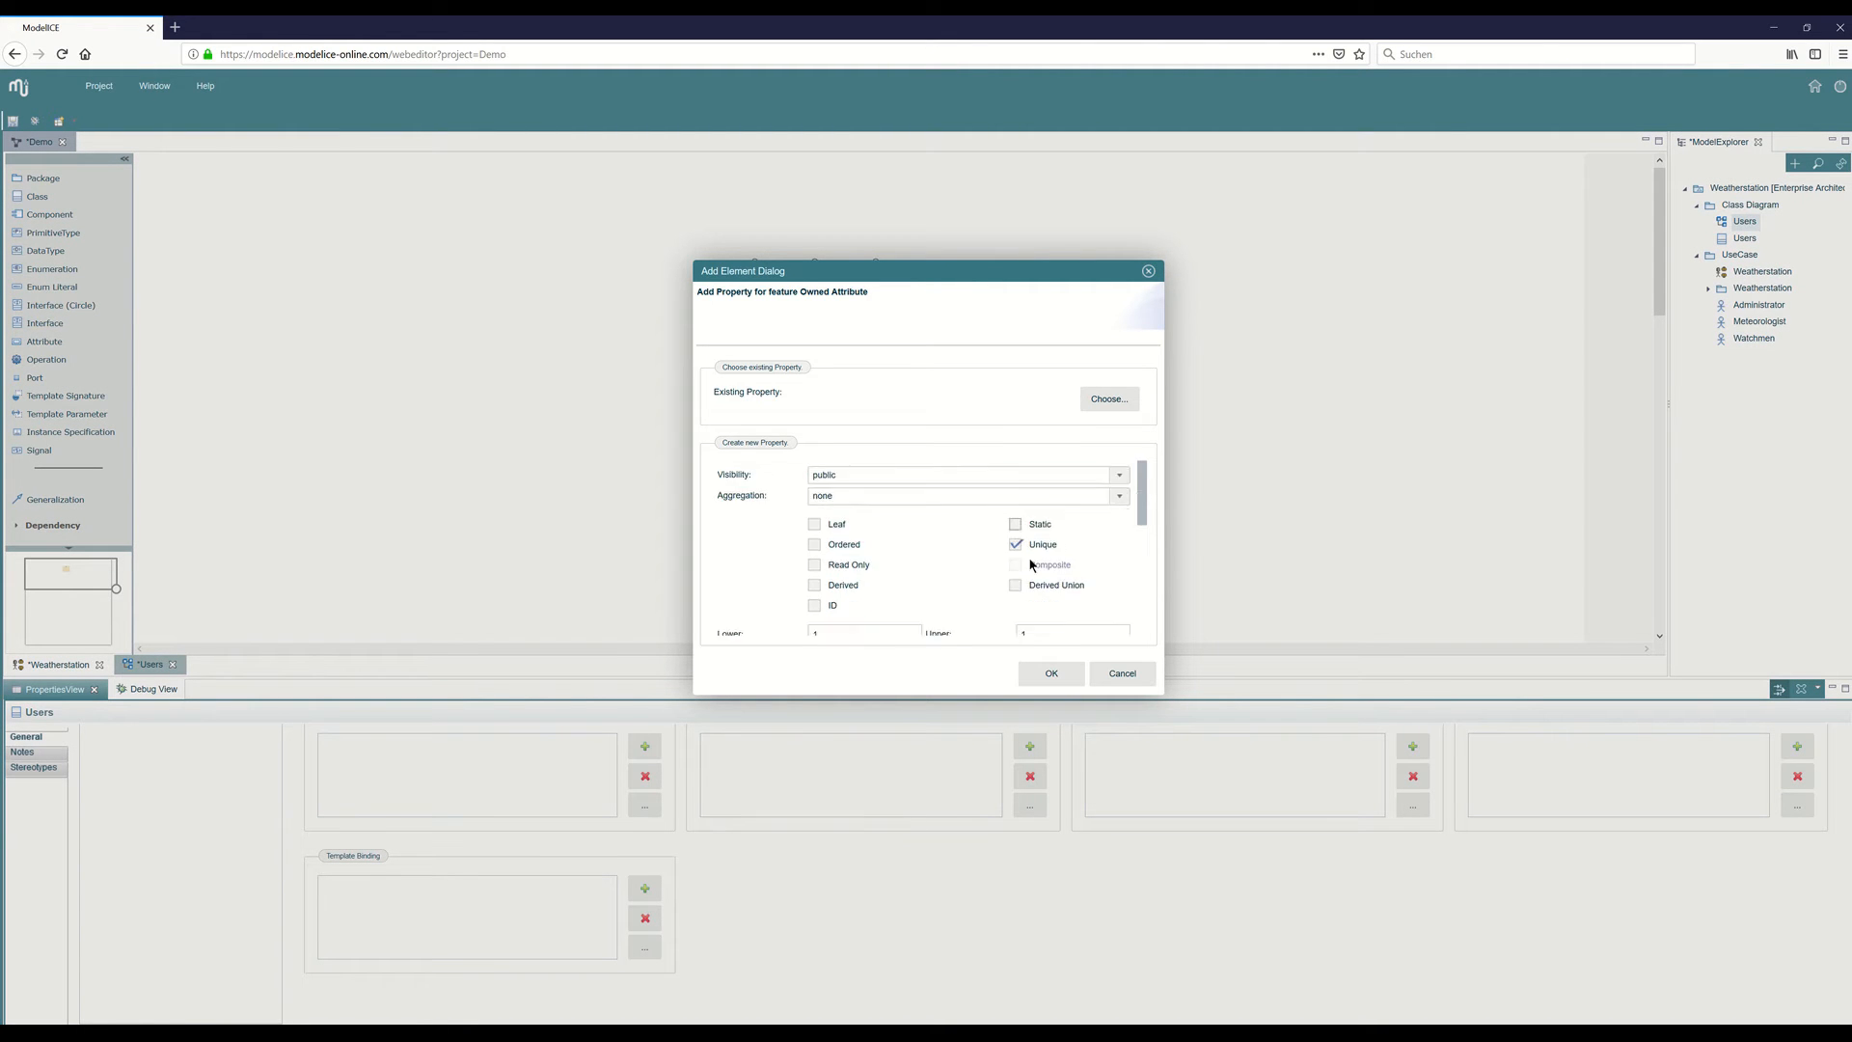
scroll(970, 542, down, 5)
click(998, 571)
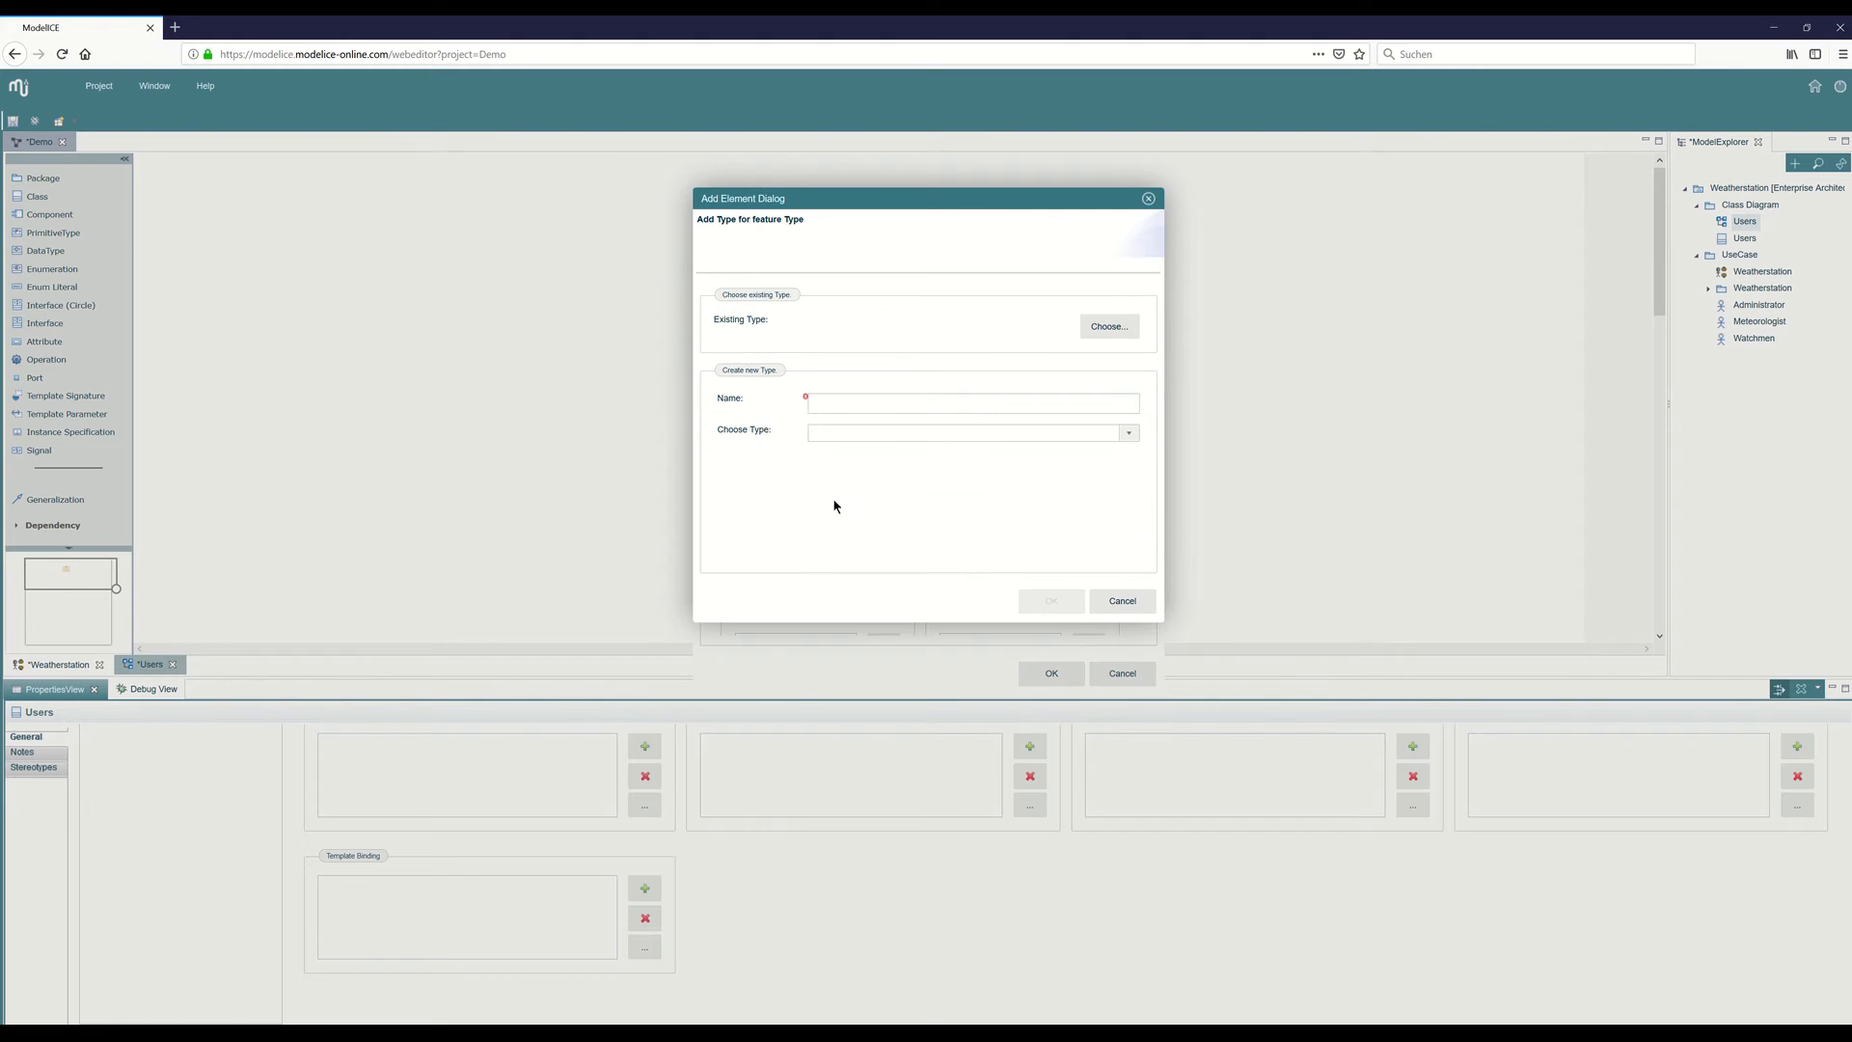
click(1091, 331)
double_click(733, 348)
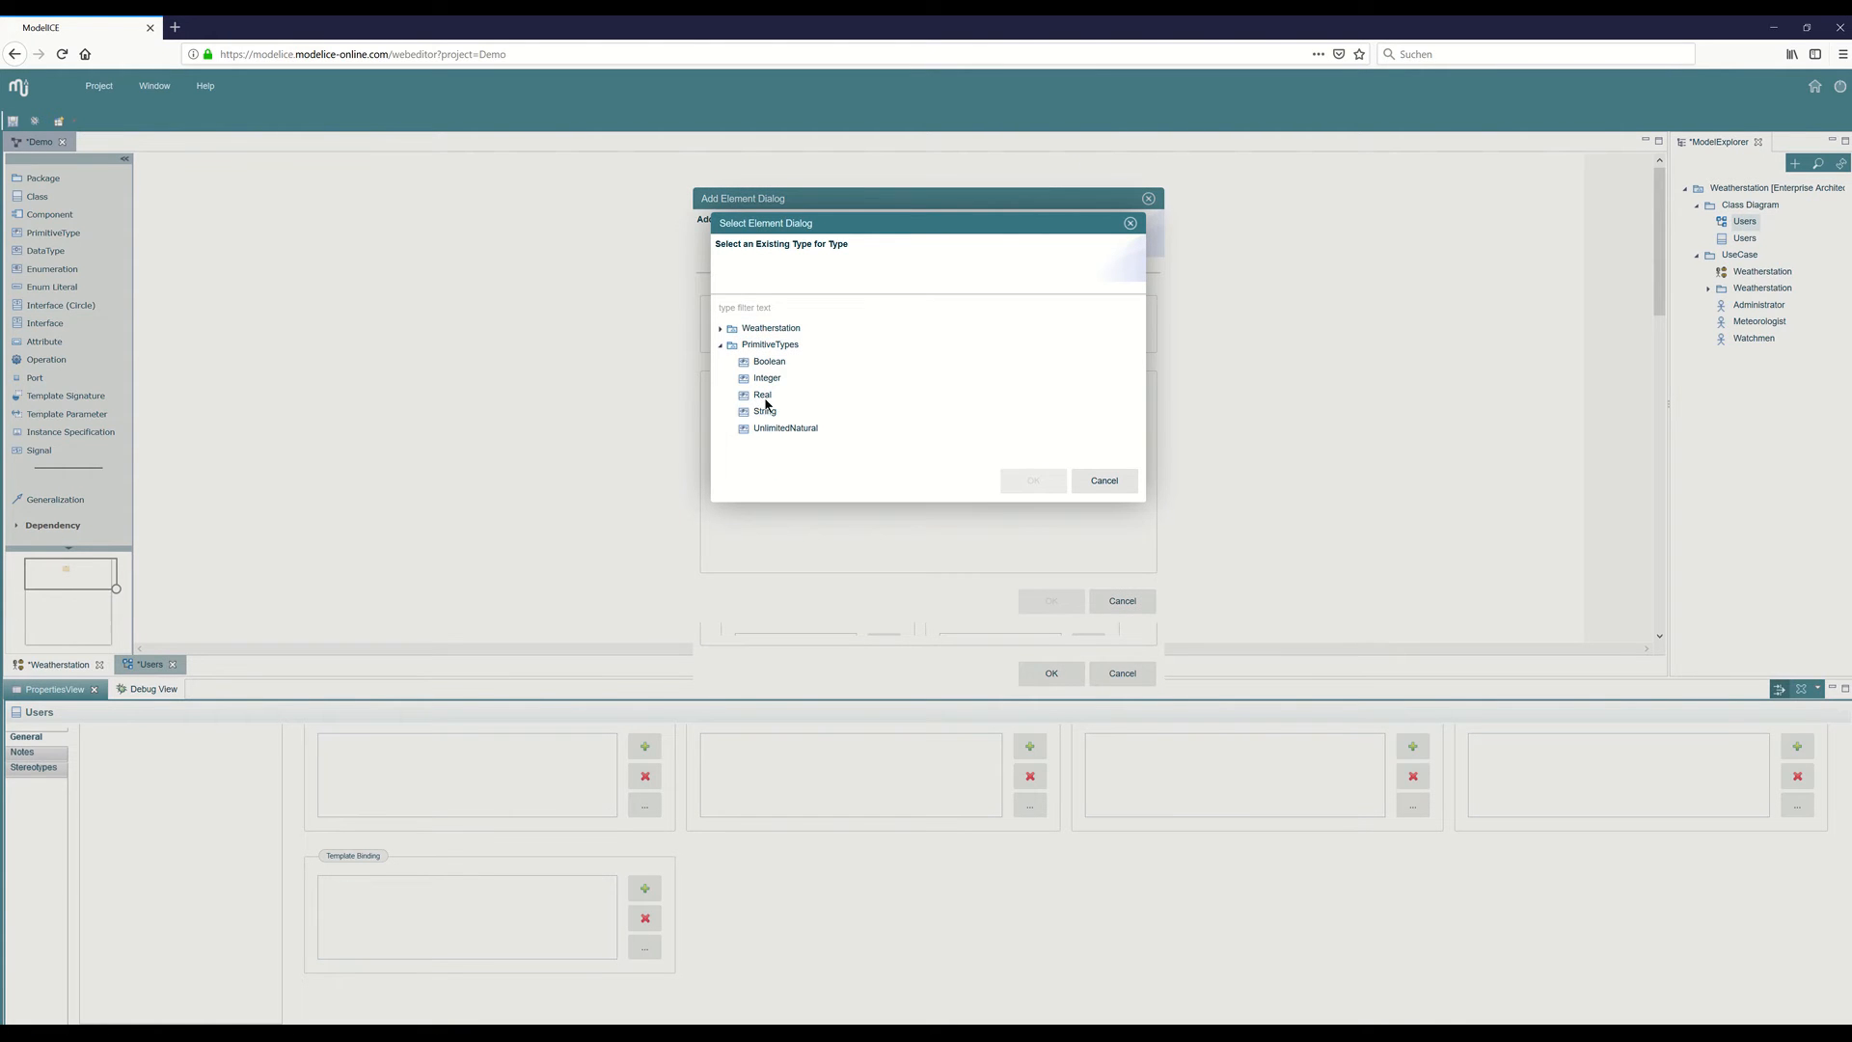
click(765, 411)
click(1029, 483)
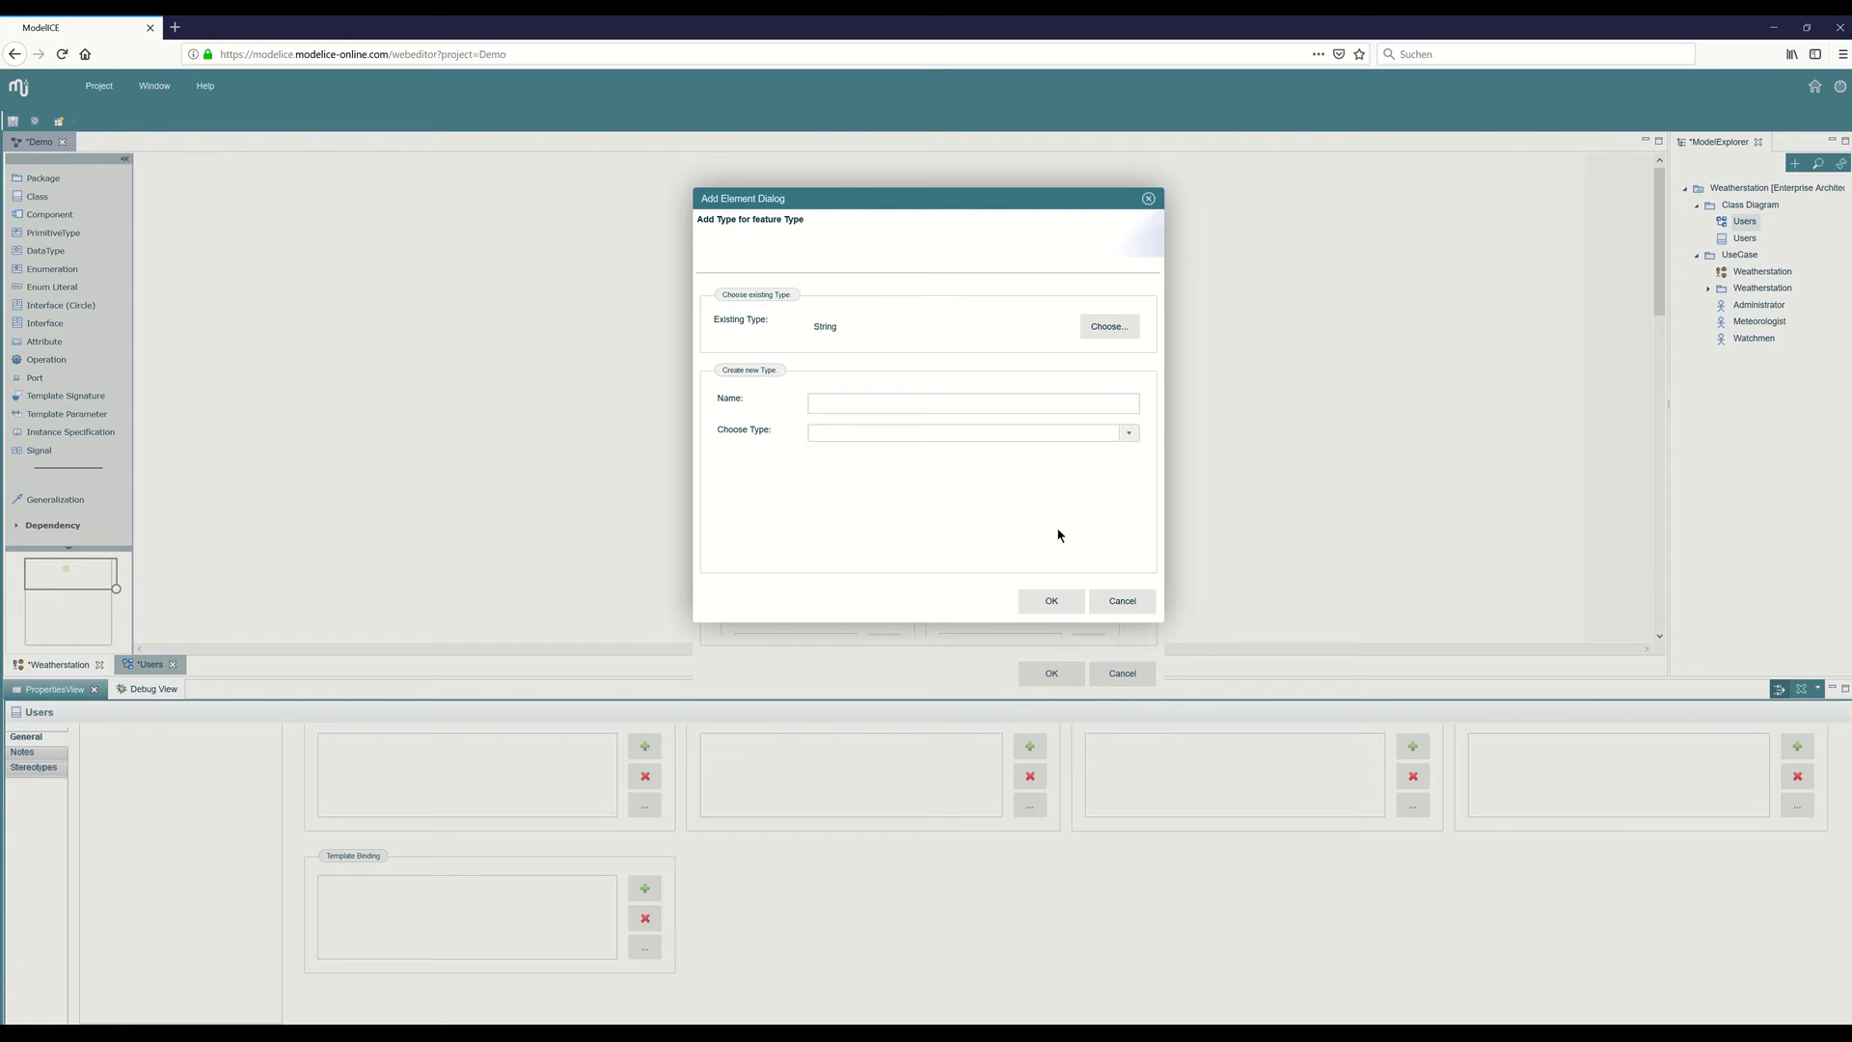
click(1052, 601)
click(1054, 672)
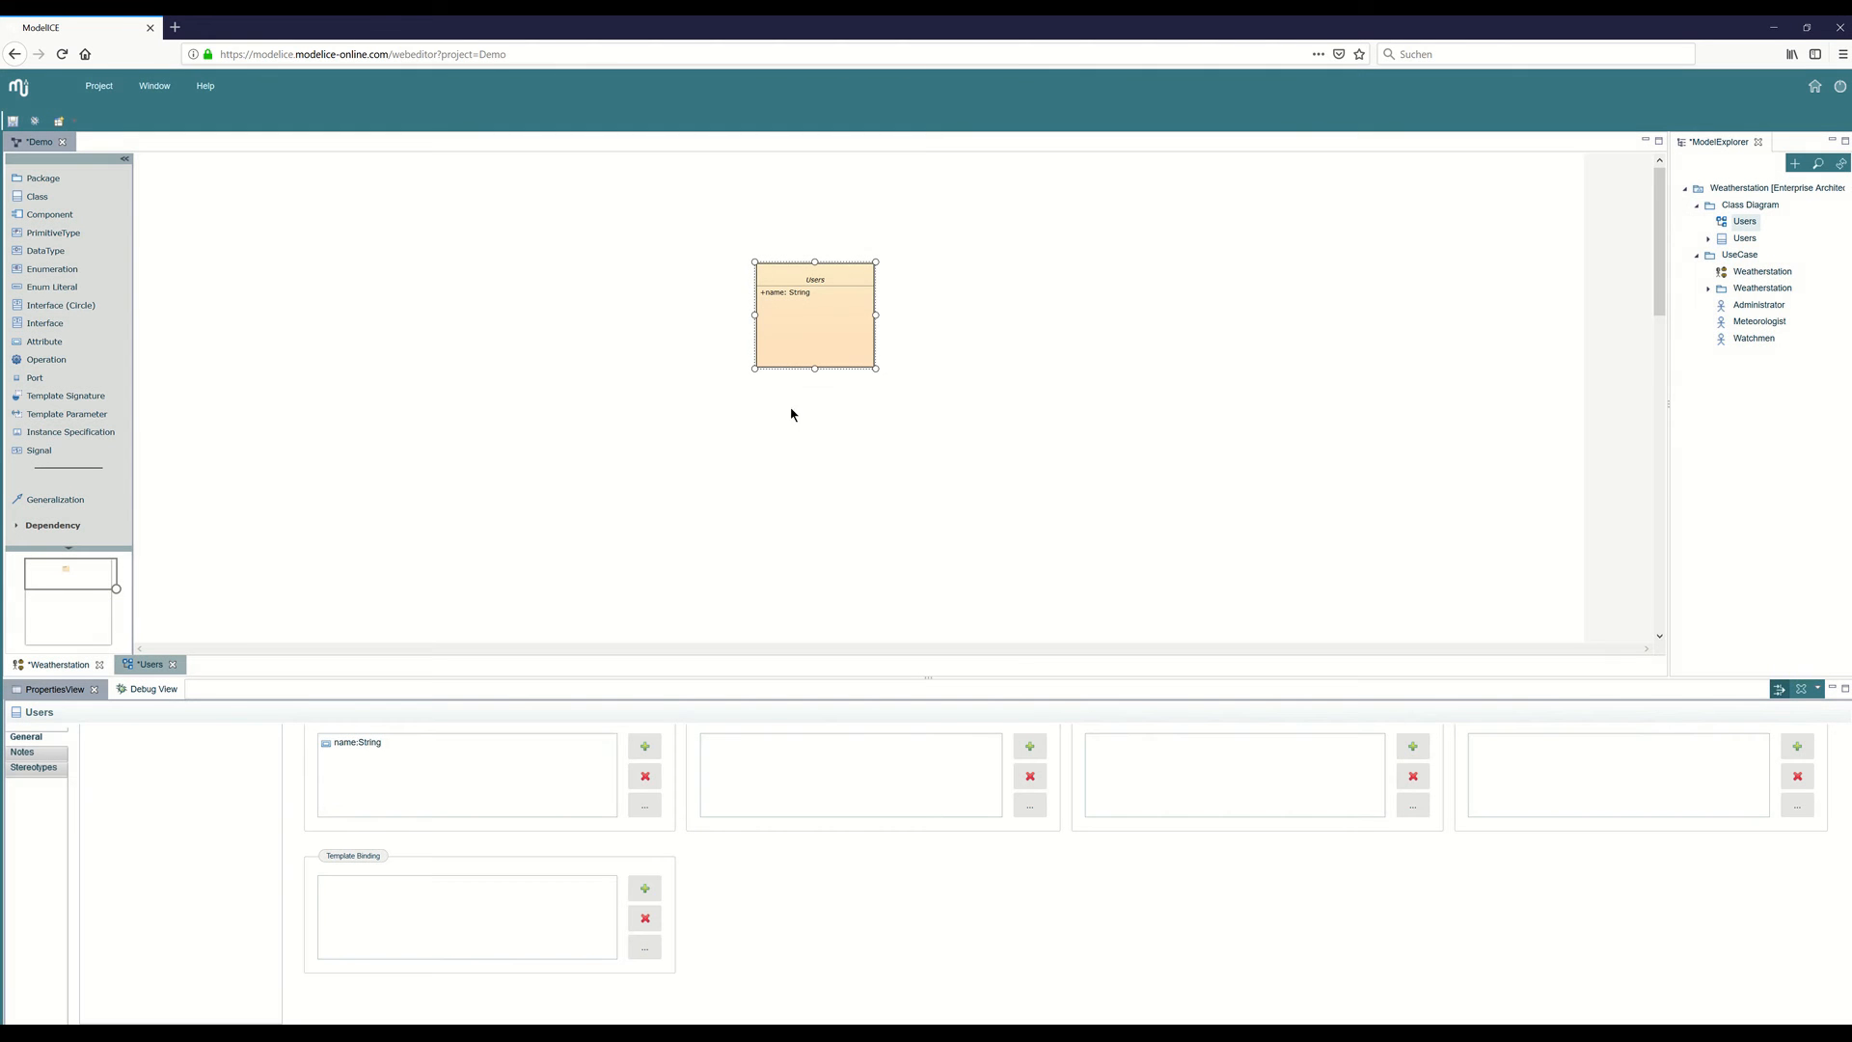
drag(815, 370, 815, 337)
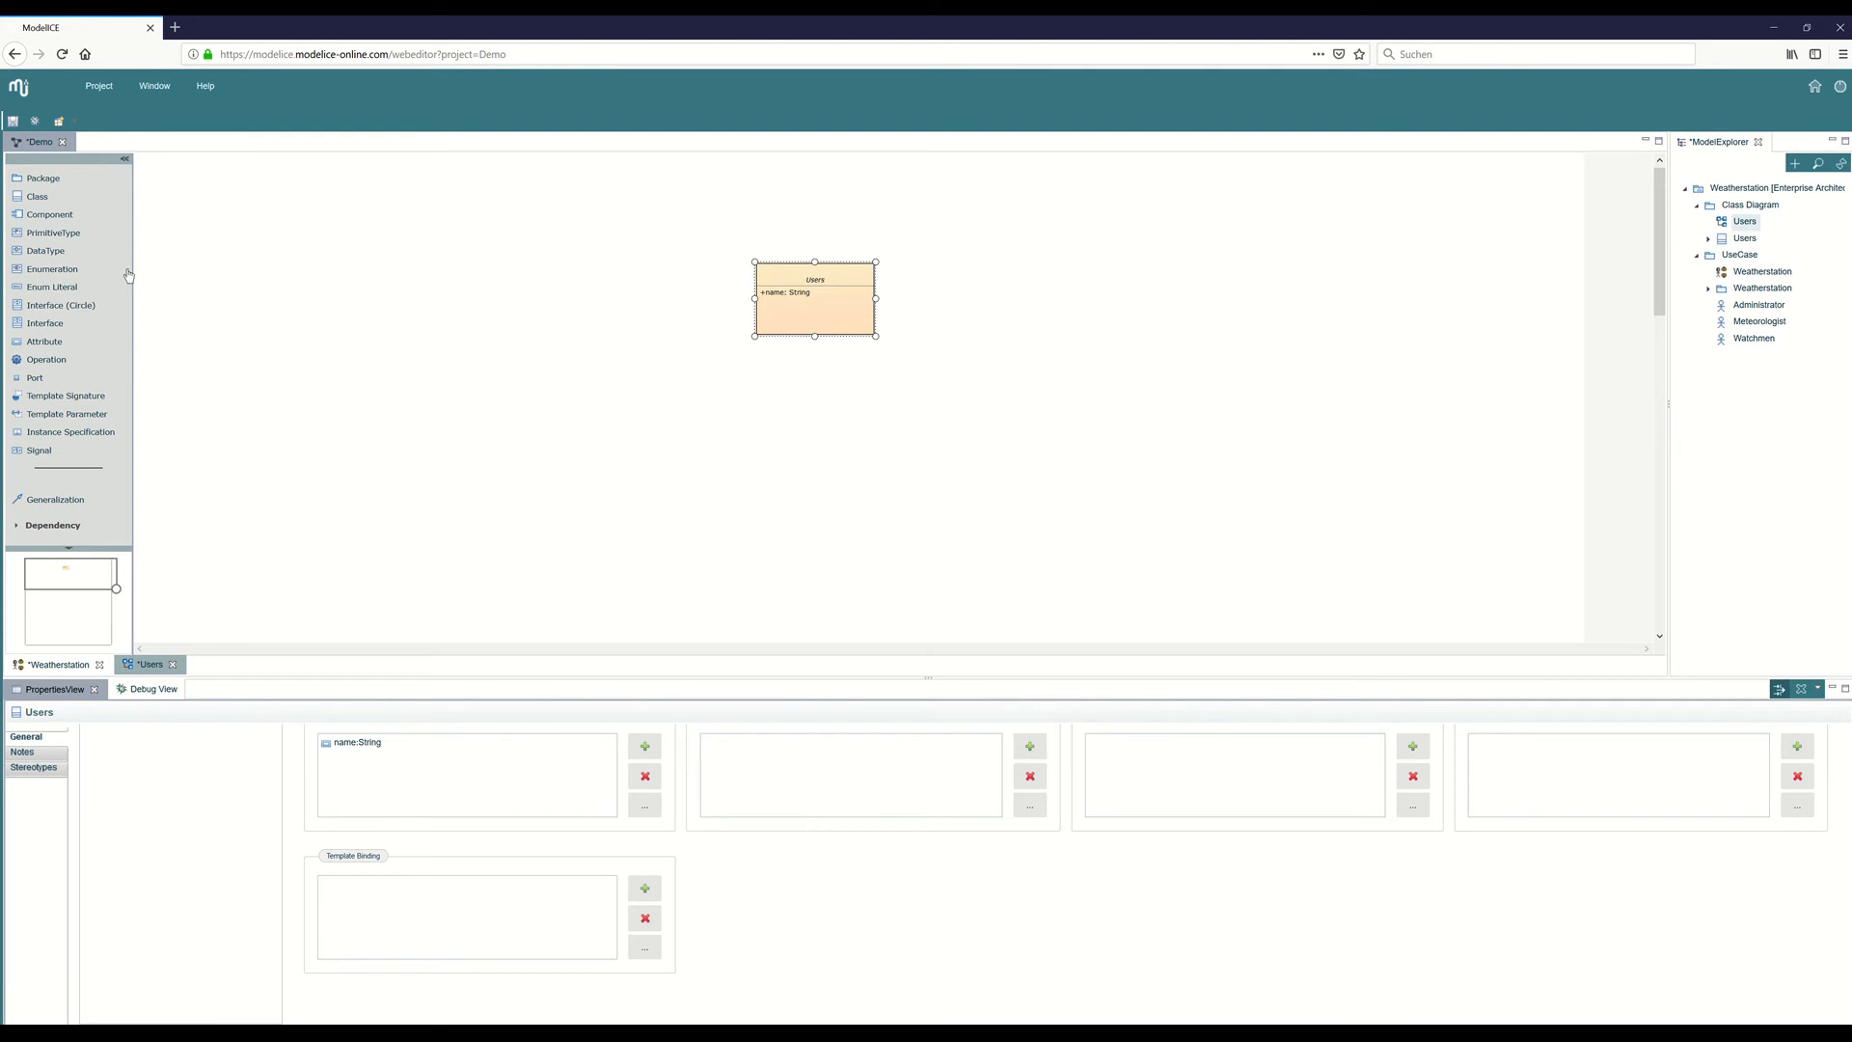
Add a class named "Meteorologist" below and to the left of the Users class.
click(39, 197)
click(504, 394)
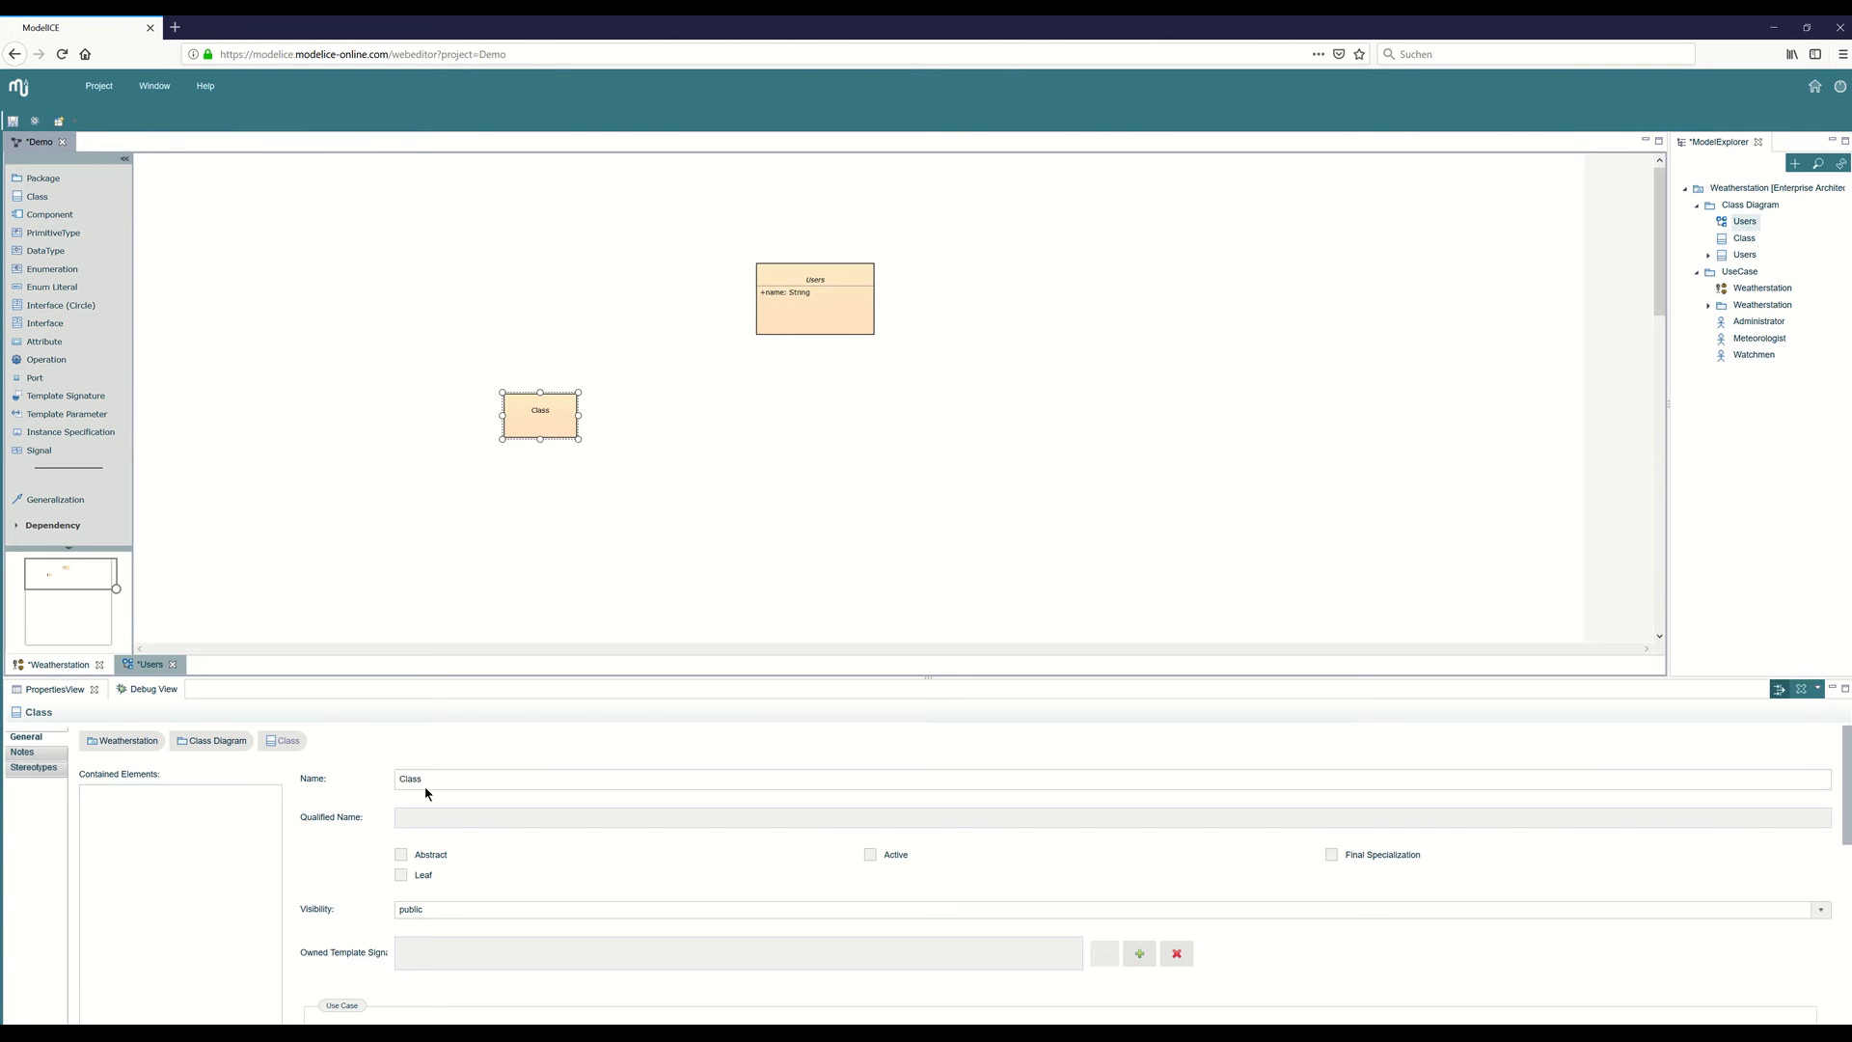
text(Me)
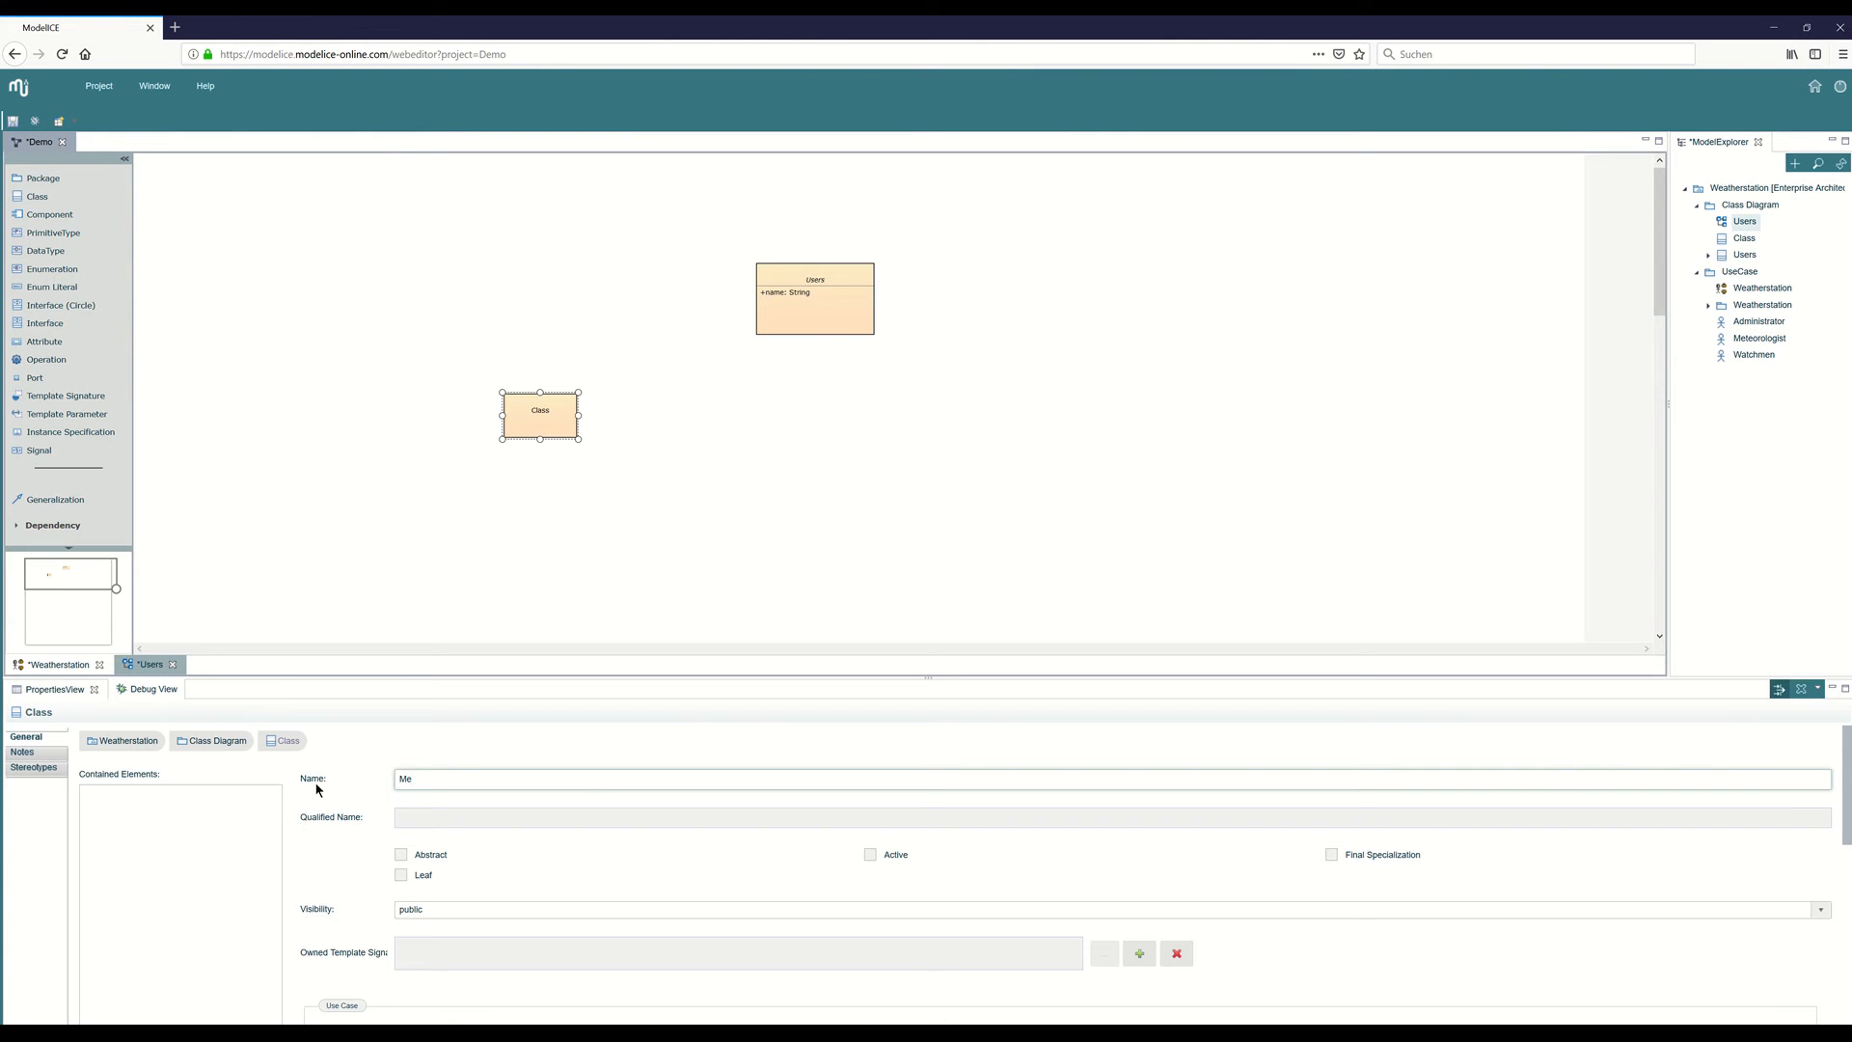
text(teorologist)
Add a public owned operation named "analyseWeather" to the Meteorologist class.
scroll(954, 810, down, 3)
scroll(1255, 882, down, 3)
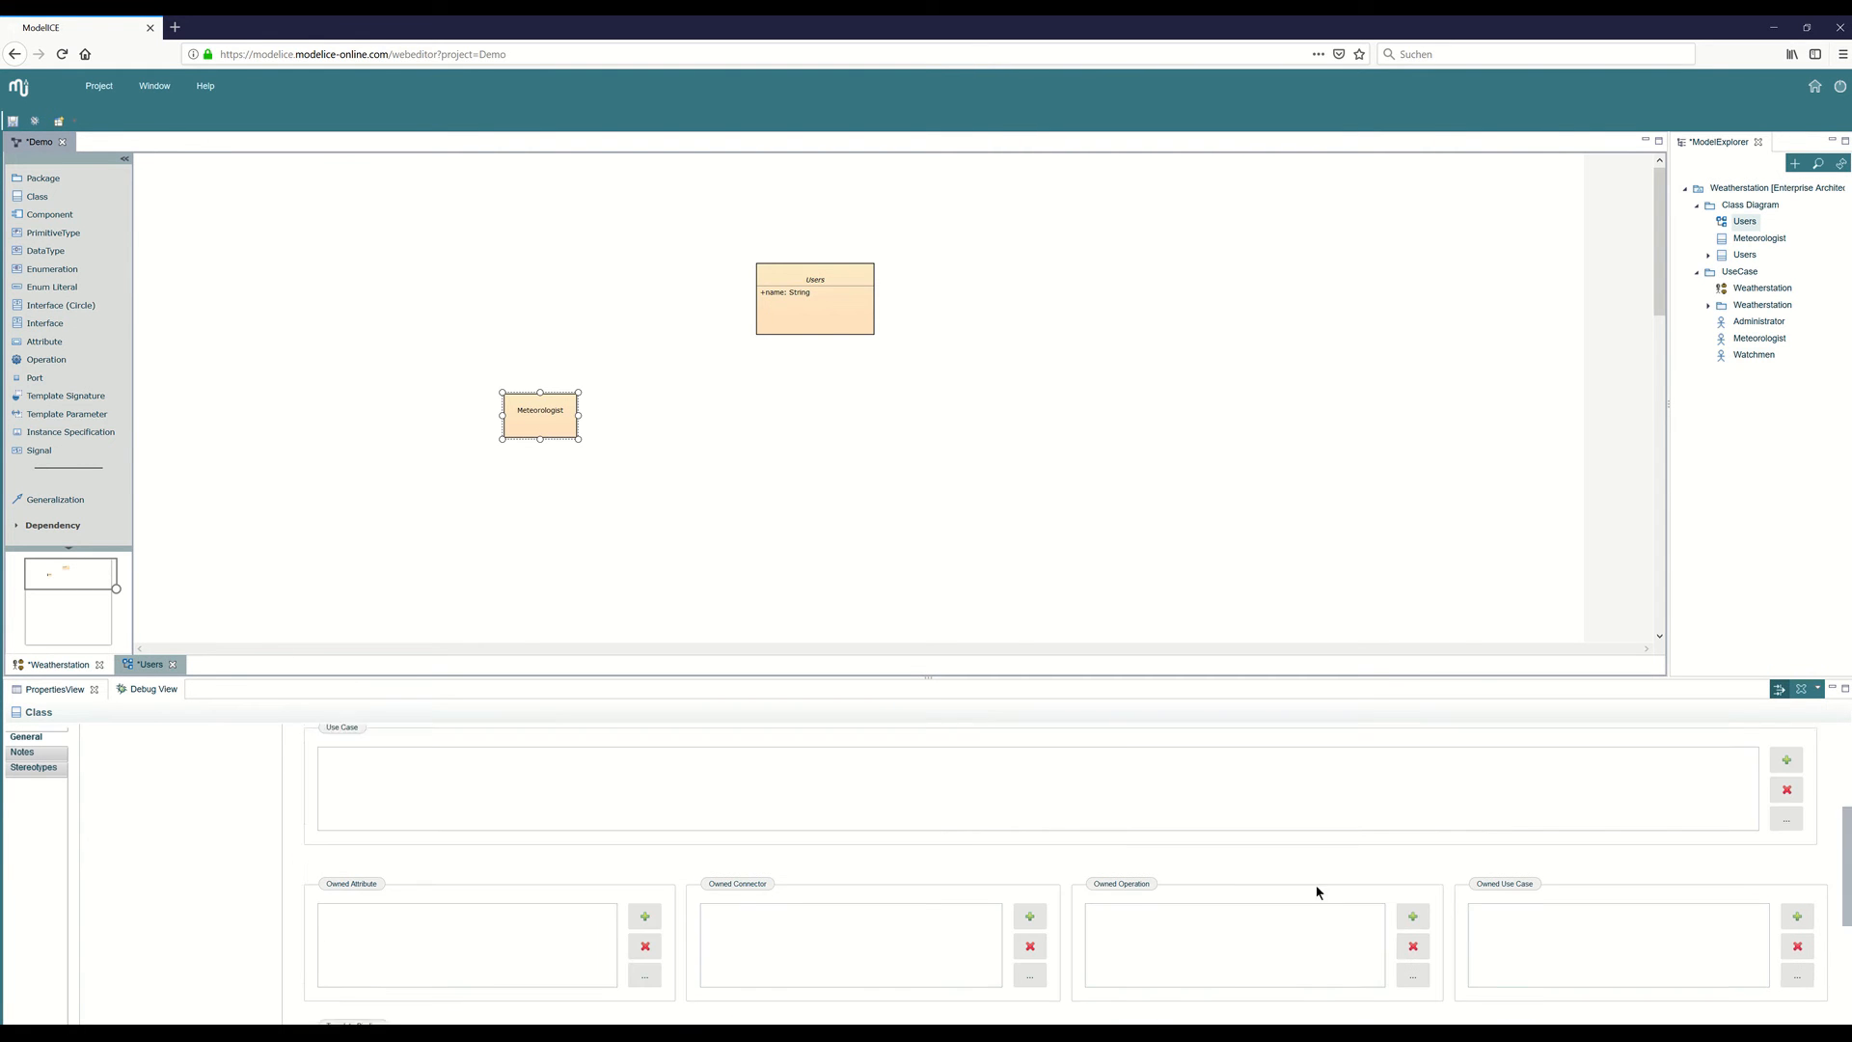
click(1414, 894)
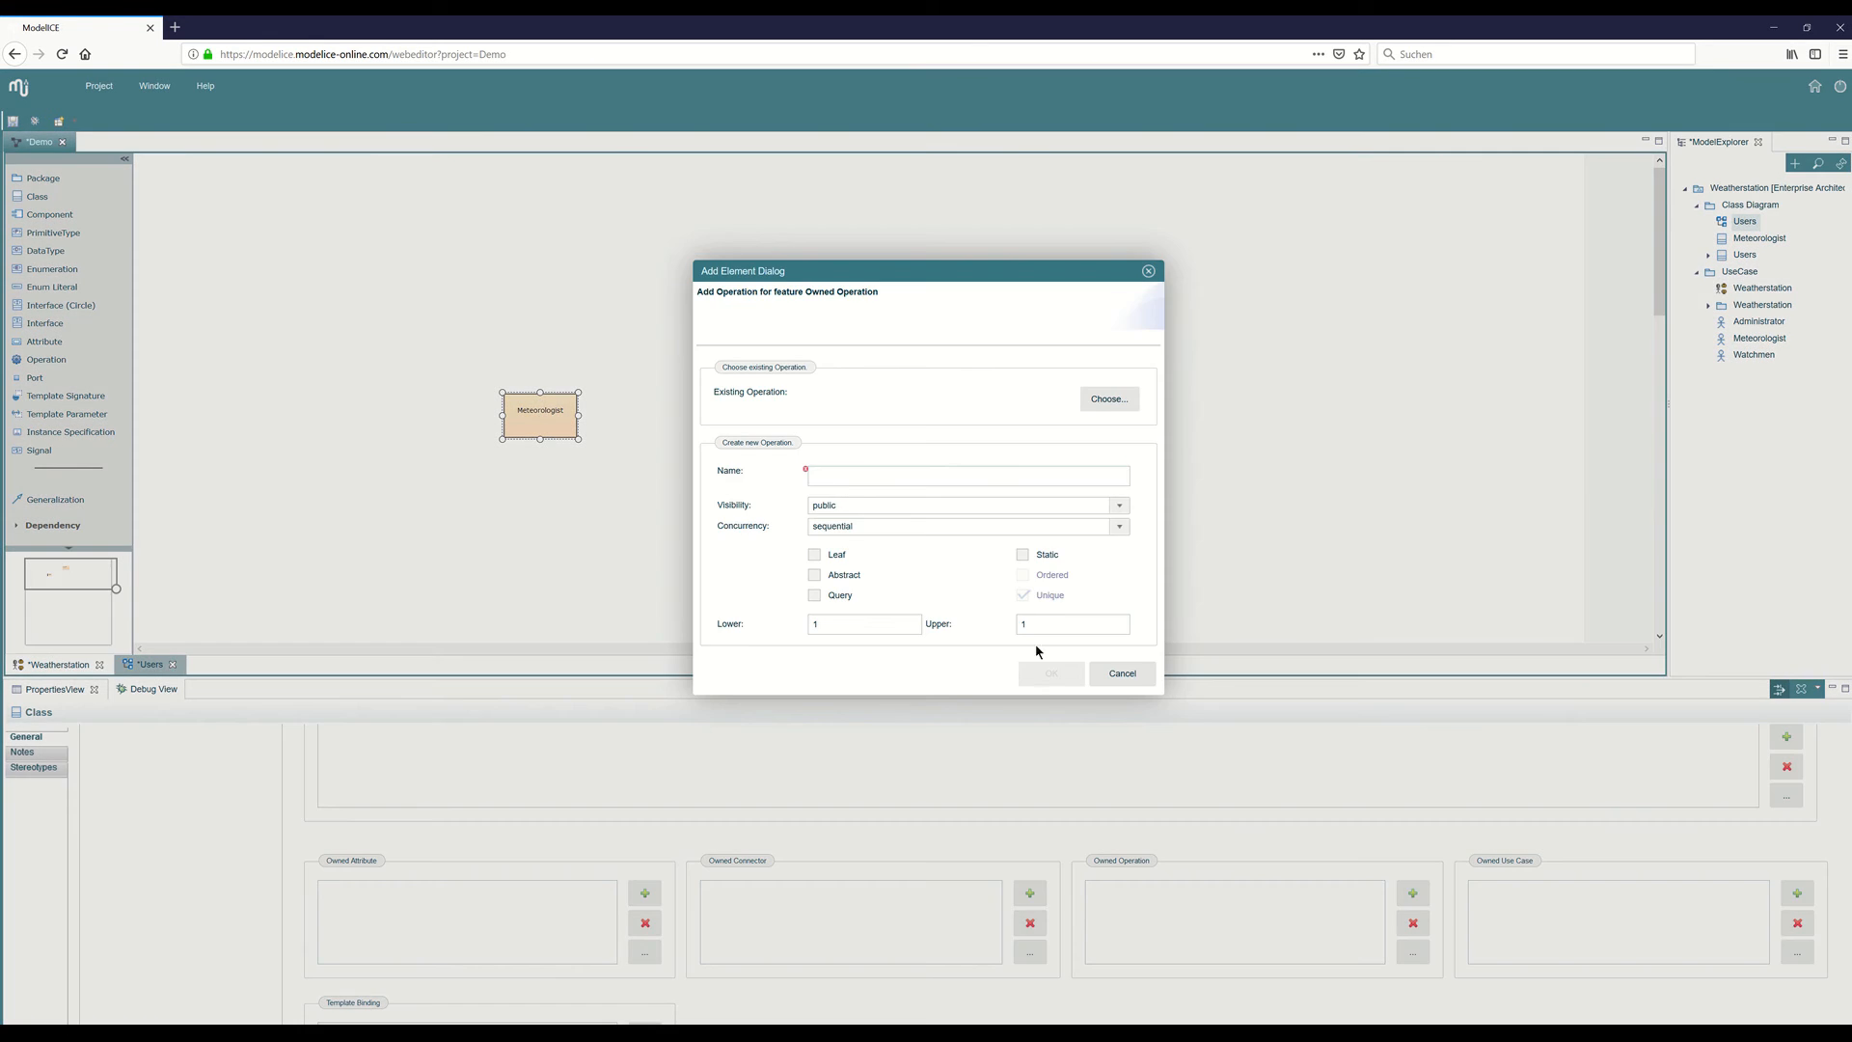
click(835, 474)
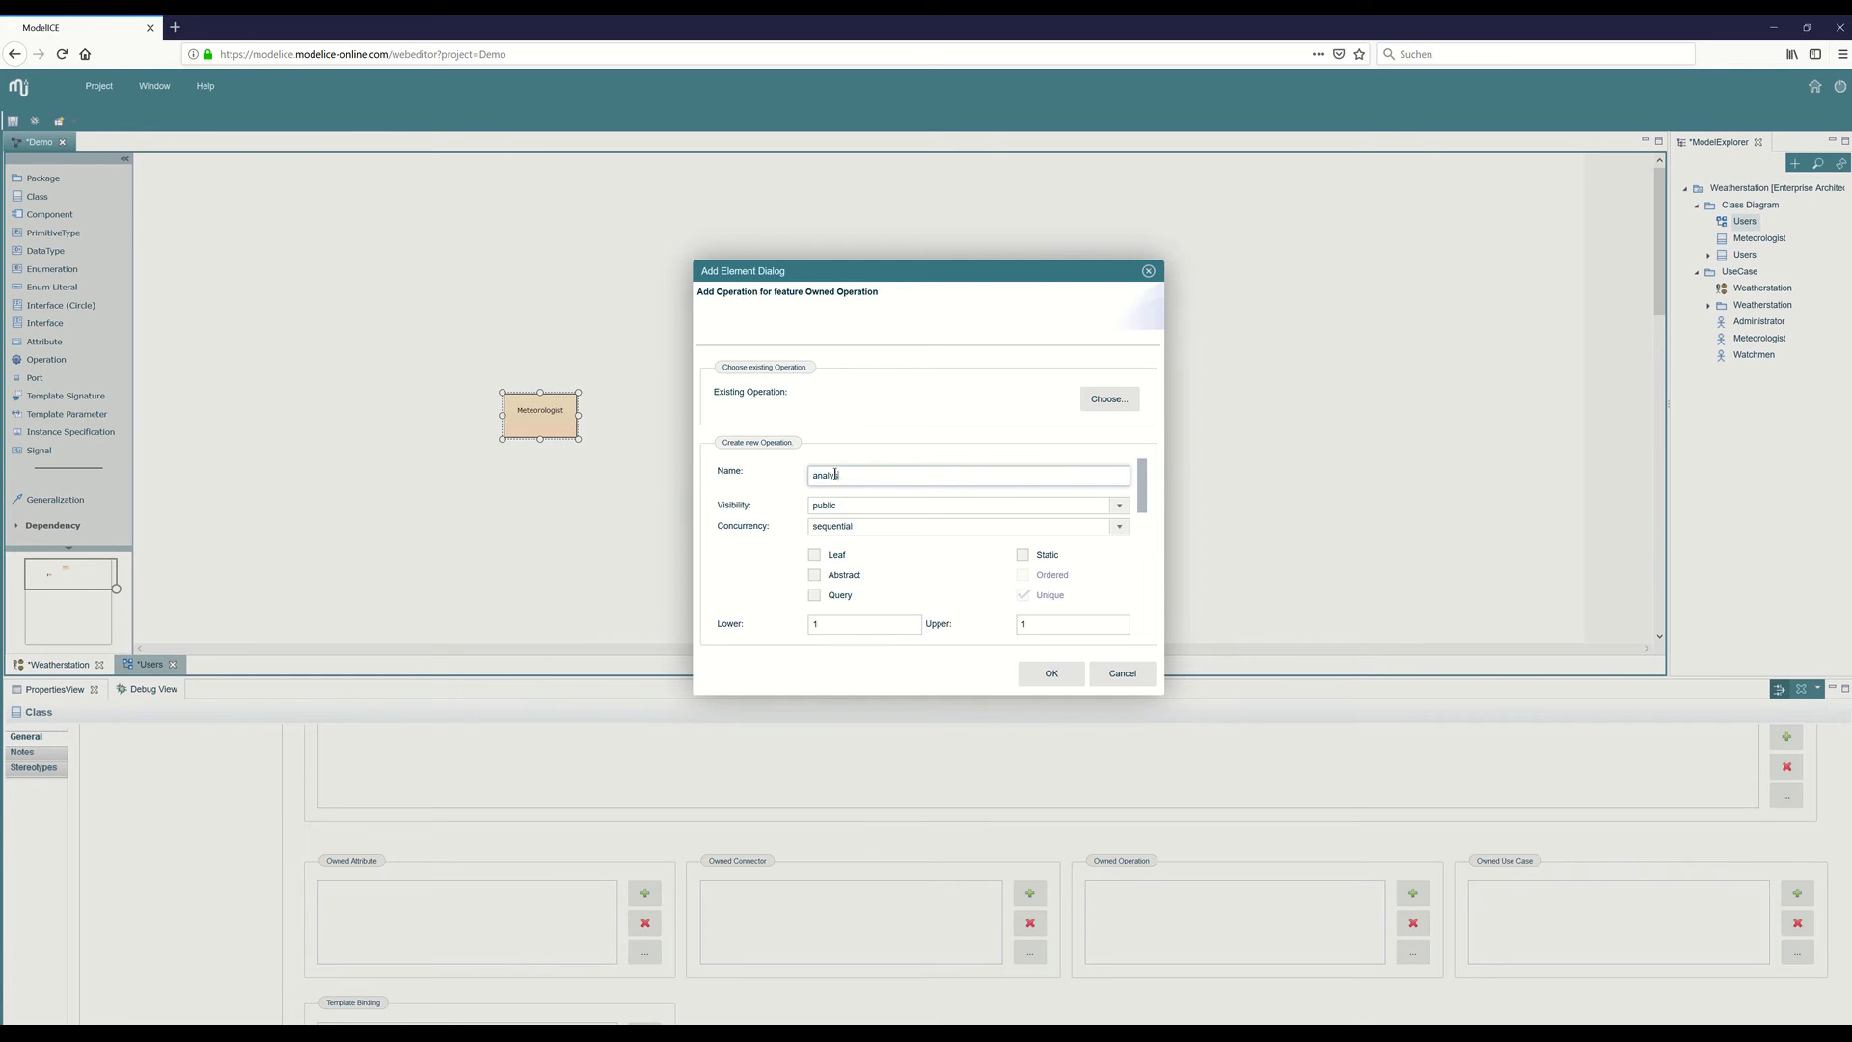
text(ather)
click(1052, 673)
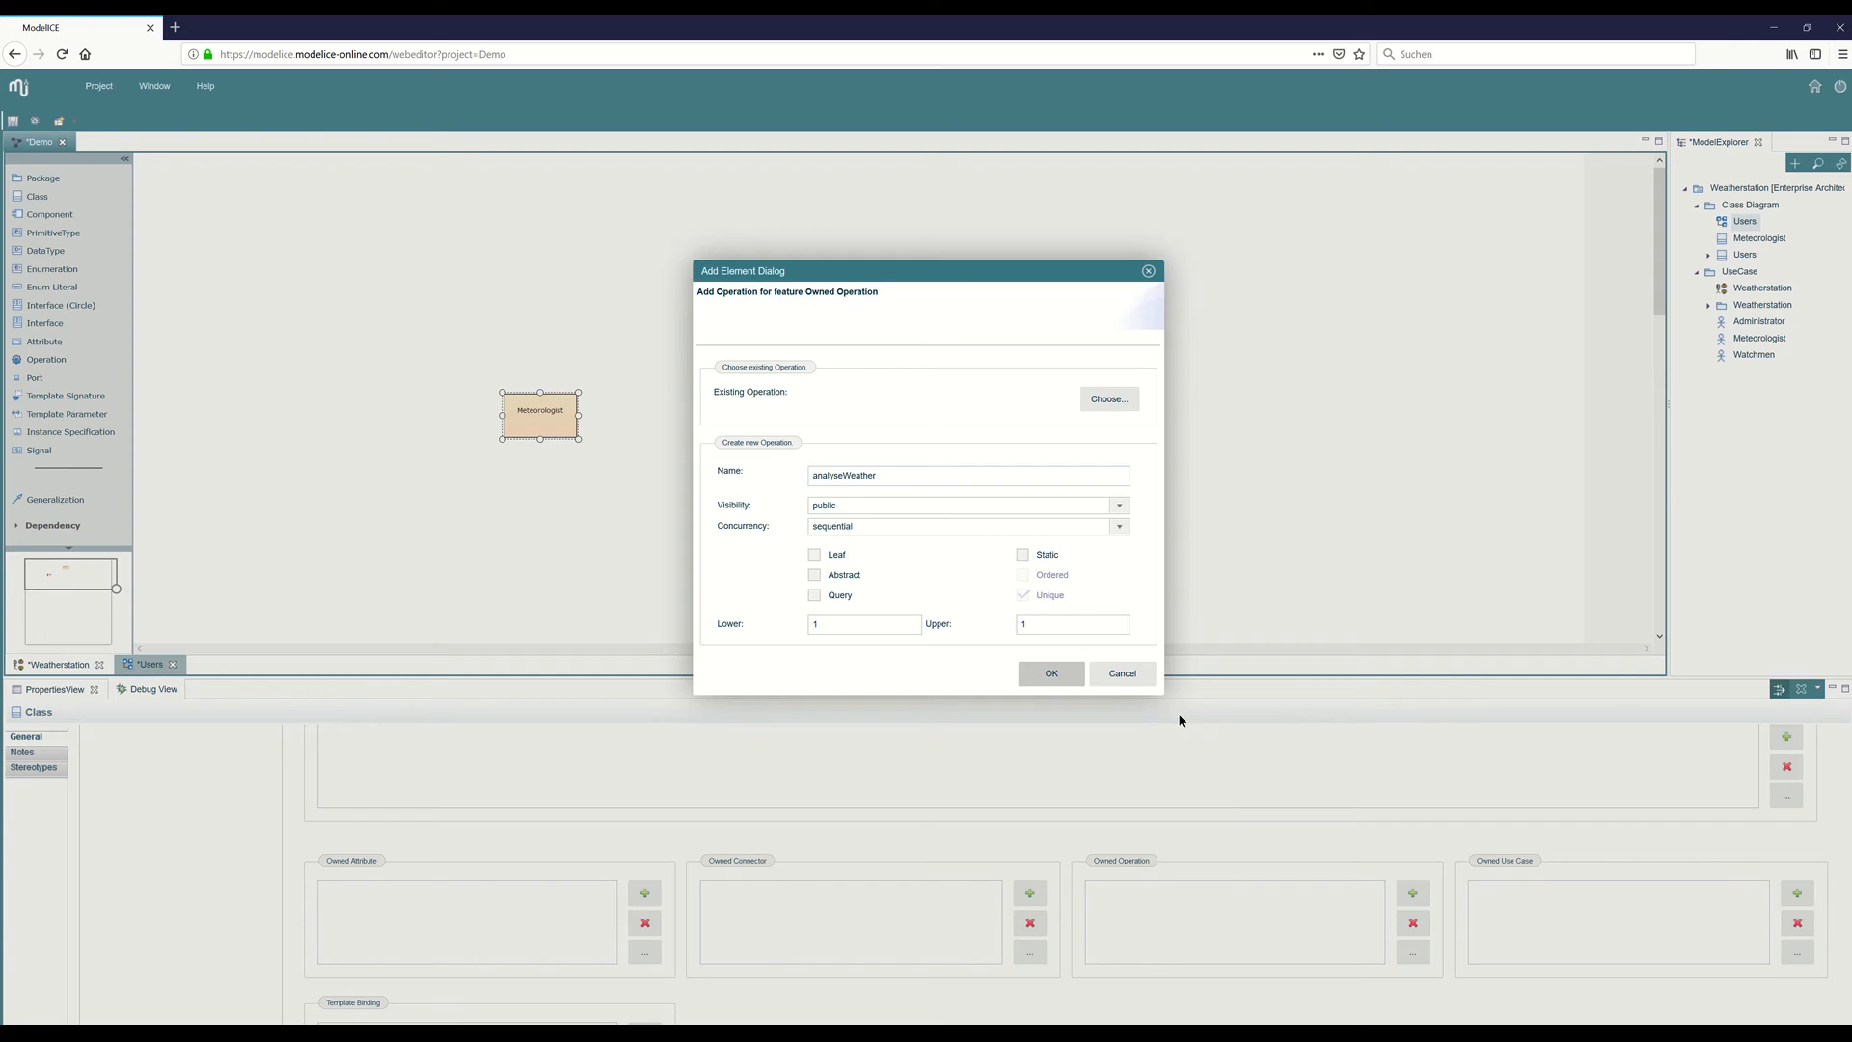
Add another public owned operation named "giveAlert".
click(1415, 894)
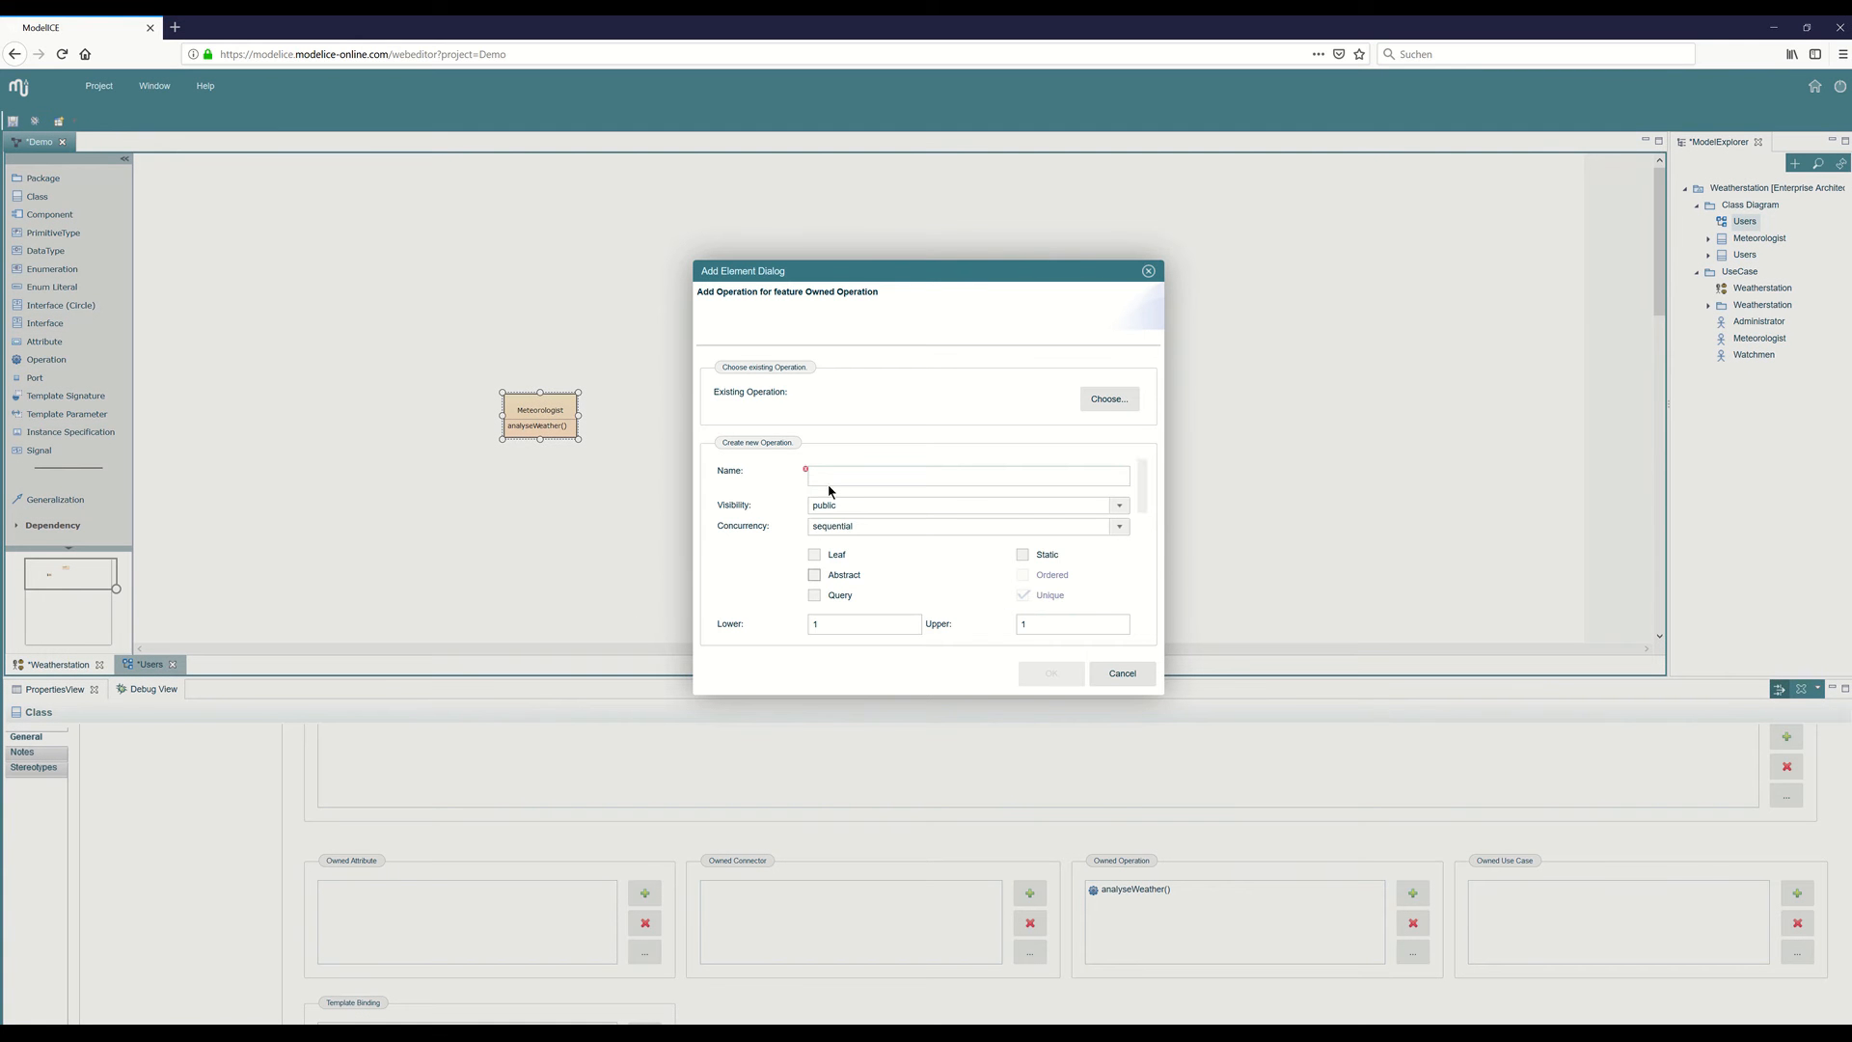
click(831, 474)
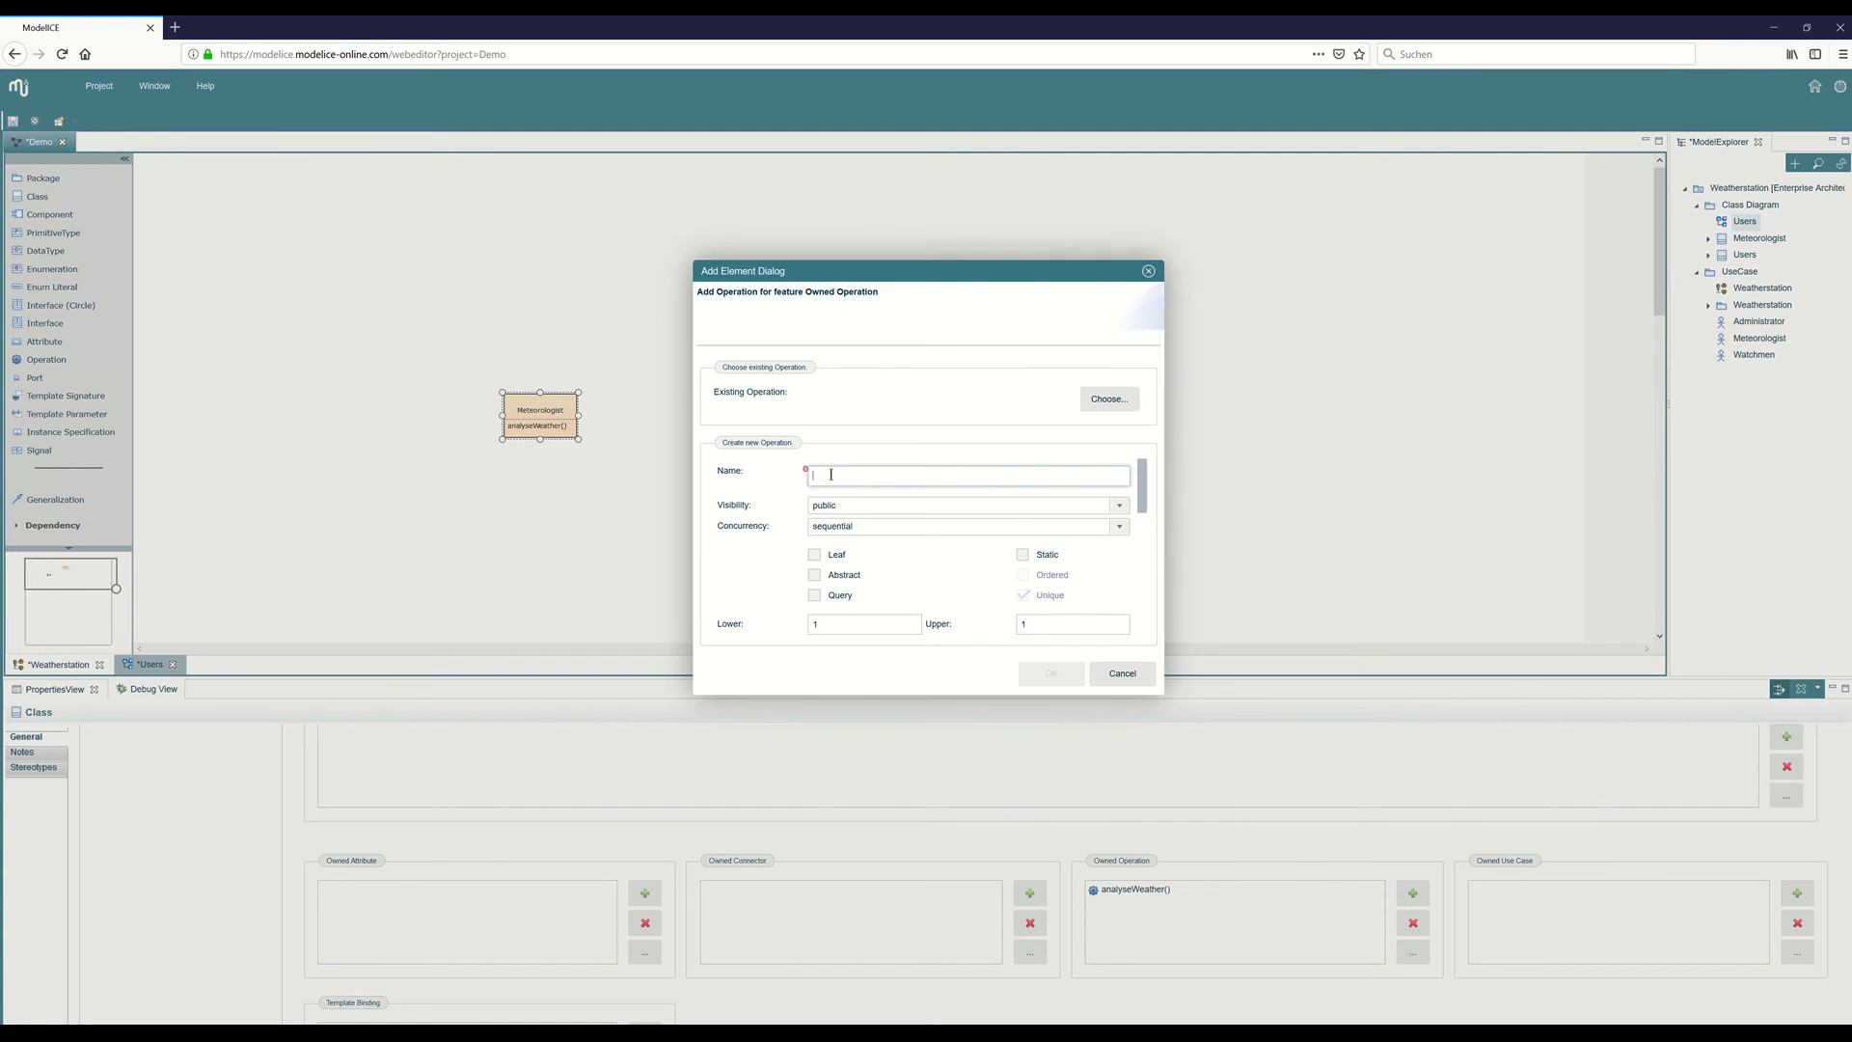
text(giveForcast)
key(Return)
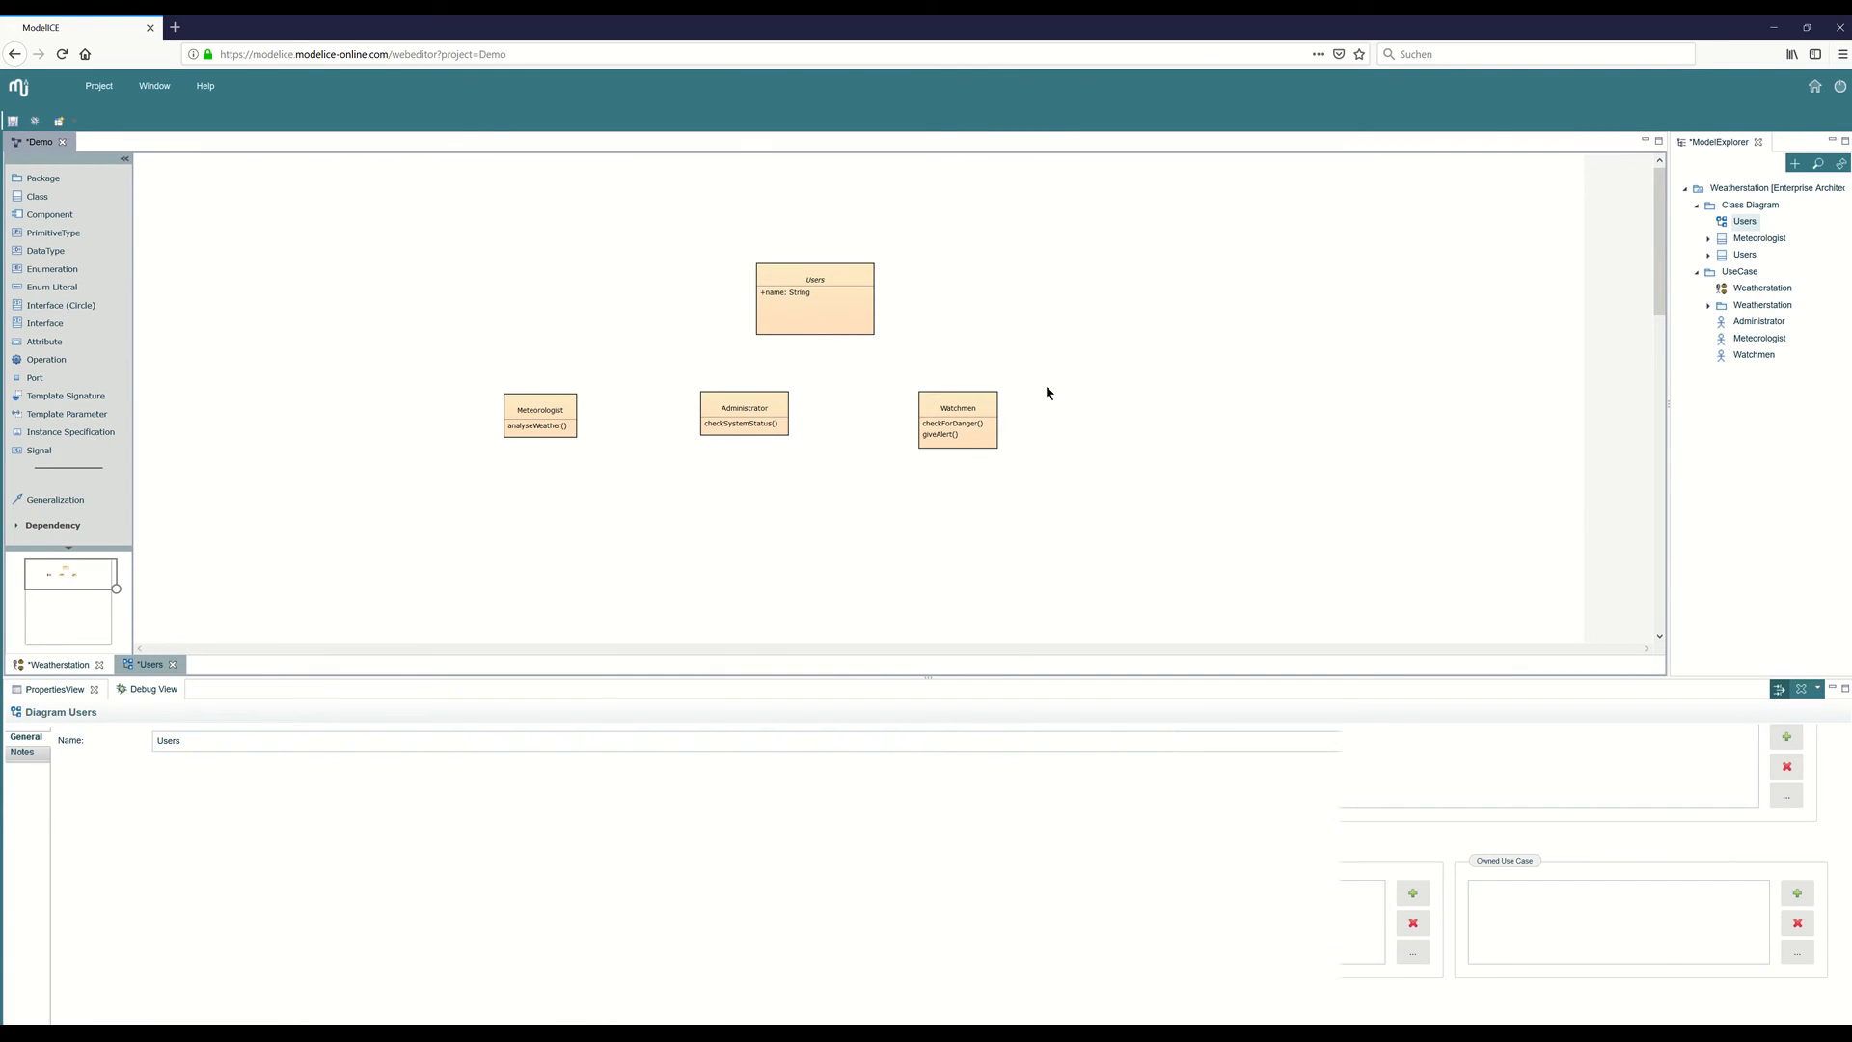
Move the Users class to sit above Administrator and shift the Watchmen class slightly up and left to align the row.
drag(854, 307, 794, 284)
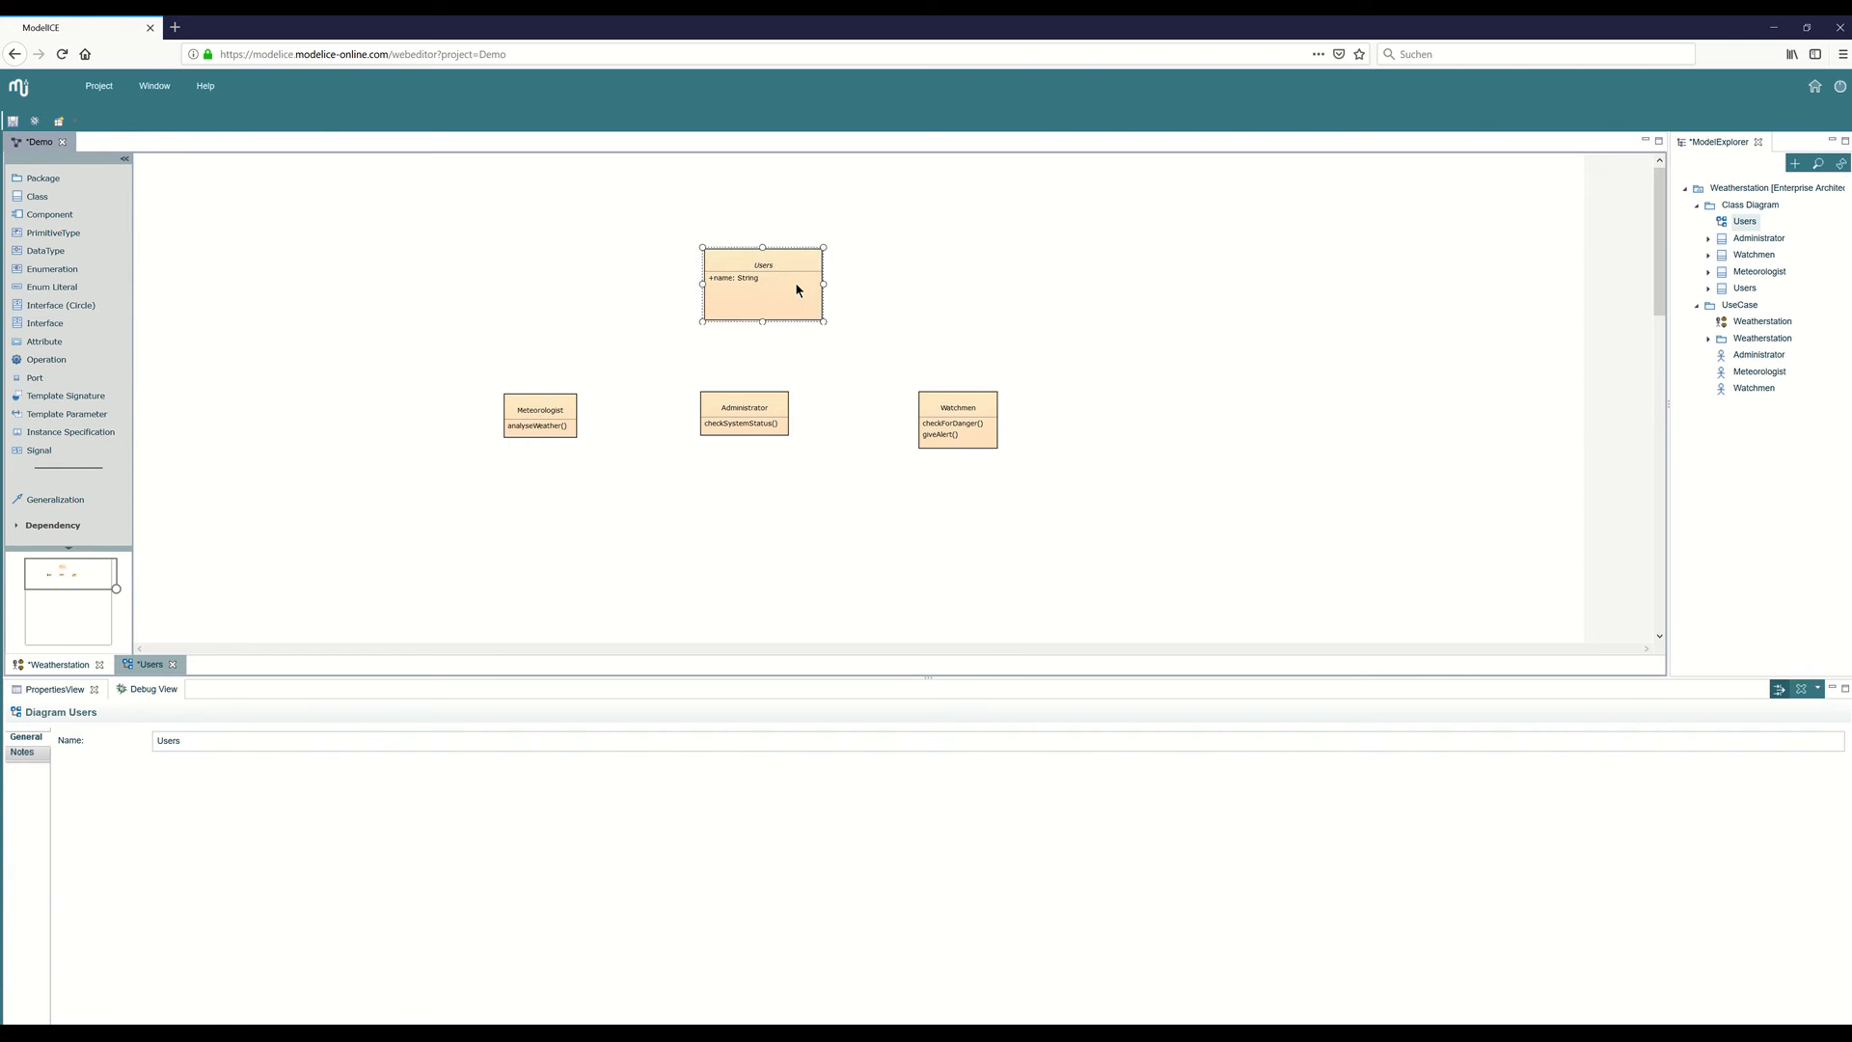
click(741, 453)
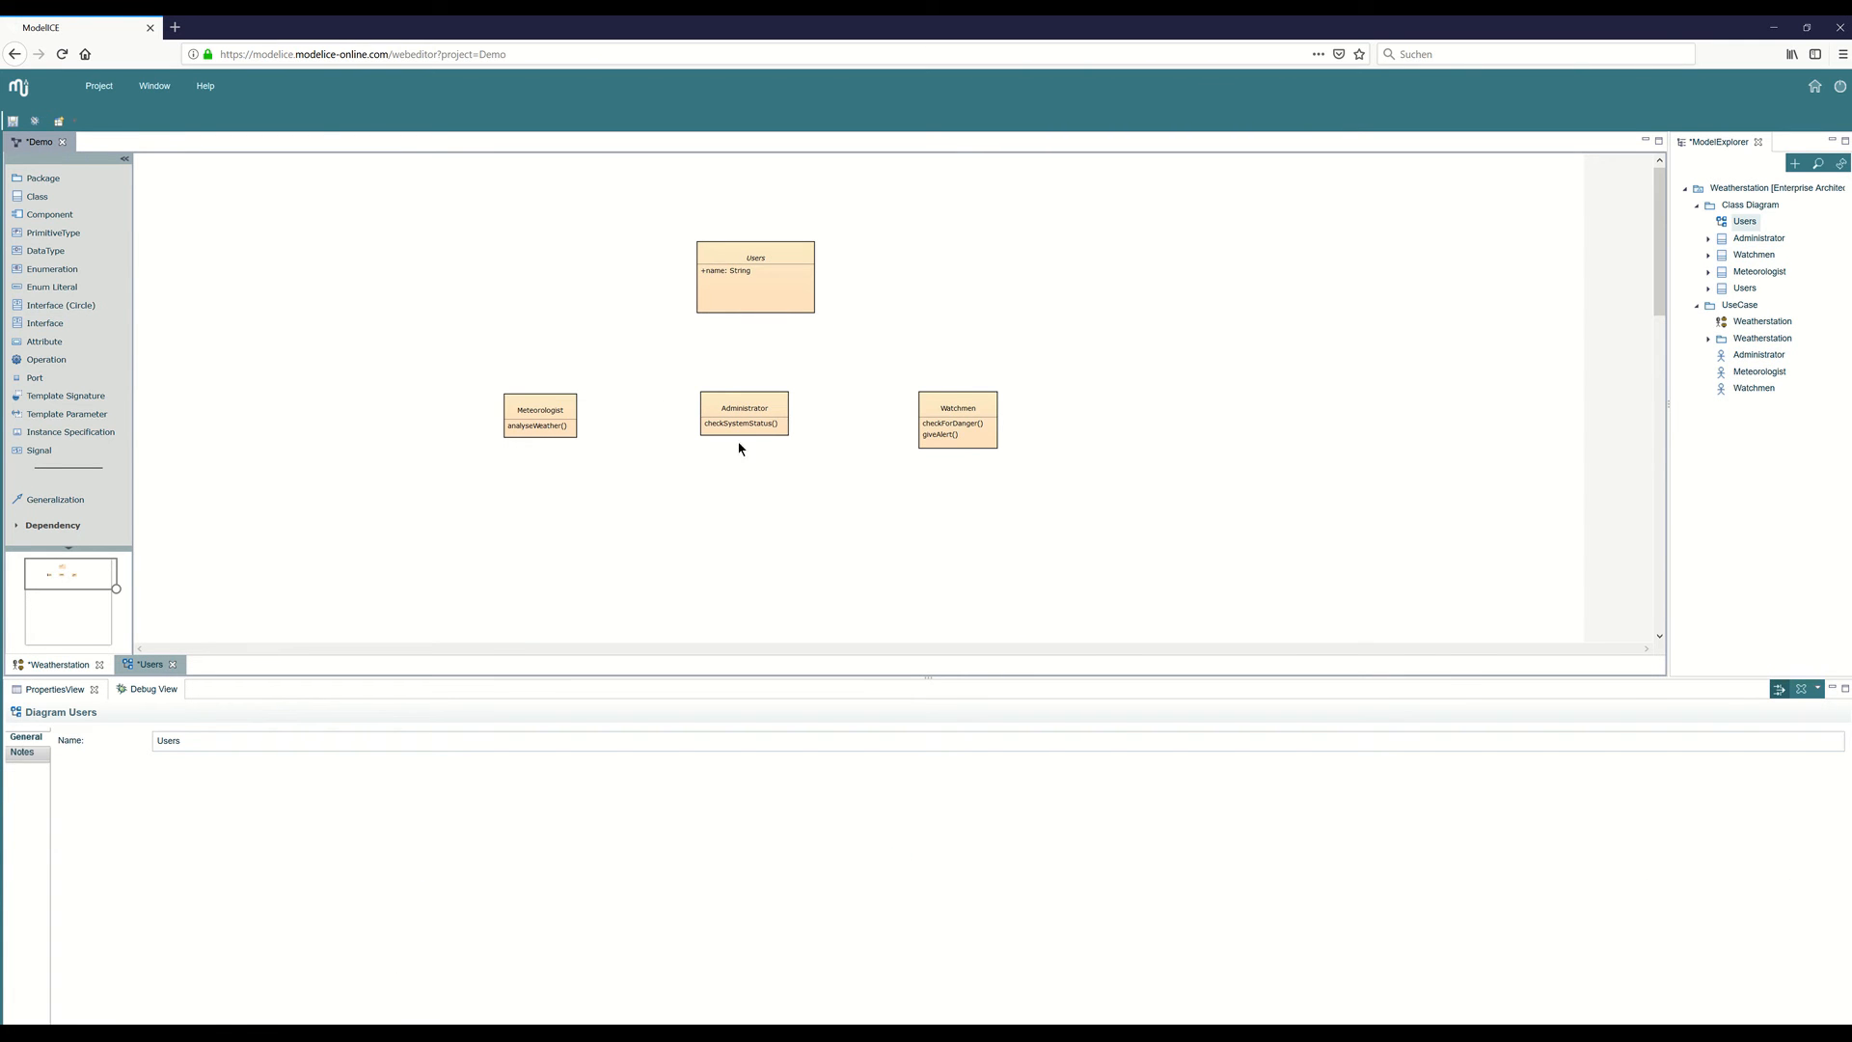
drag(997, 402, 993, 396)
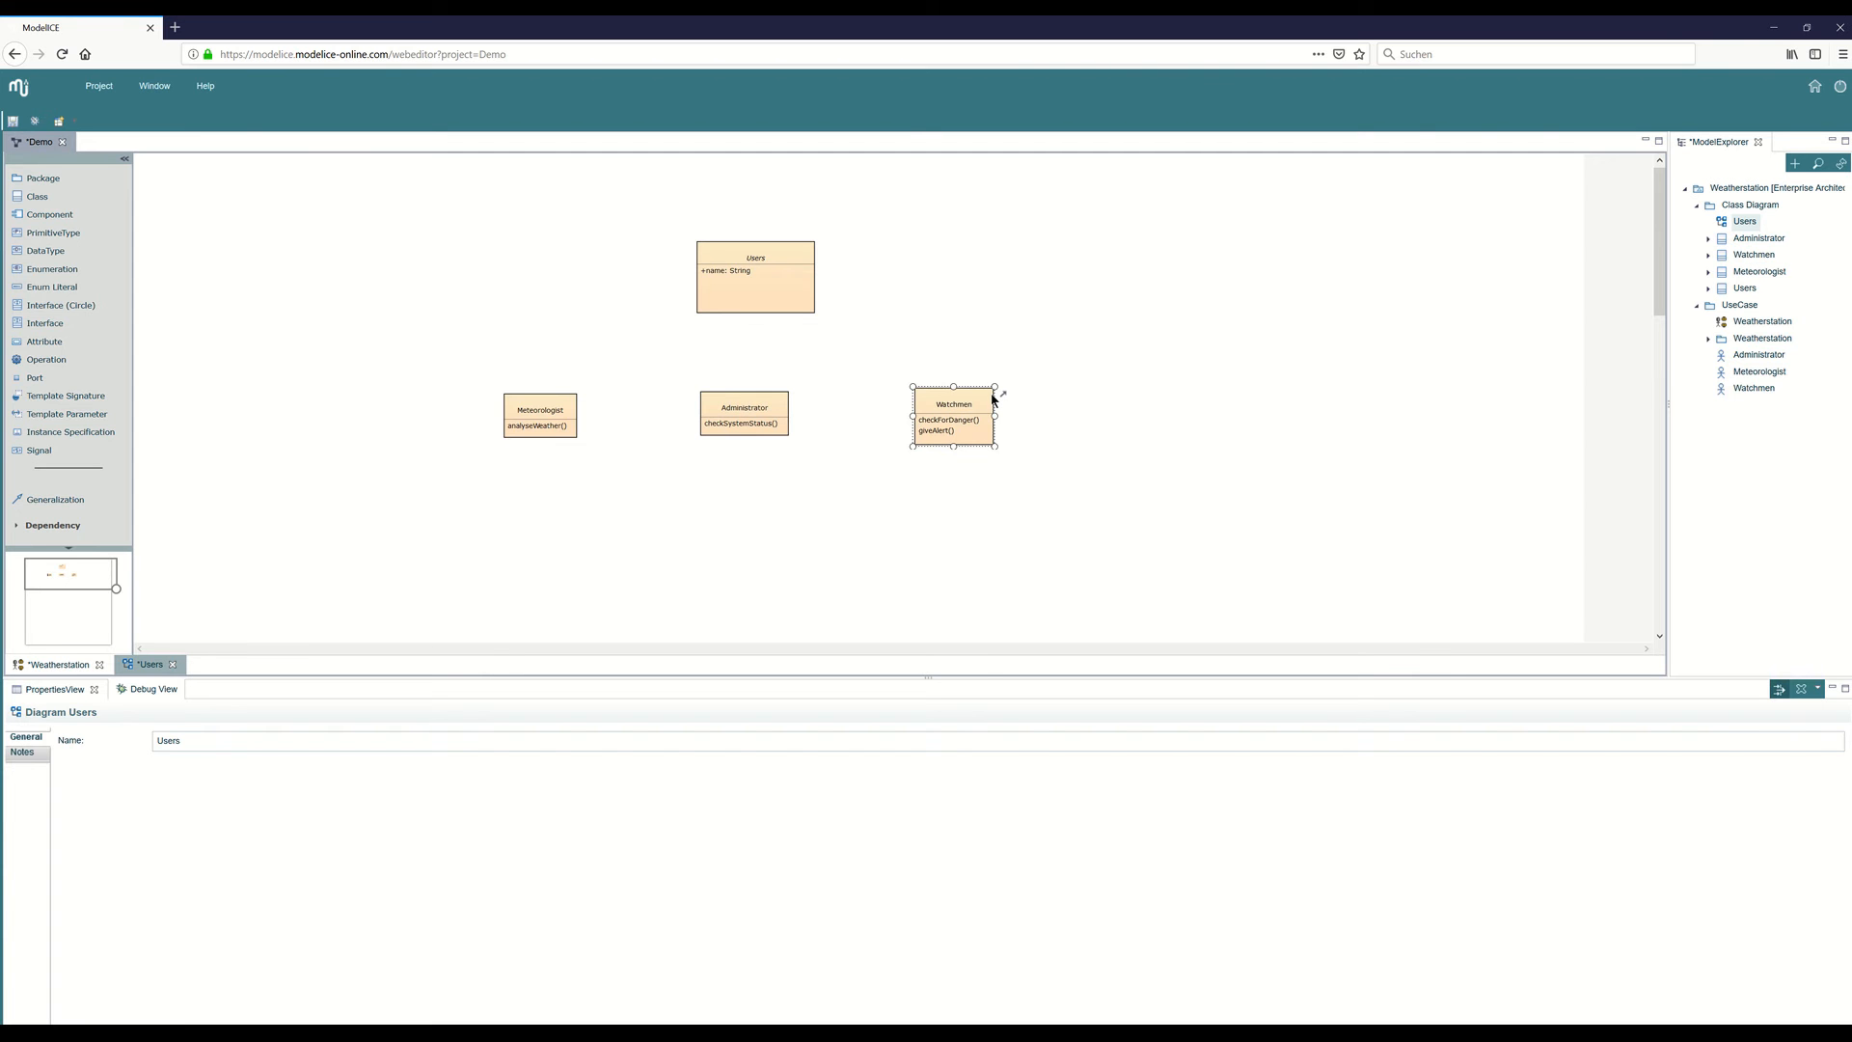
click(748, 453)
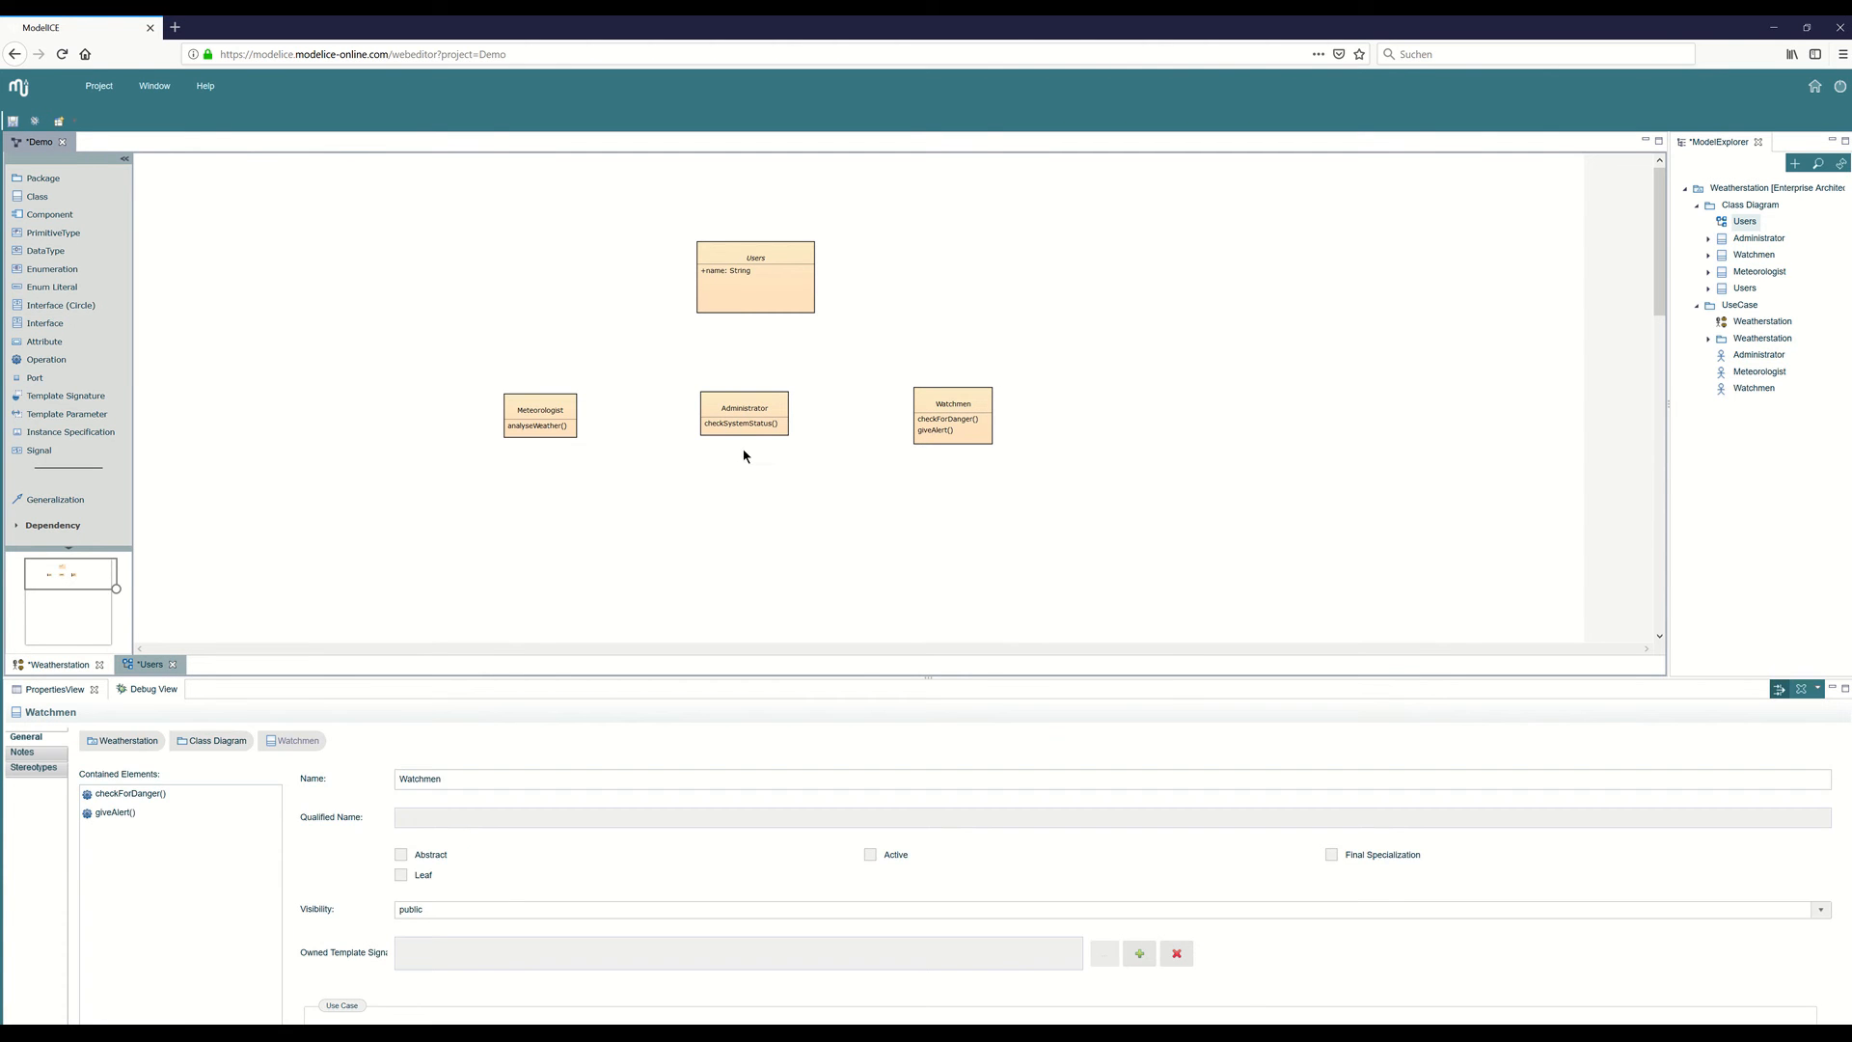
Draw generalizations from the Meteorologist, Administrator and Watchmen classes to the Users class.
click(55, 499)
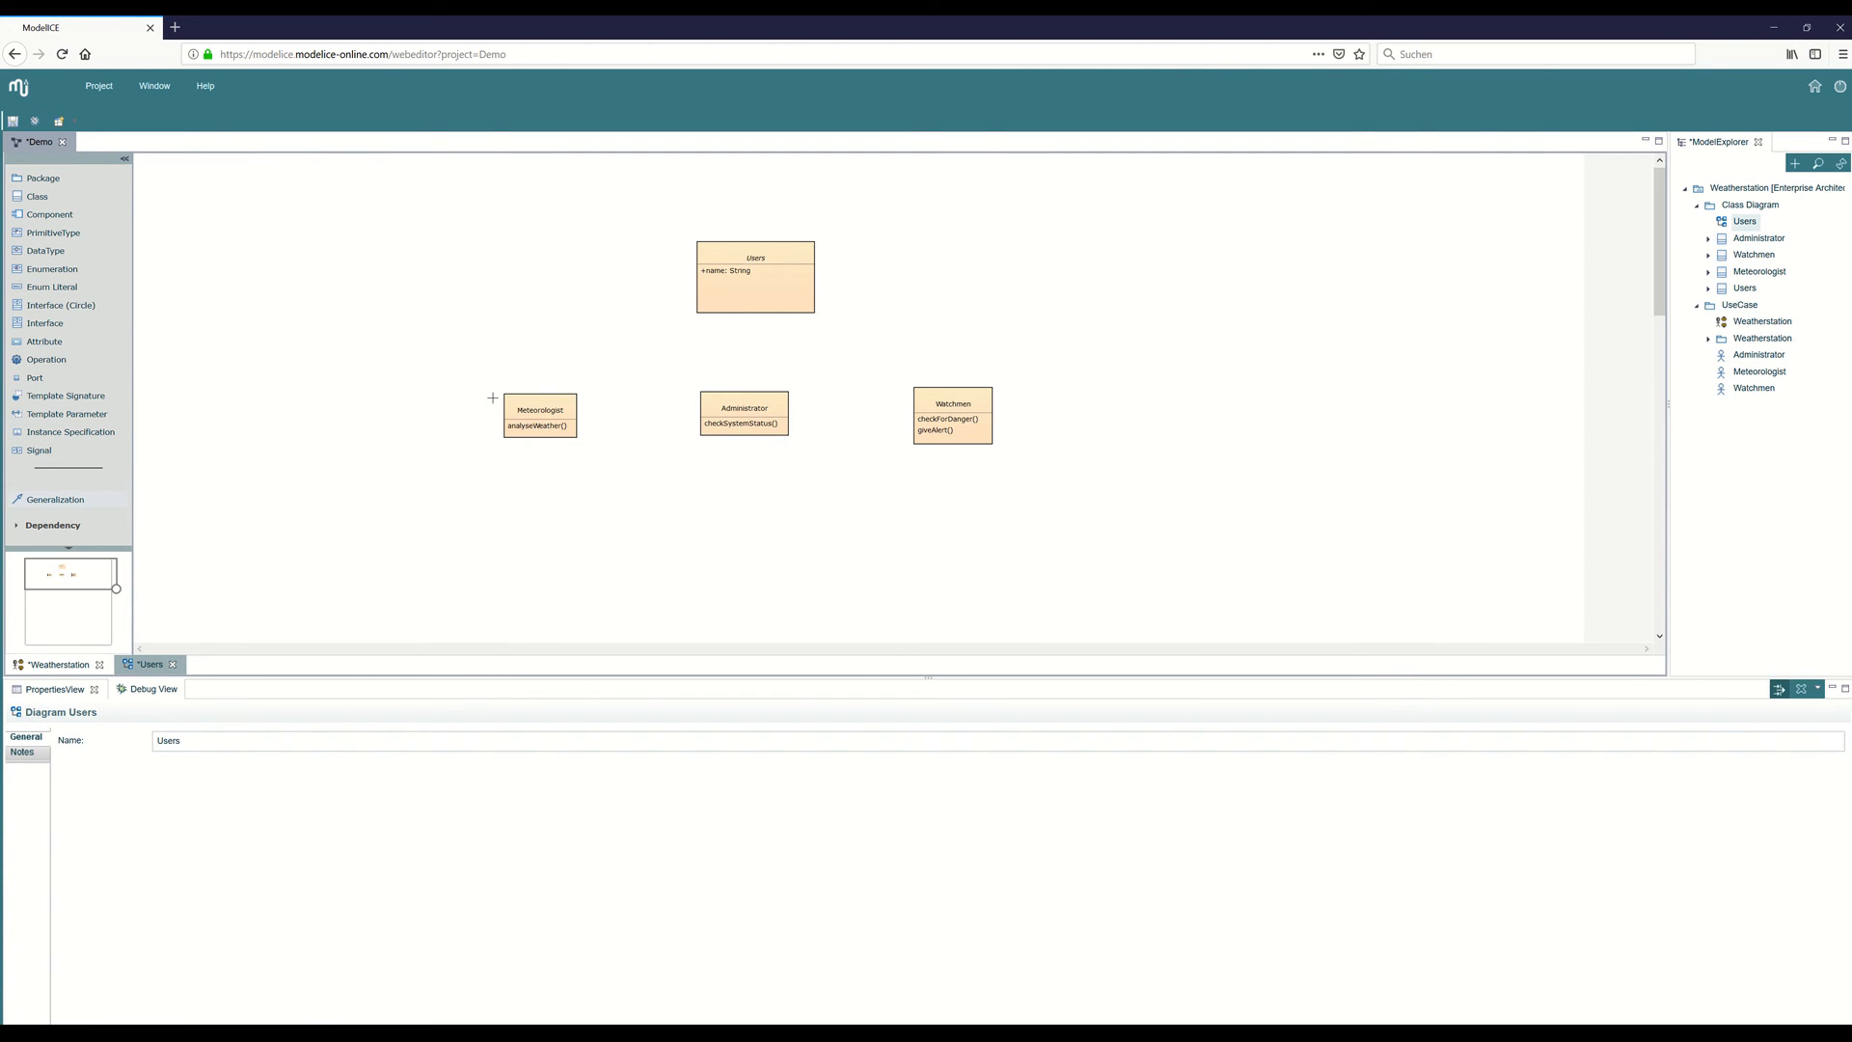
click(701, 309)
click(55, 499)
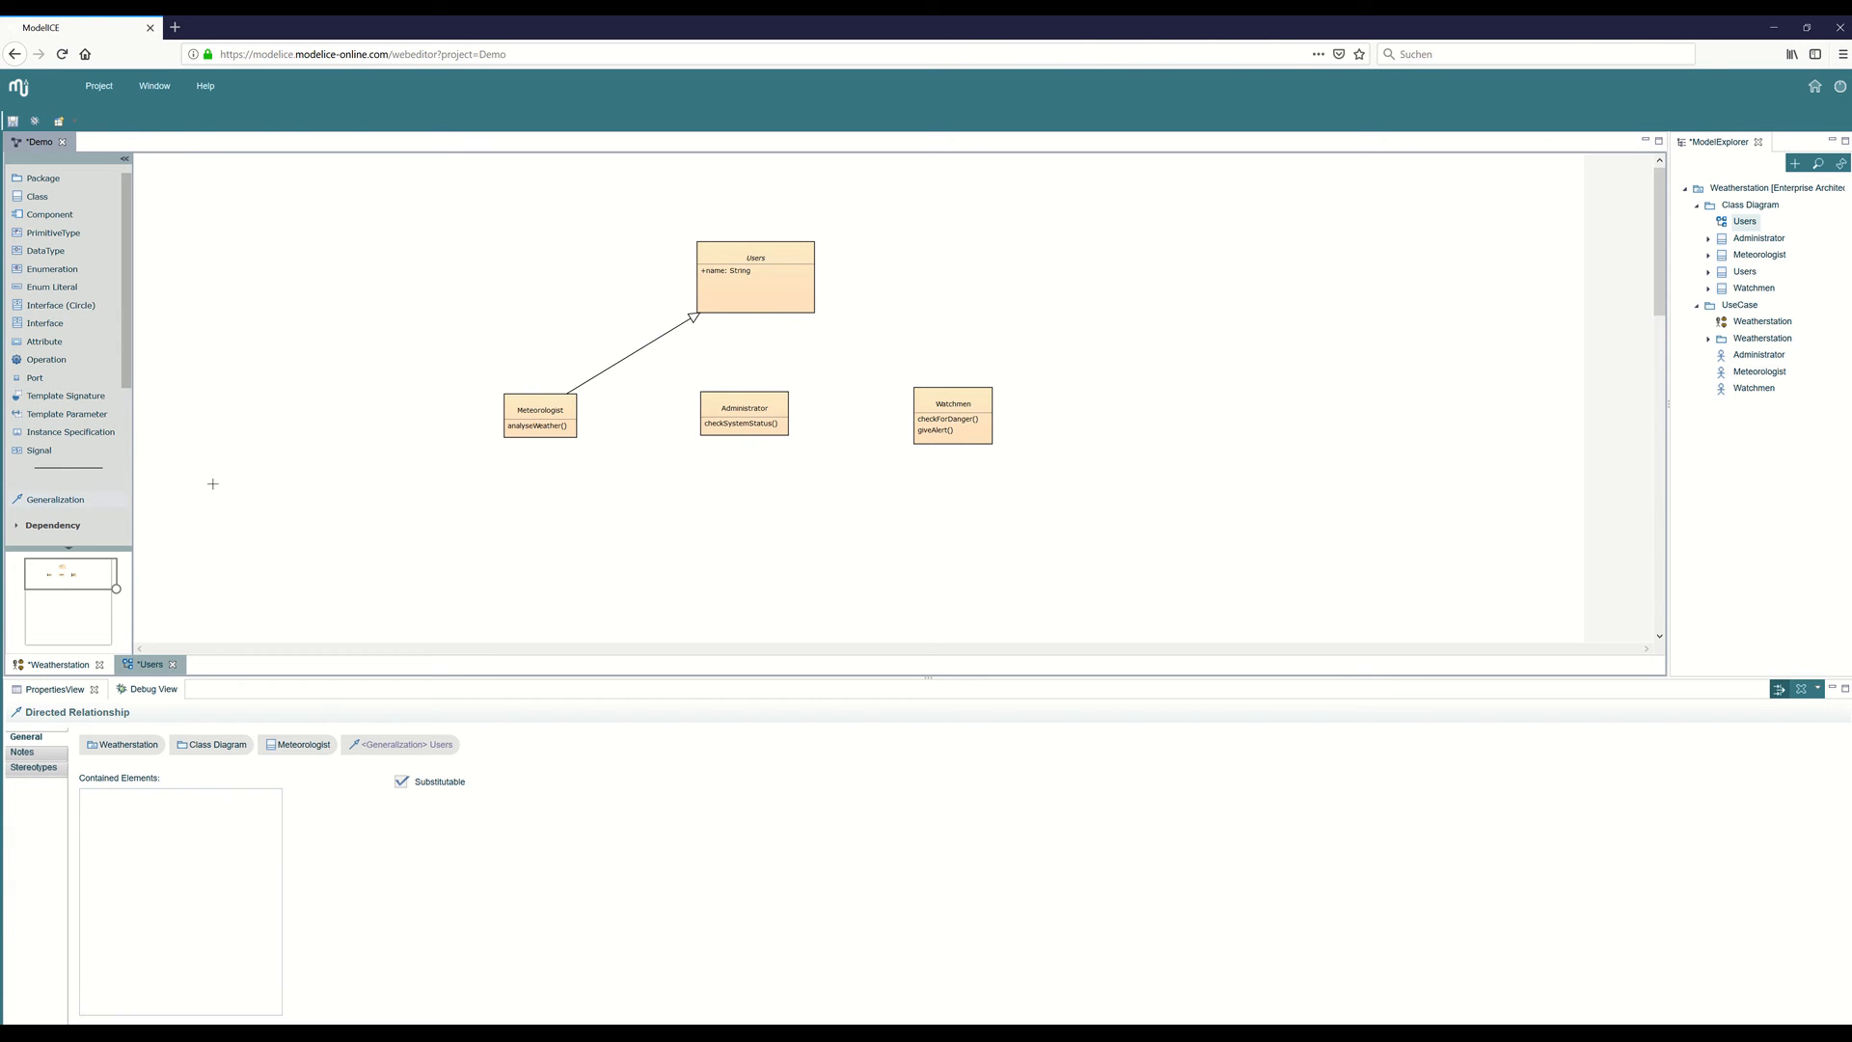
click(768, 392)
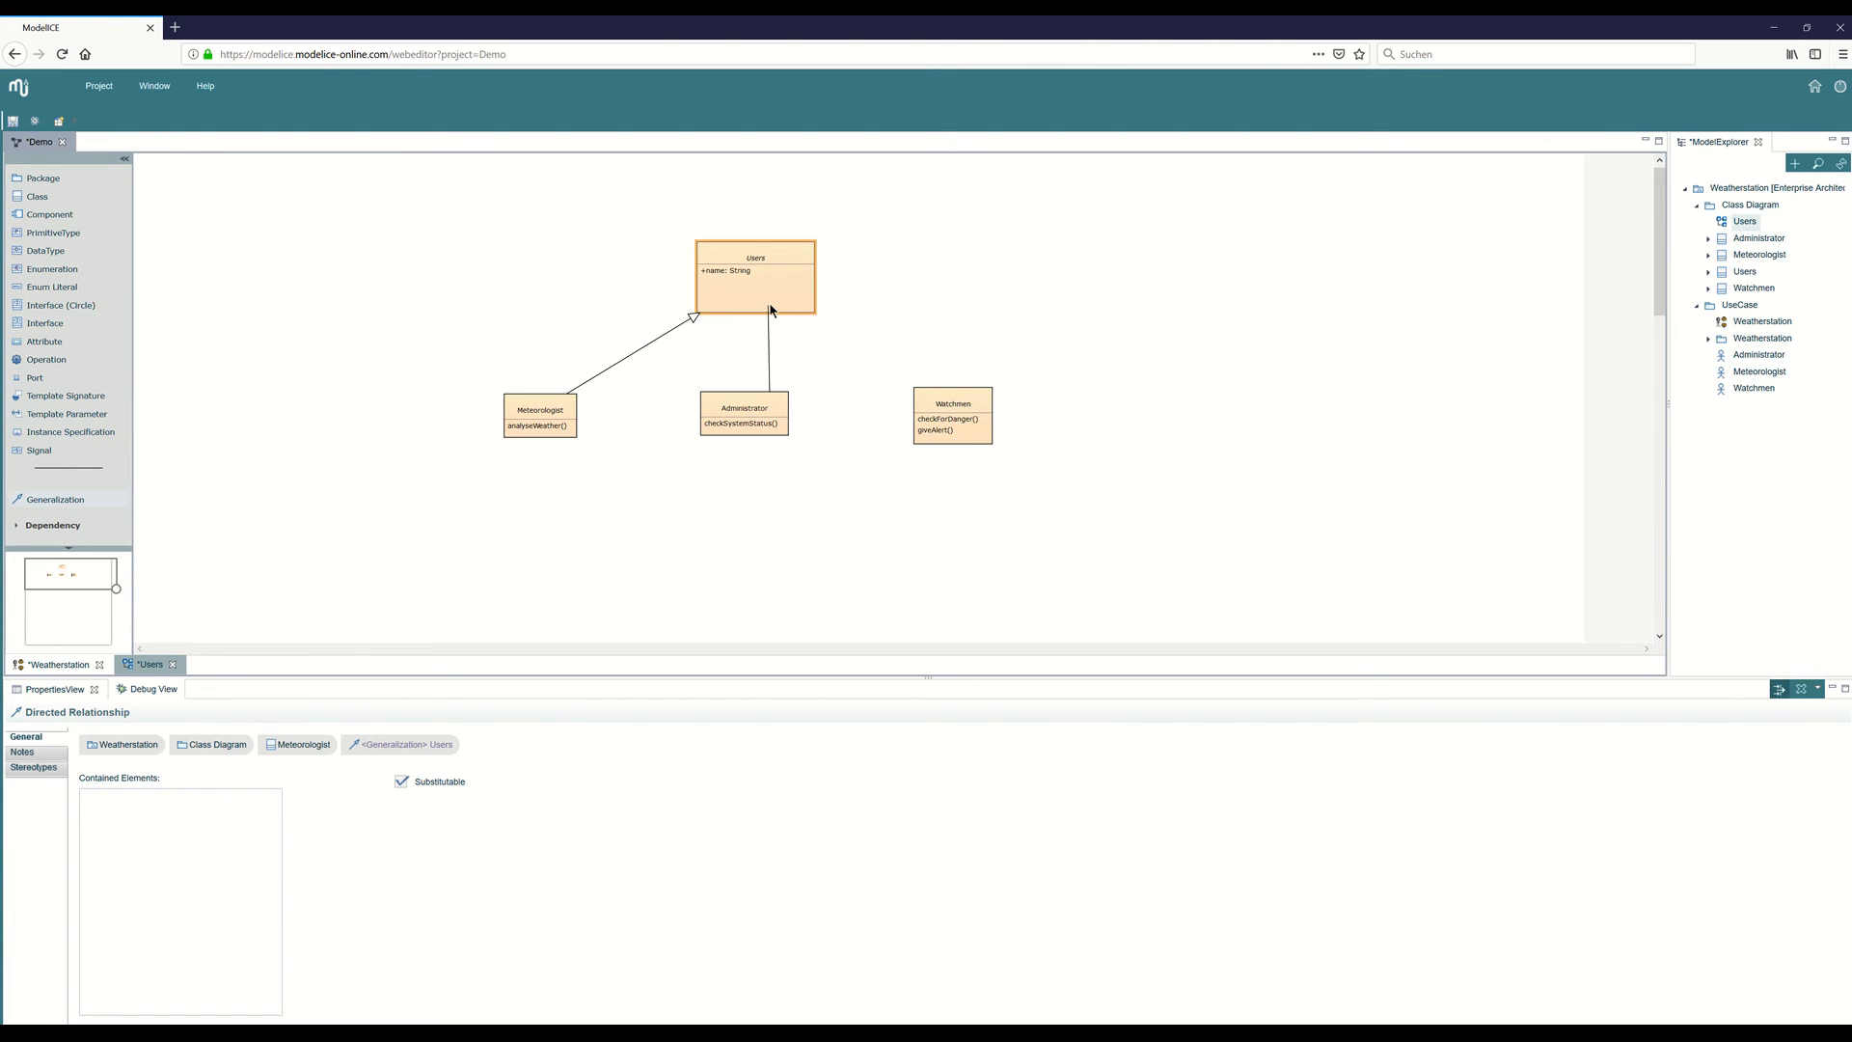
click(725, 304)
click(75, 502)
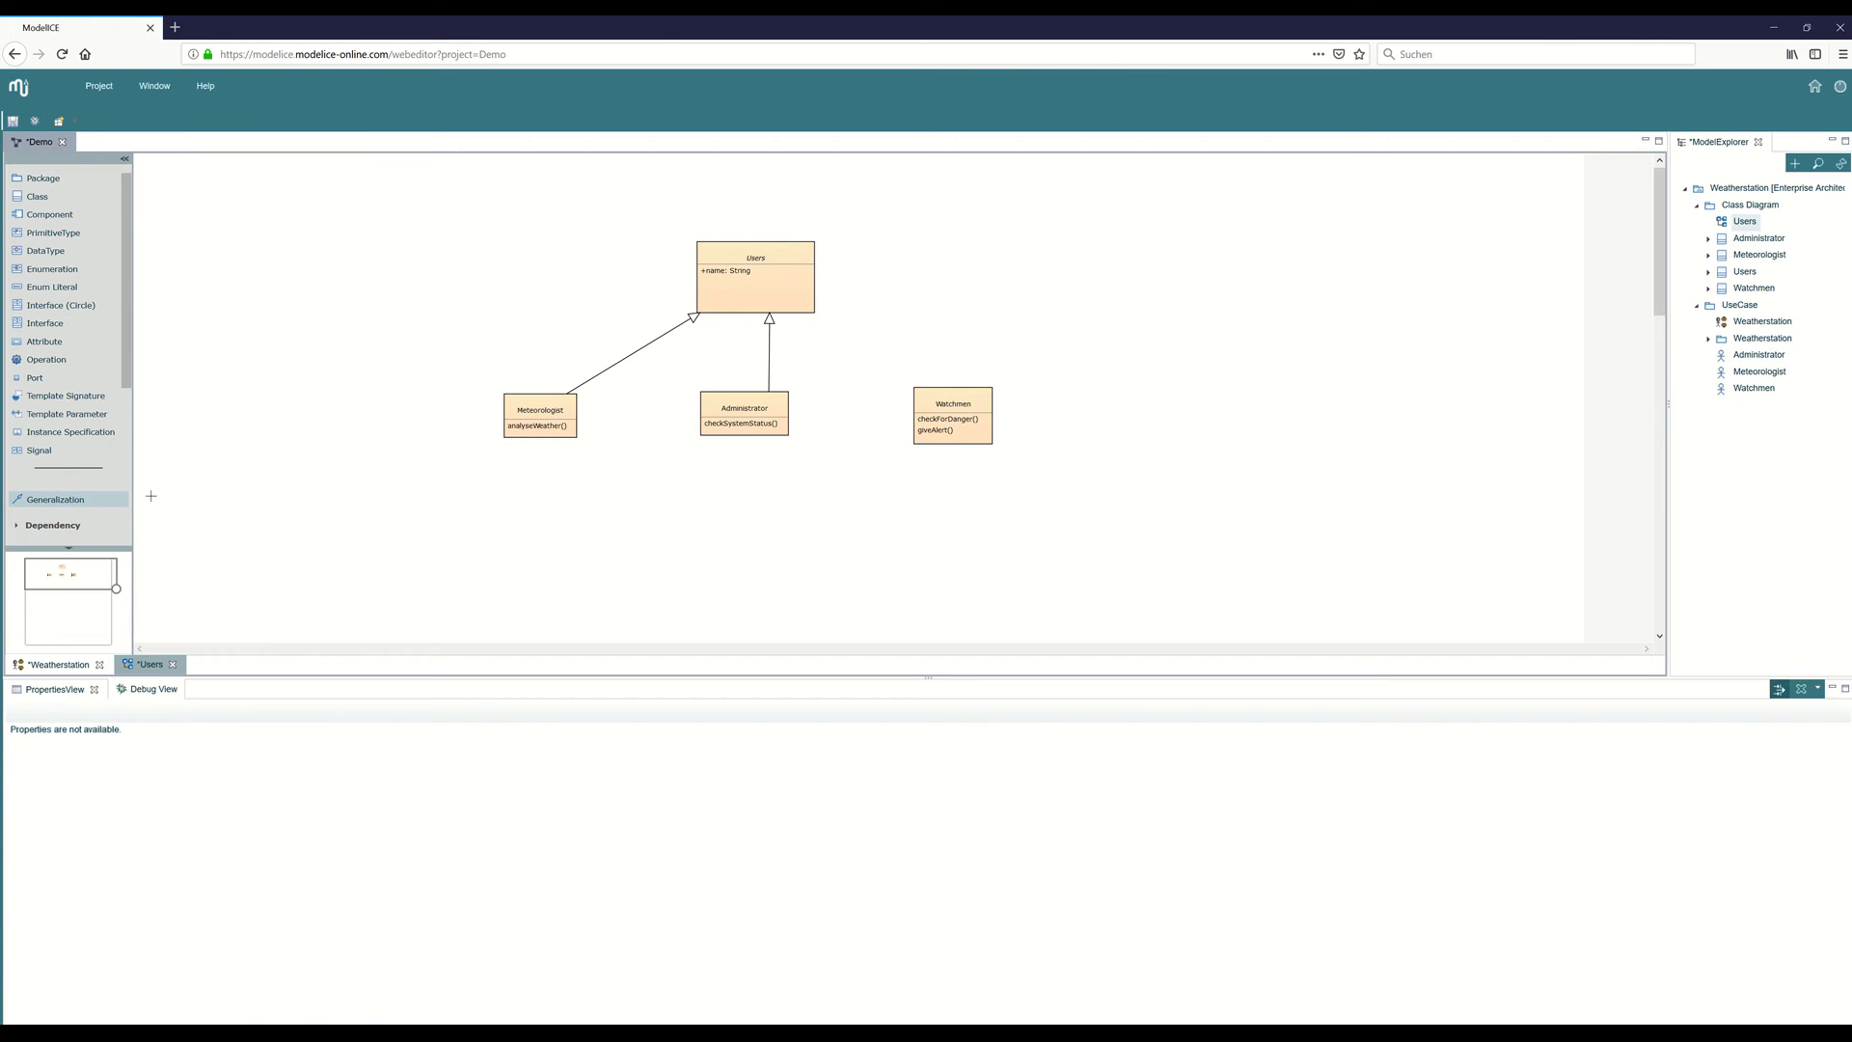
click(922, 397)
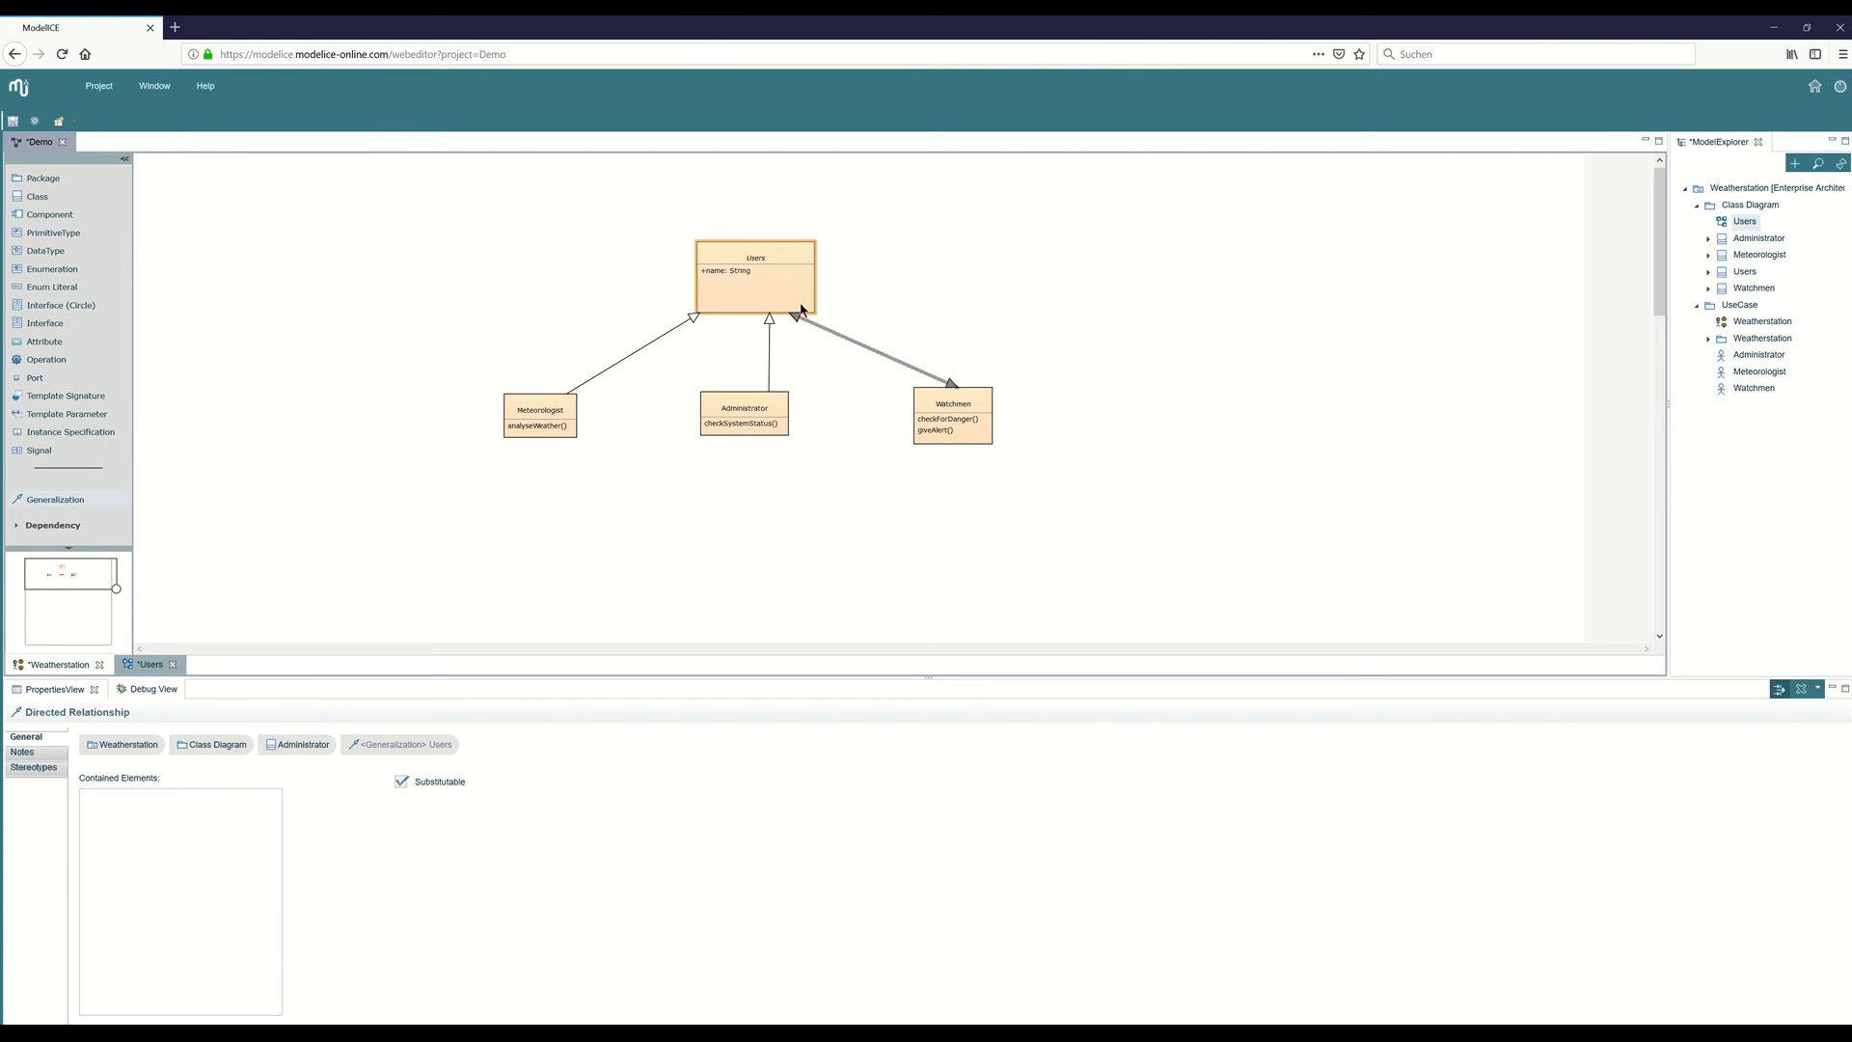
click(803, 307)
click(1156, 378)
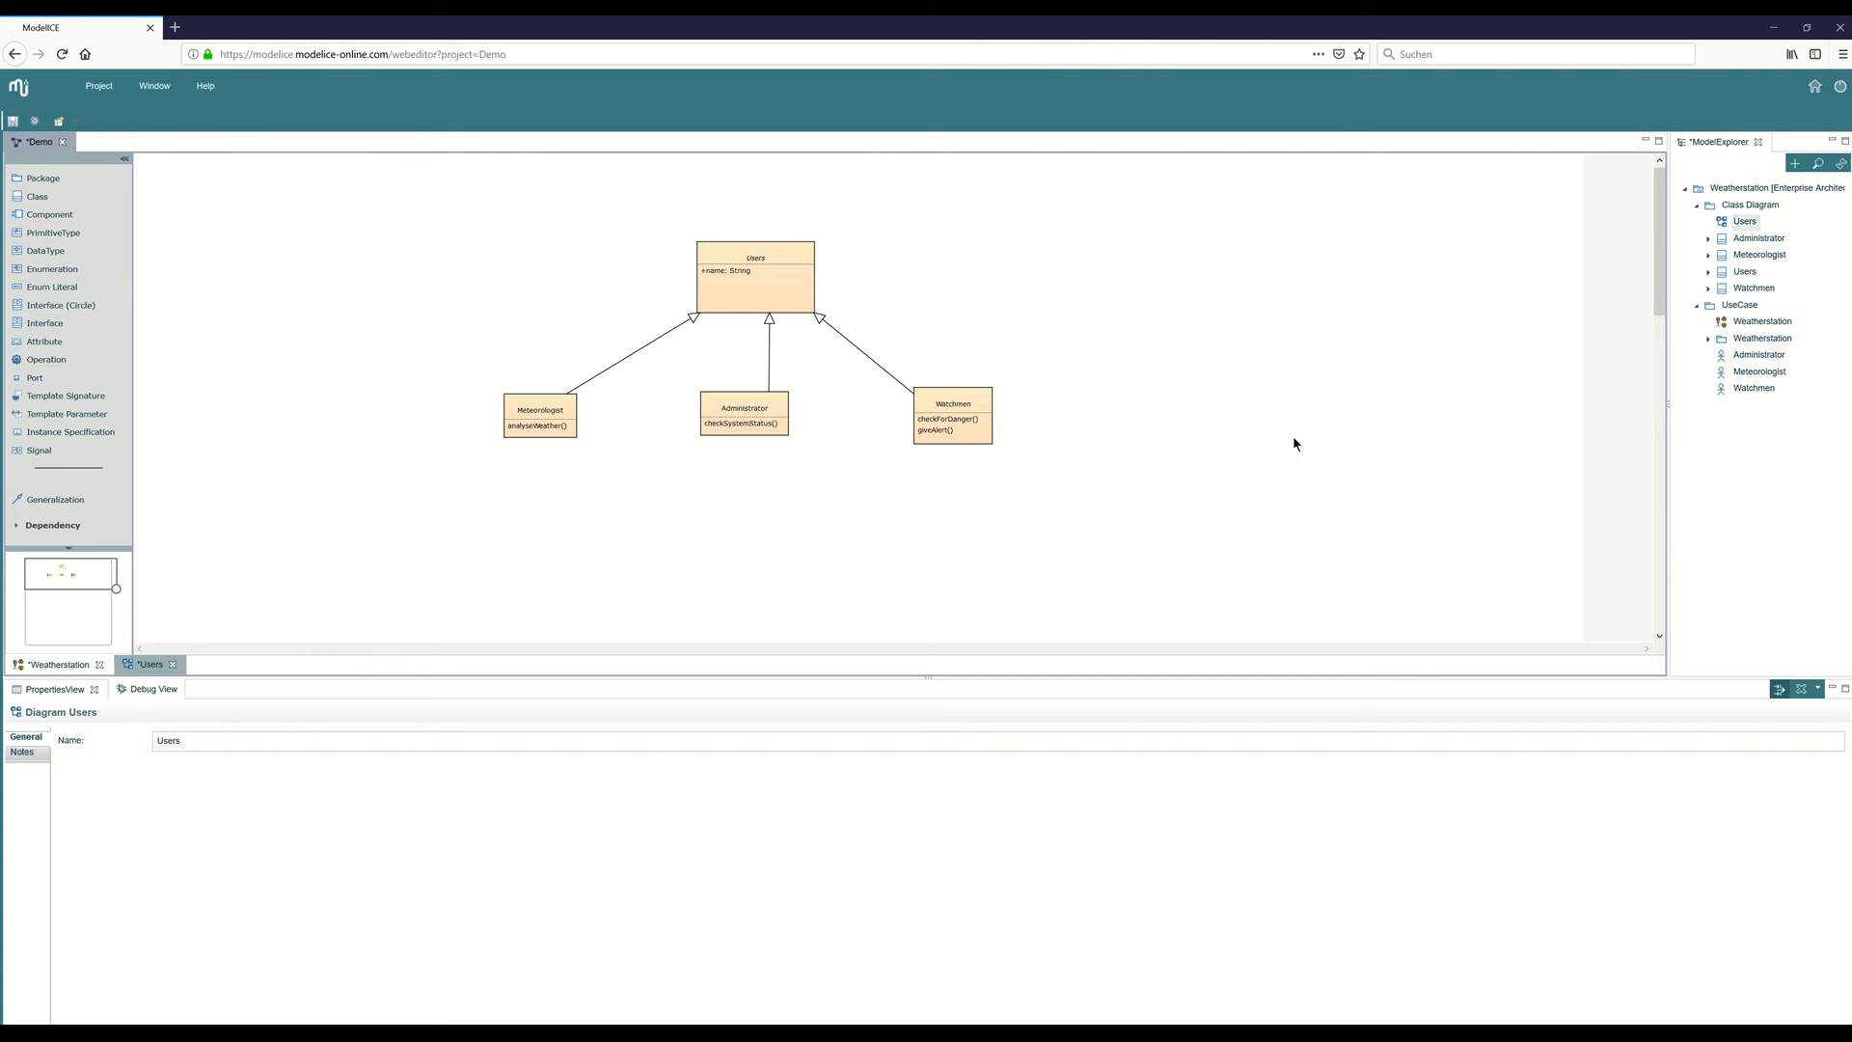
Add a package named "Activity" under the Weatherstation model.
click(1733, 190)
right_click(1733, 189)
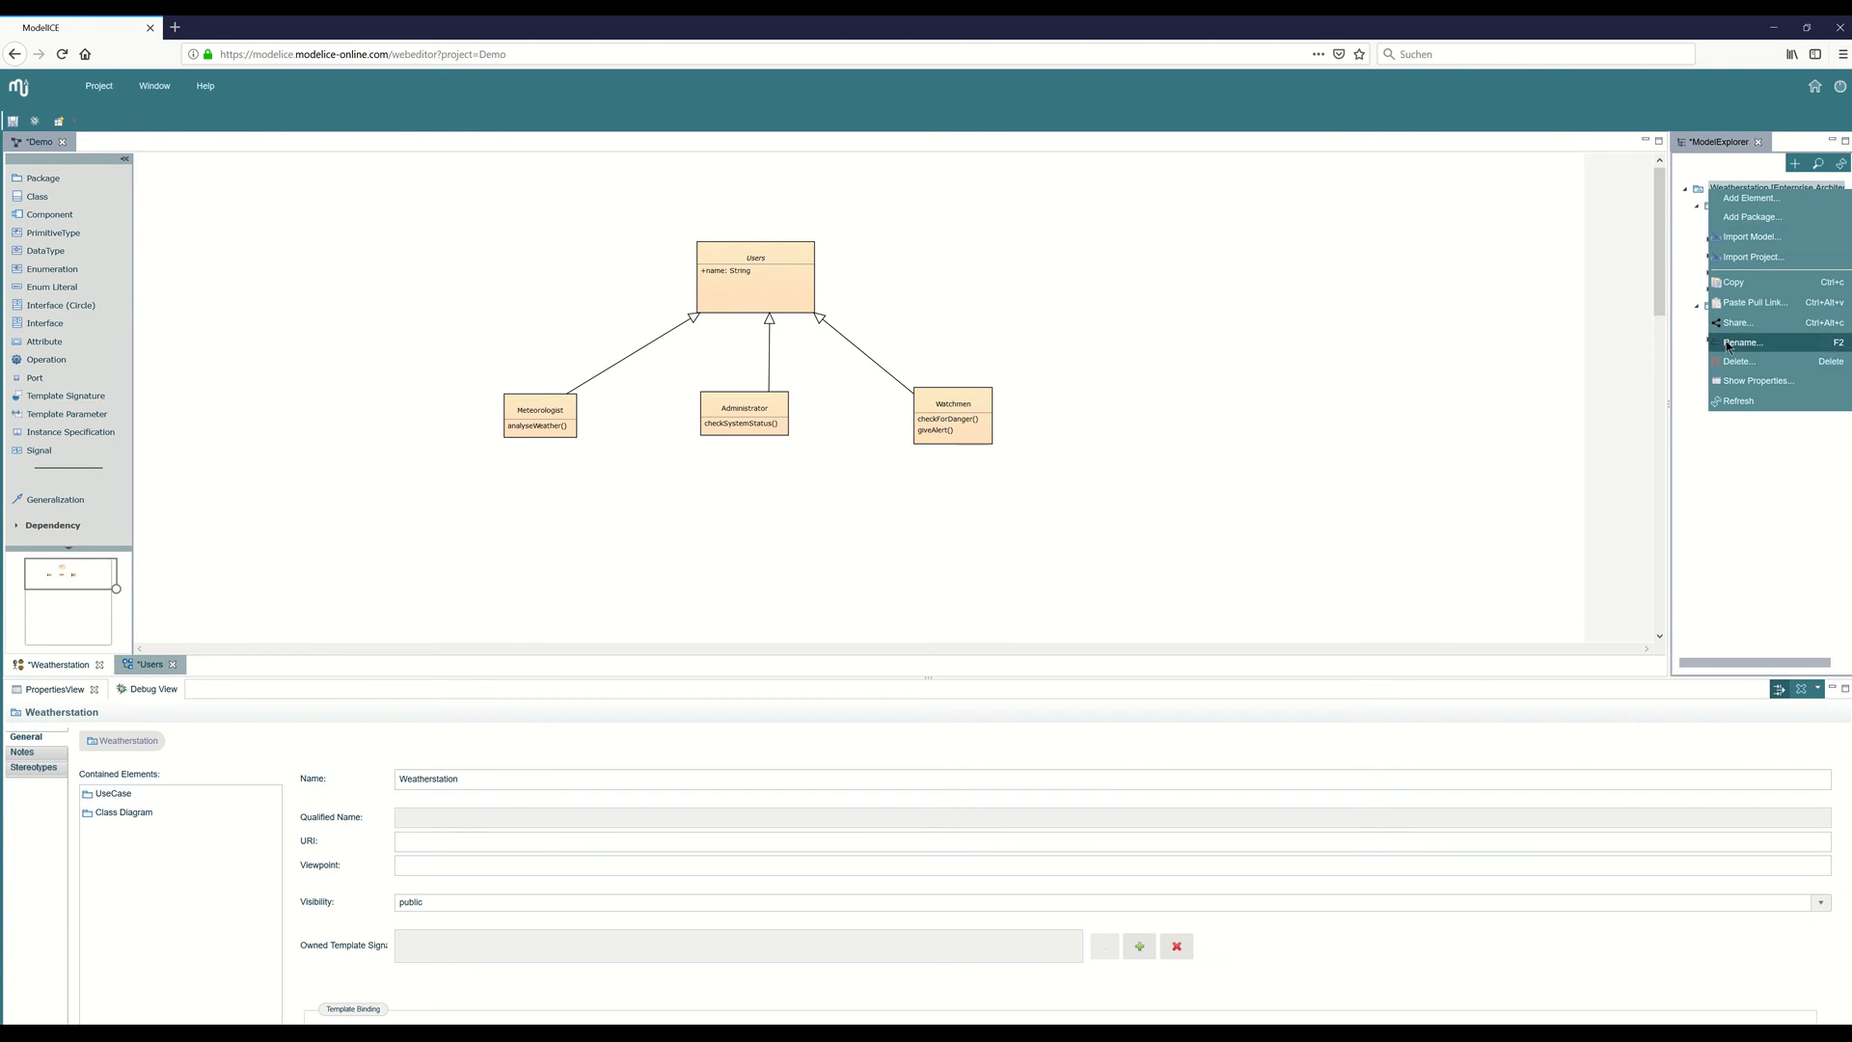
click(1749, 218)
text(A)
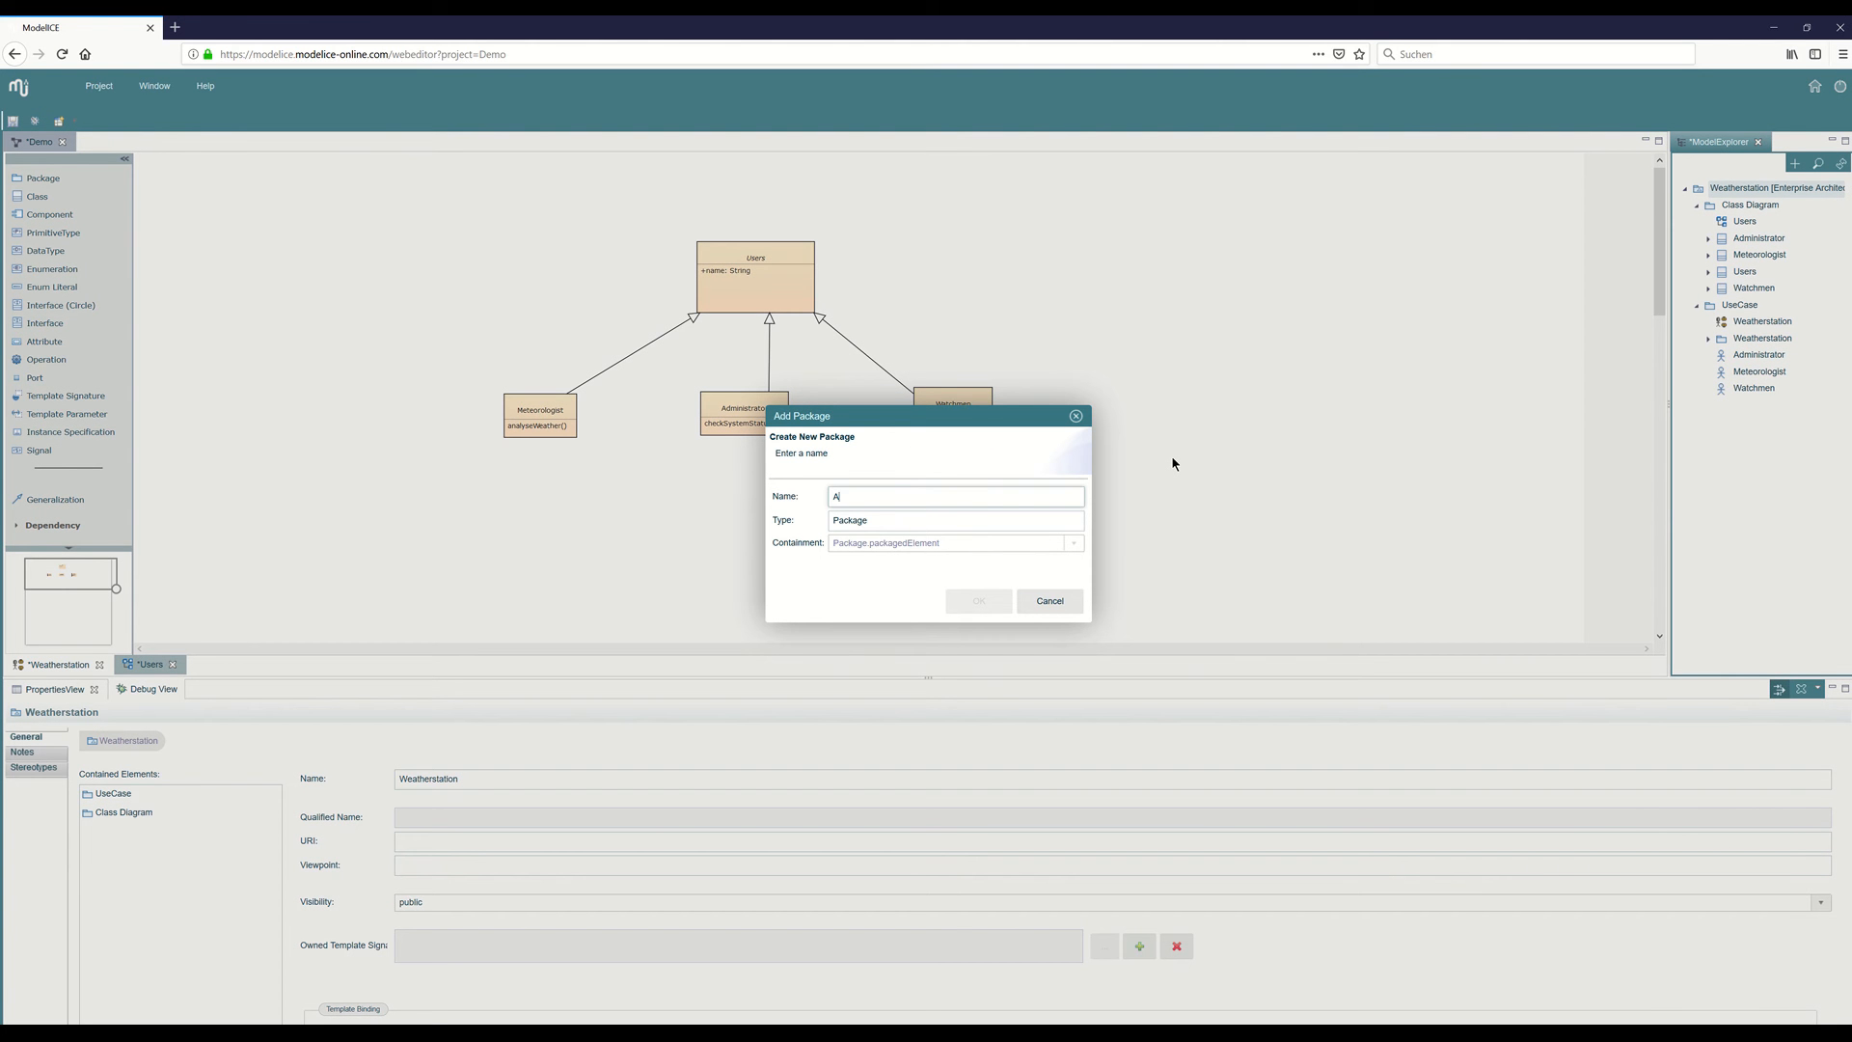
text(ctivity)
key(Return)
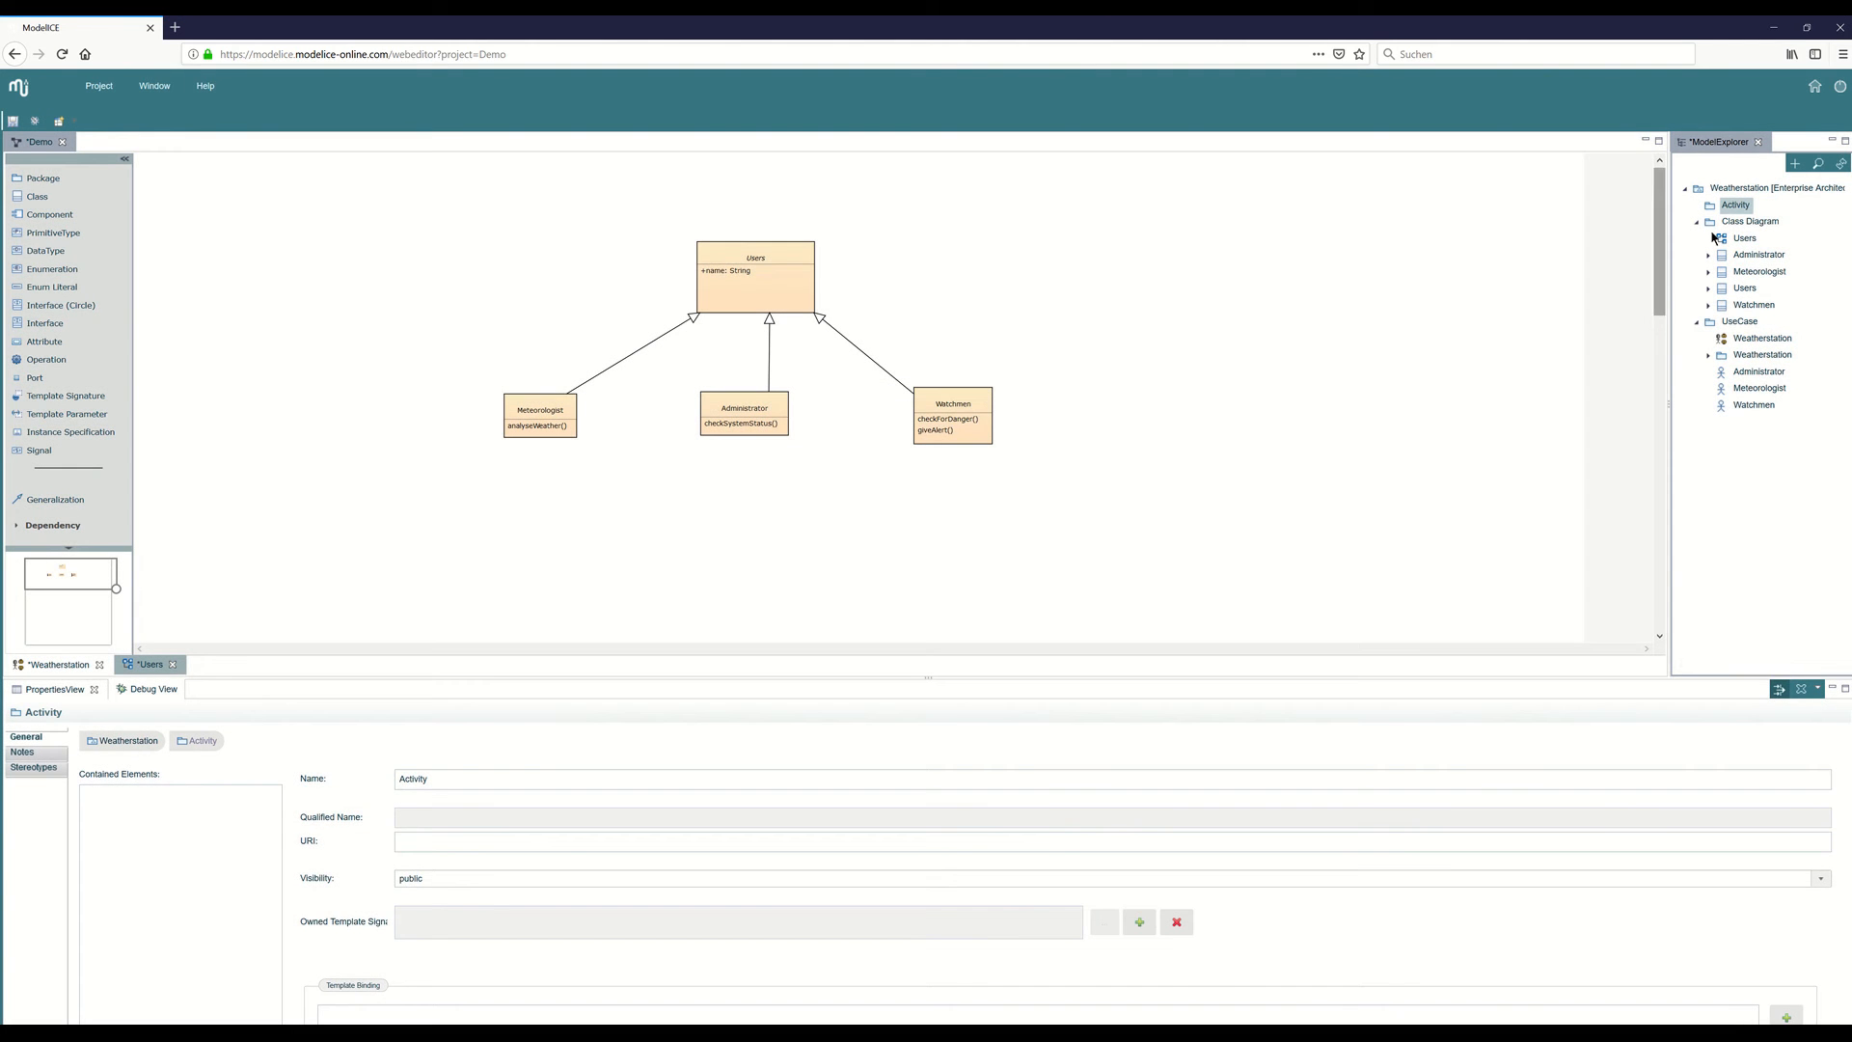
Create a new activity diagram named "Watchmen" in the Activity package.
right_click(1736, 205)
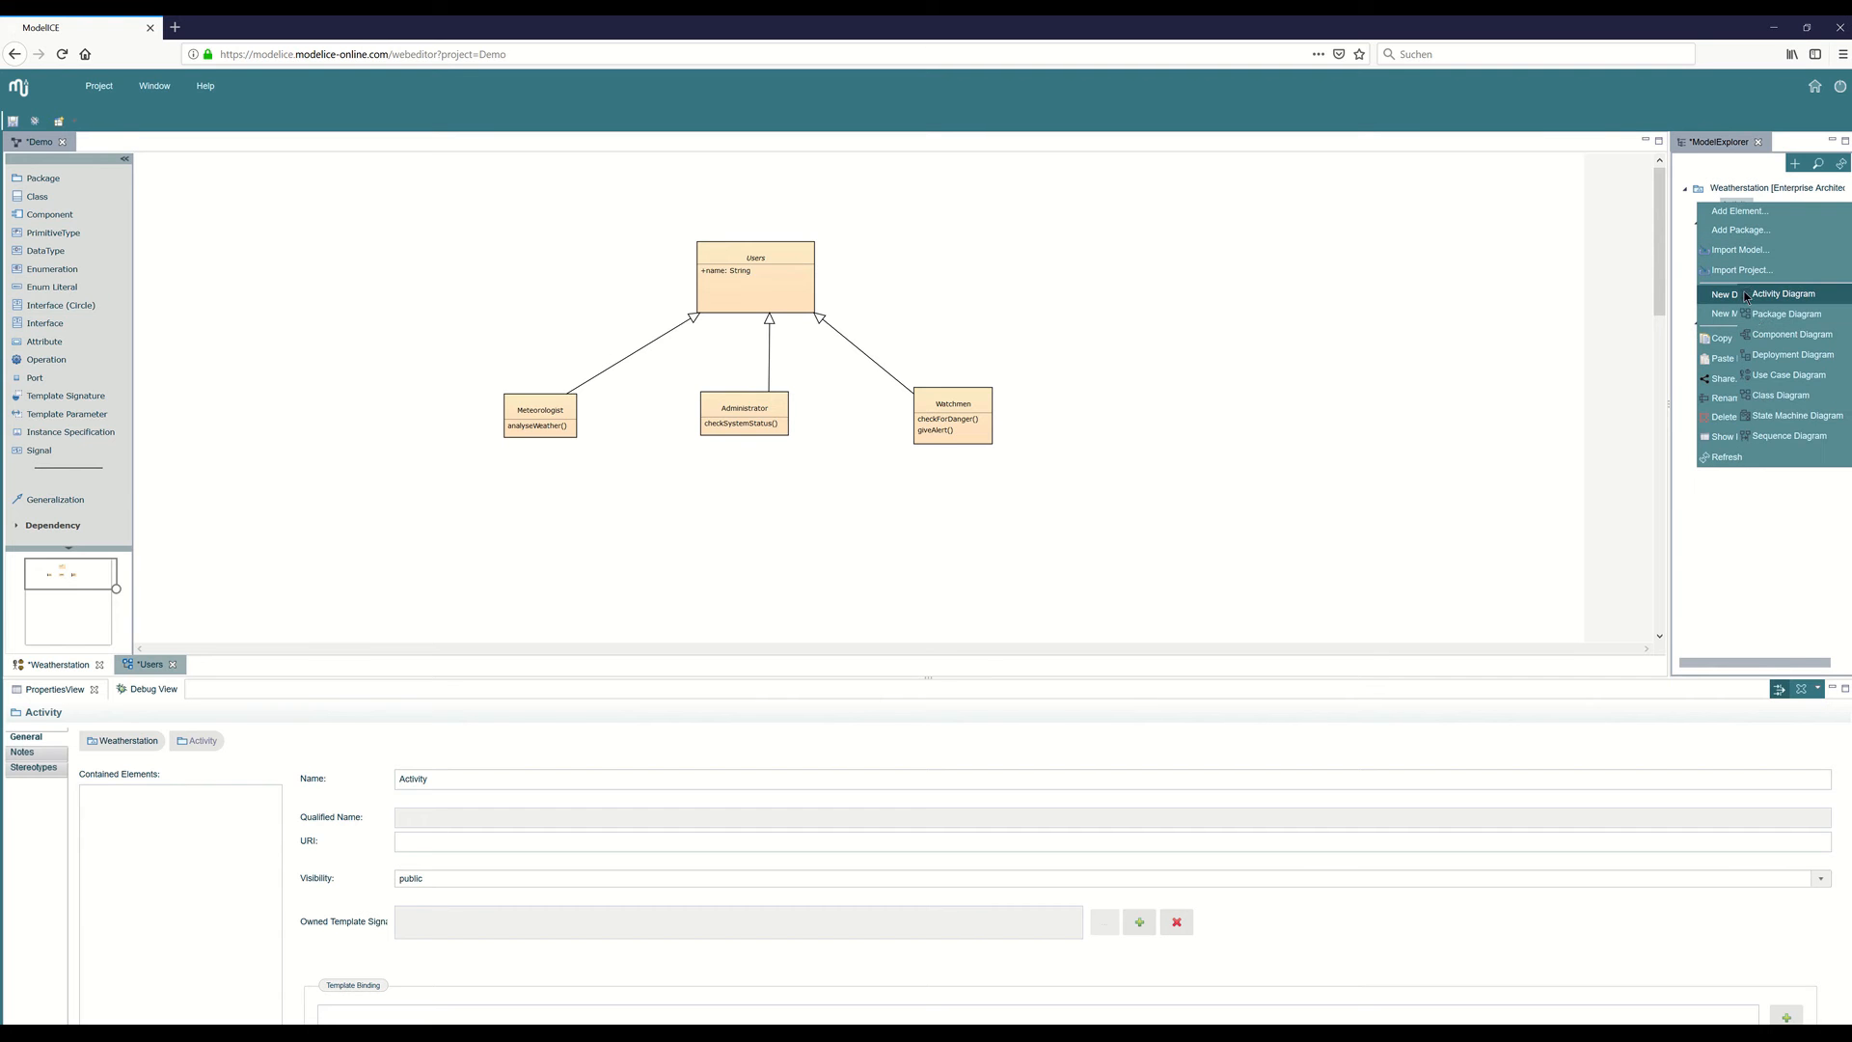
click(1785, 296)
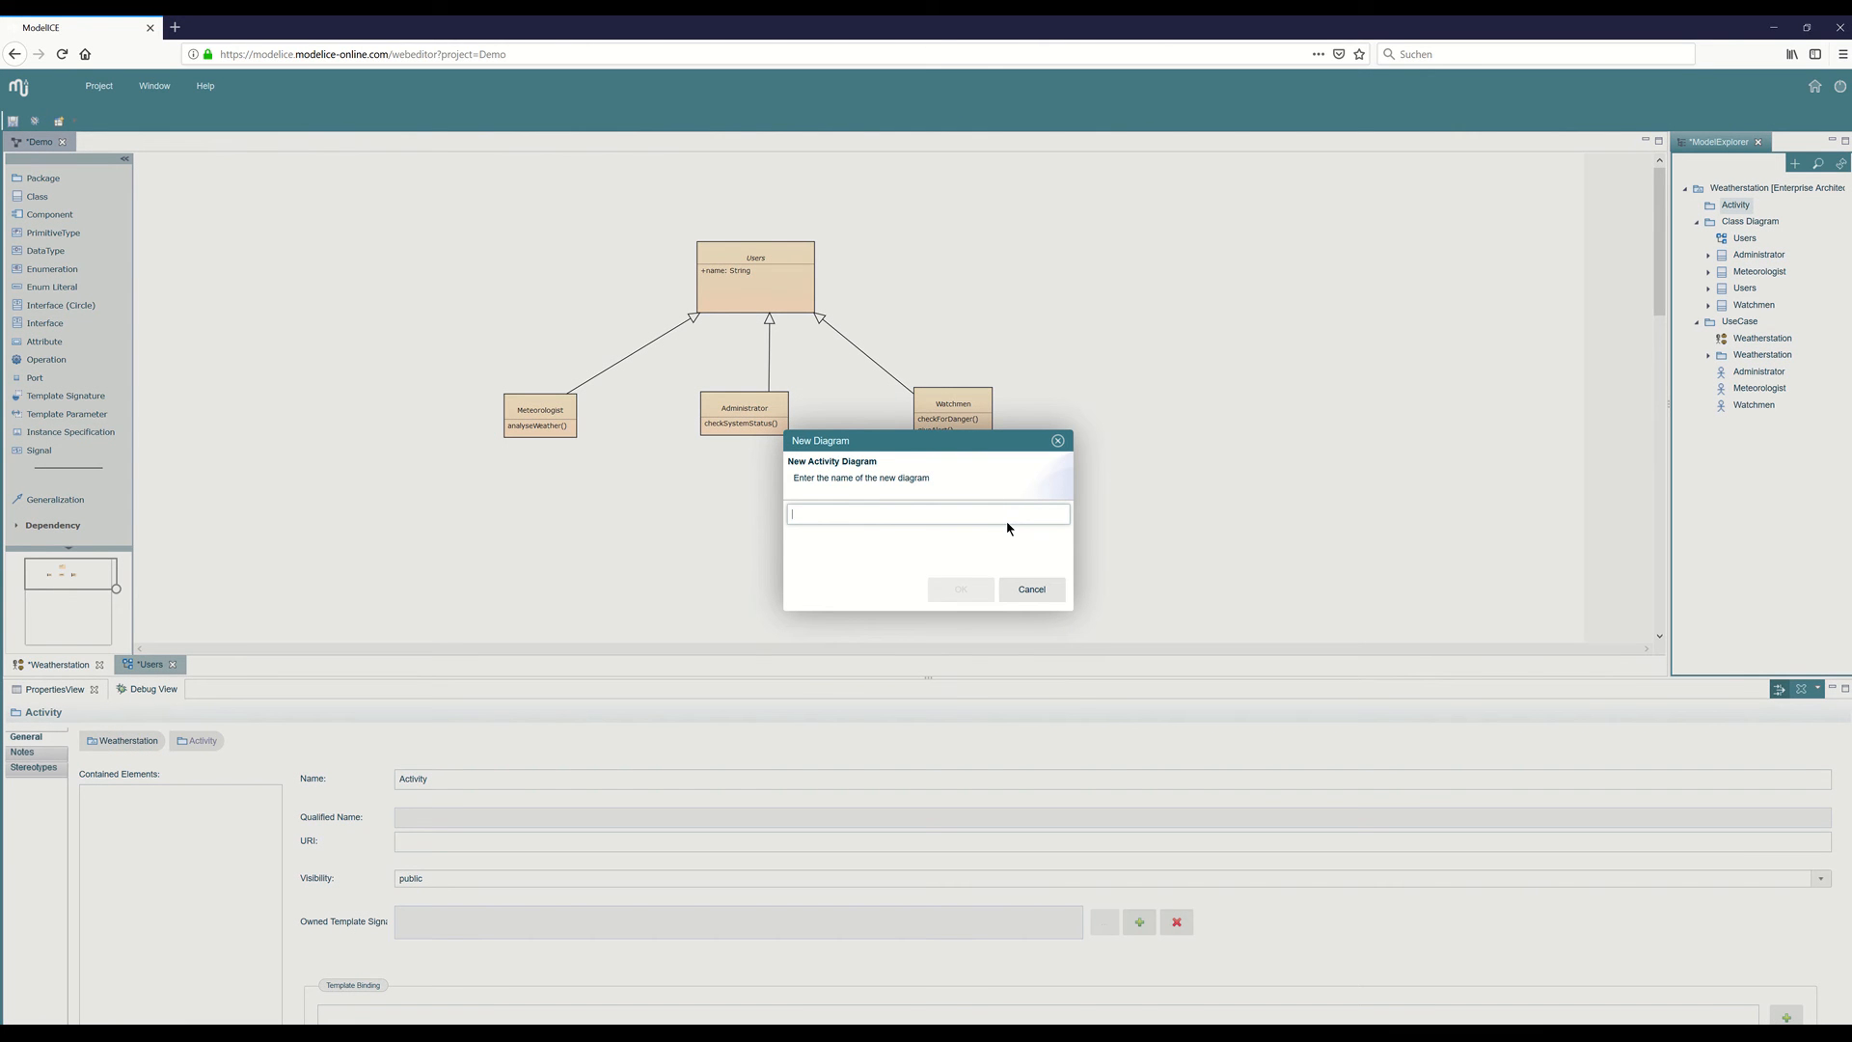
text(Watchmen)
key(Return)
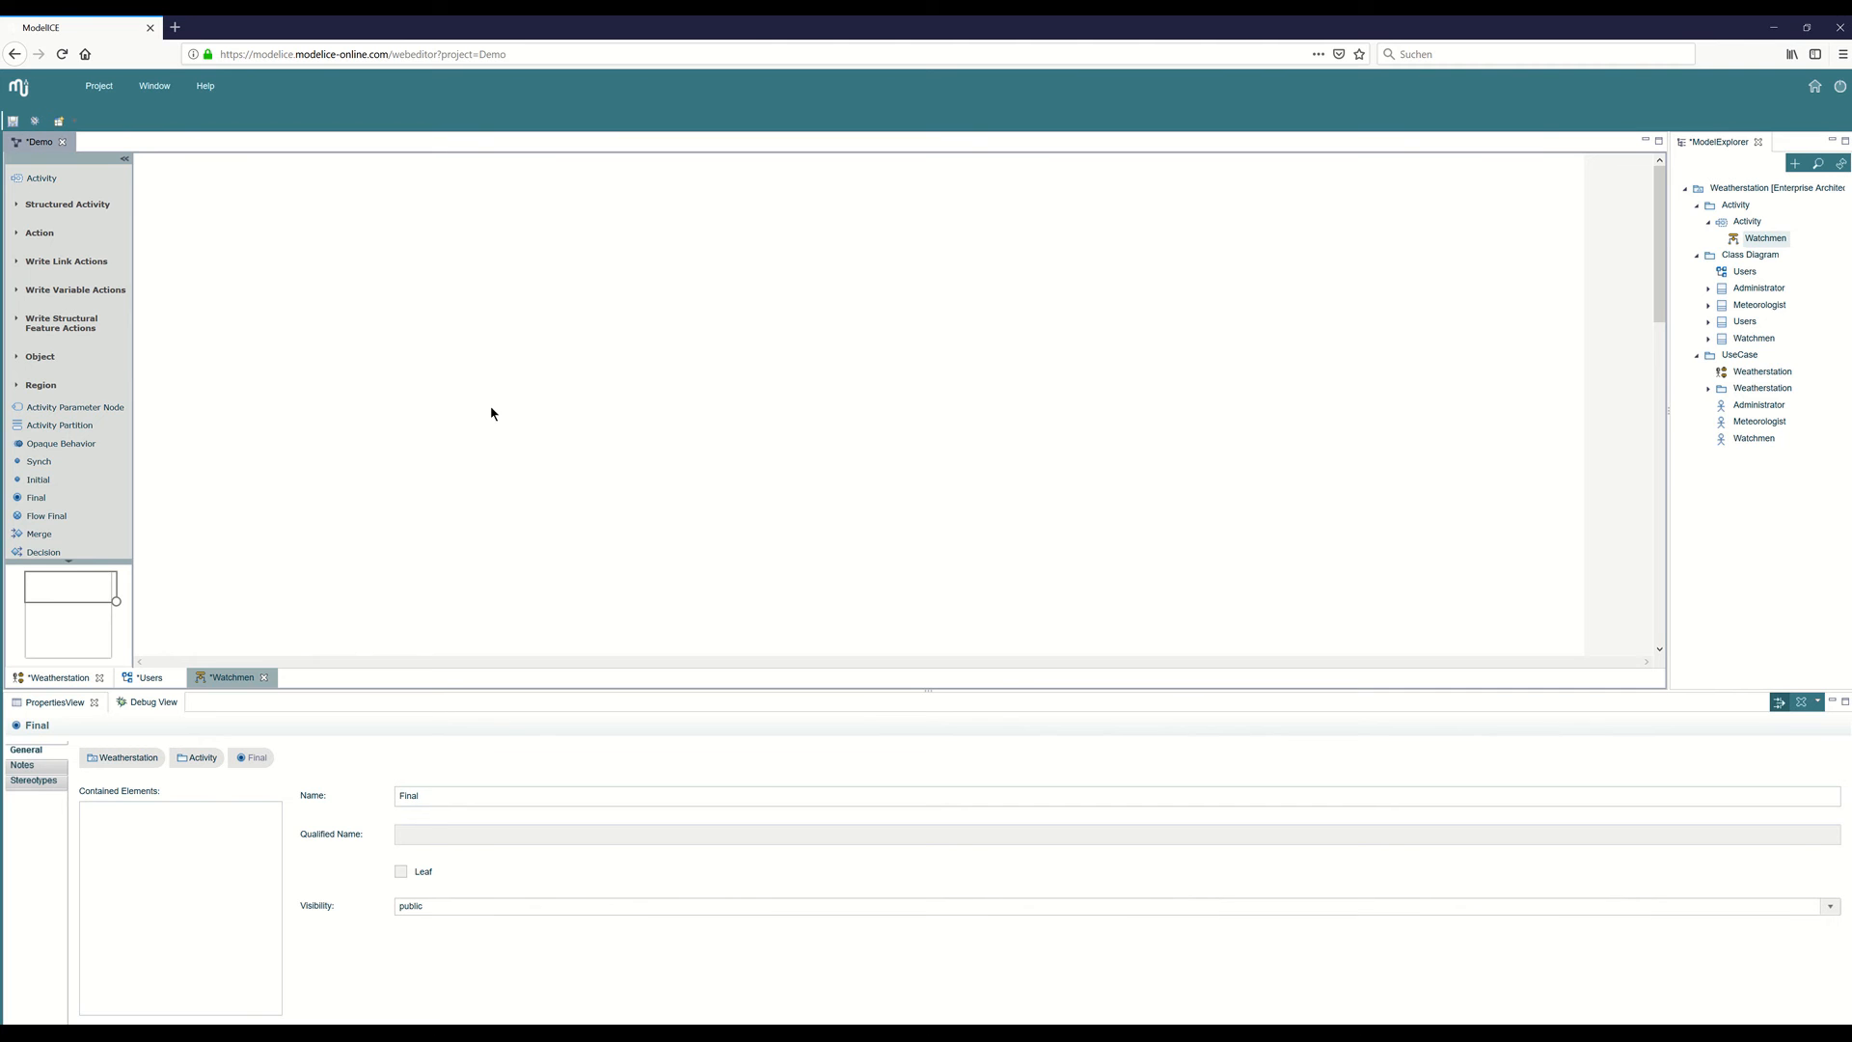
Place an initial node in the Watchmen diagram and an atomic action named "analyse Weather" to the right of it.
click(39, 479)
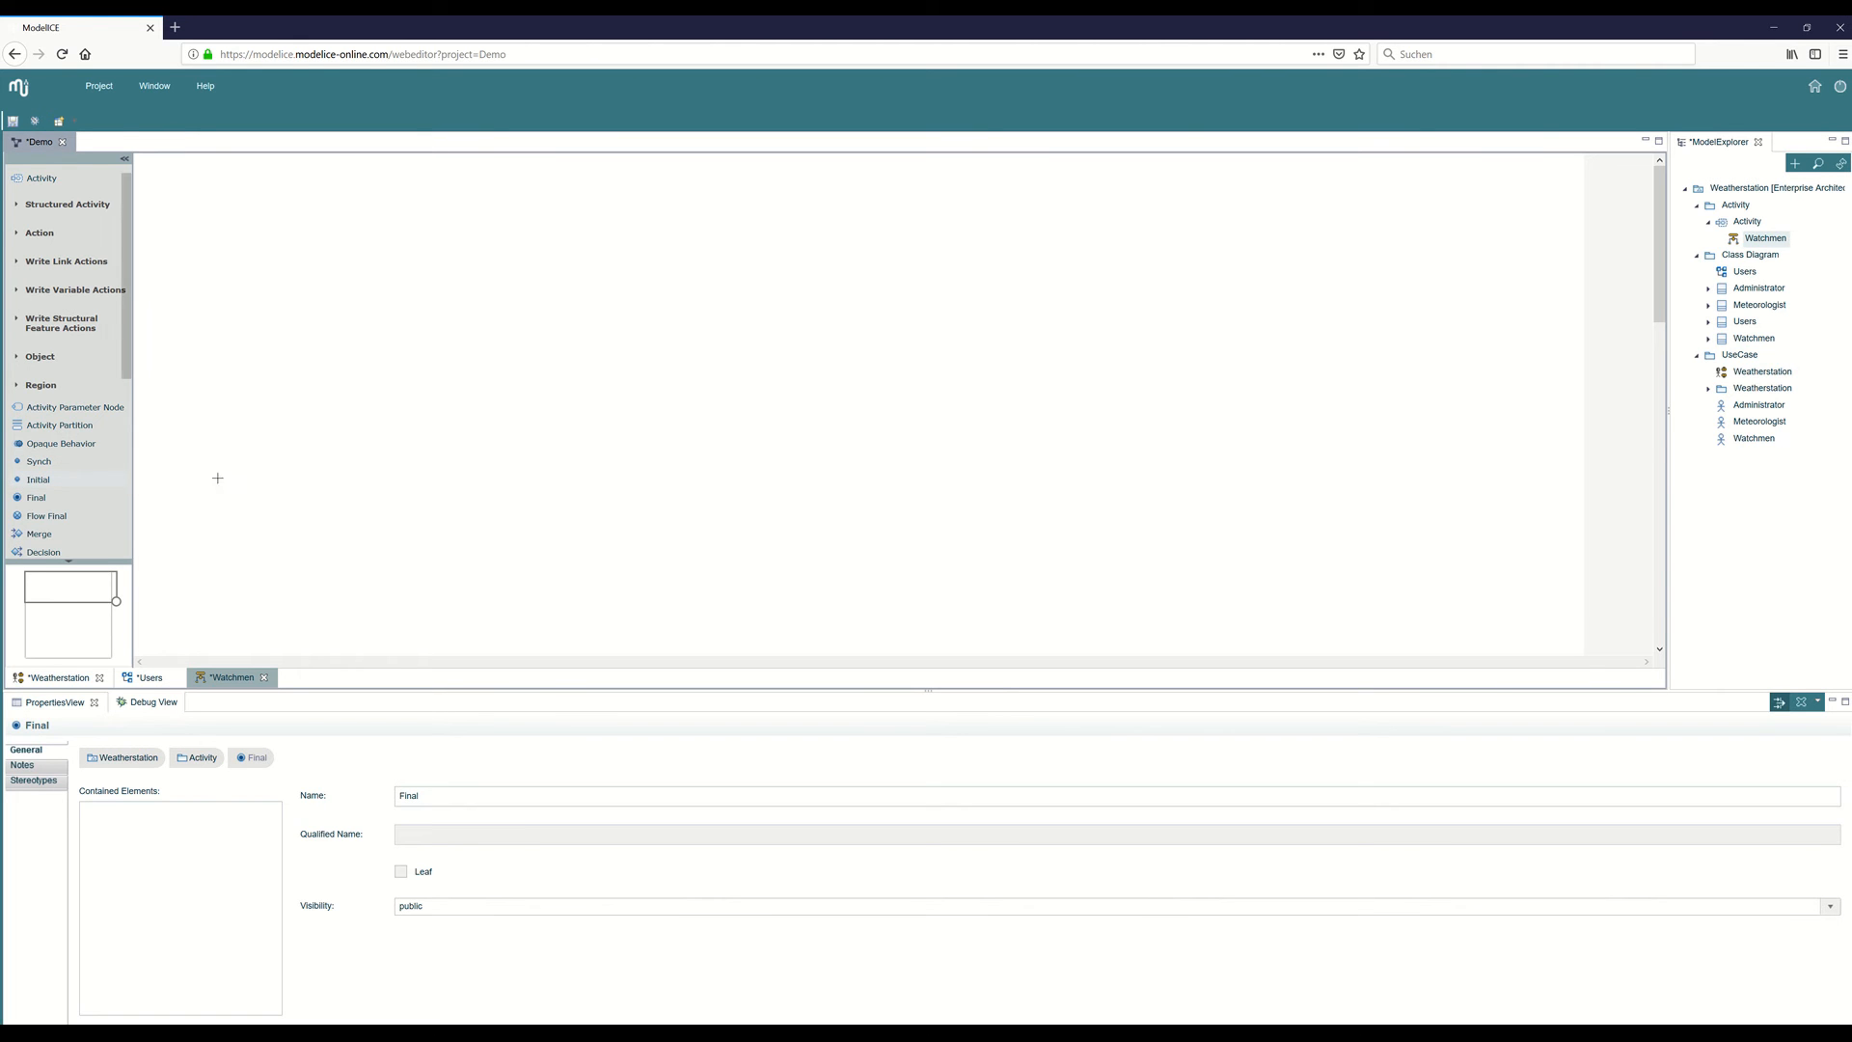
click(316, 459)
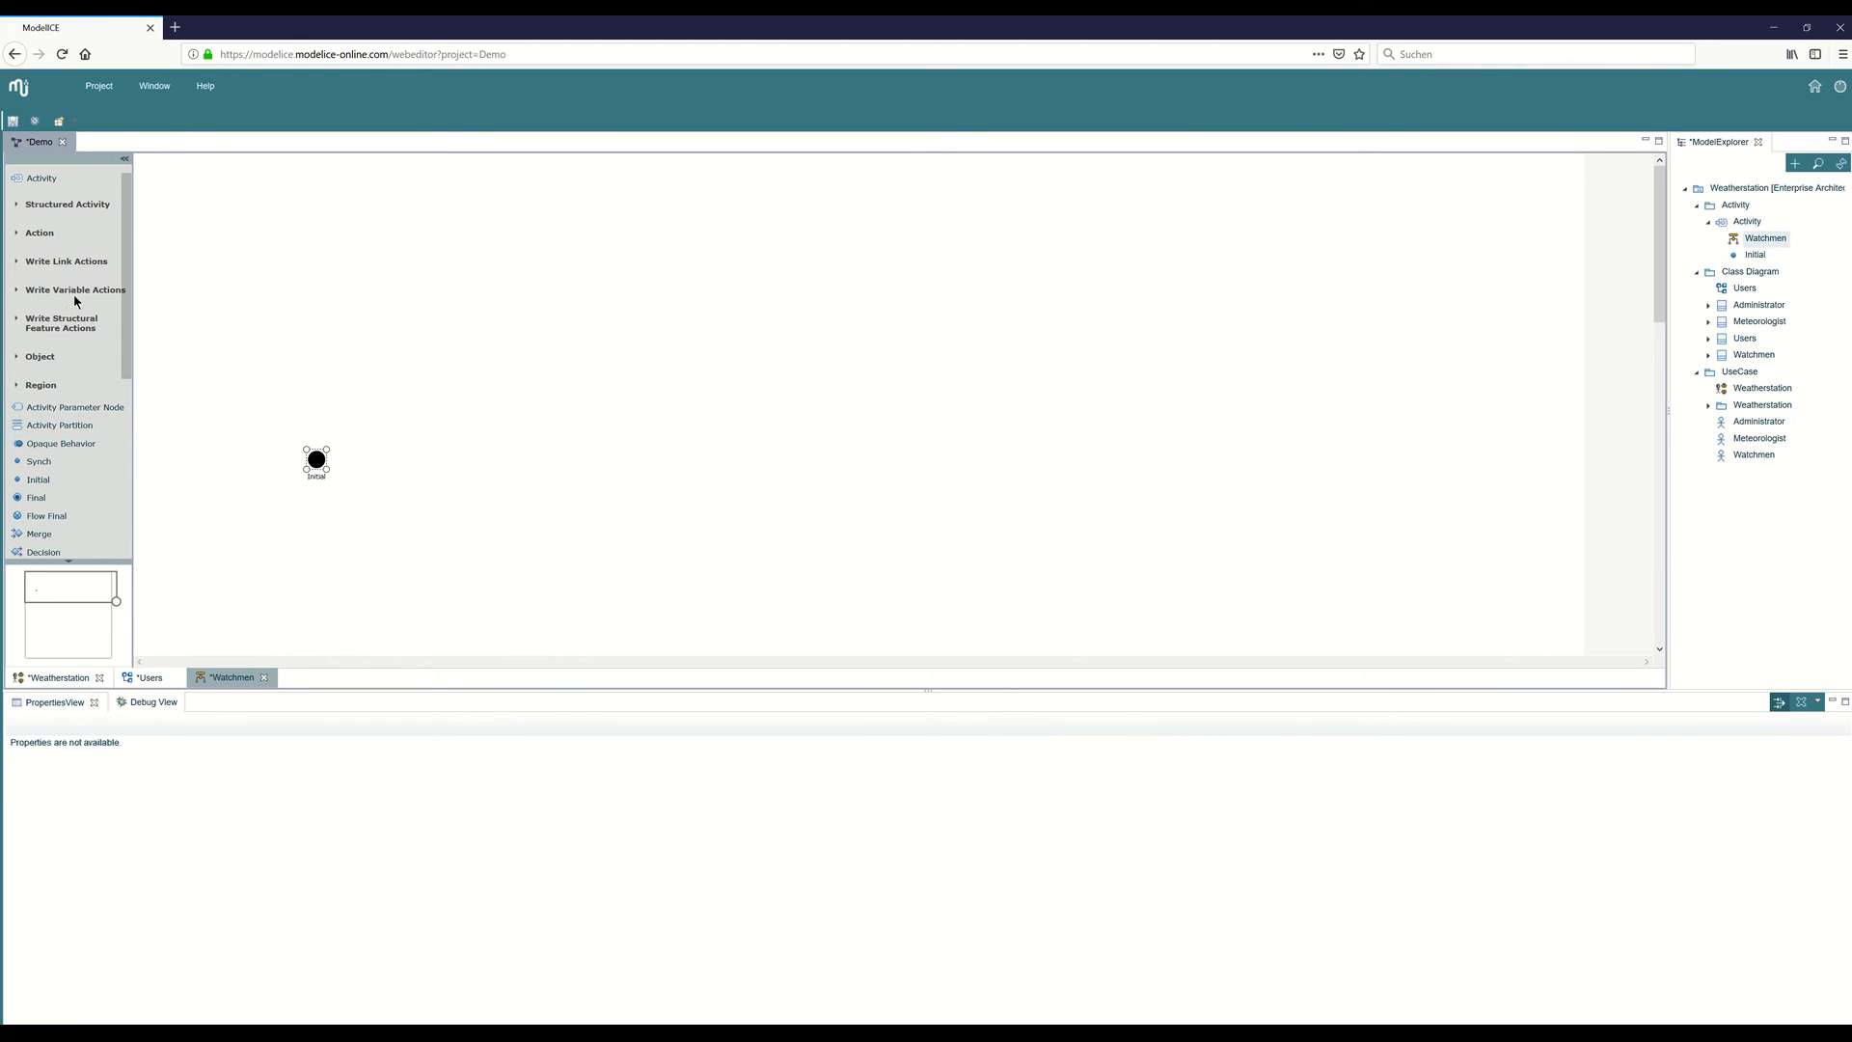
click(40, 232)
click(50, 302)
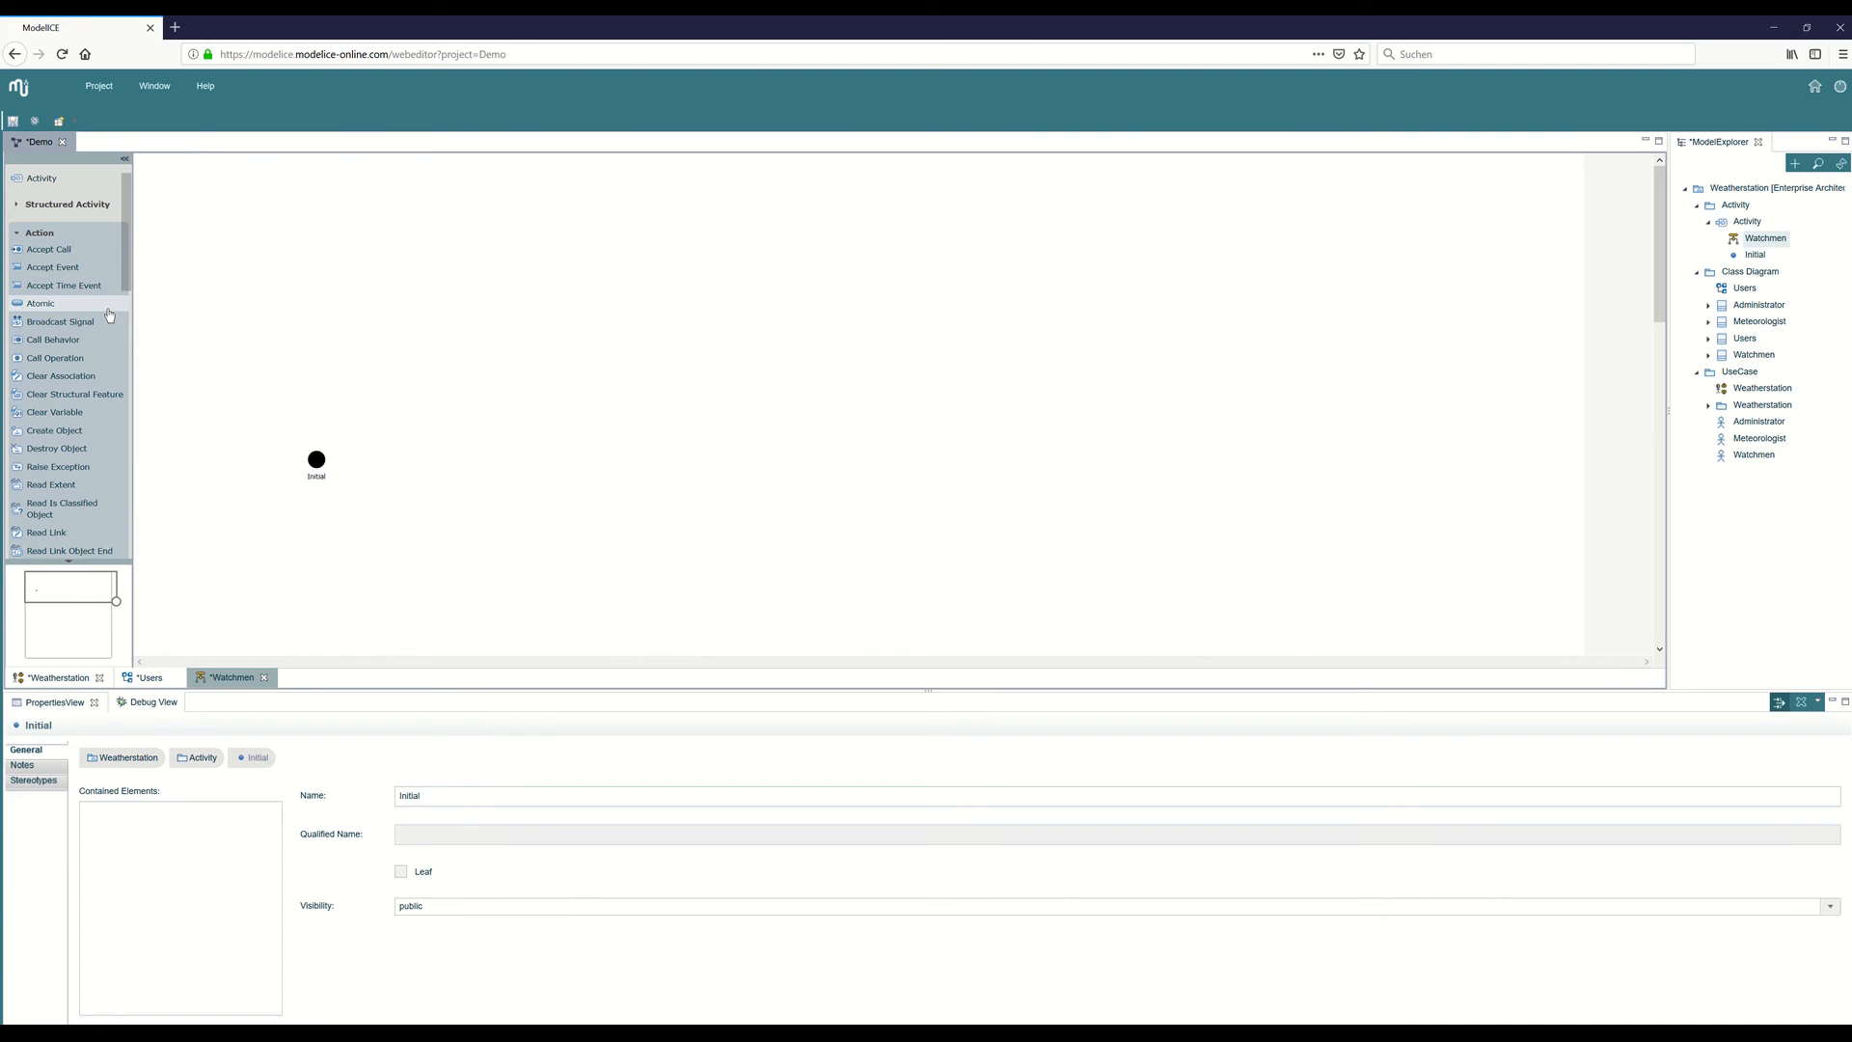
click(449, 464)
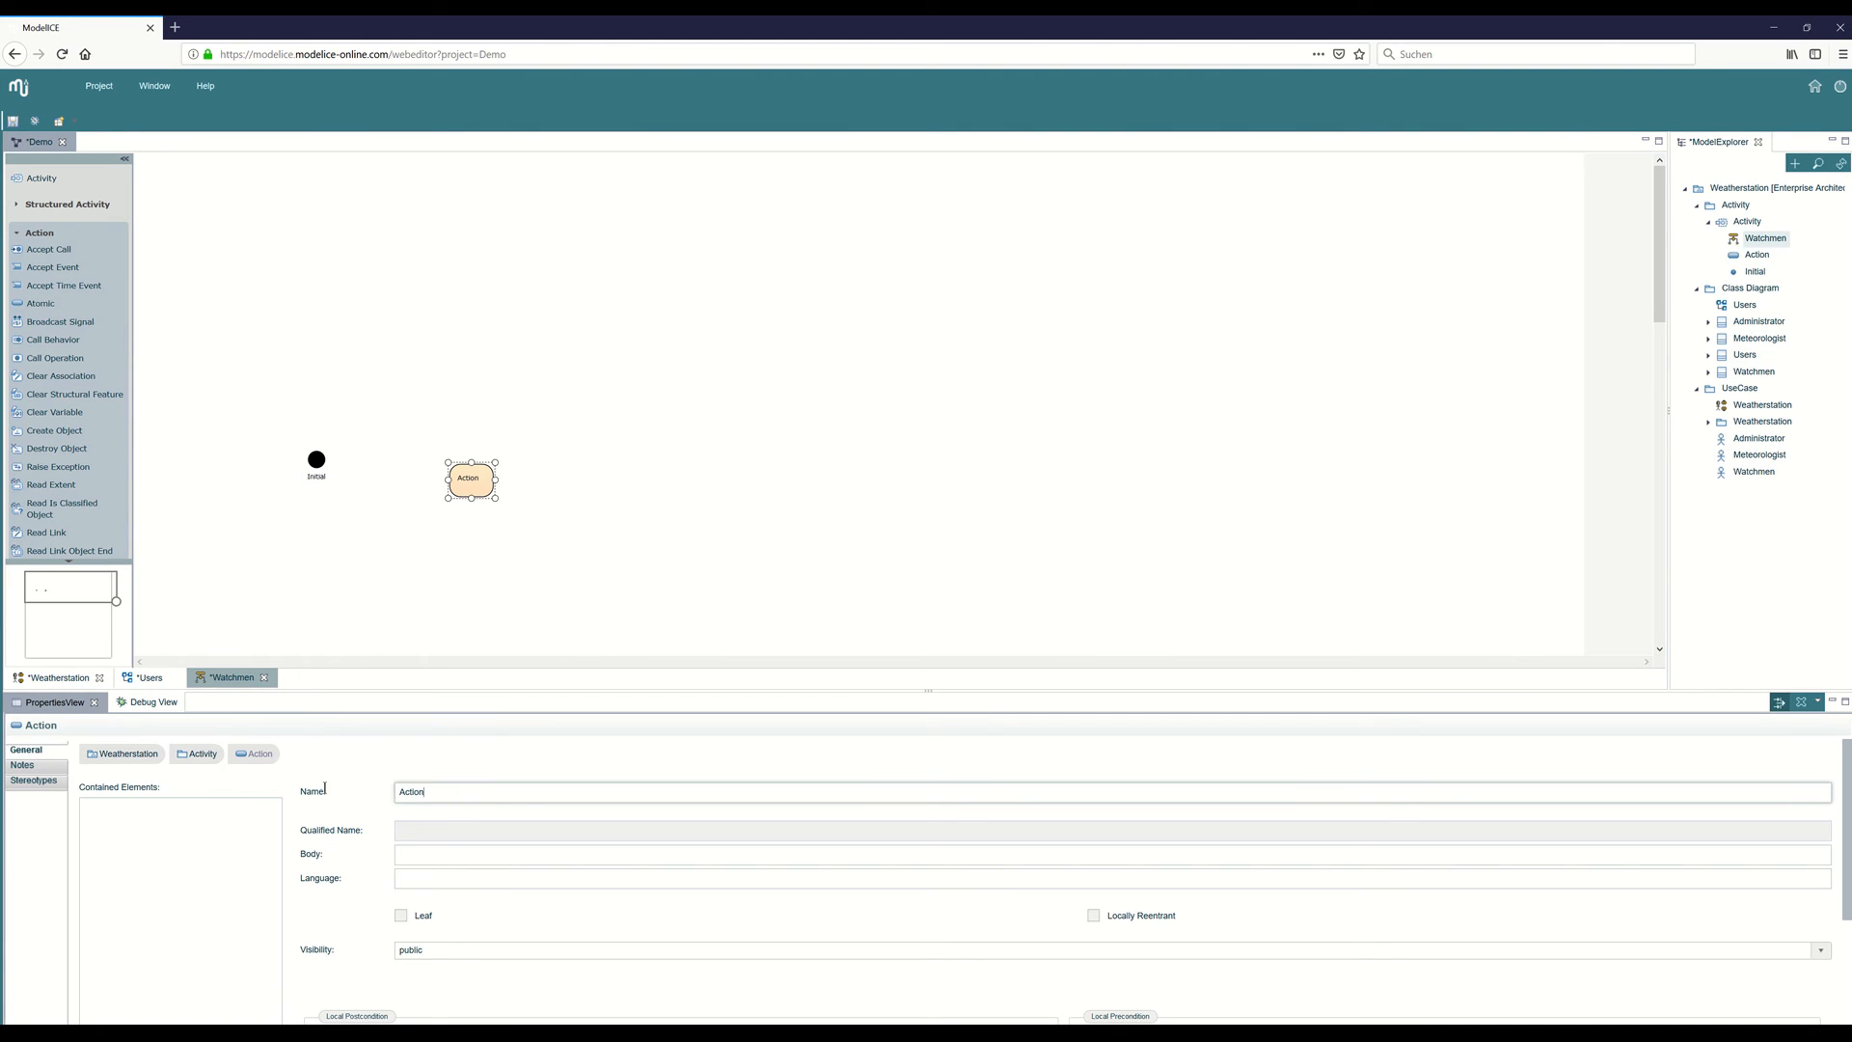
drag(425, 800, 325, 793)
text(Analyse Weather)
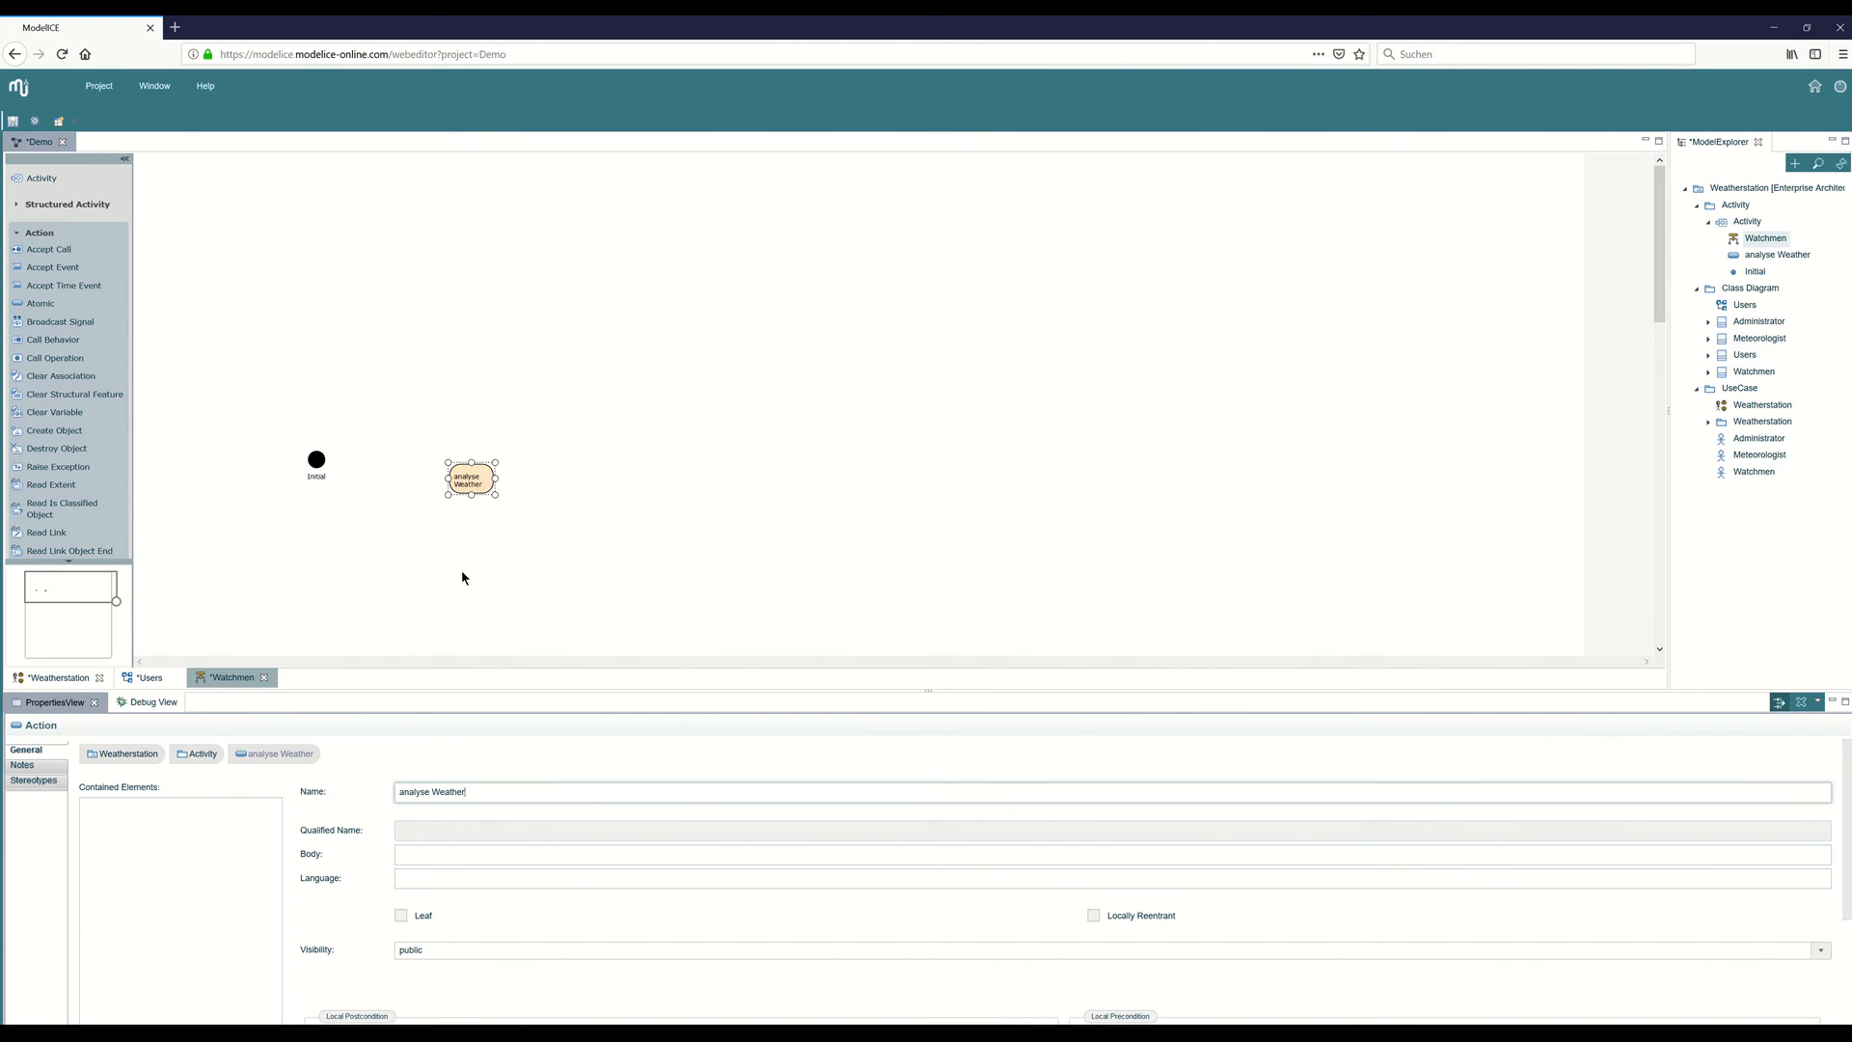
Connect the initial node to the analyse Weather action with a control flow and shift the action slightly up.
scroll(54, 468, down, 5)
scroll(55, 467, down, 5)
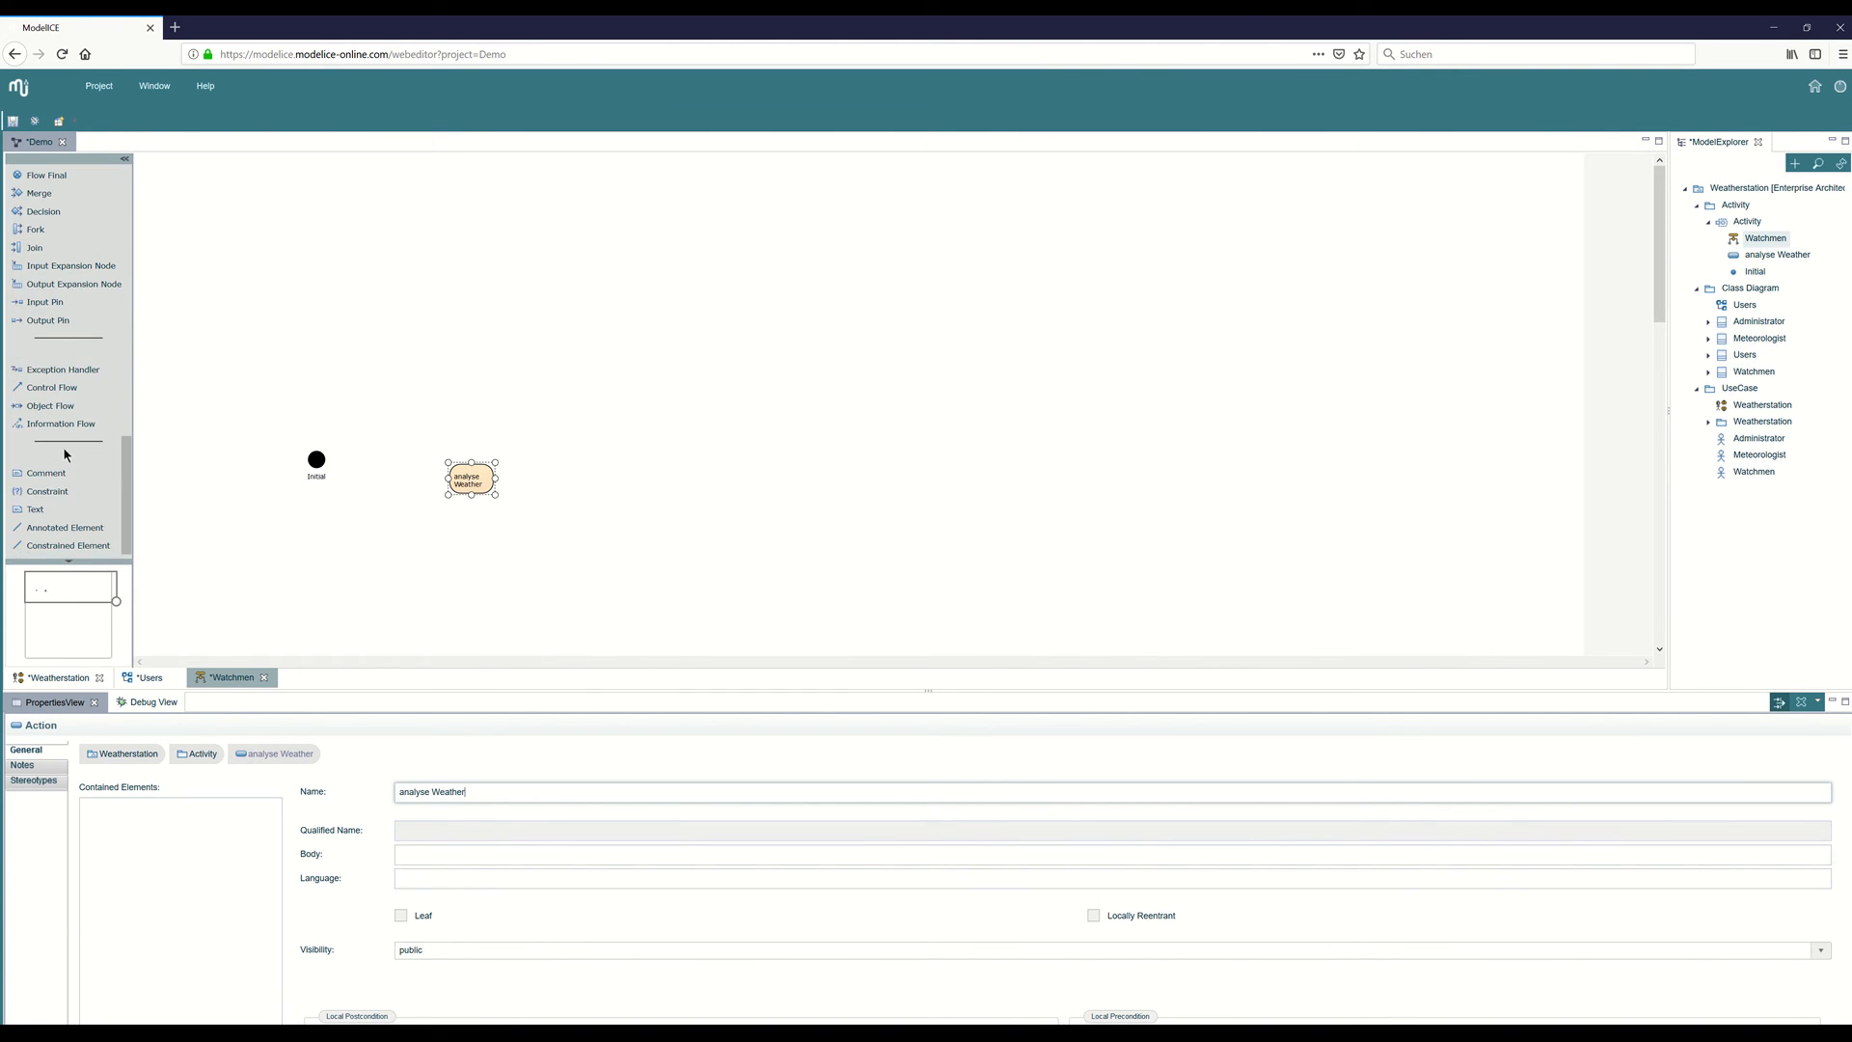
click(52, 387)
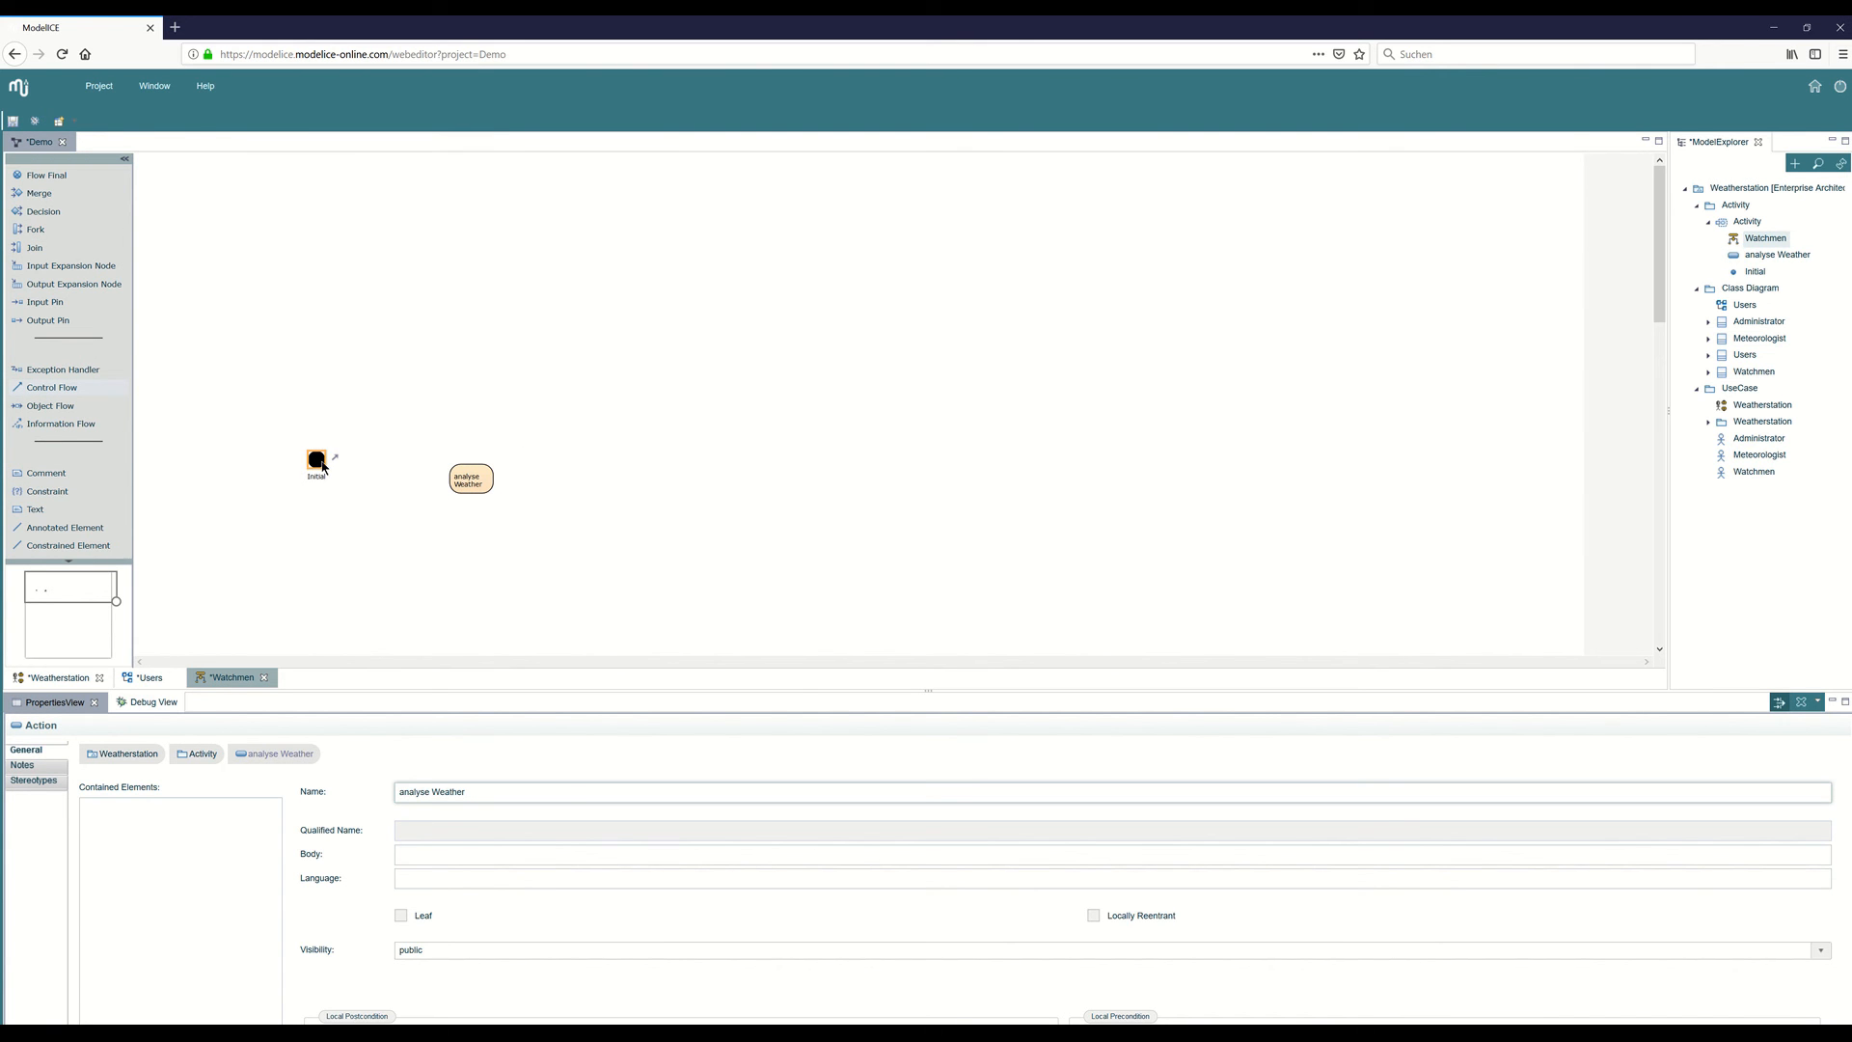
click(317, 460)
click(464, 477)
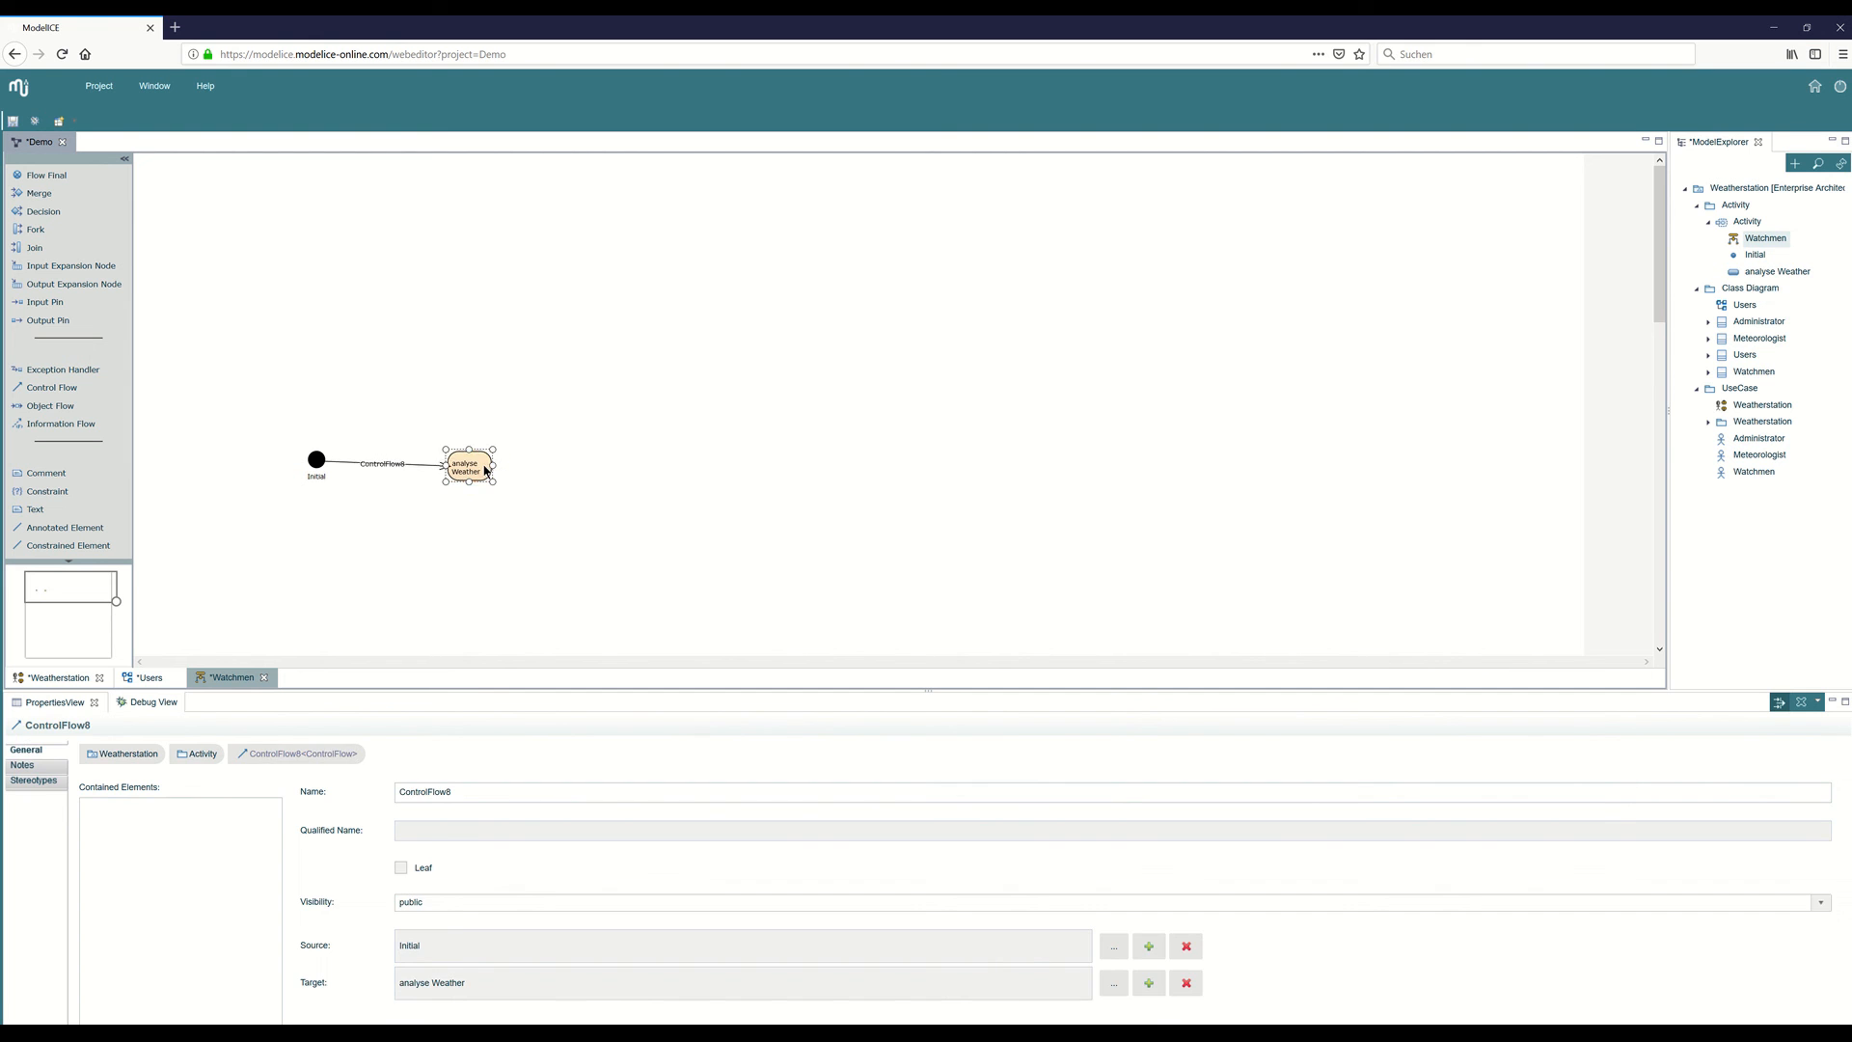
Add a decision node to the right of analyse Weather and connect the action to it with a control flow.
click(42, 211)
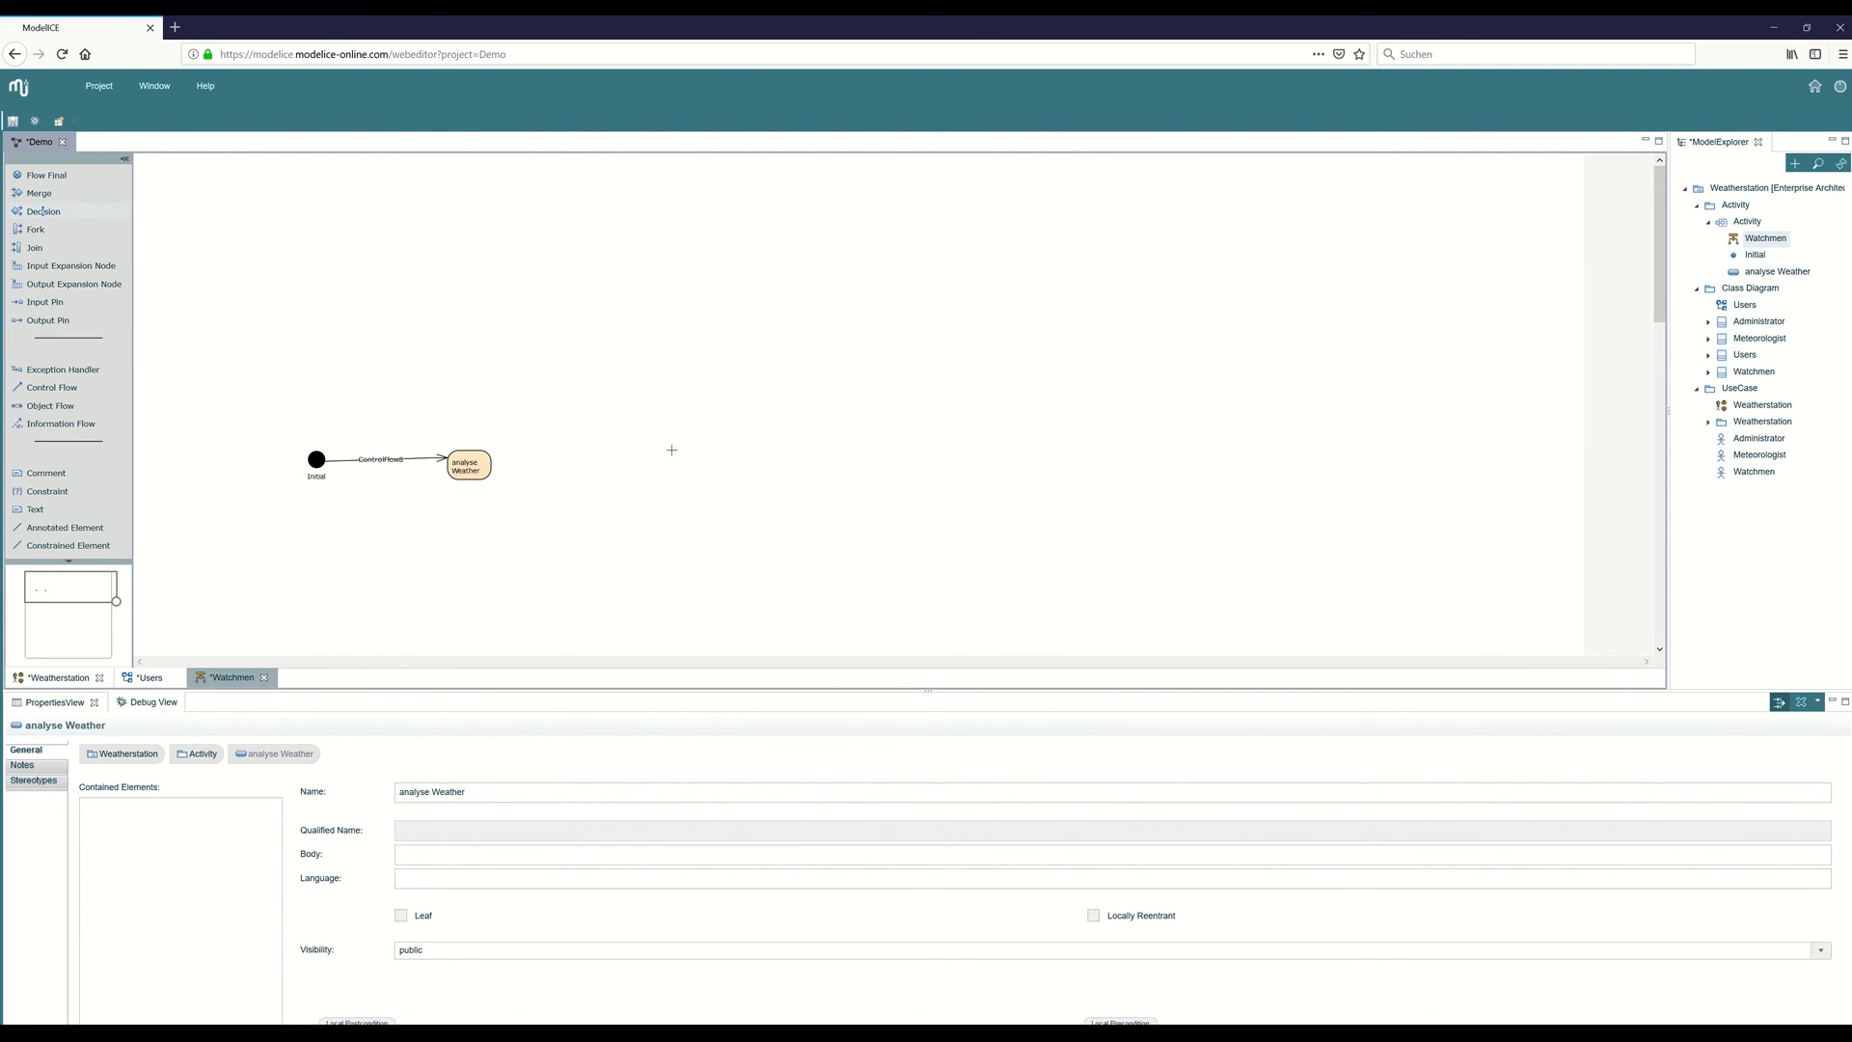
click(579, 456)
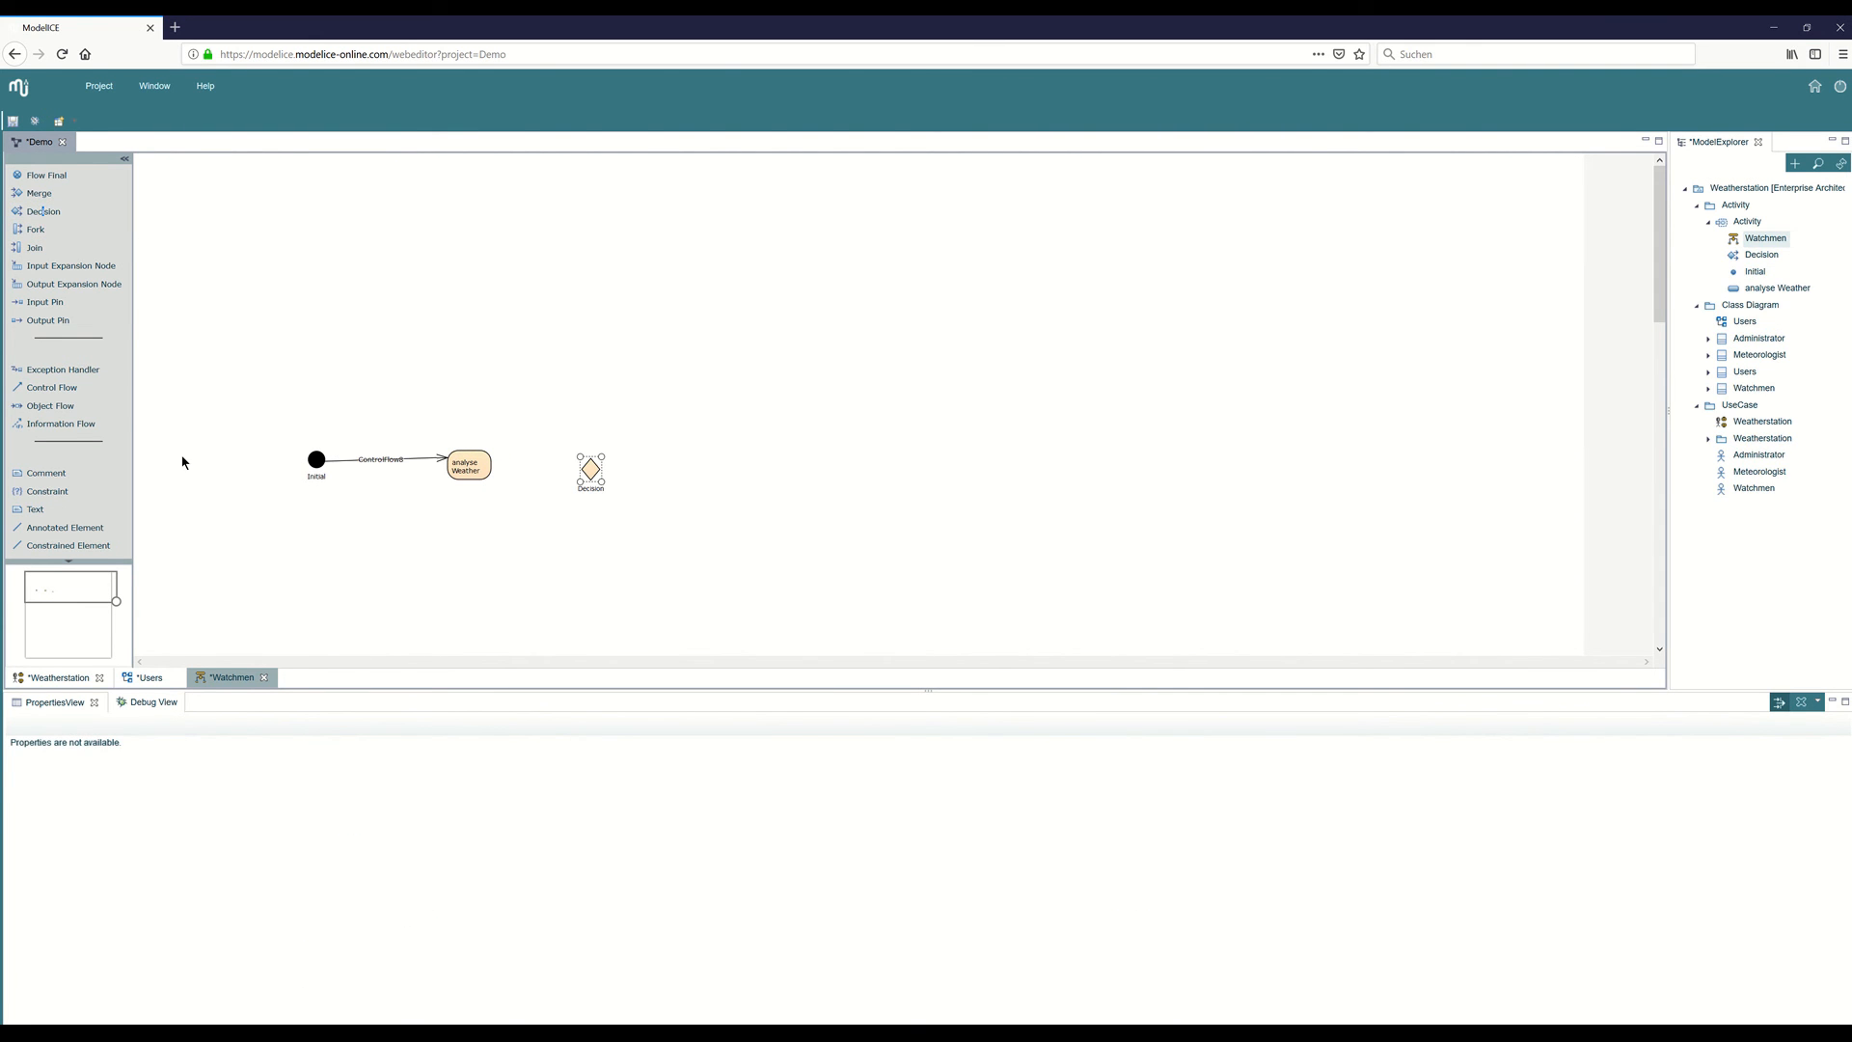
click(58, 388)
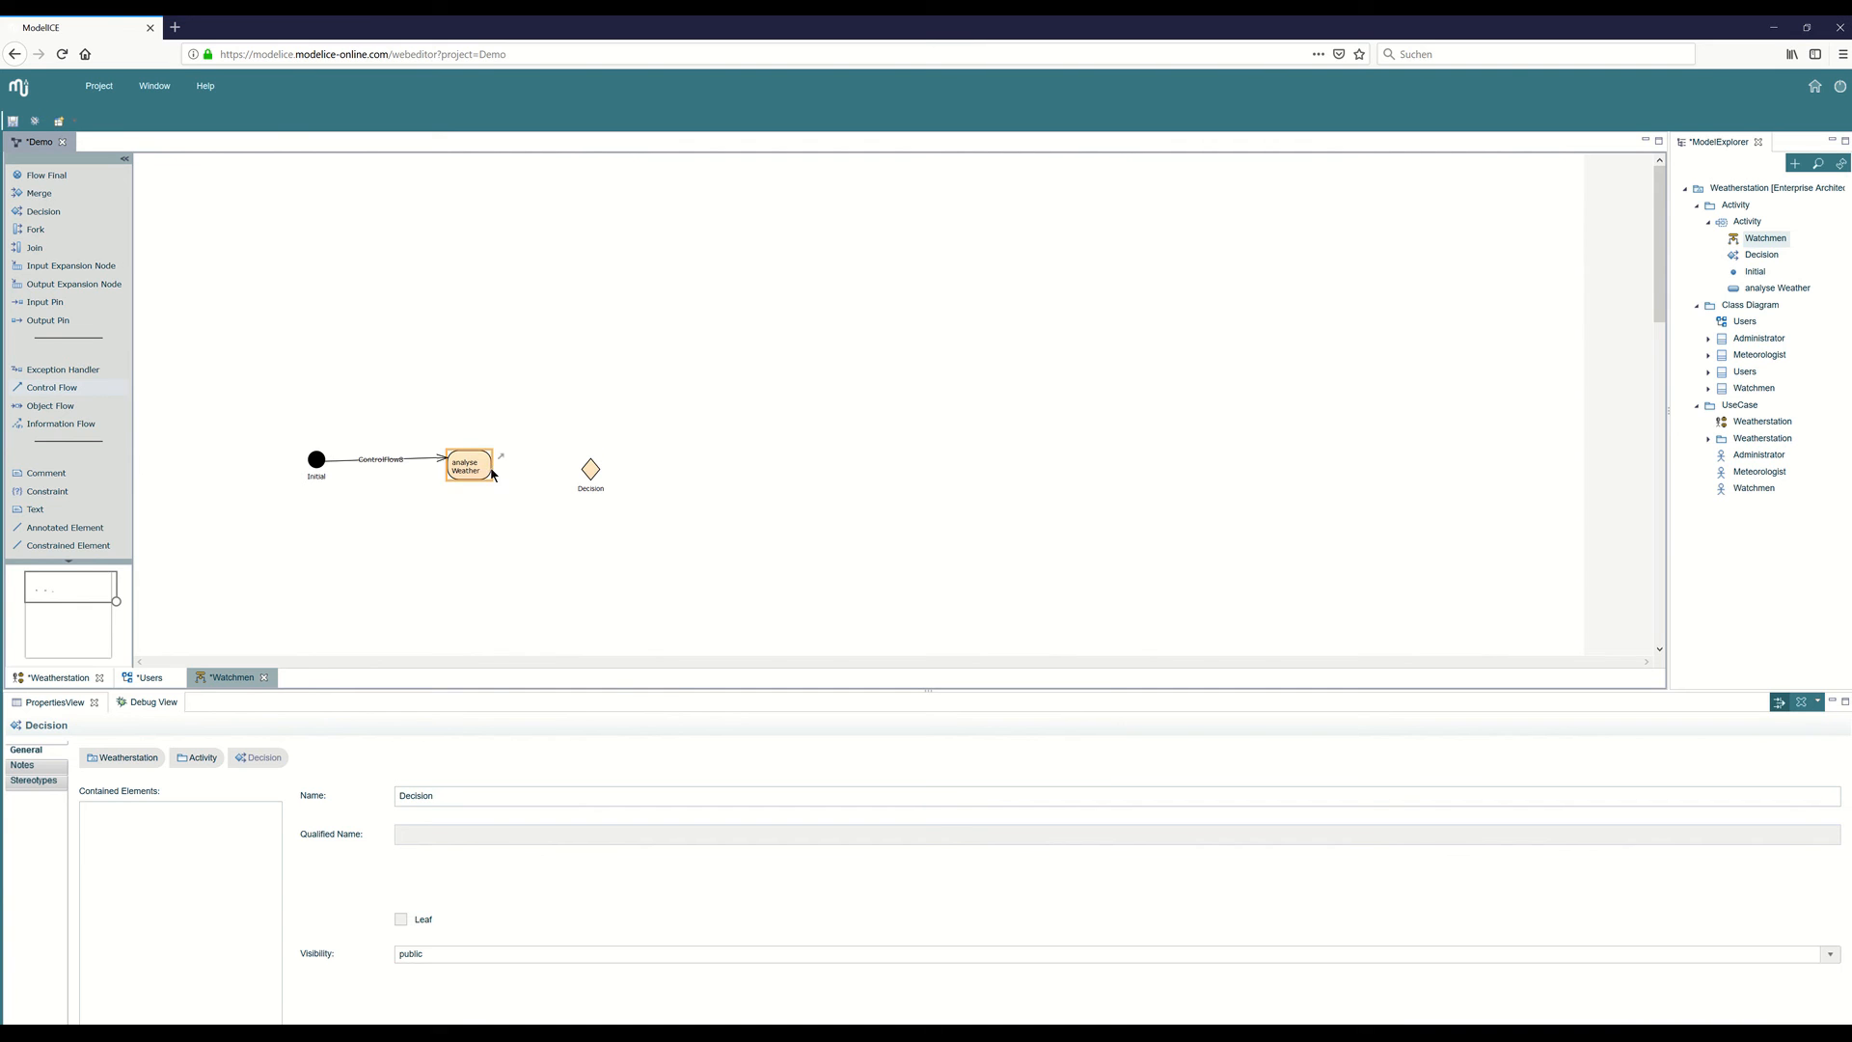
click(591, 469)
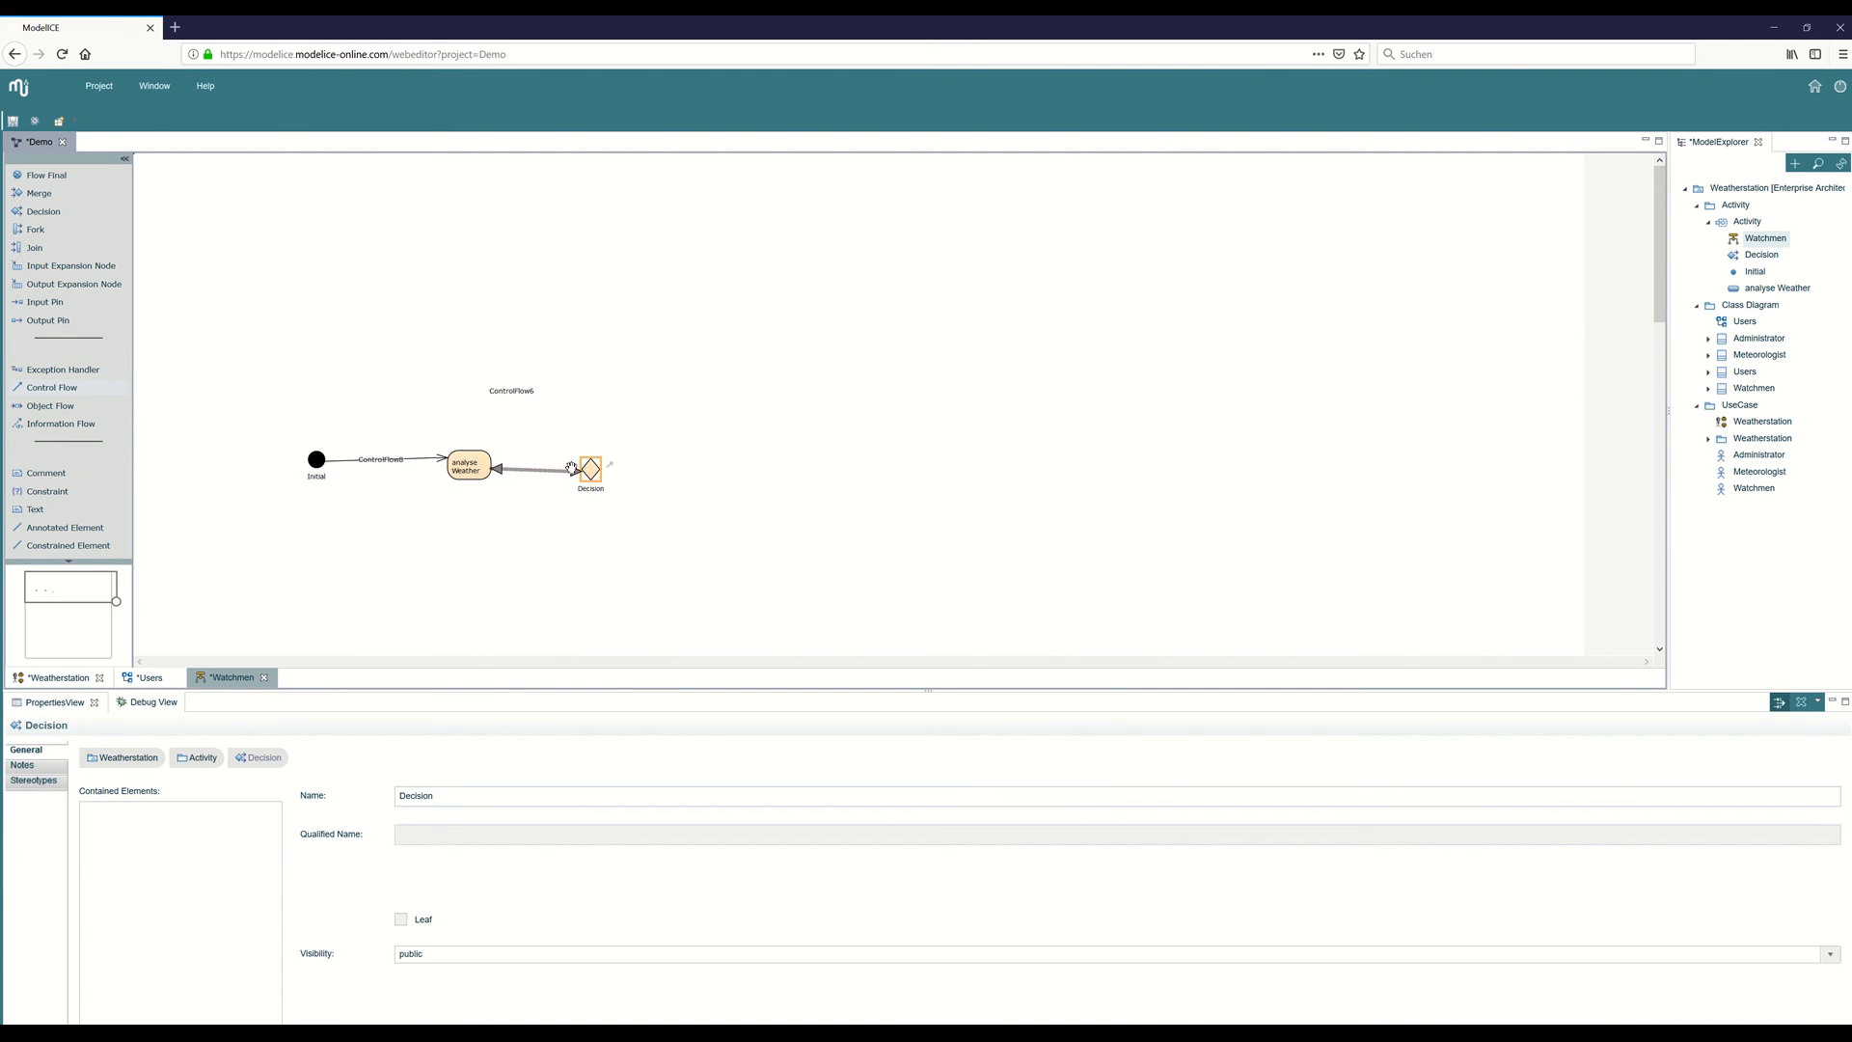
Add an atomic action named "check Sensor Status" below the decision node.
scroll(56, 287, up, 5)
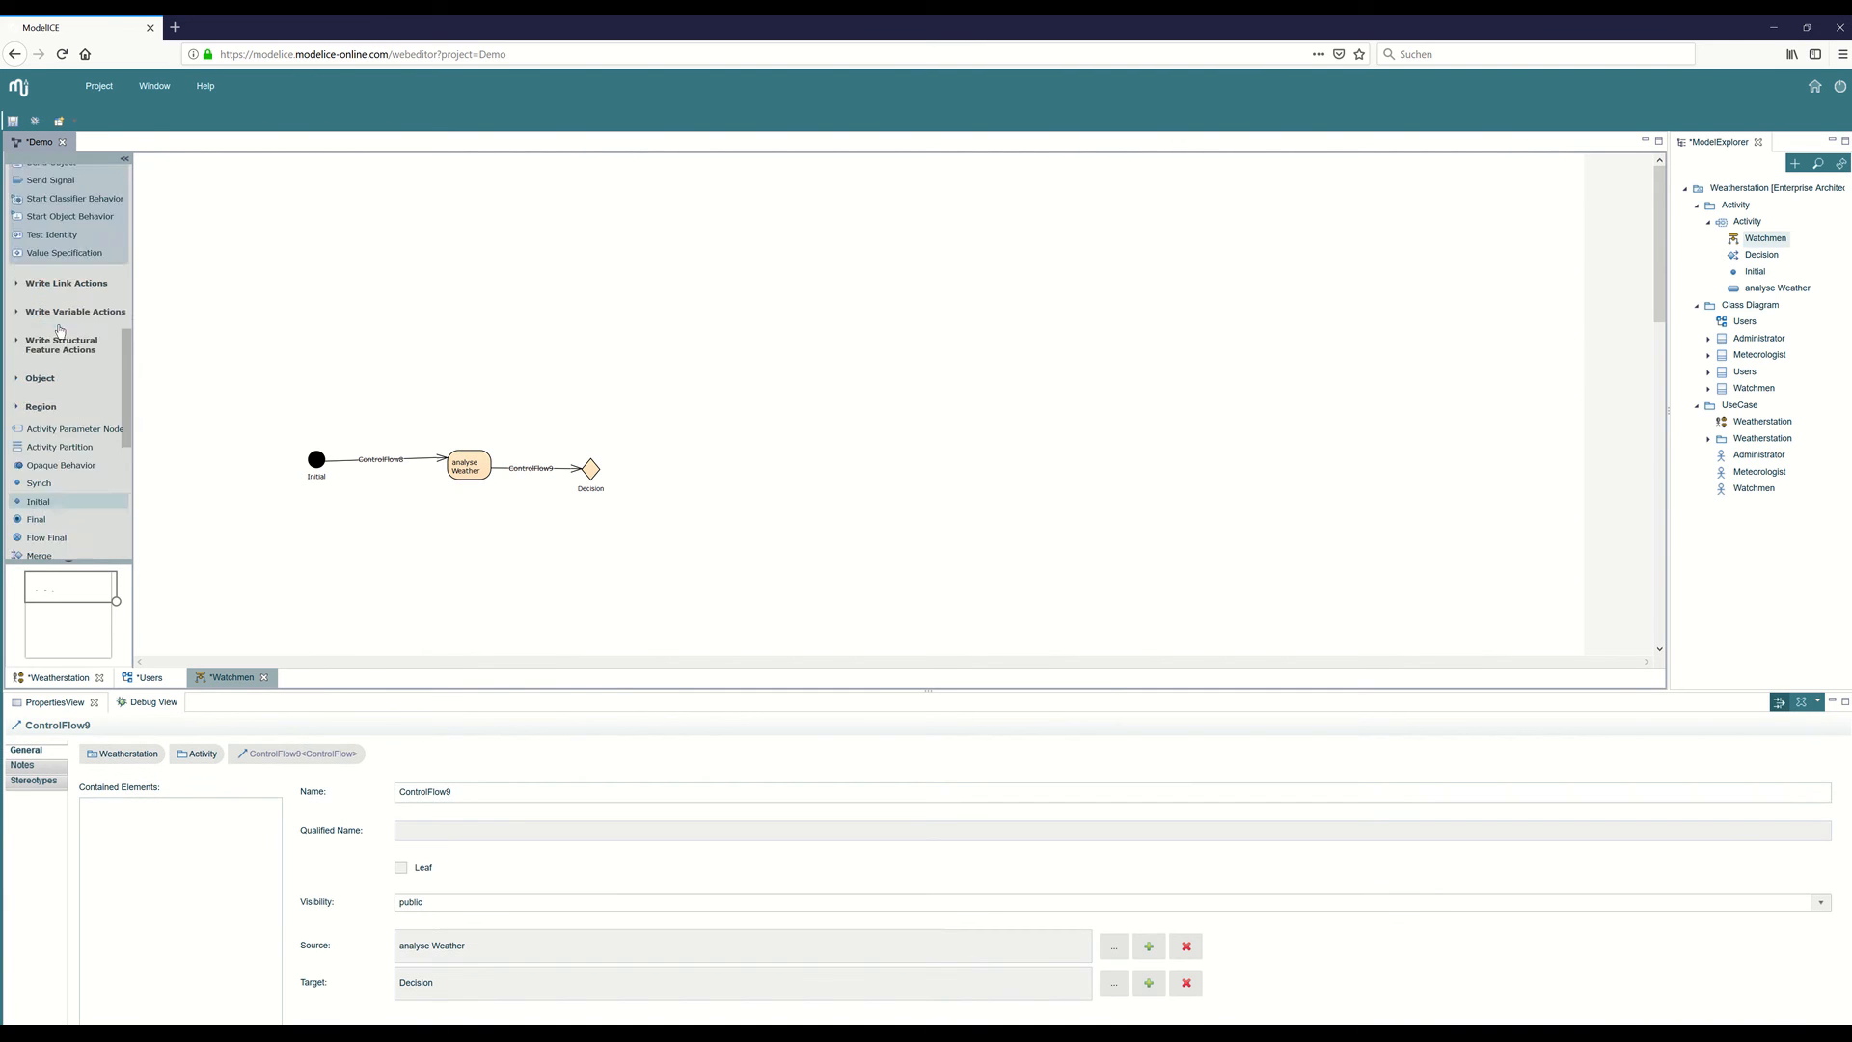
click(38, 305)
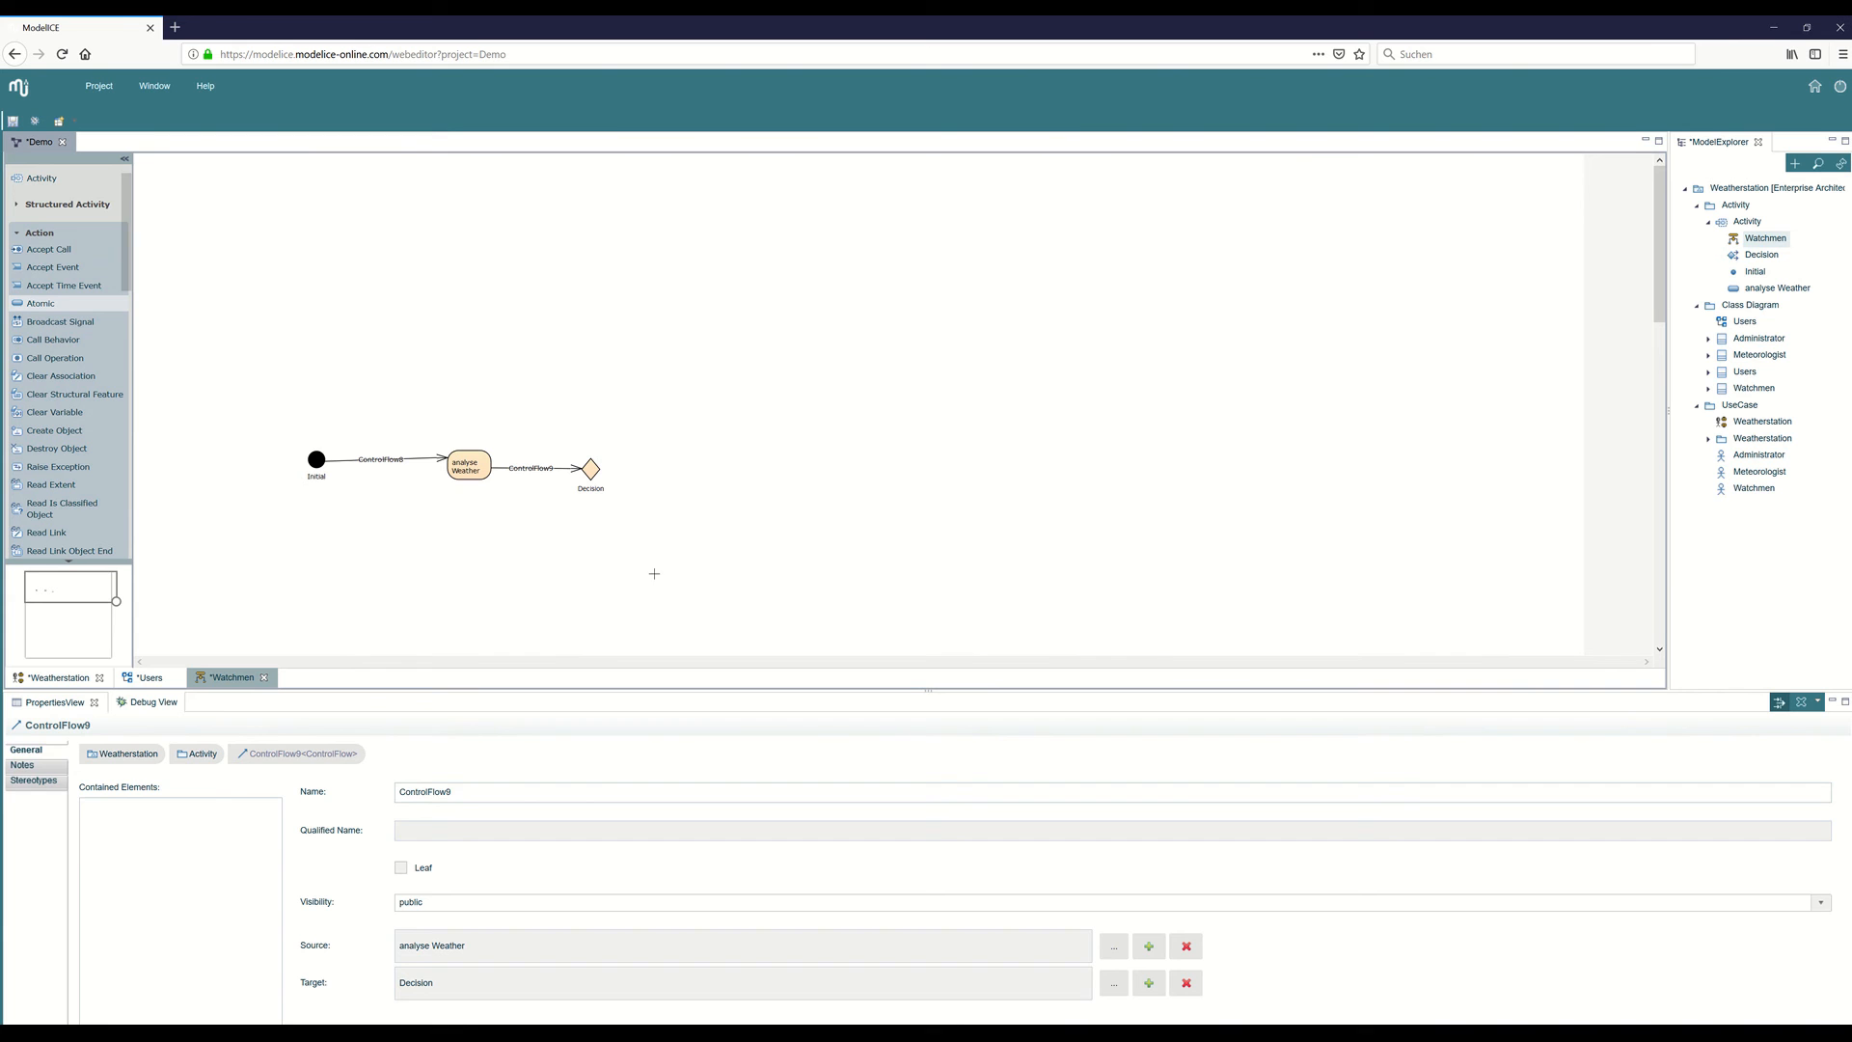
click(586, 548)
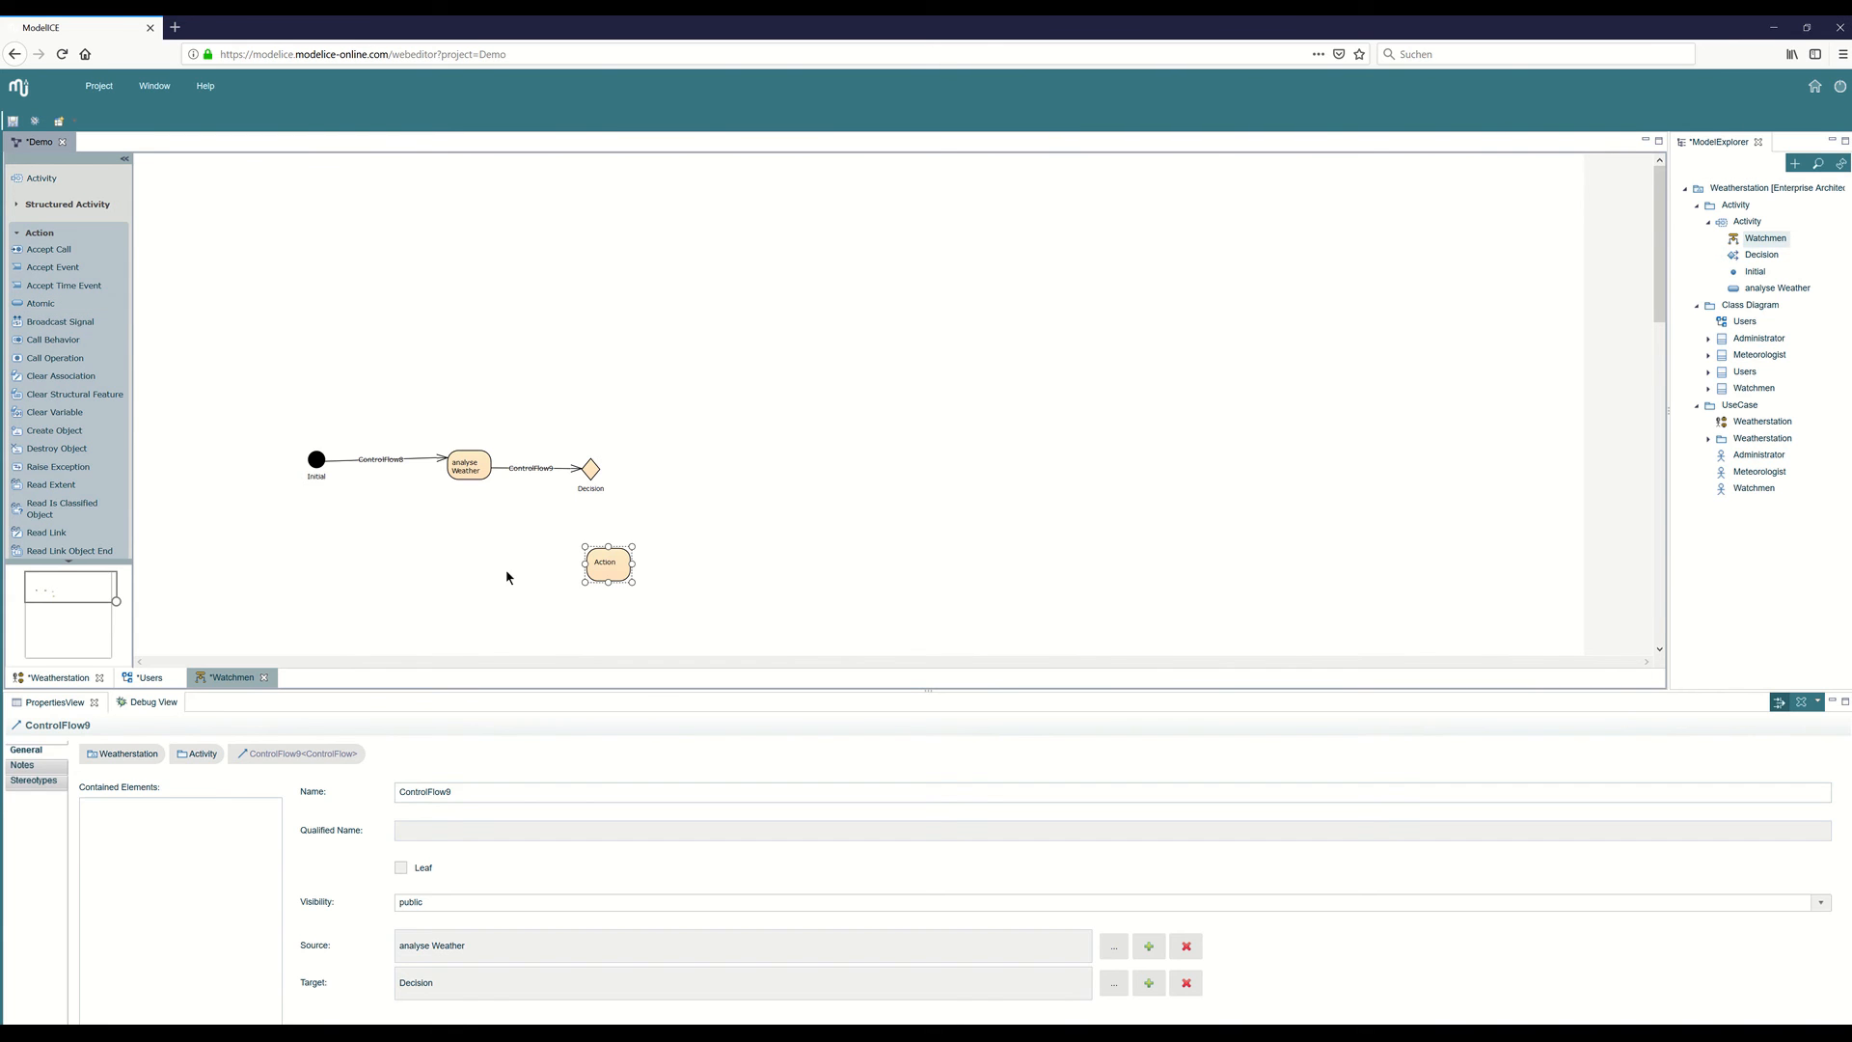
click(592, 576)
double_click(440, 791)
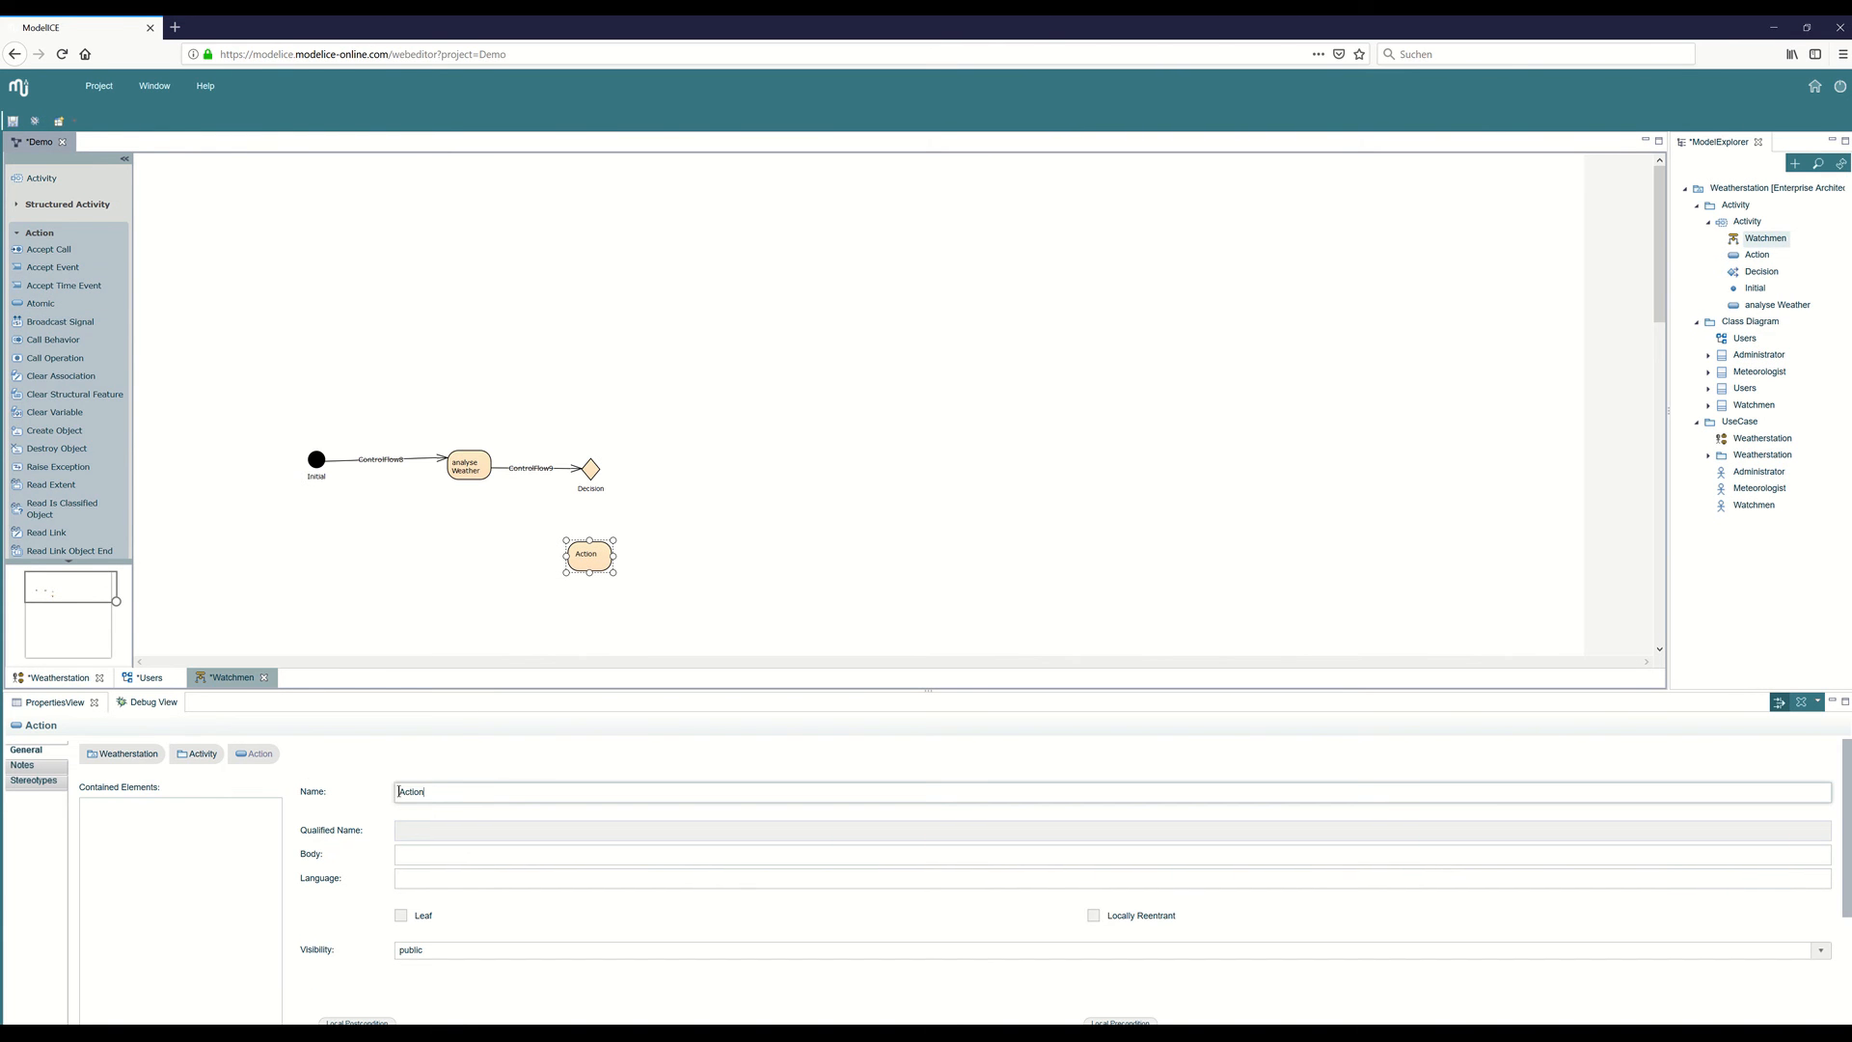
text(check Sensor Status)
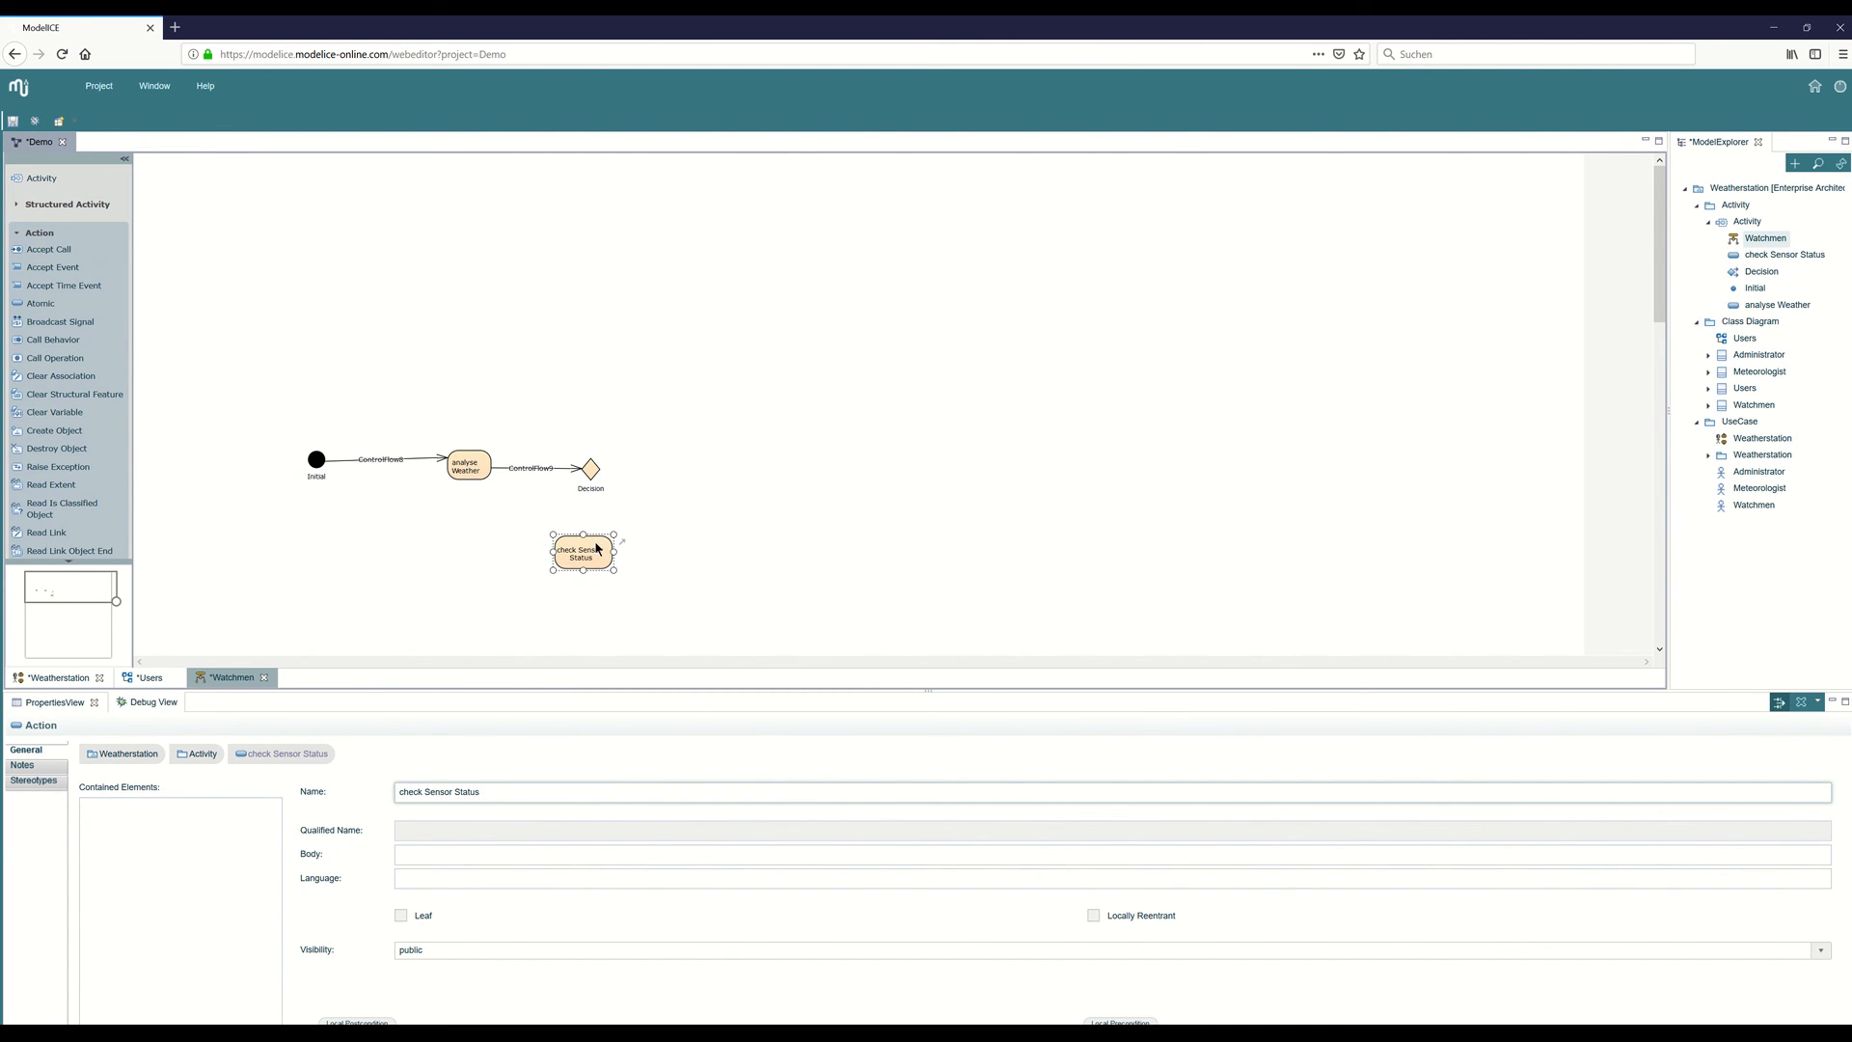
Draw a control flow from the decision node to check Sensor Status and name it "Danger".
scroll(81, 318, down, 10)
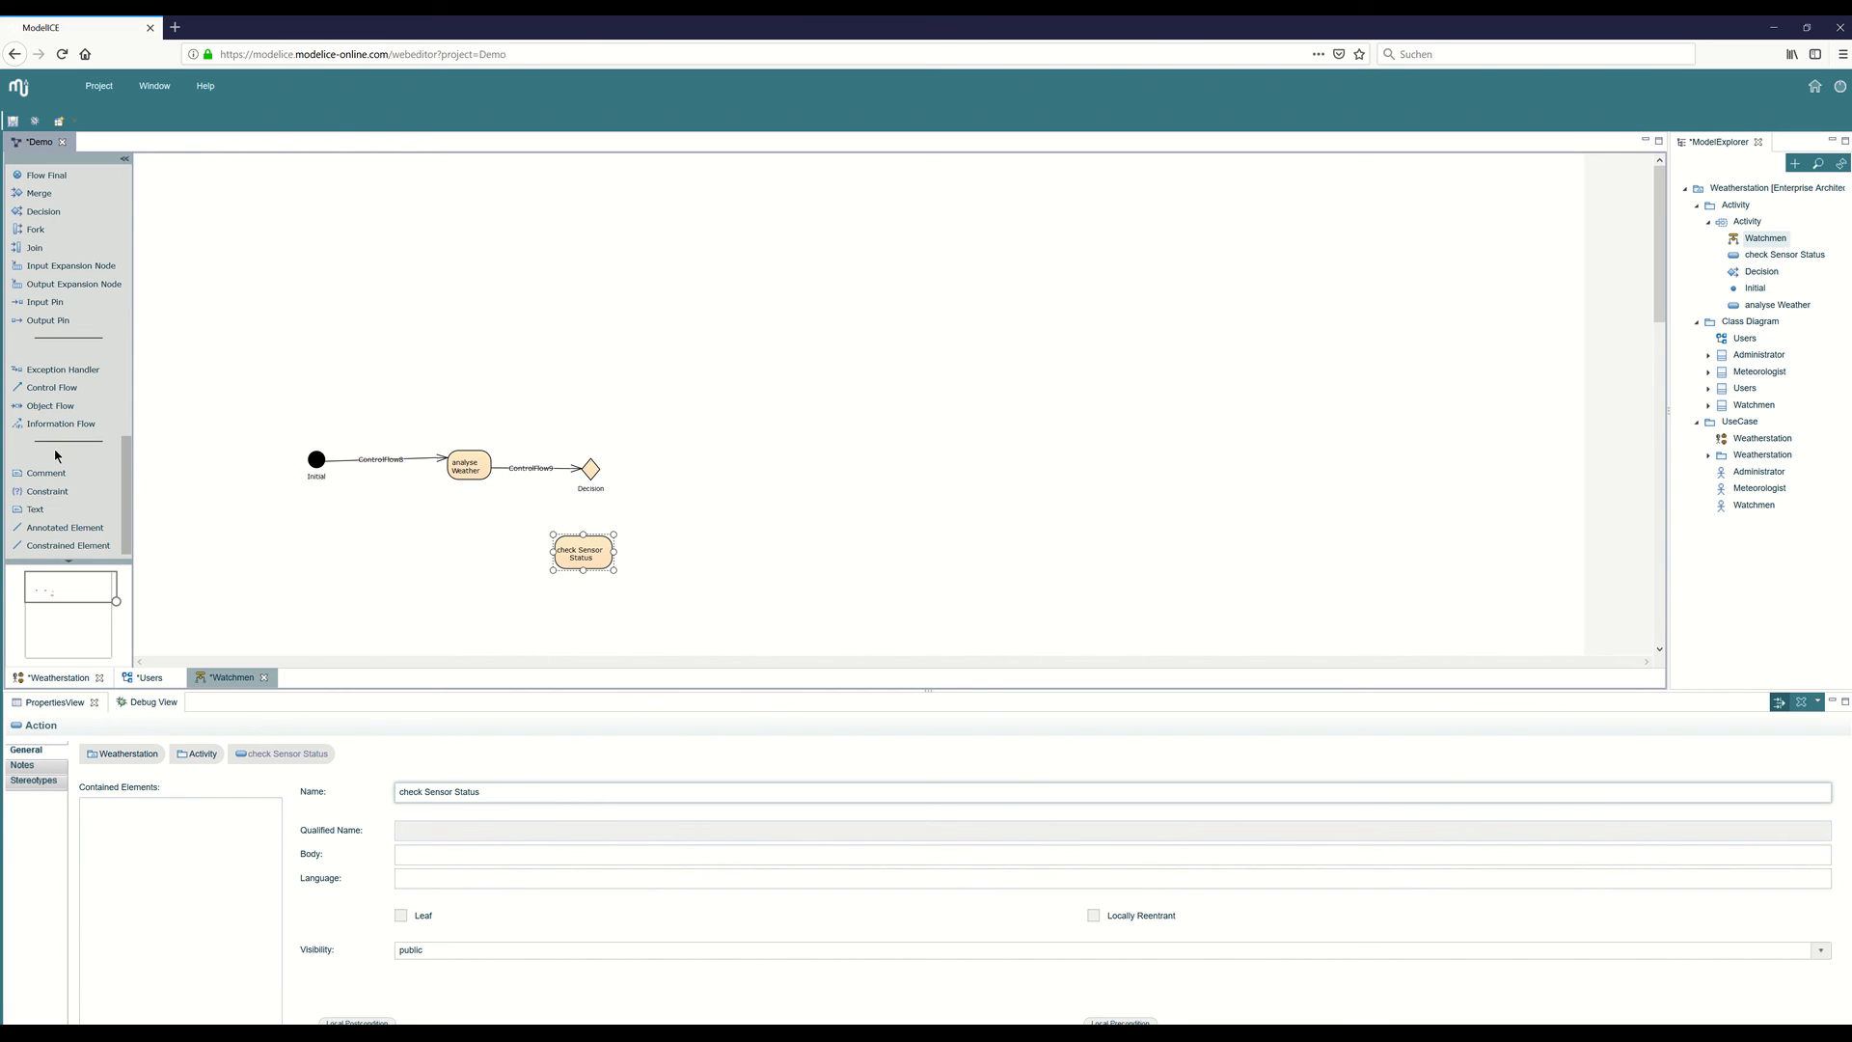
click(52, 387)
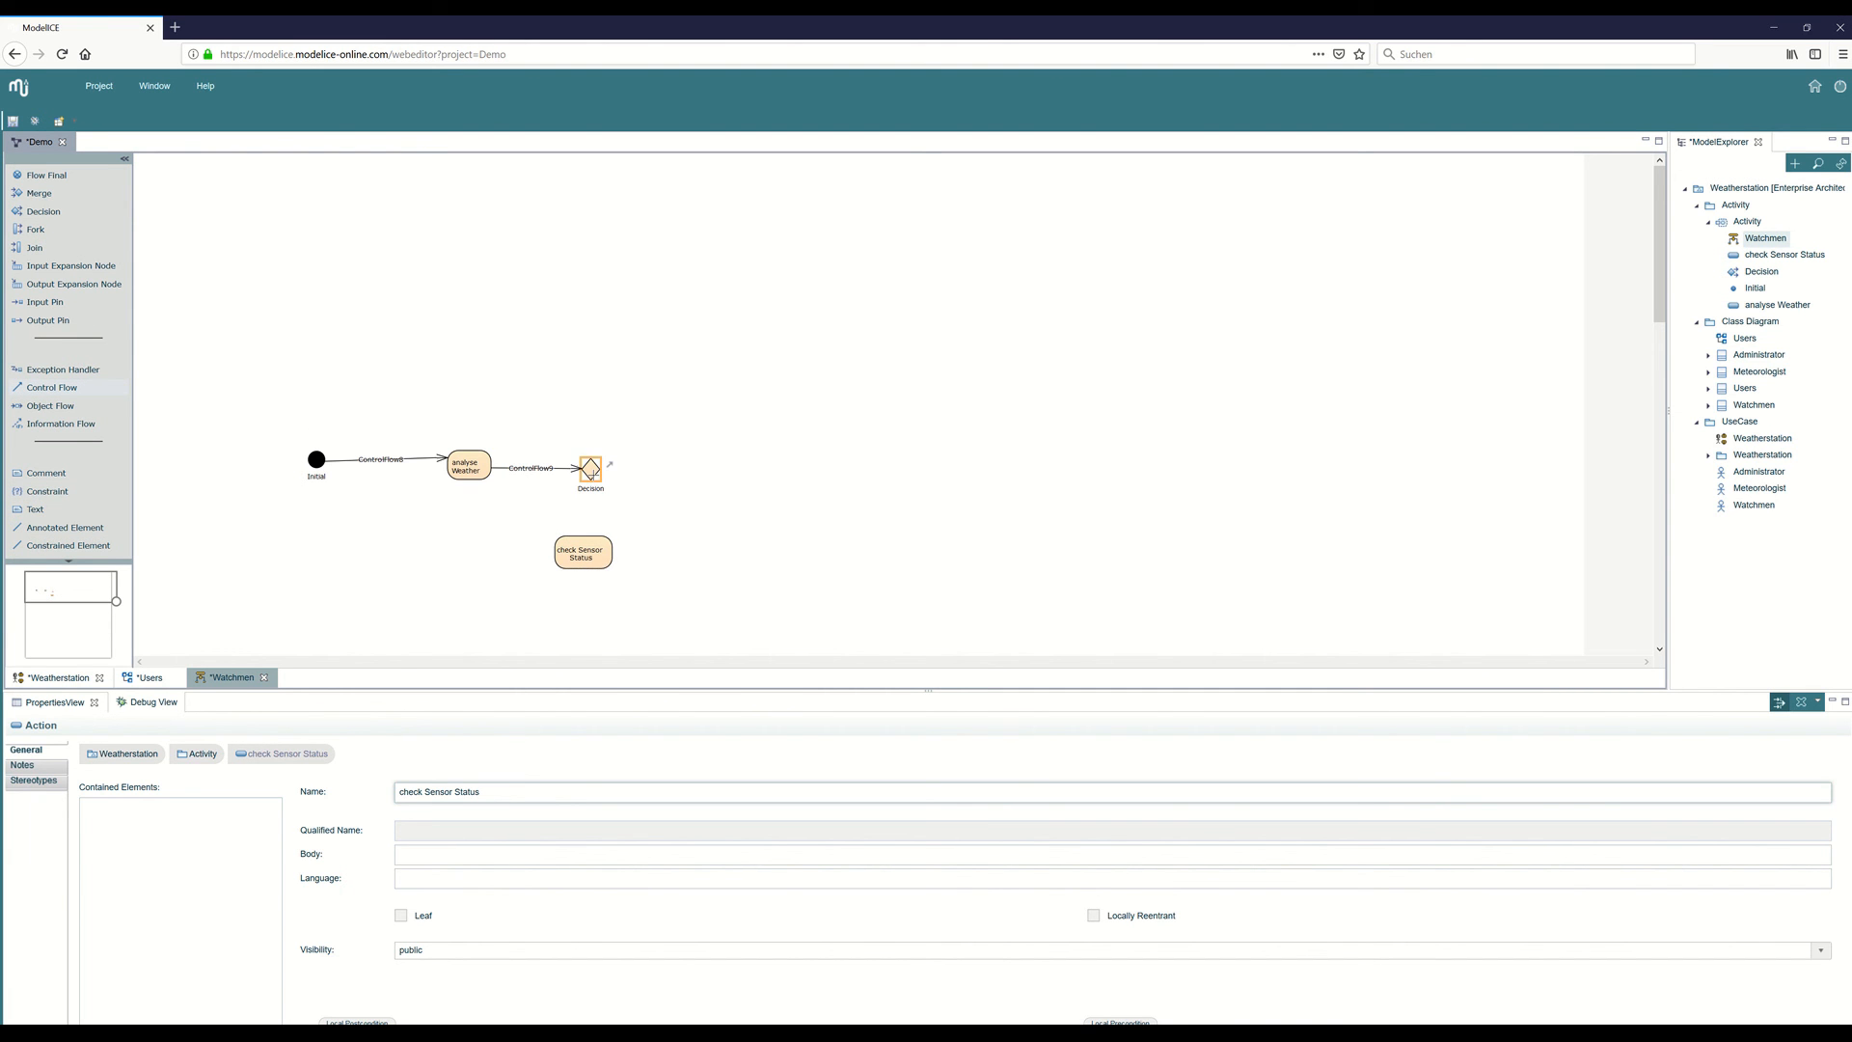
click(590, 471)
click(590, 548)
click(591, 551)
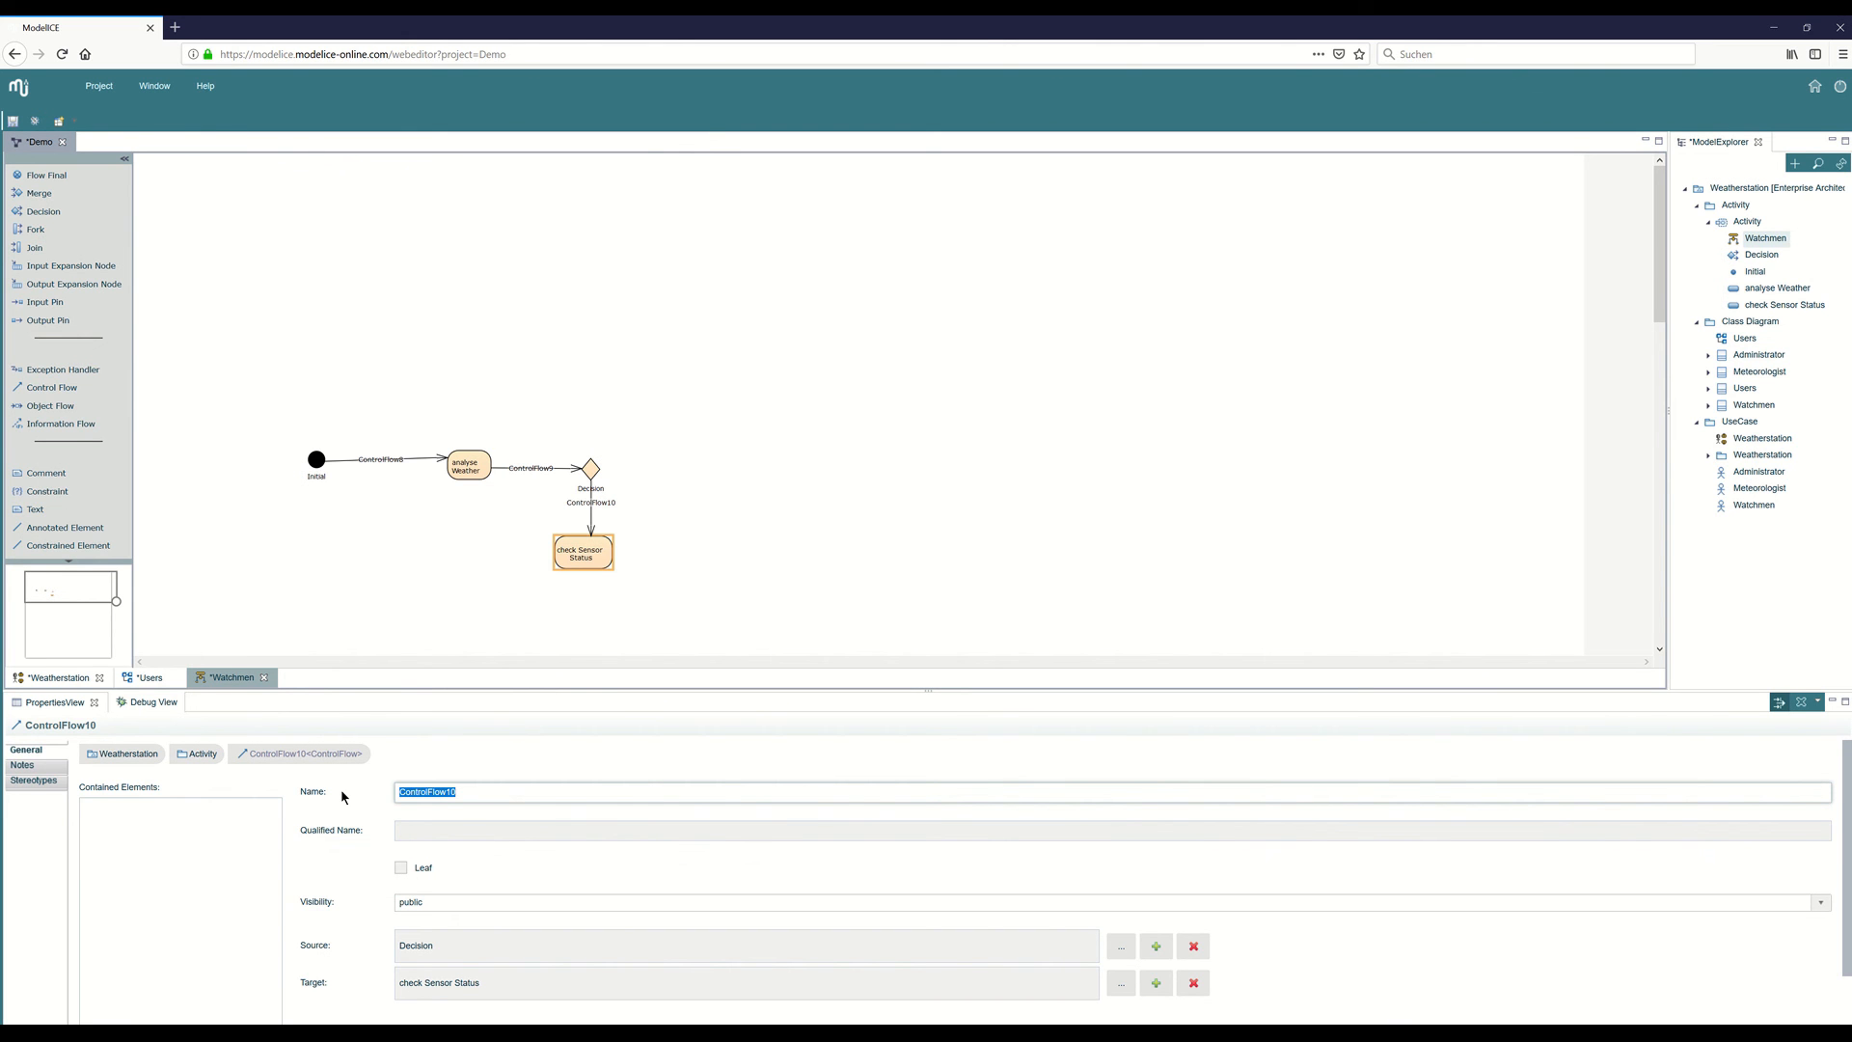
text(Danger)
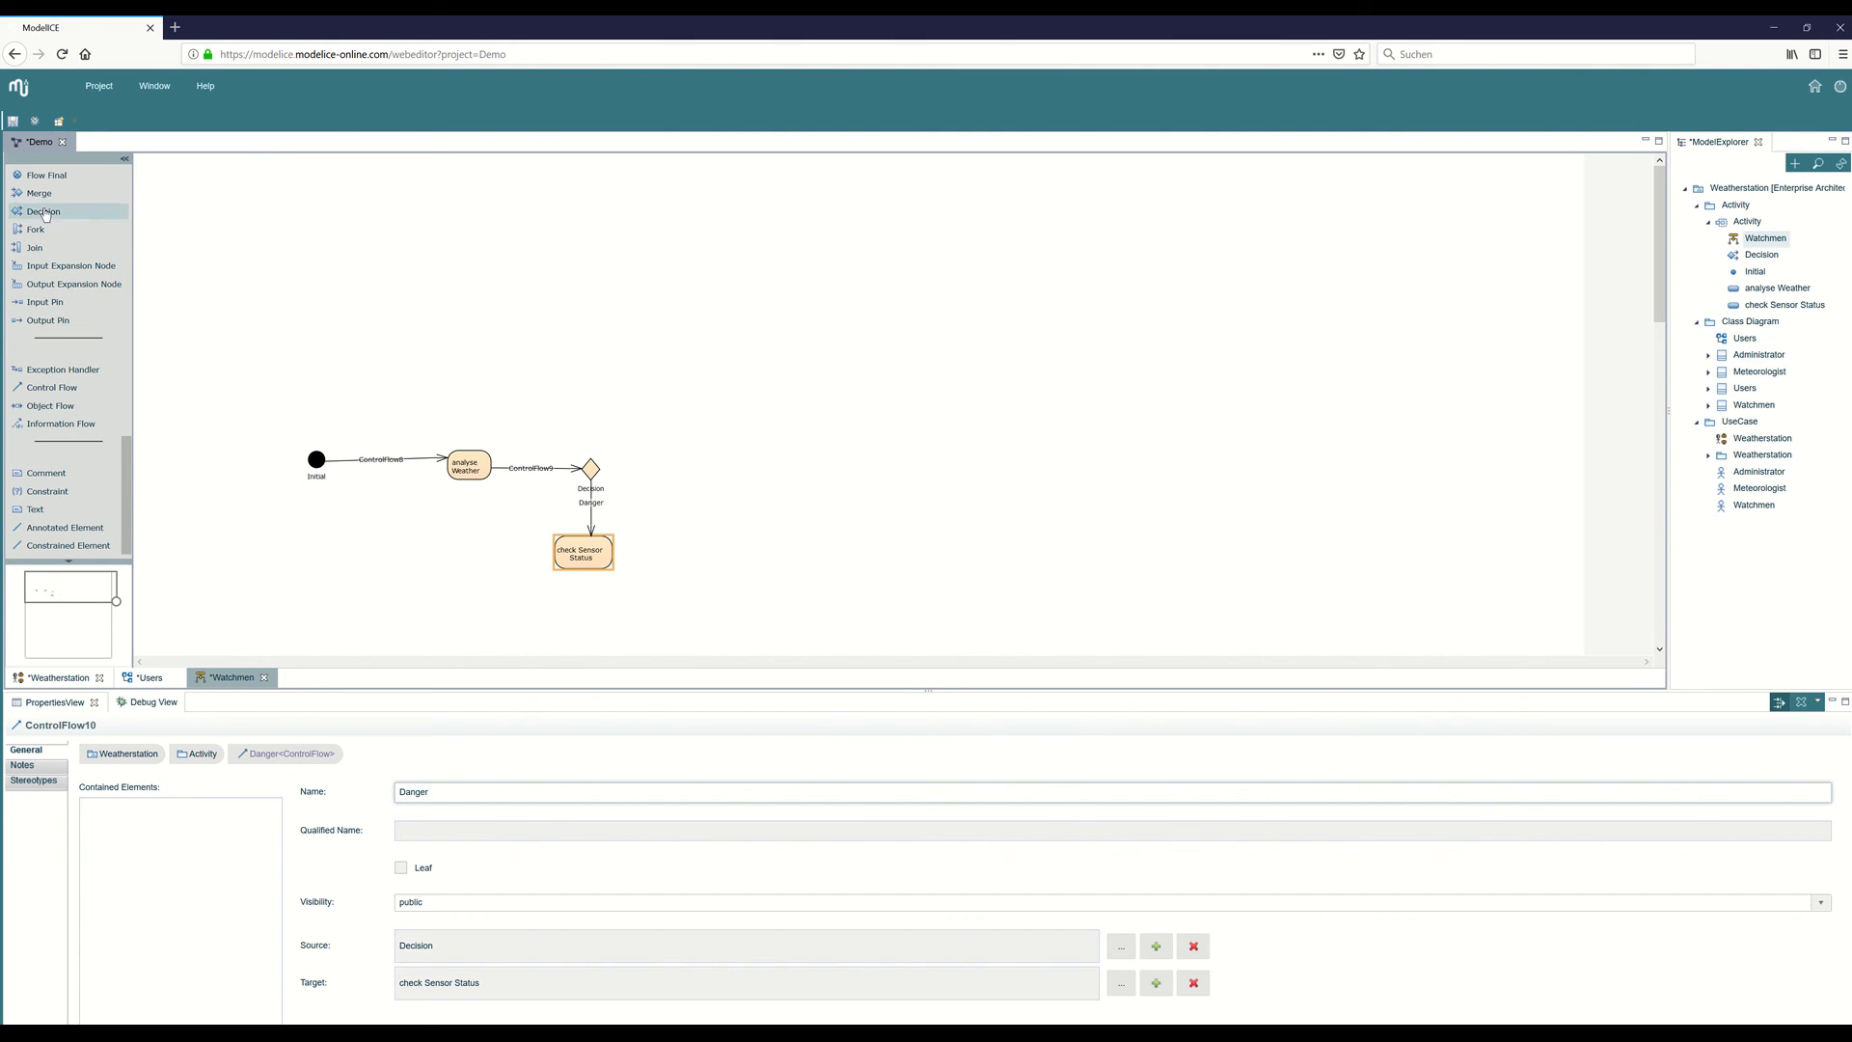
Place a second decision node to the right of the check Sensor Status action.
click(43, 211)
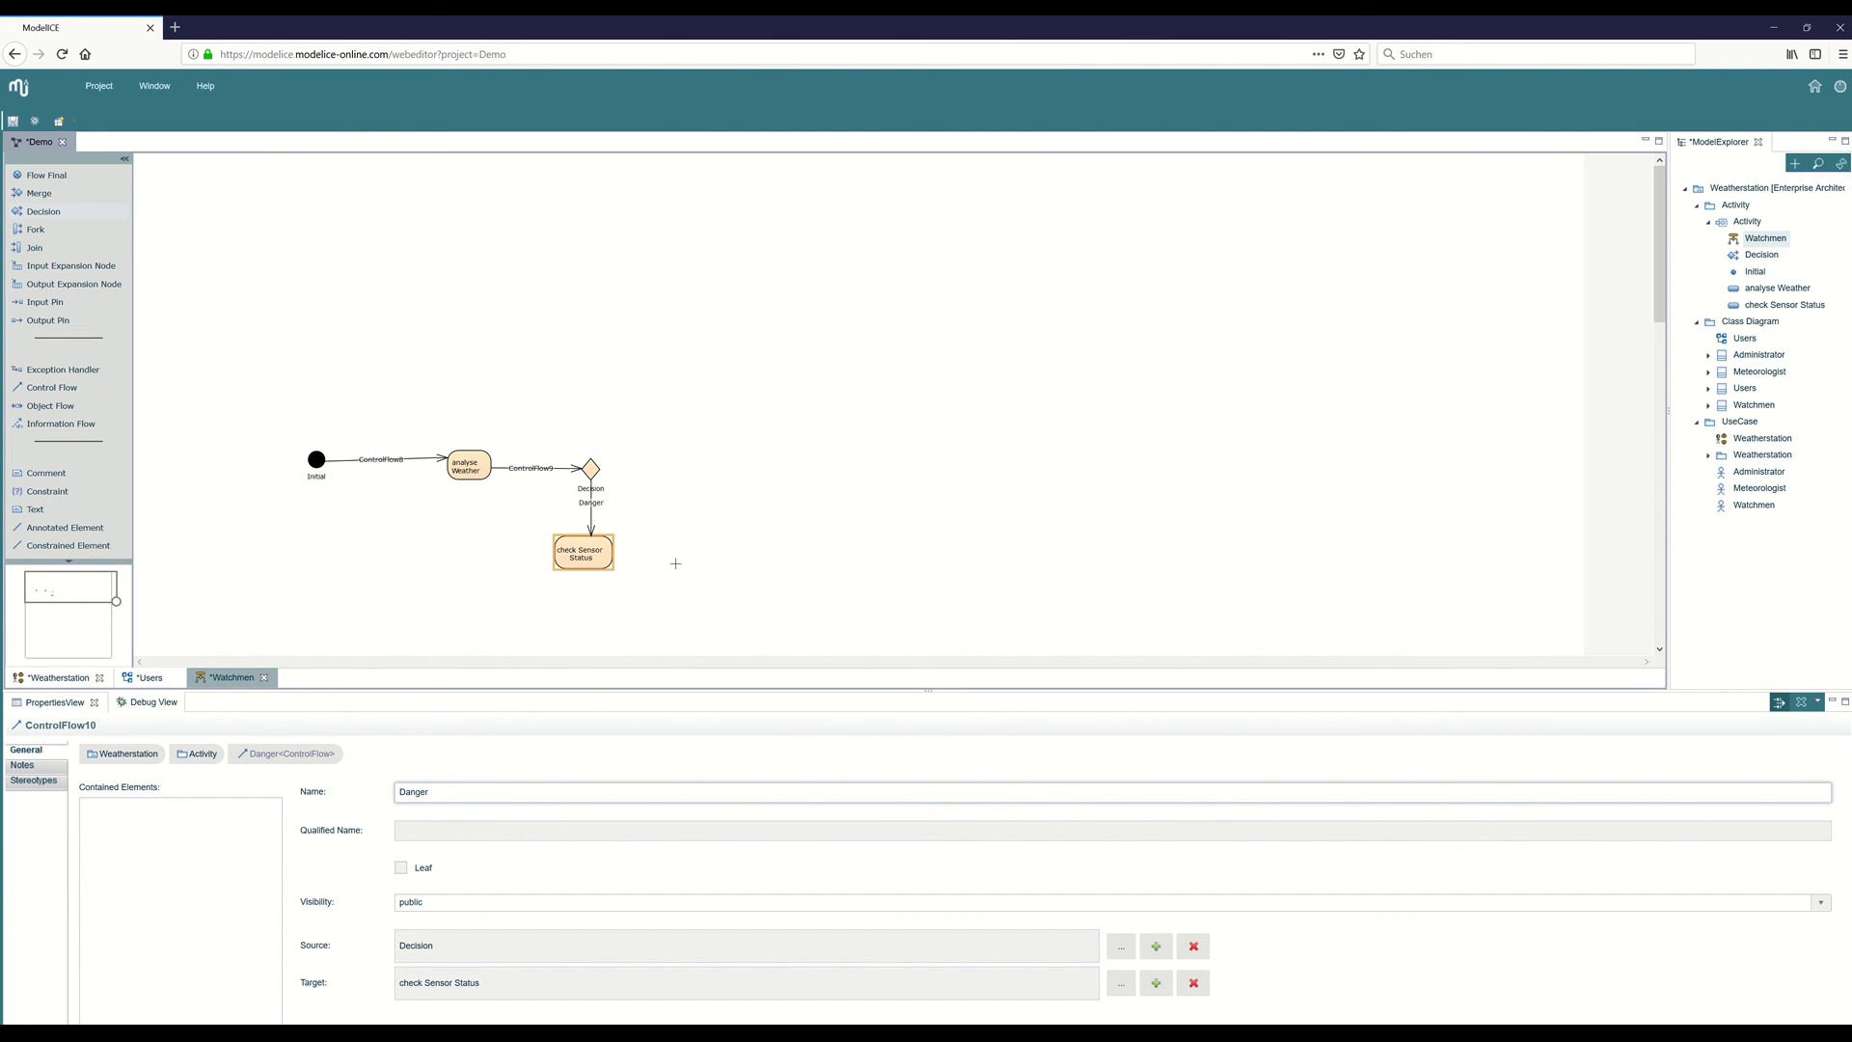
click(710, 546)
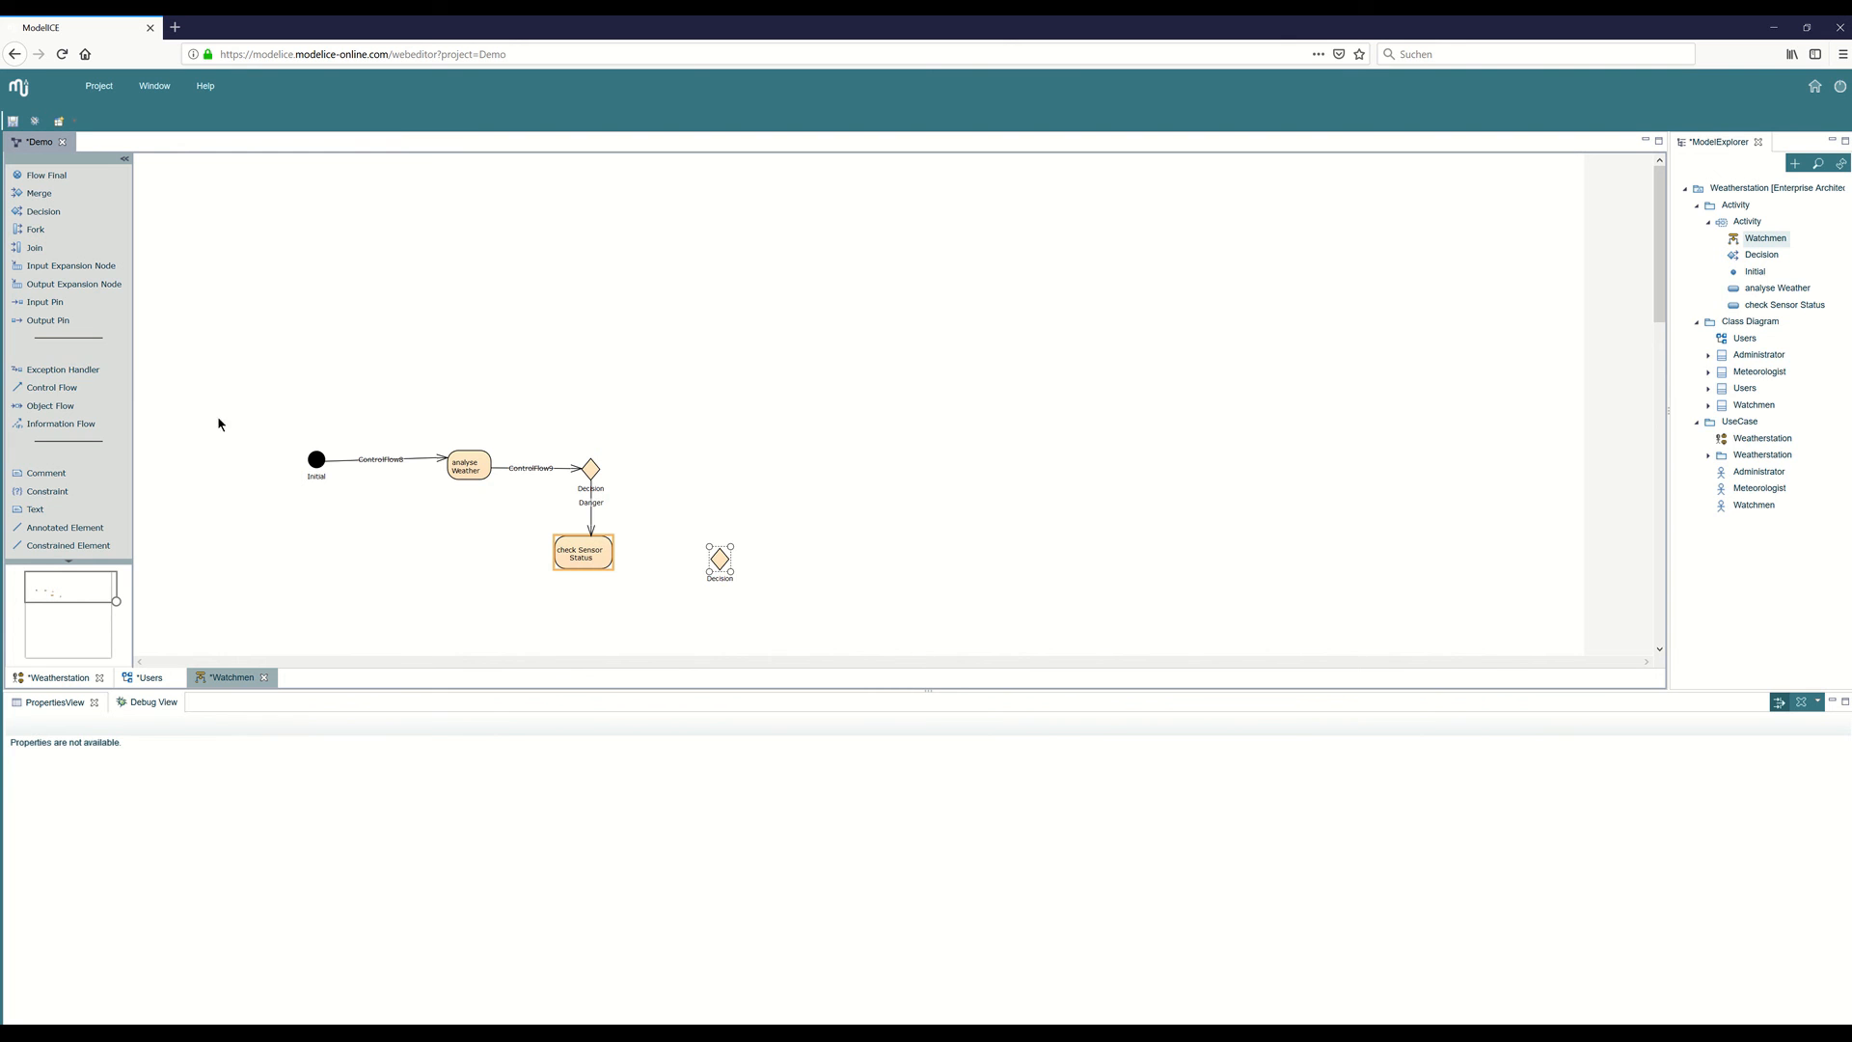
Draw a control flow from the check Sensor Status action to the second decision node.
click(52, 387)
click(610, 558)
click(722, 563)
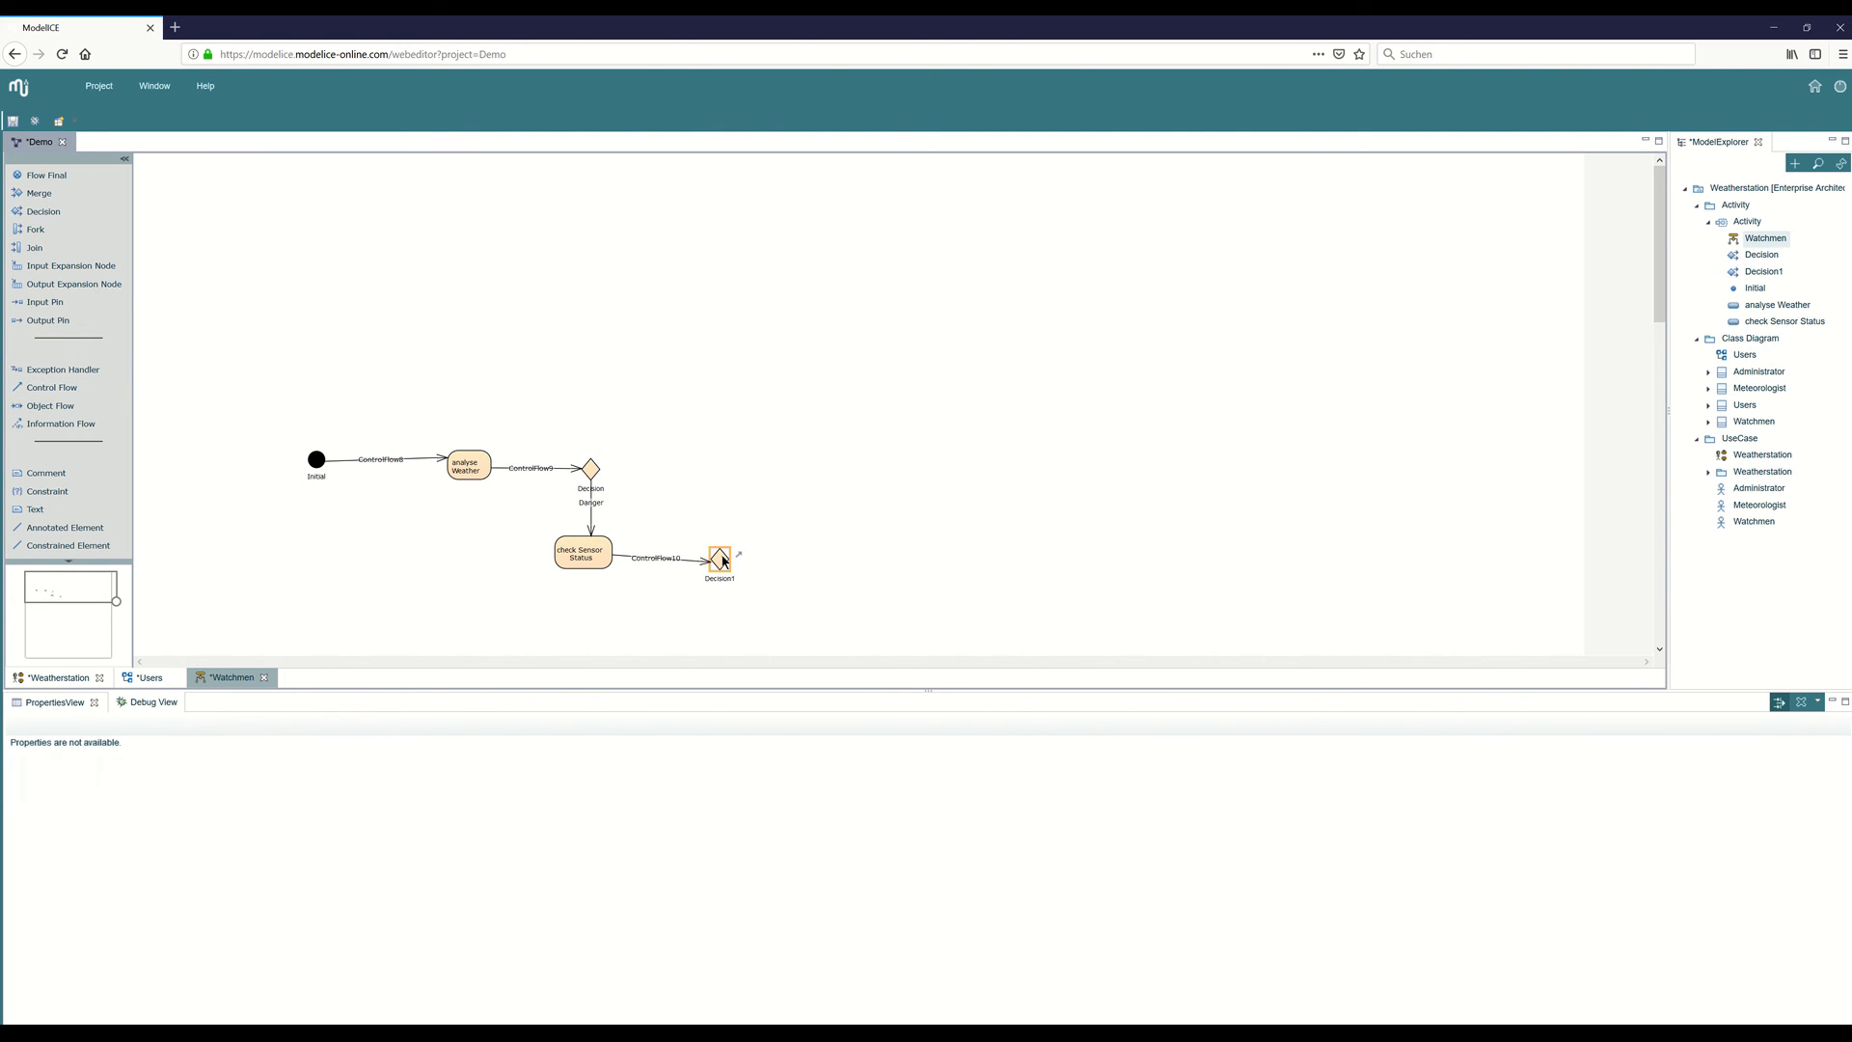
Add an atomic action named "contact Administrator" below the second decision node and widen it so its name fits on one line.
scroll(66, 304, up, 5)
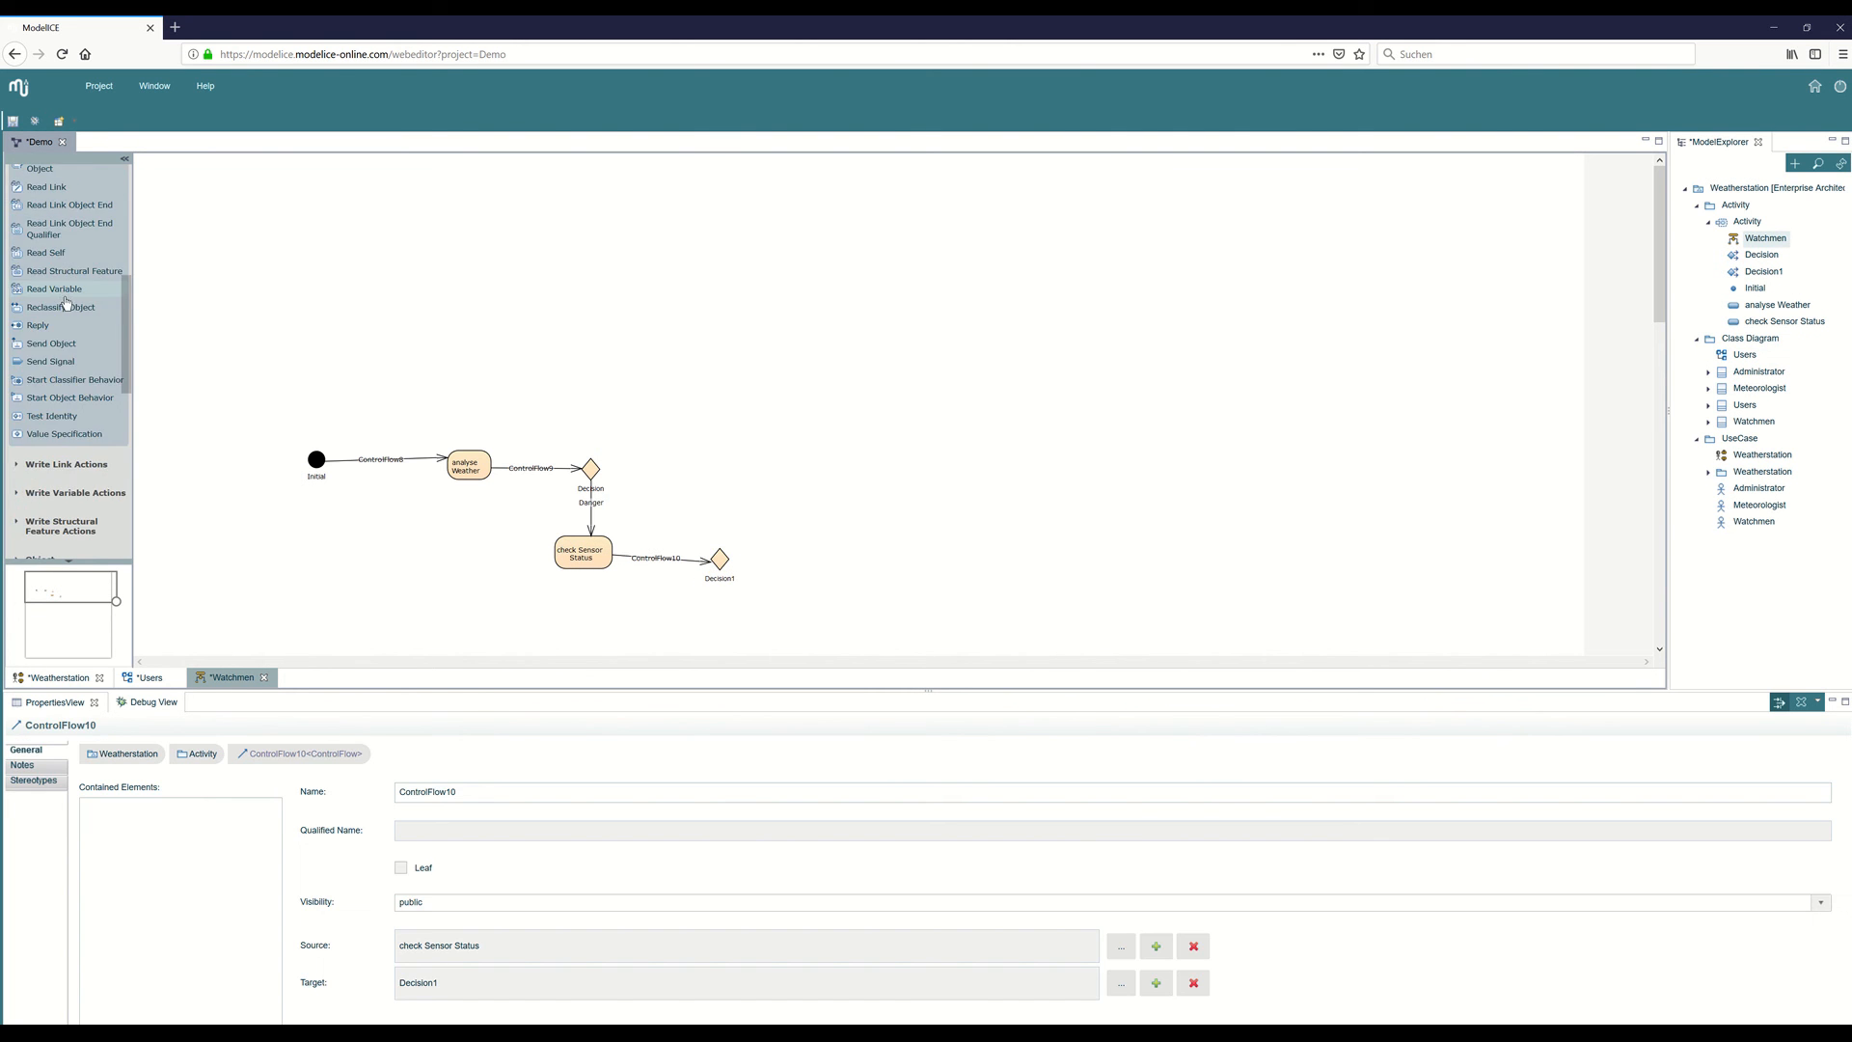
click(54, 304)
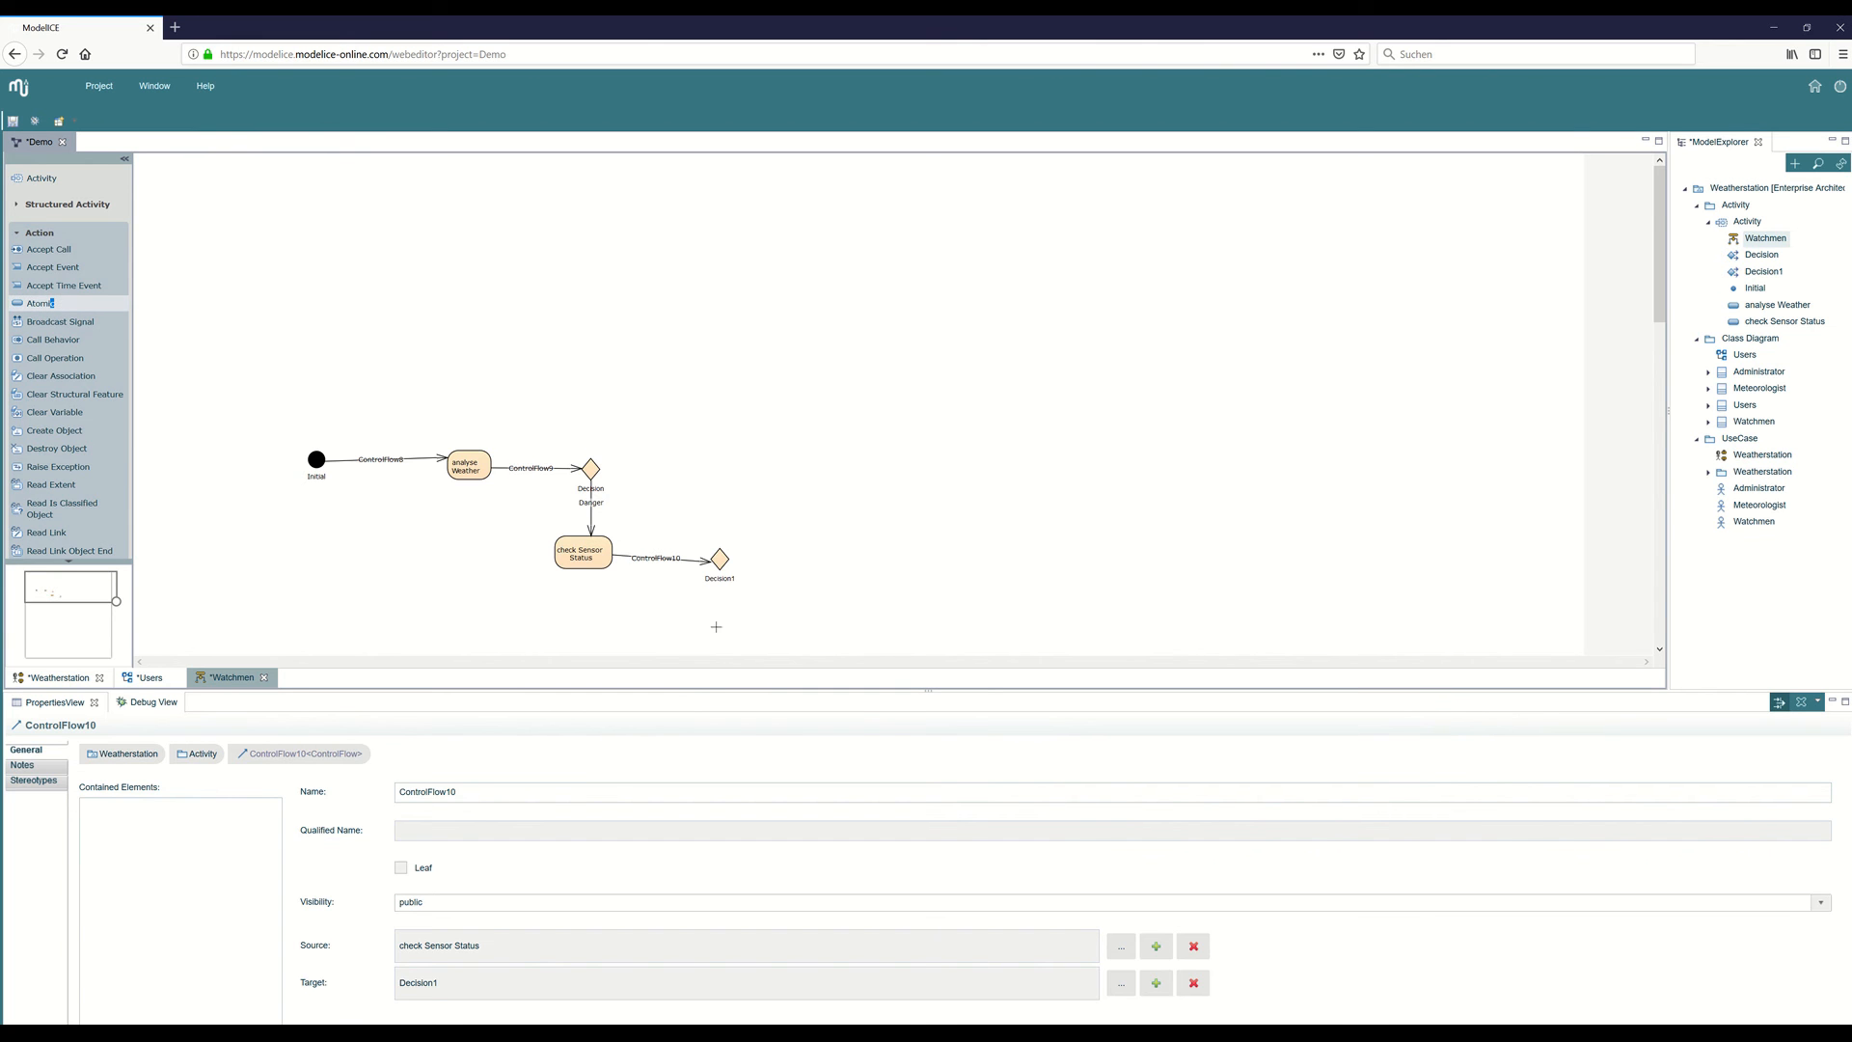
click(716, 627)
scroll(770, 600, down, 2)
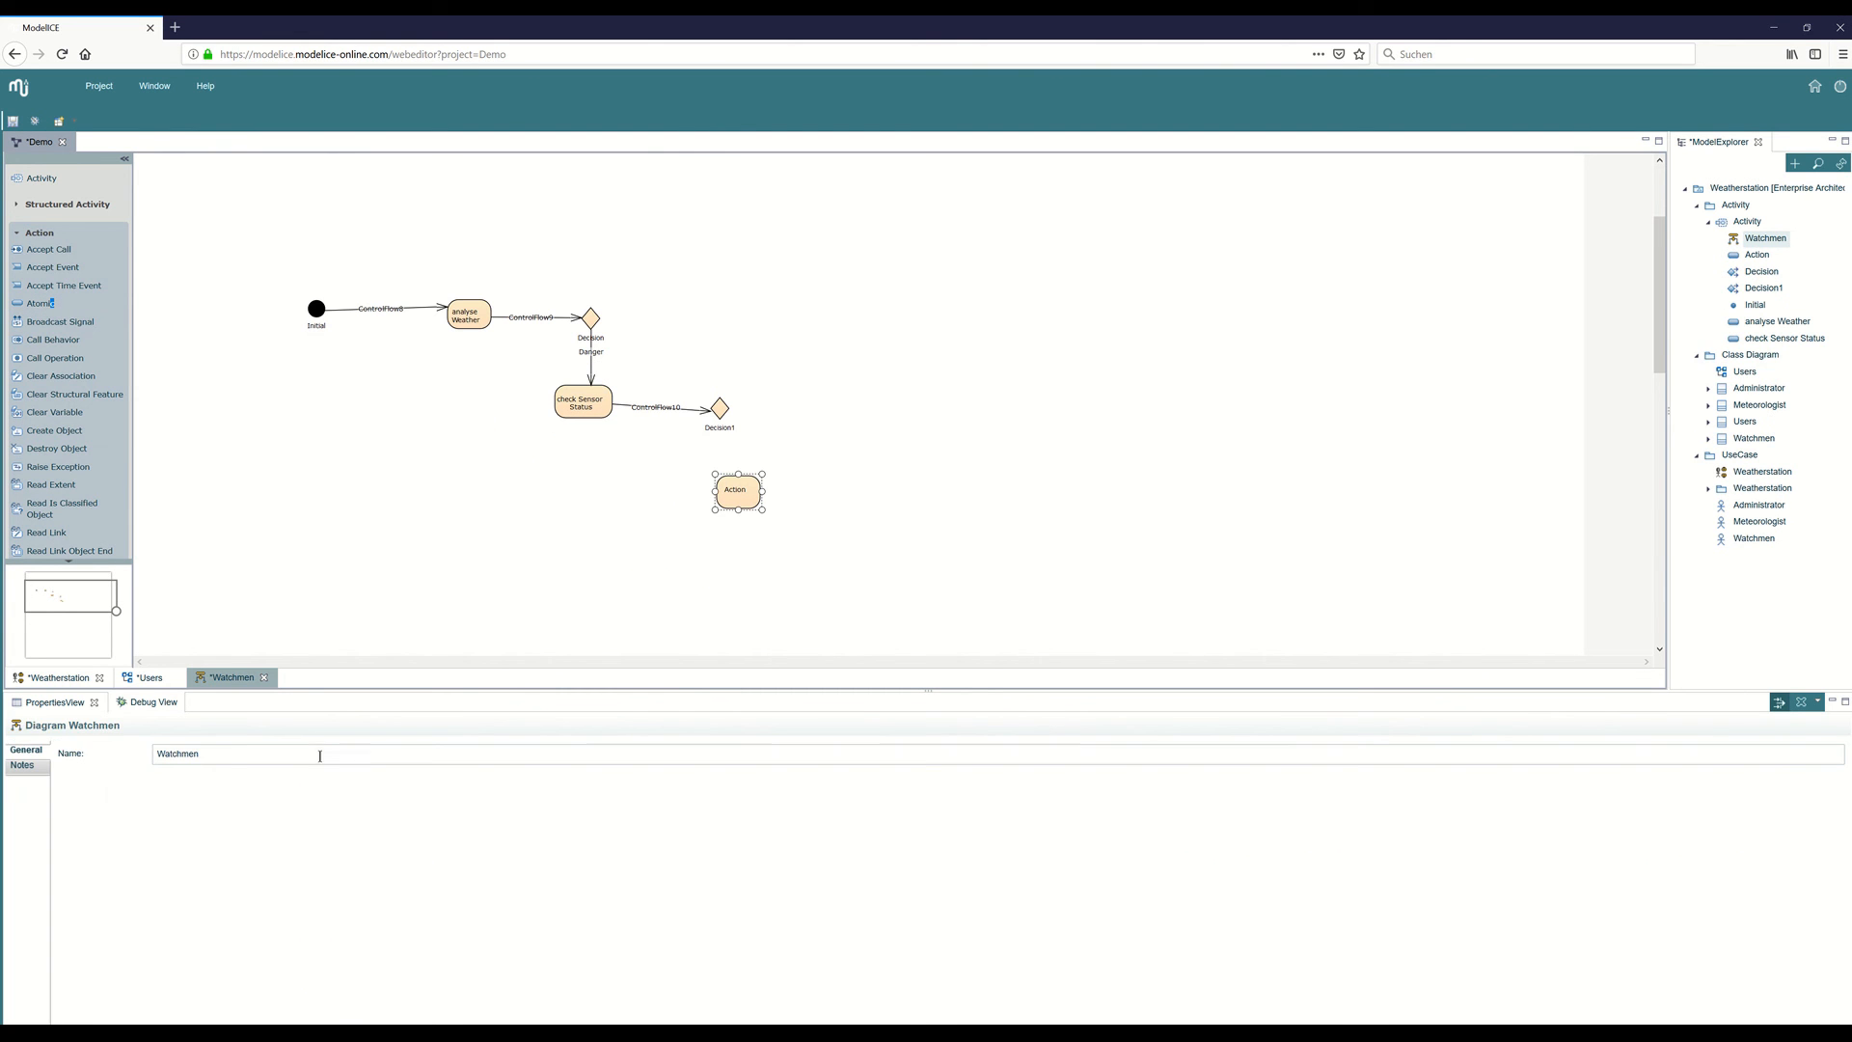
drag(445, 797, 337, 791)
text(c)
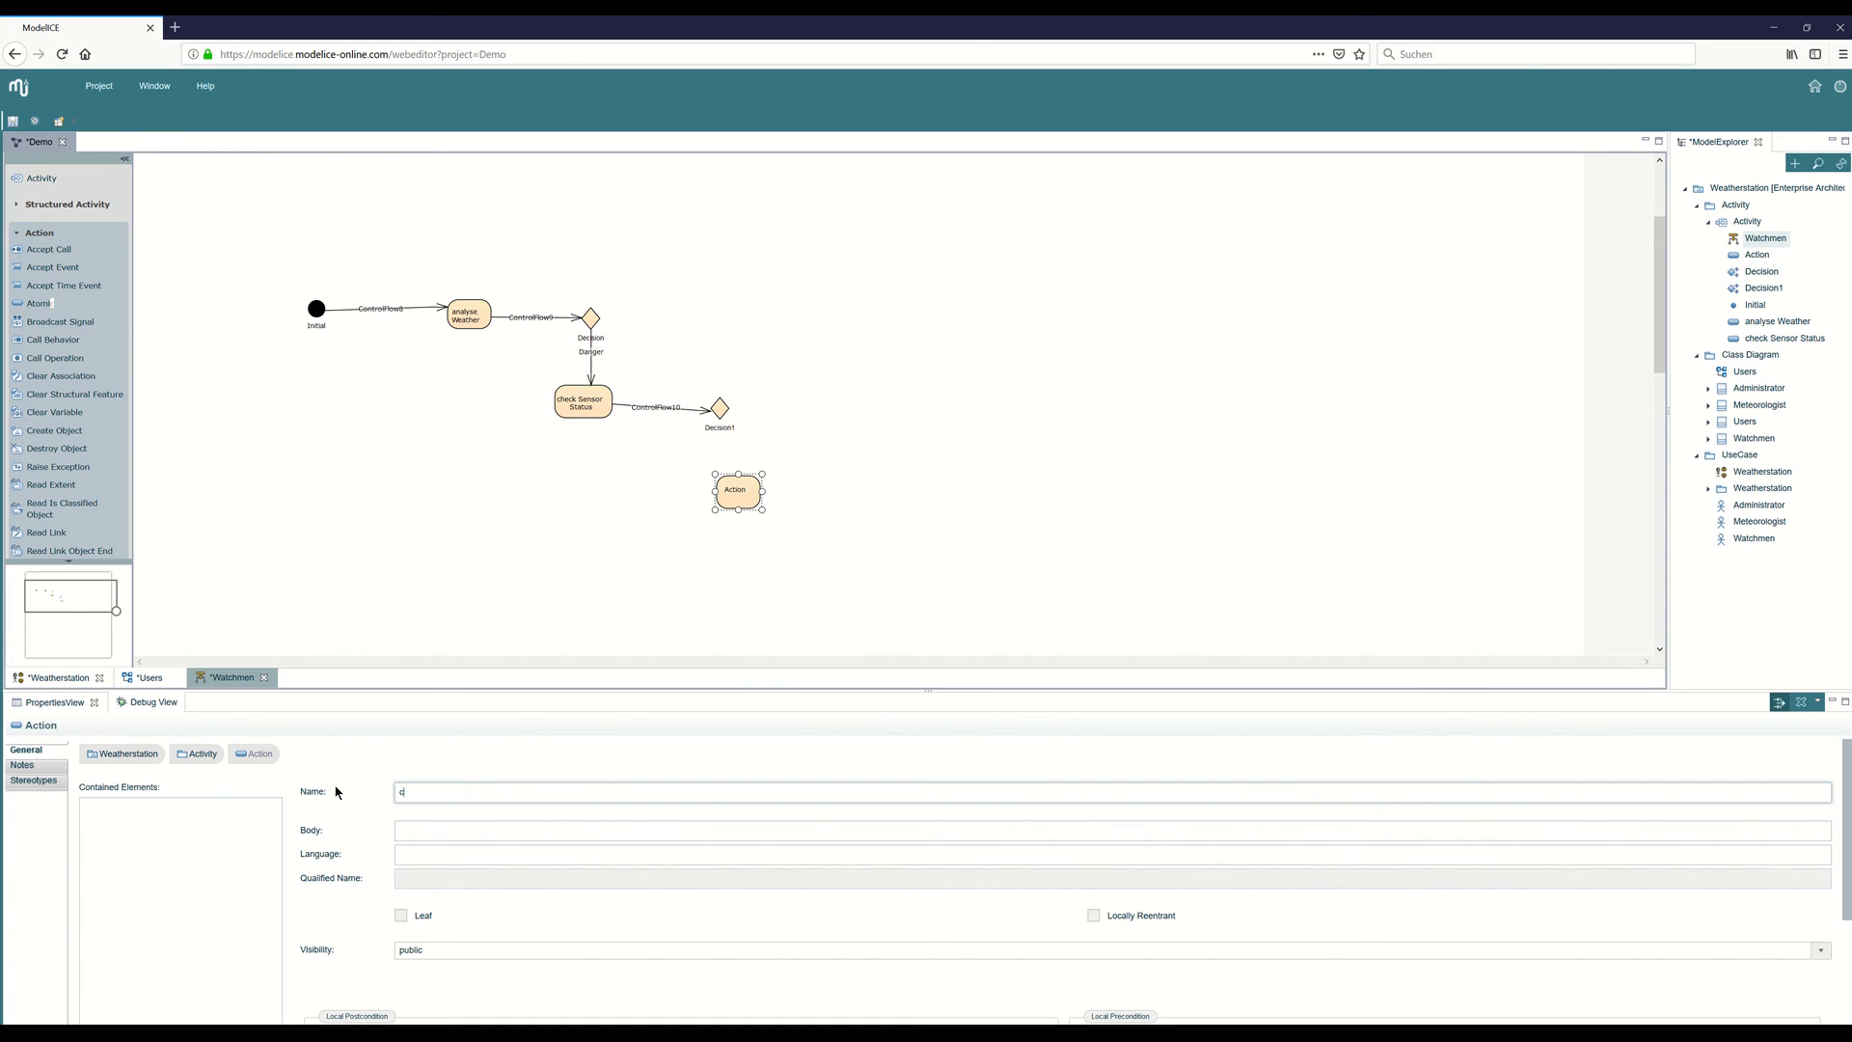
text(ontact Administrator)
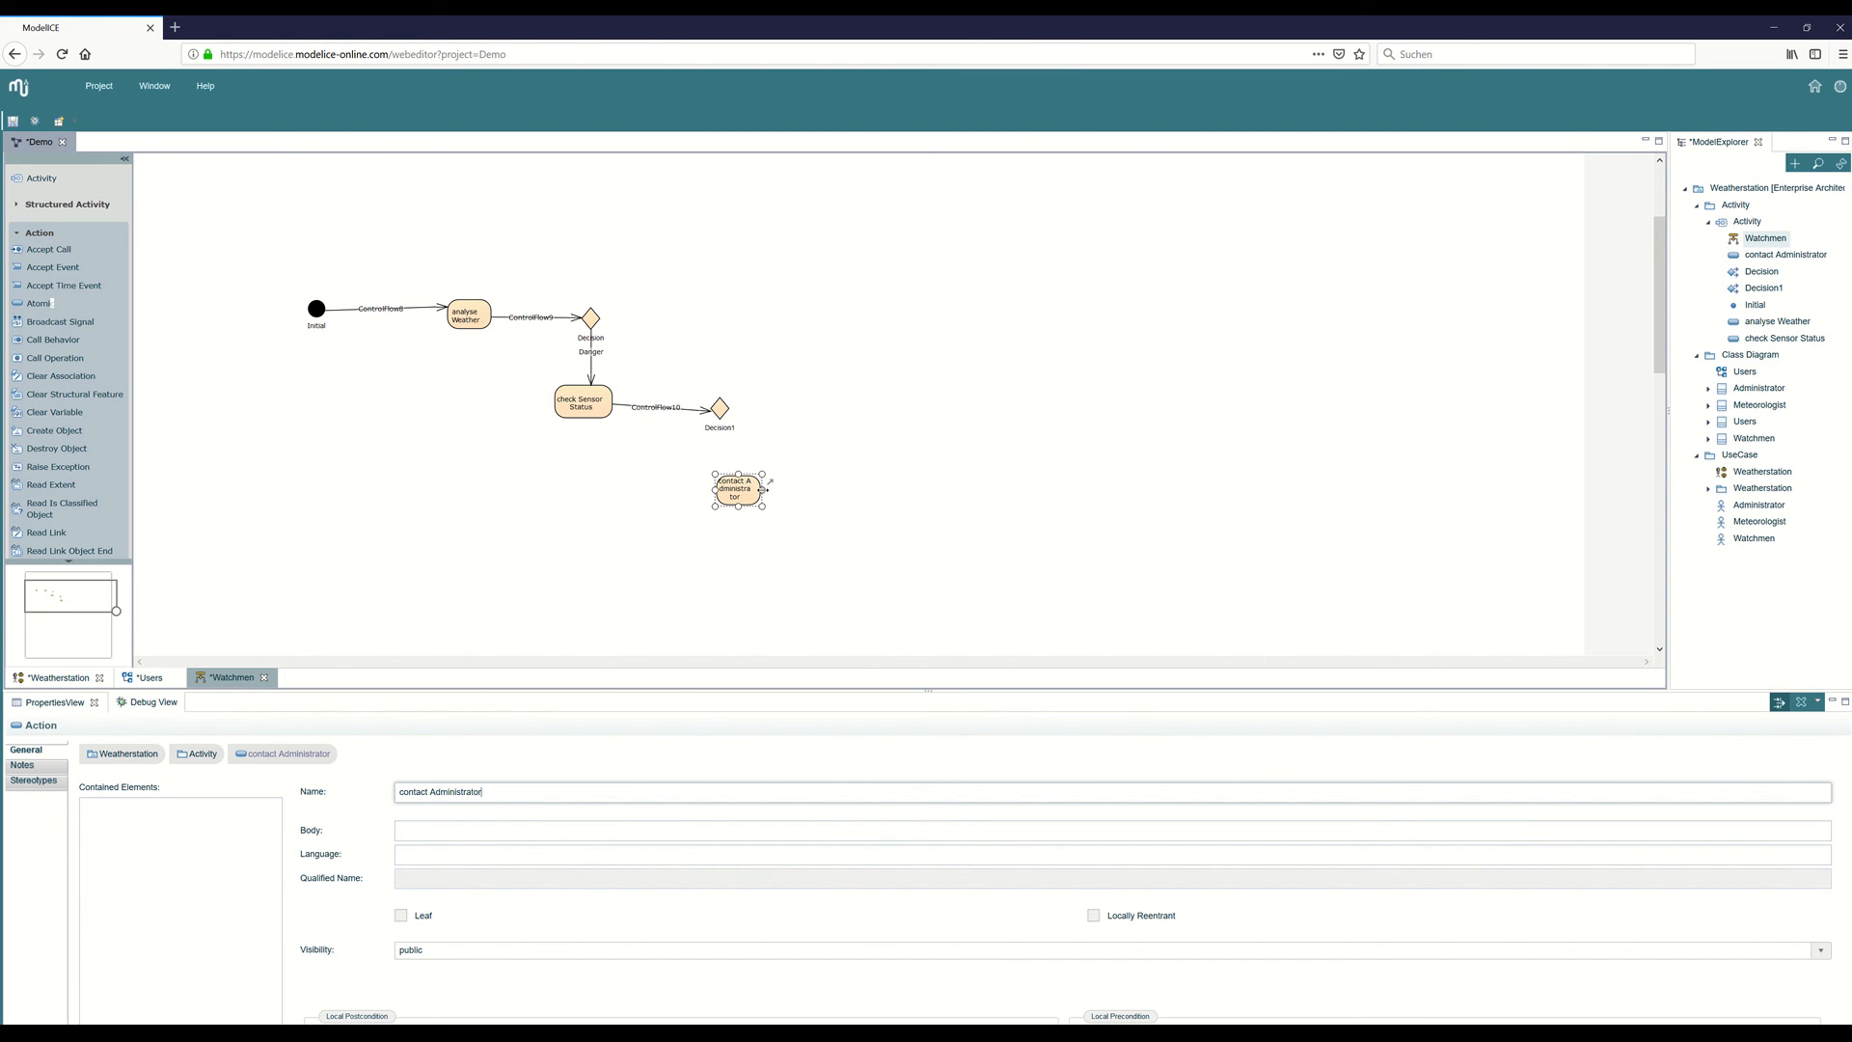
mouse_move(763, 490)
mouse_down()
mouse_move(812, 495)
mouse_move(735, 486)
mouse_up()
Draw a control flow from the second decision node to the contact Administrator action.
scroll(59, 338, down, 5)
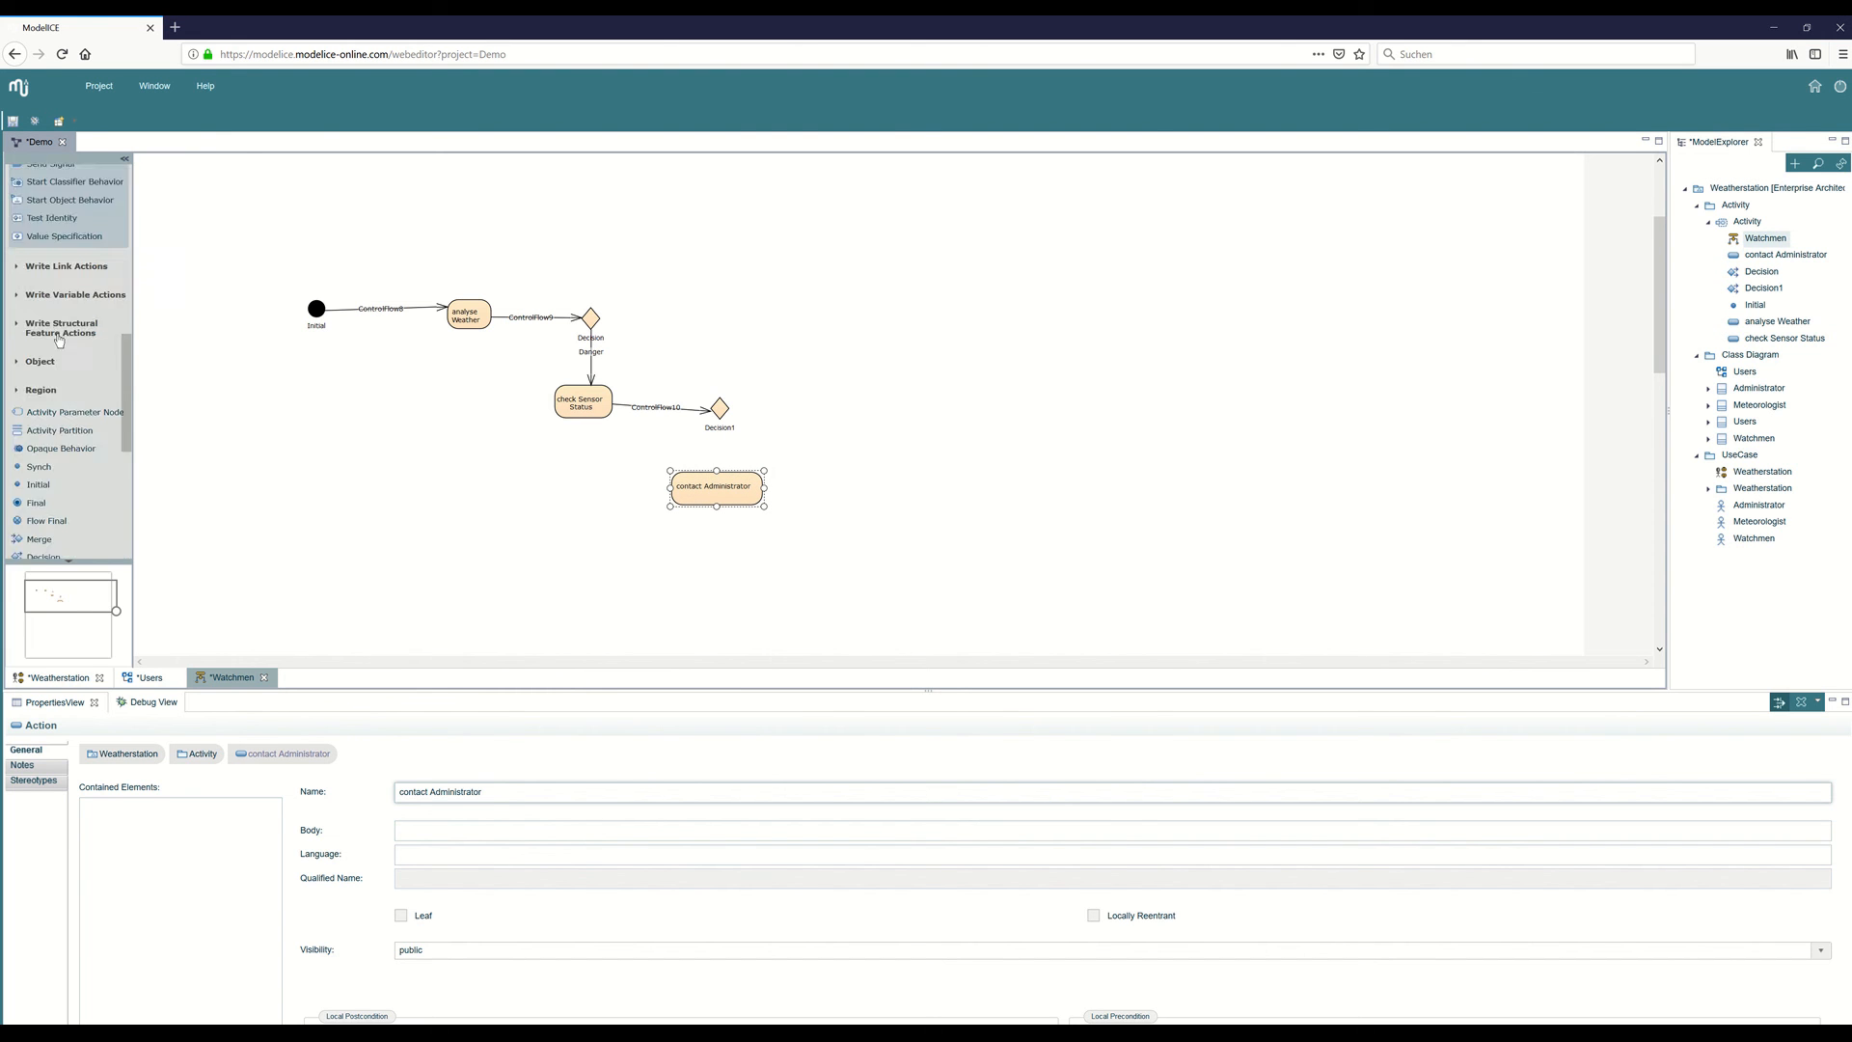
scroll(58, 342, down, 2)
click(50, 552)
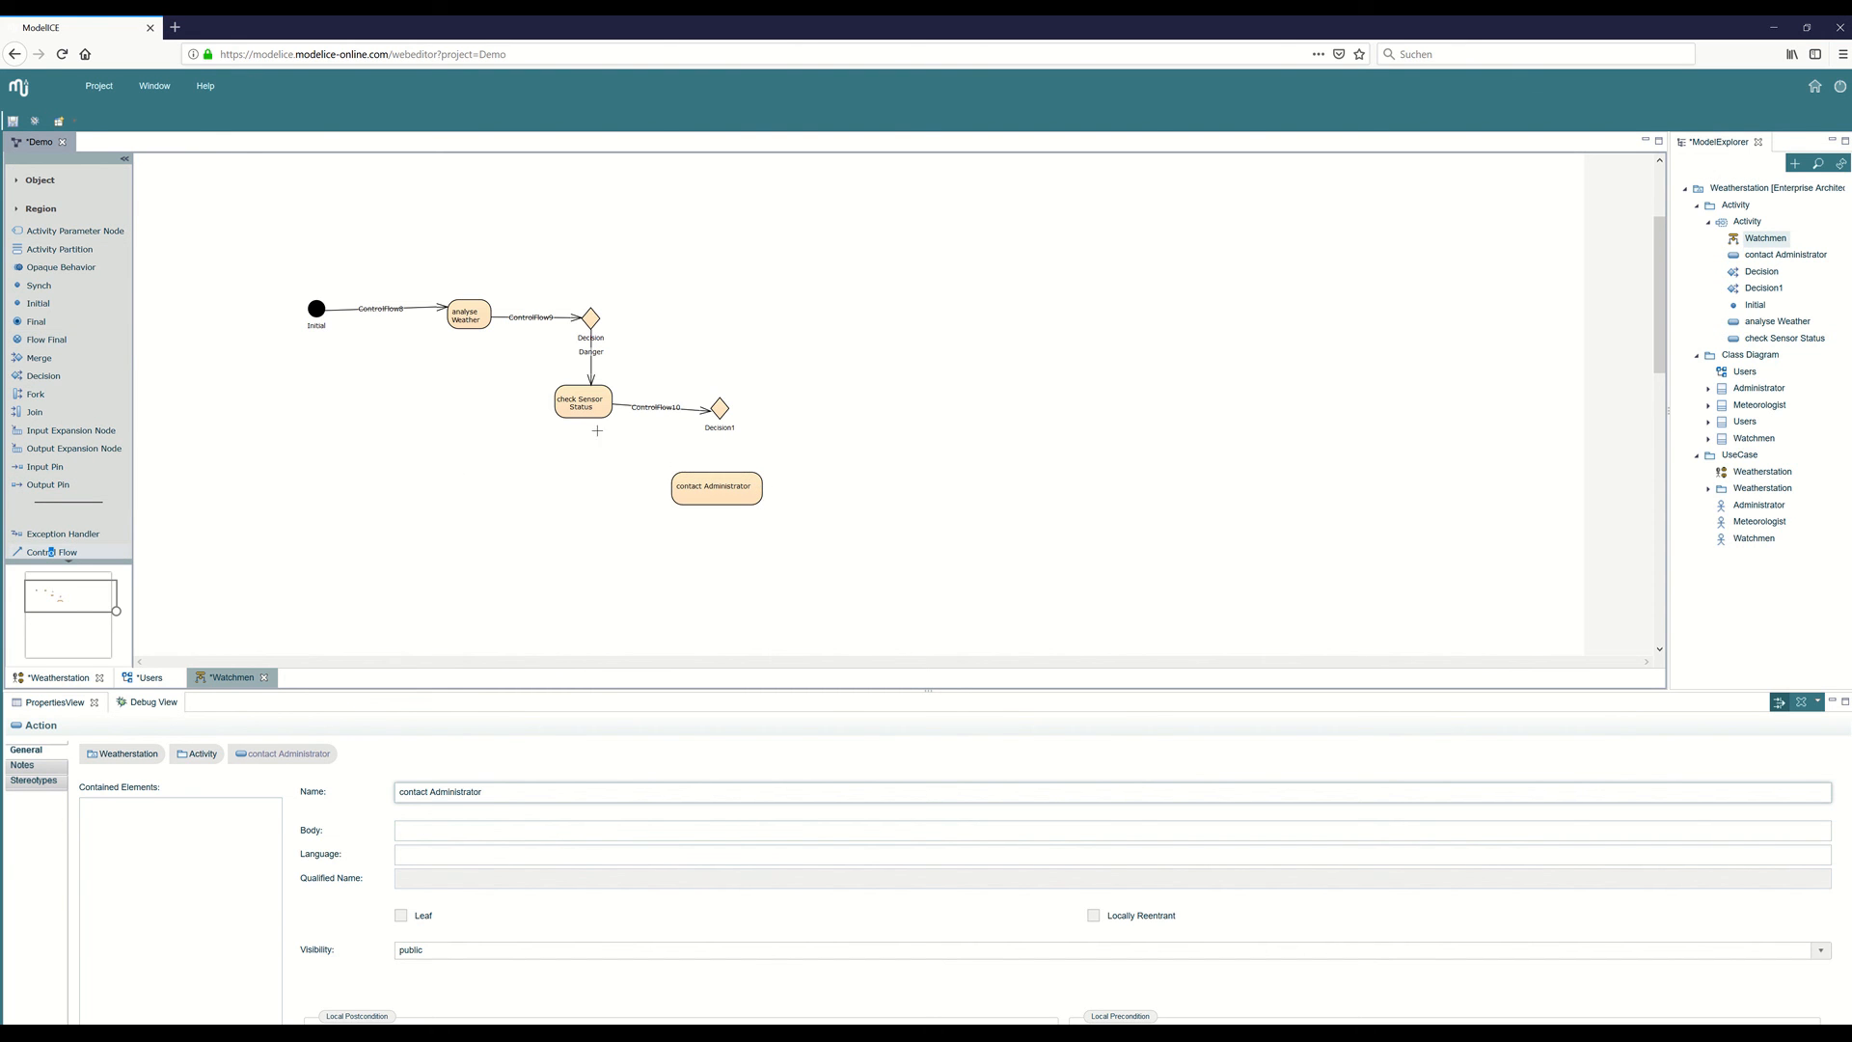
drag(717, 417, 722, 488)
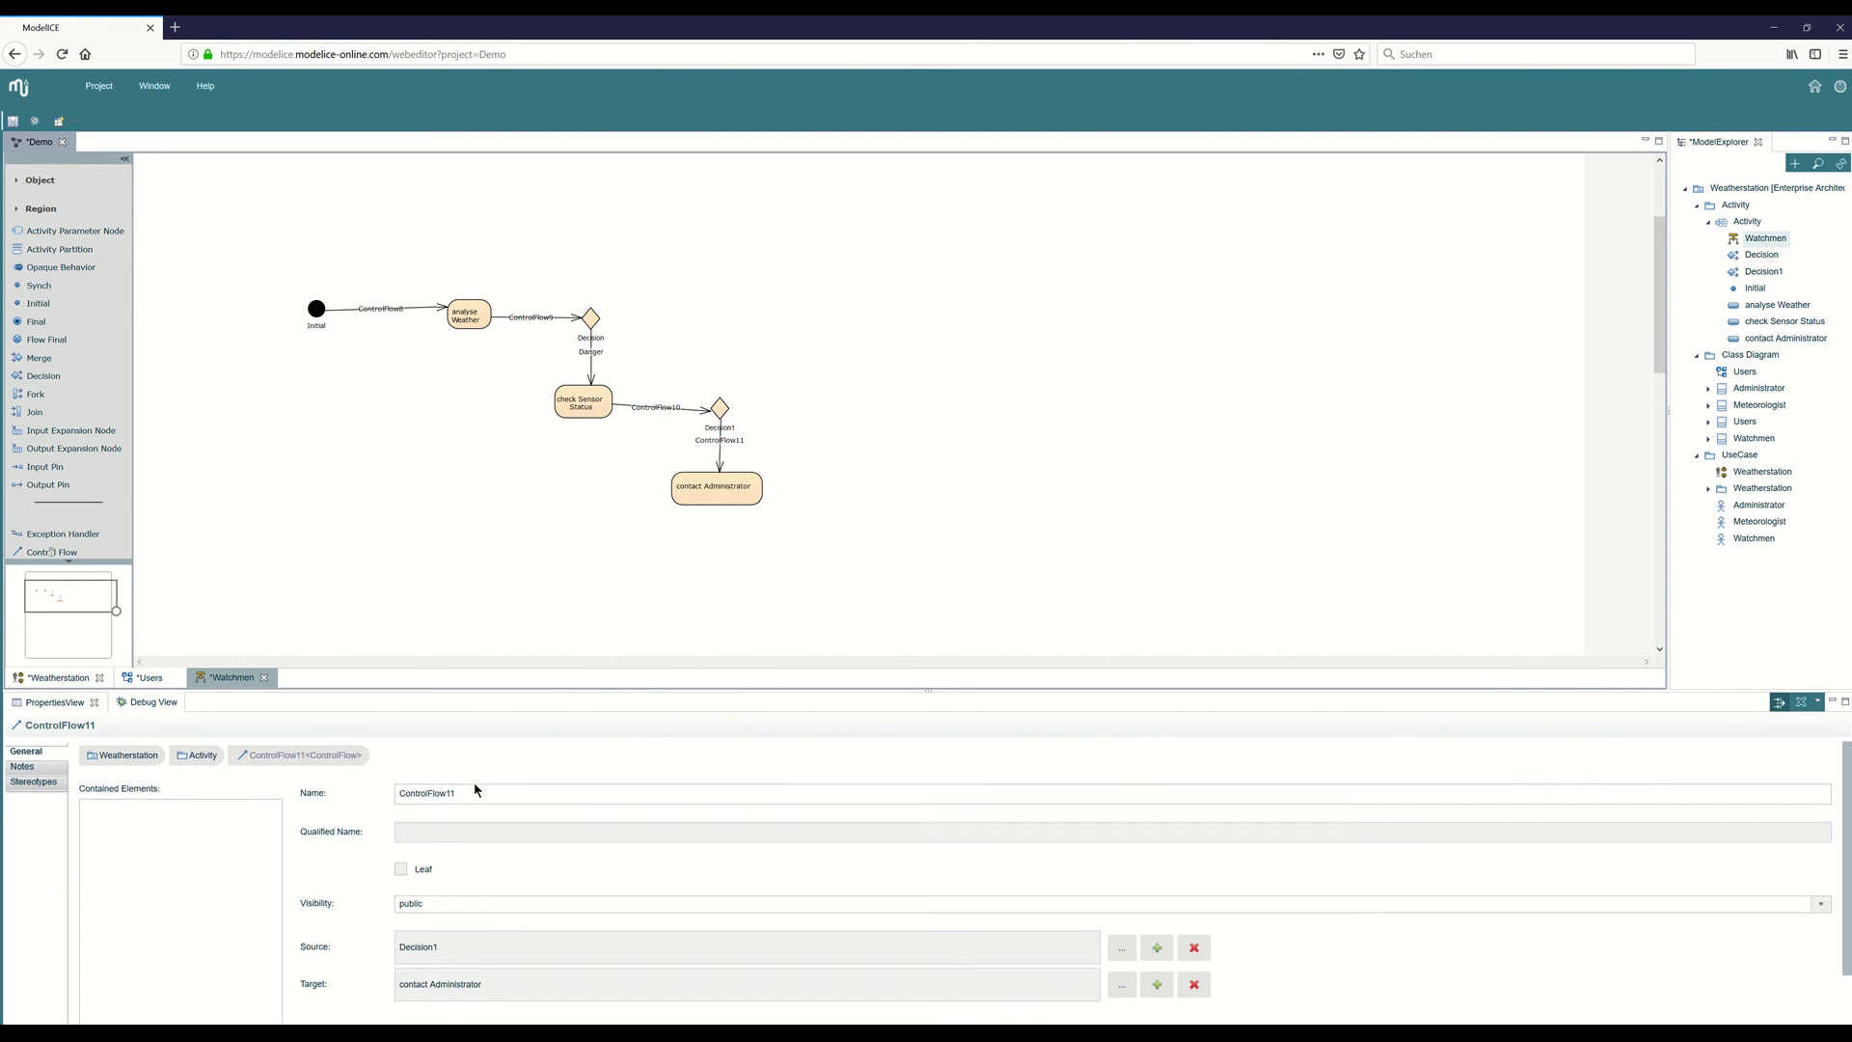
Name the control flow leading to contact Administrator "sensors are malfunctioning".
click(481, 789)
drag(481, 789, 318, 793)
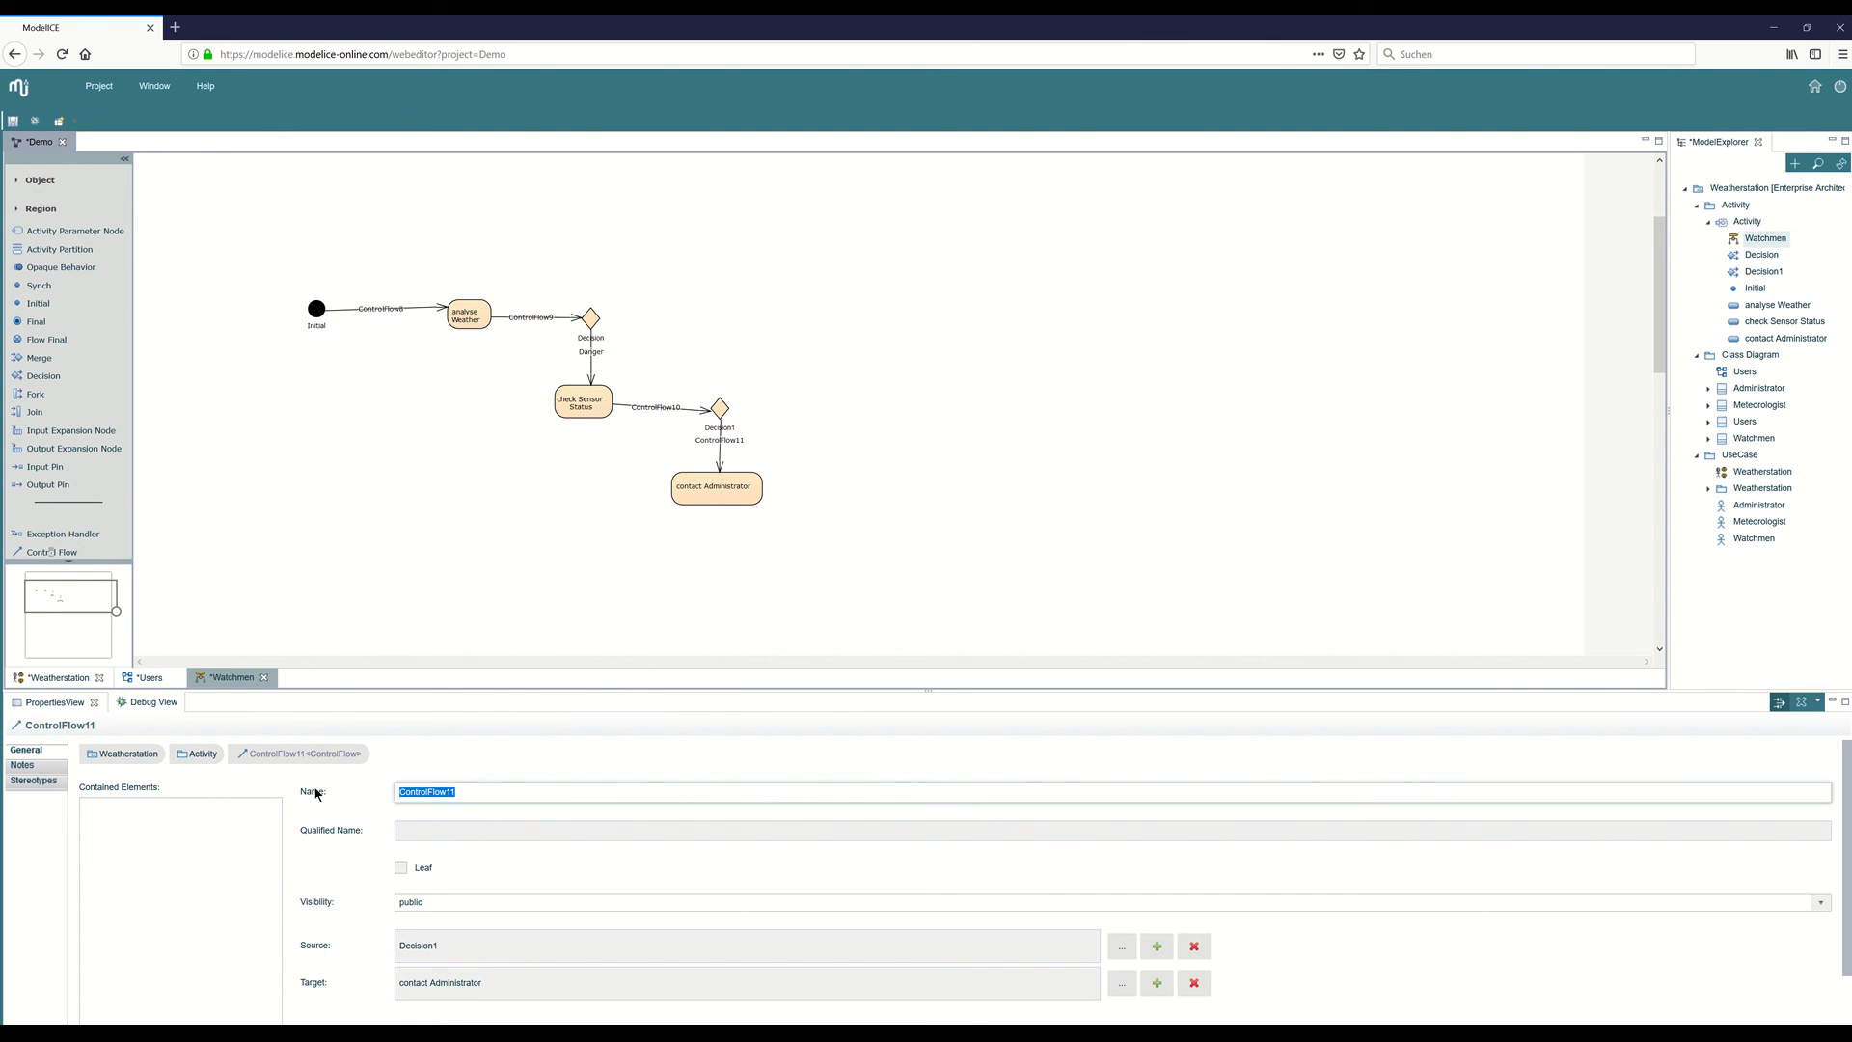
text(sensors a)
text(re Me)
key(BackSpace)
key(BackSpace)
text(malfunctioning)
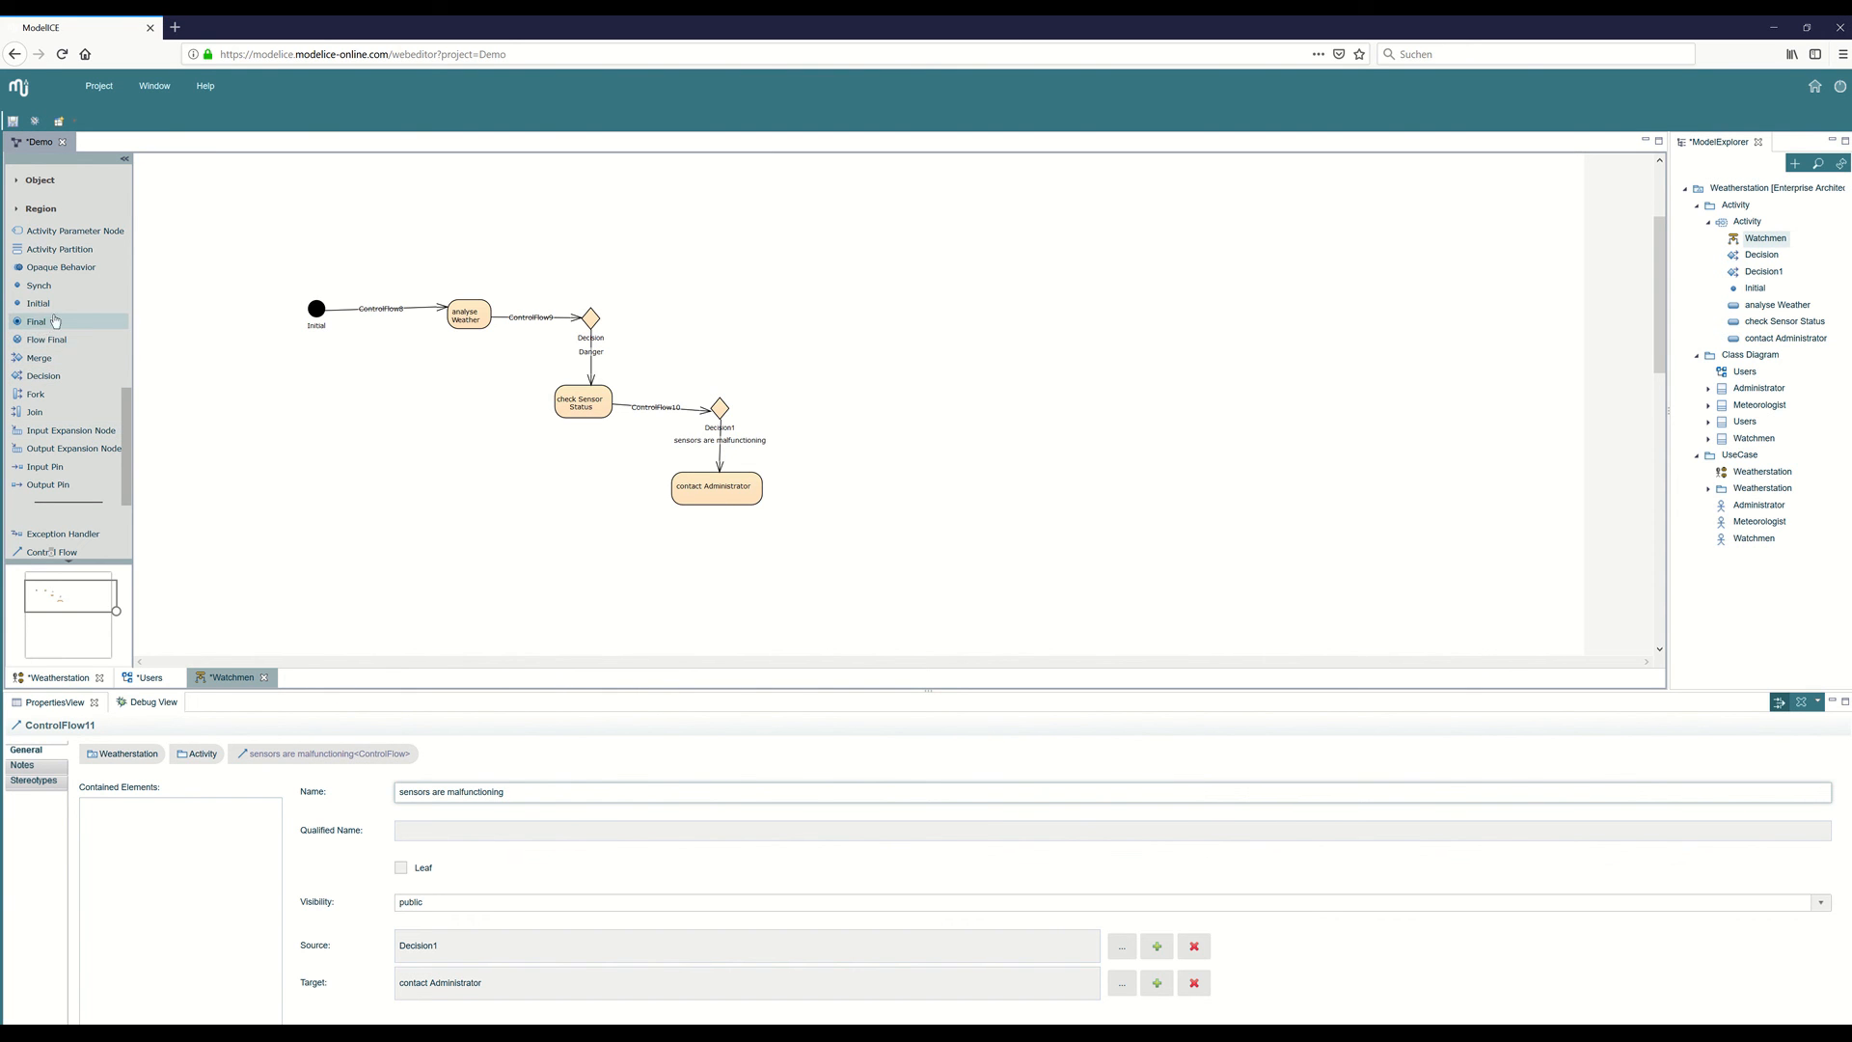
Place a final node below the contact Administrator action and connect the action to it with a control flow.
click(37, 322)
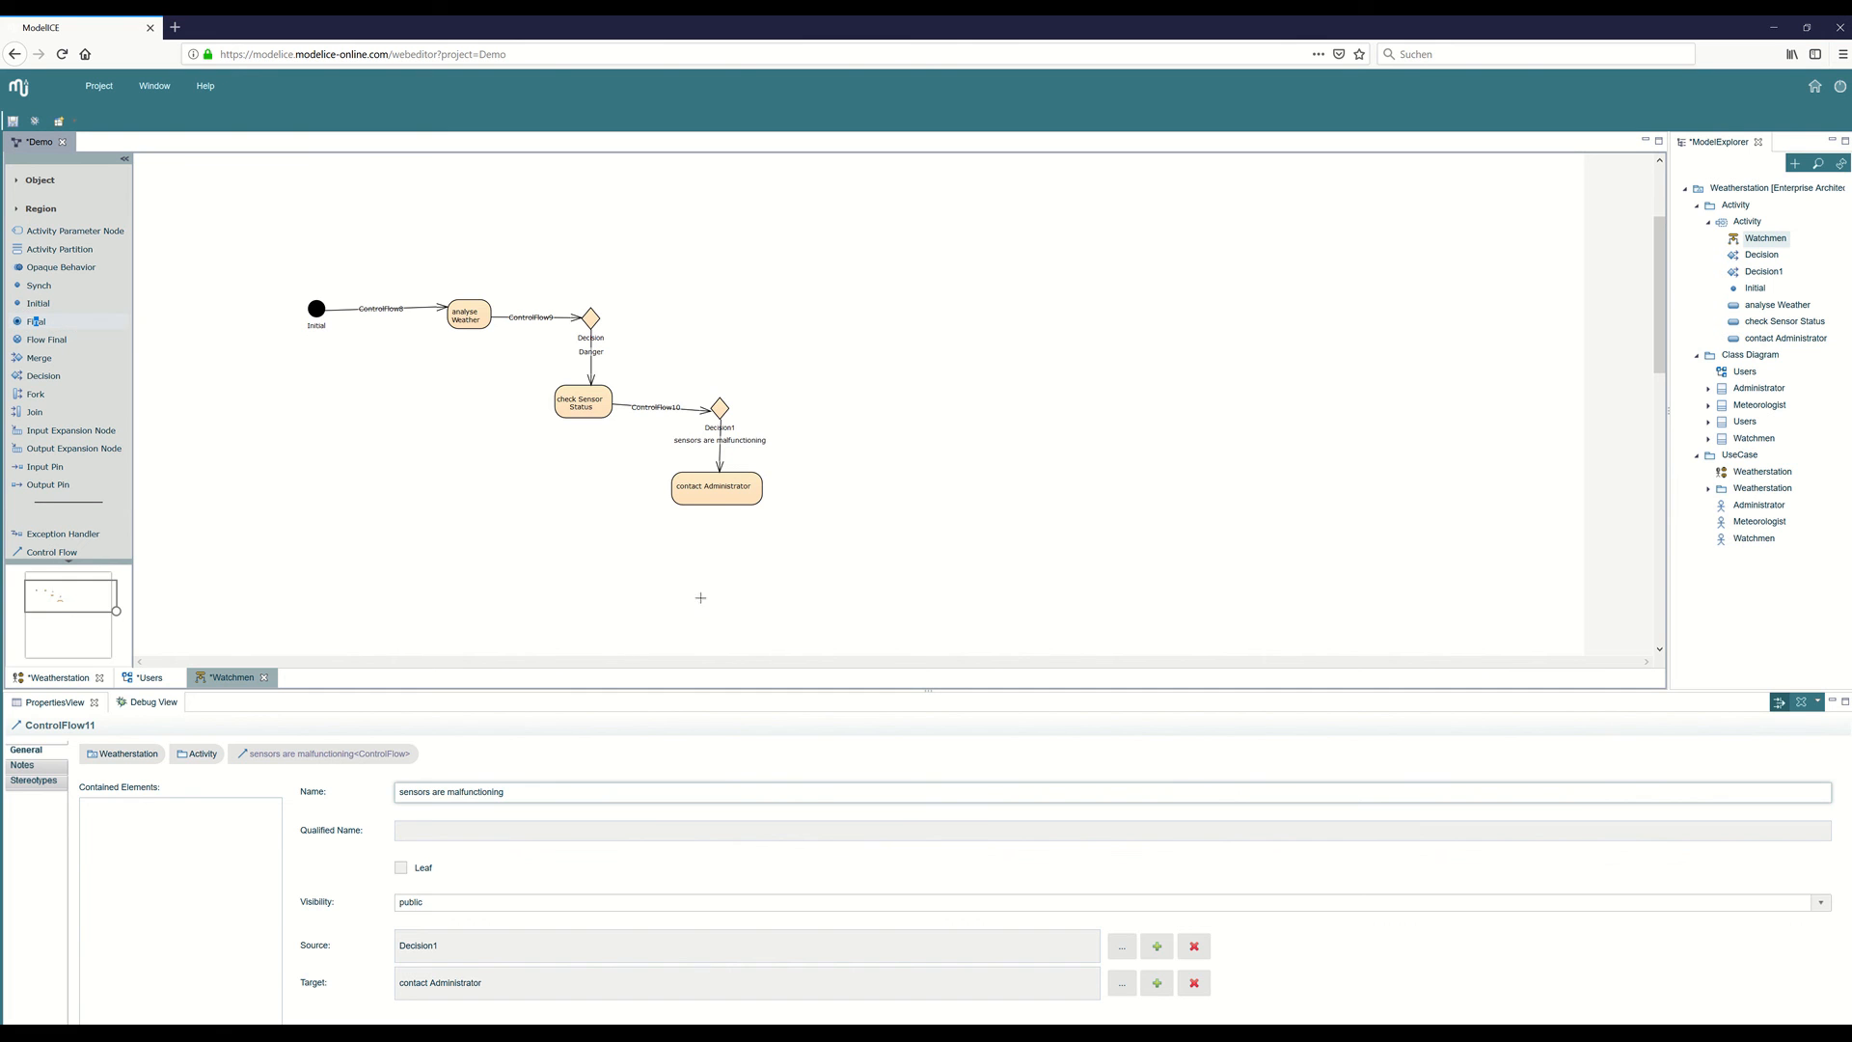
click(732, 566)
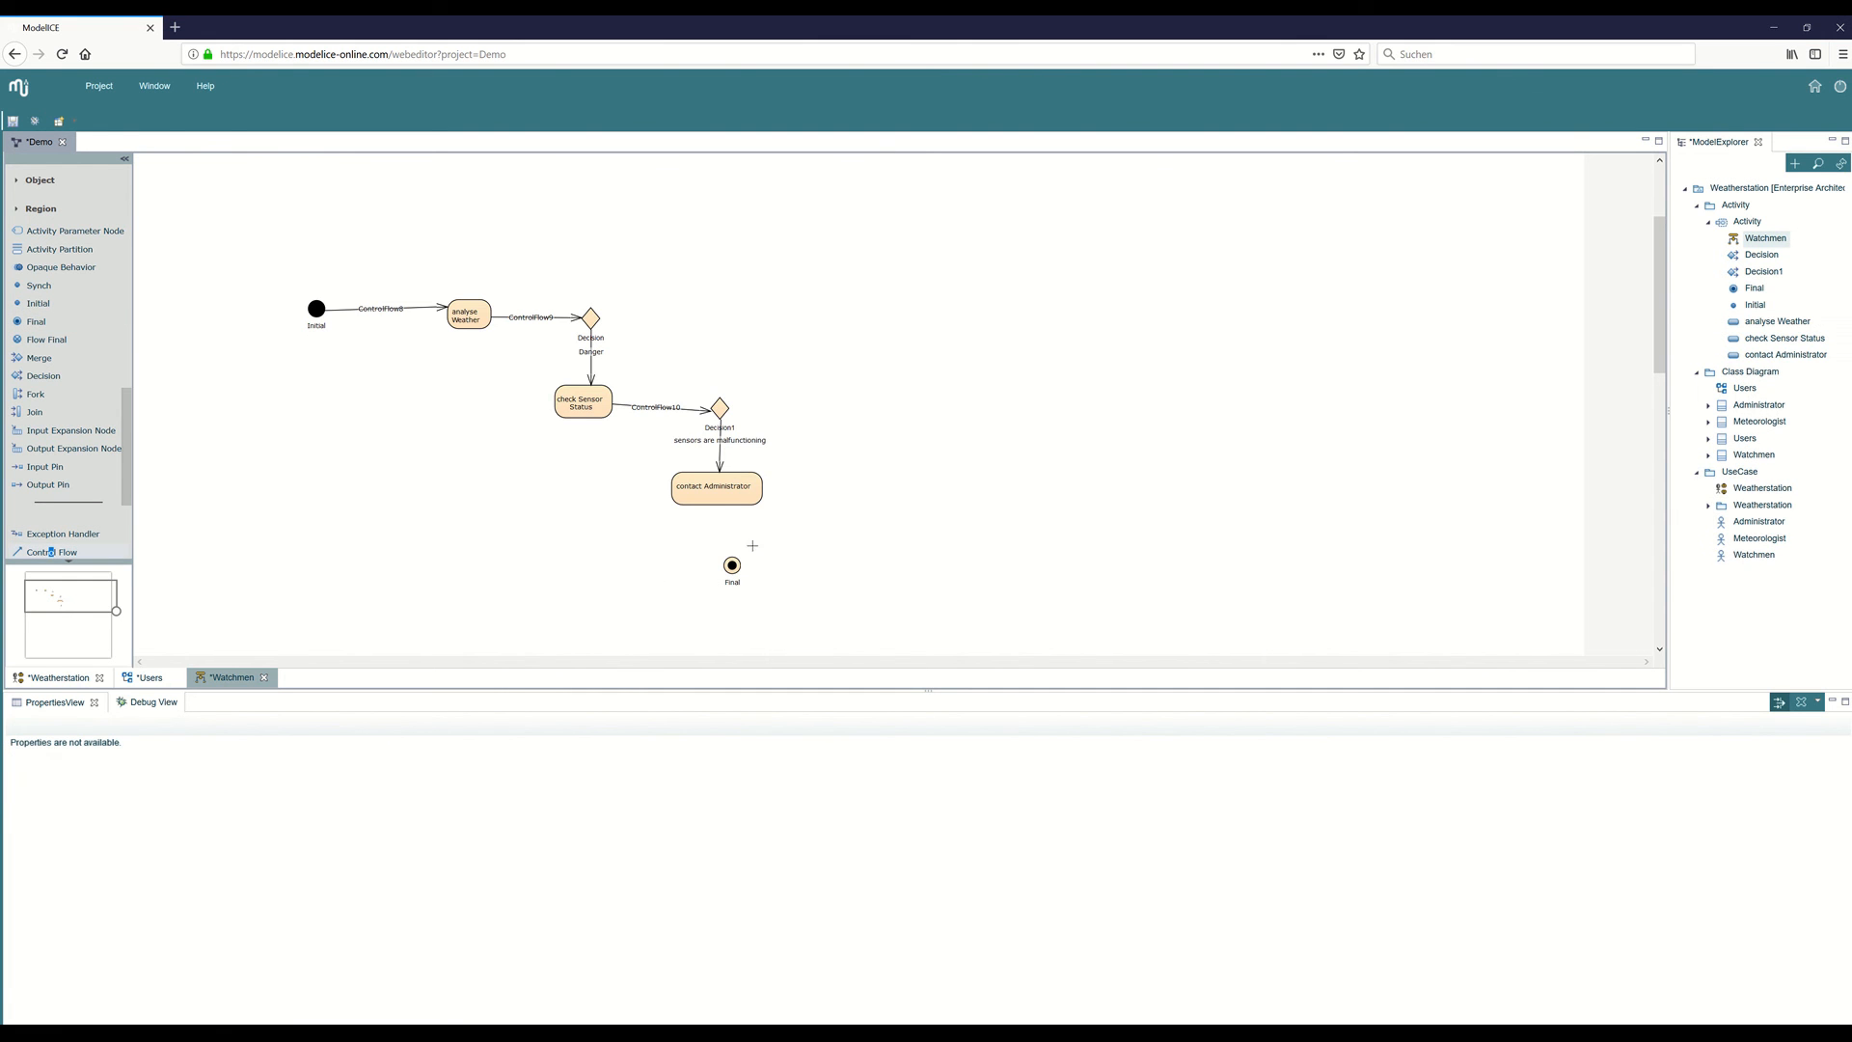
drag(731, 511, 732, 566)
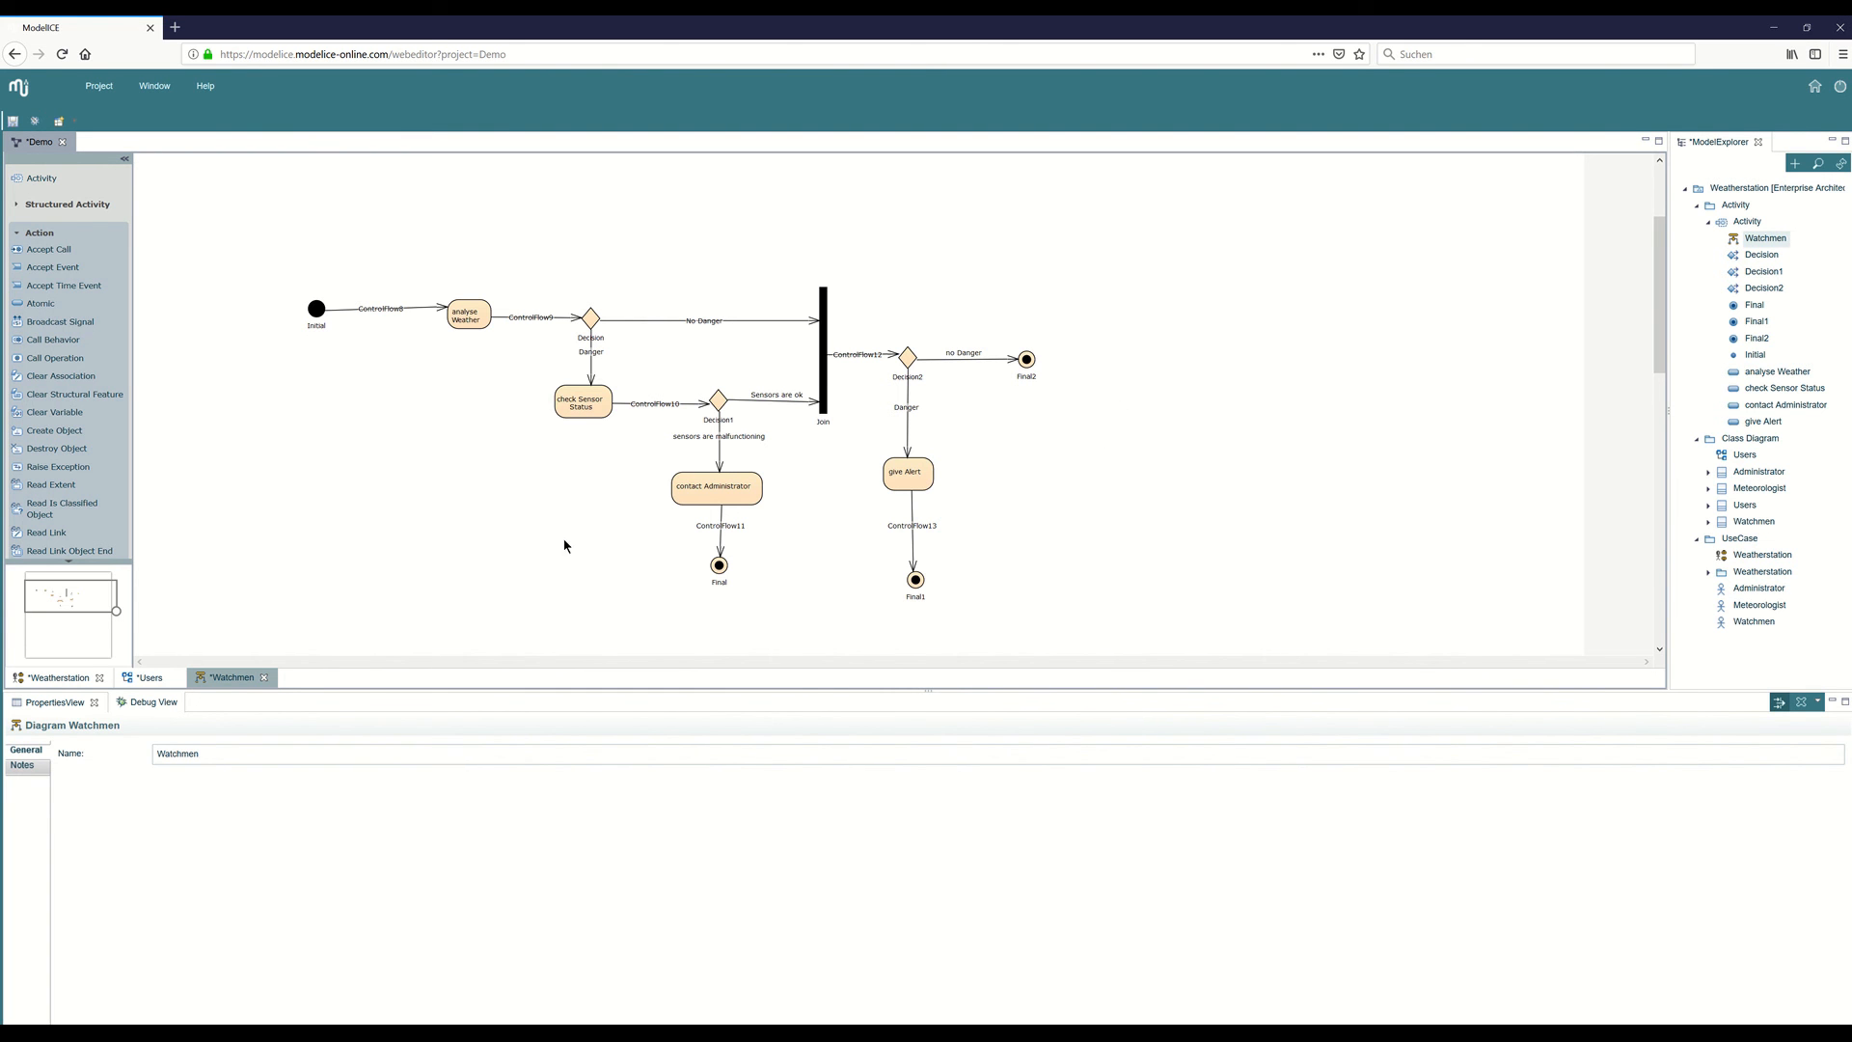
Review the Weatherstation use case diagram and the Users class diagram, and return to the Watchmen activity diagram.
click(64, 681)
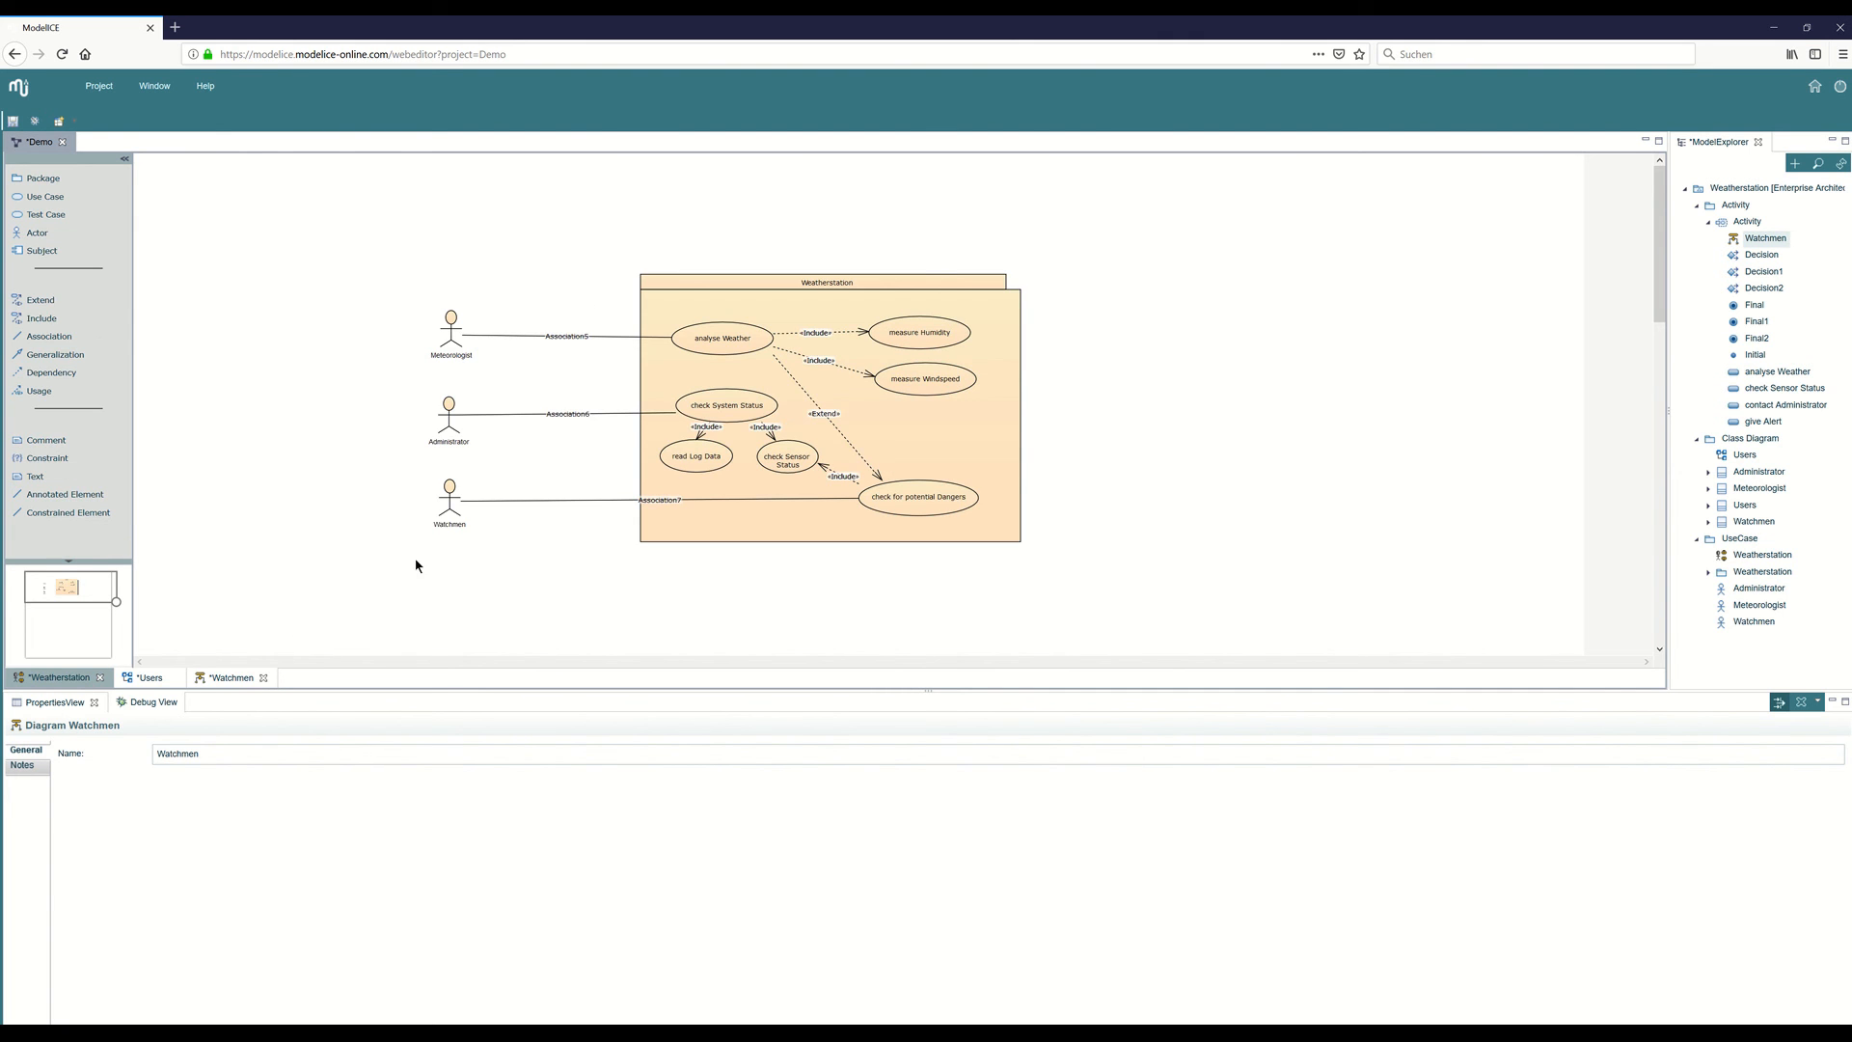
click(145, 680)
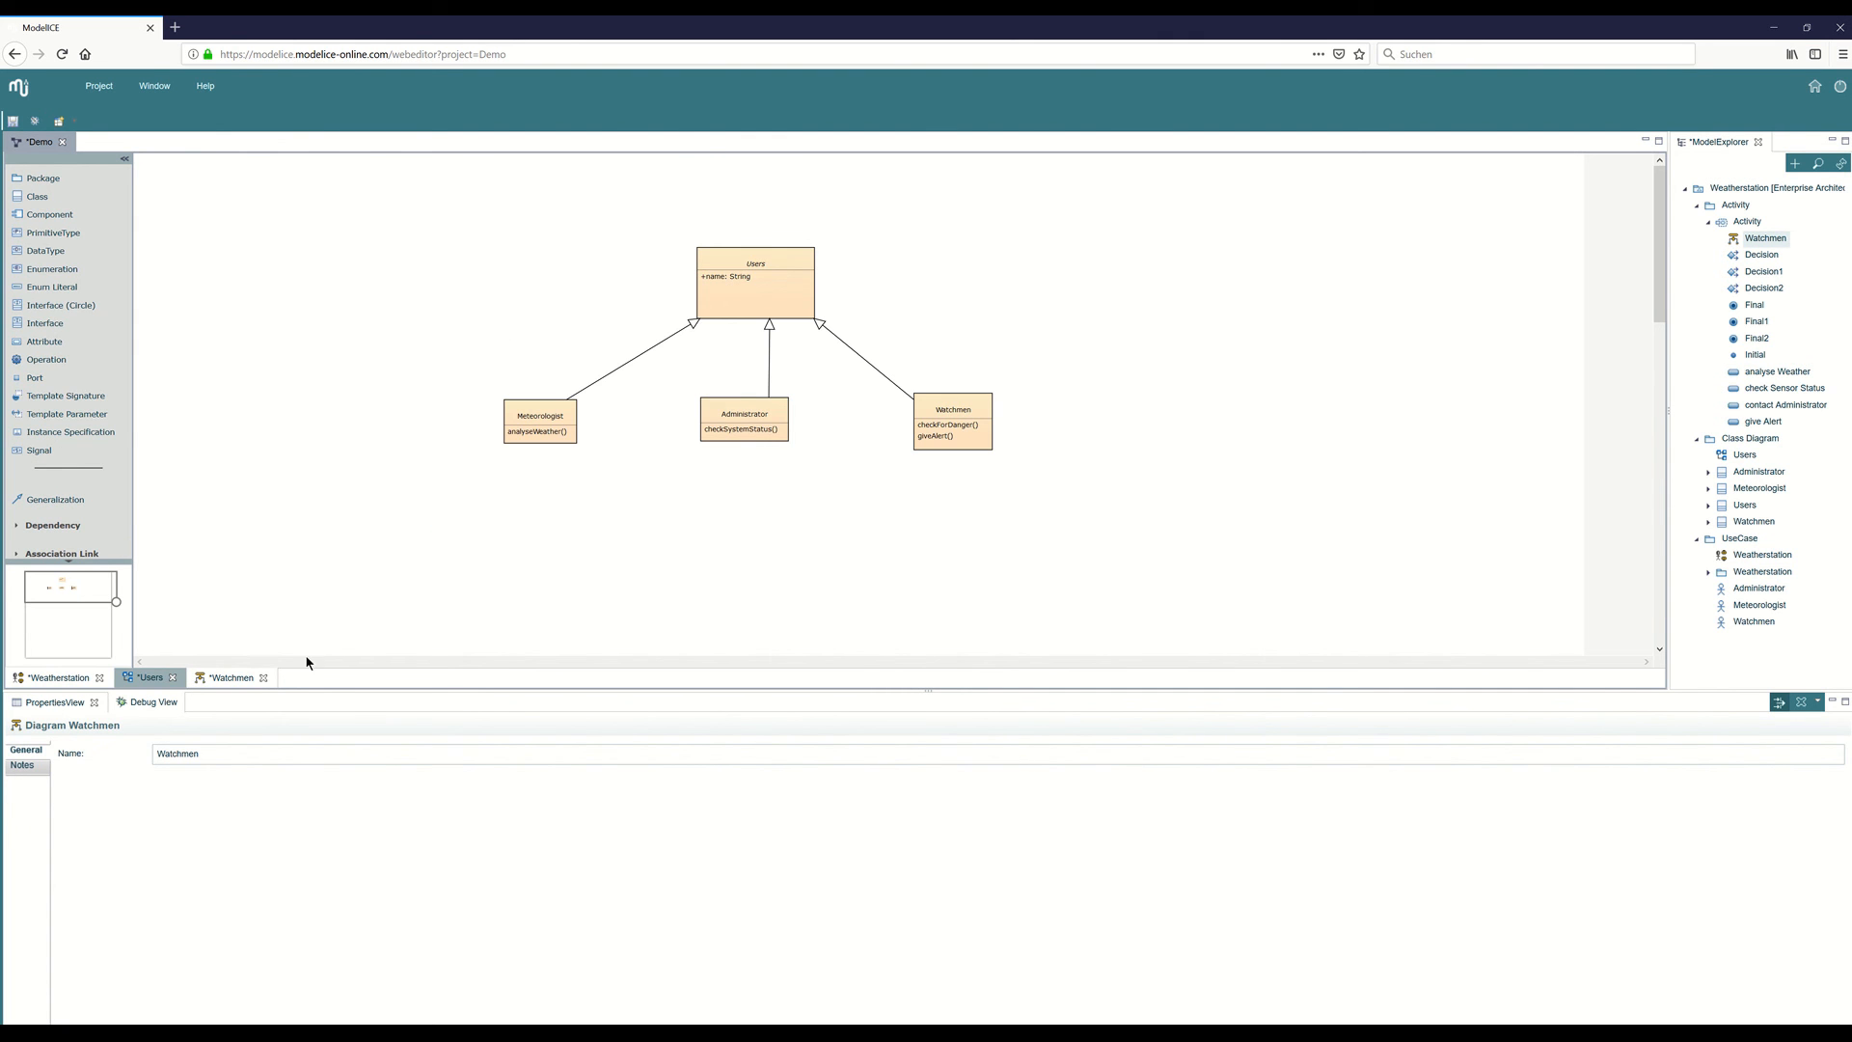
click(238, 678)
scroll(1062, 423, down, 3)
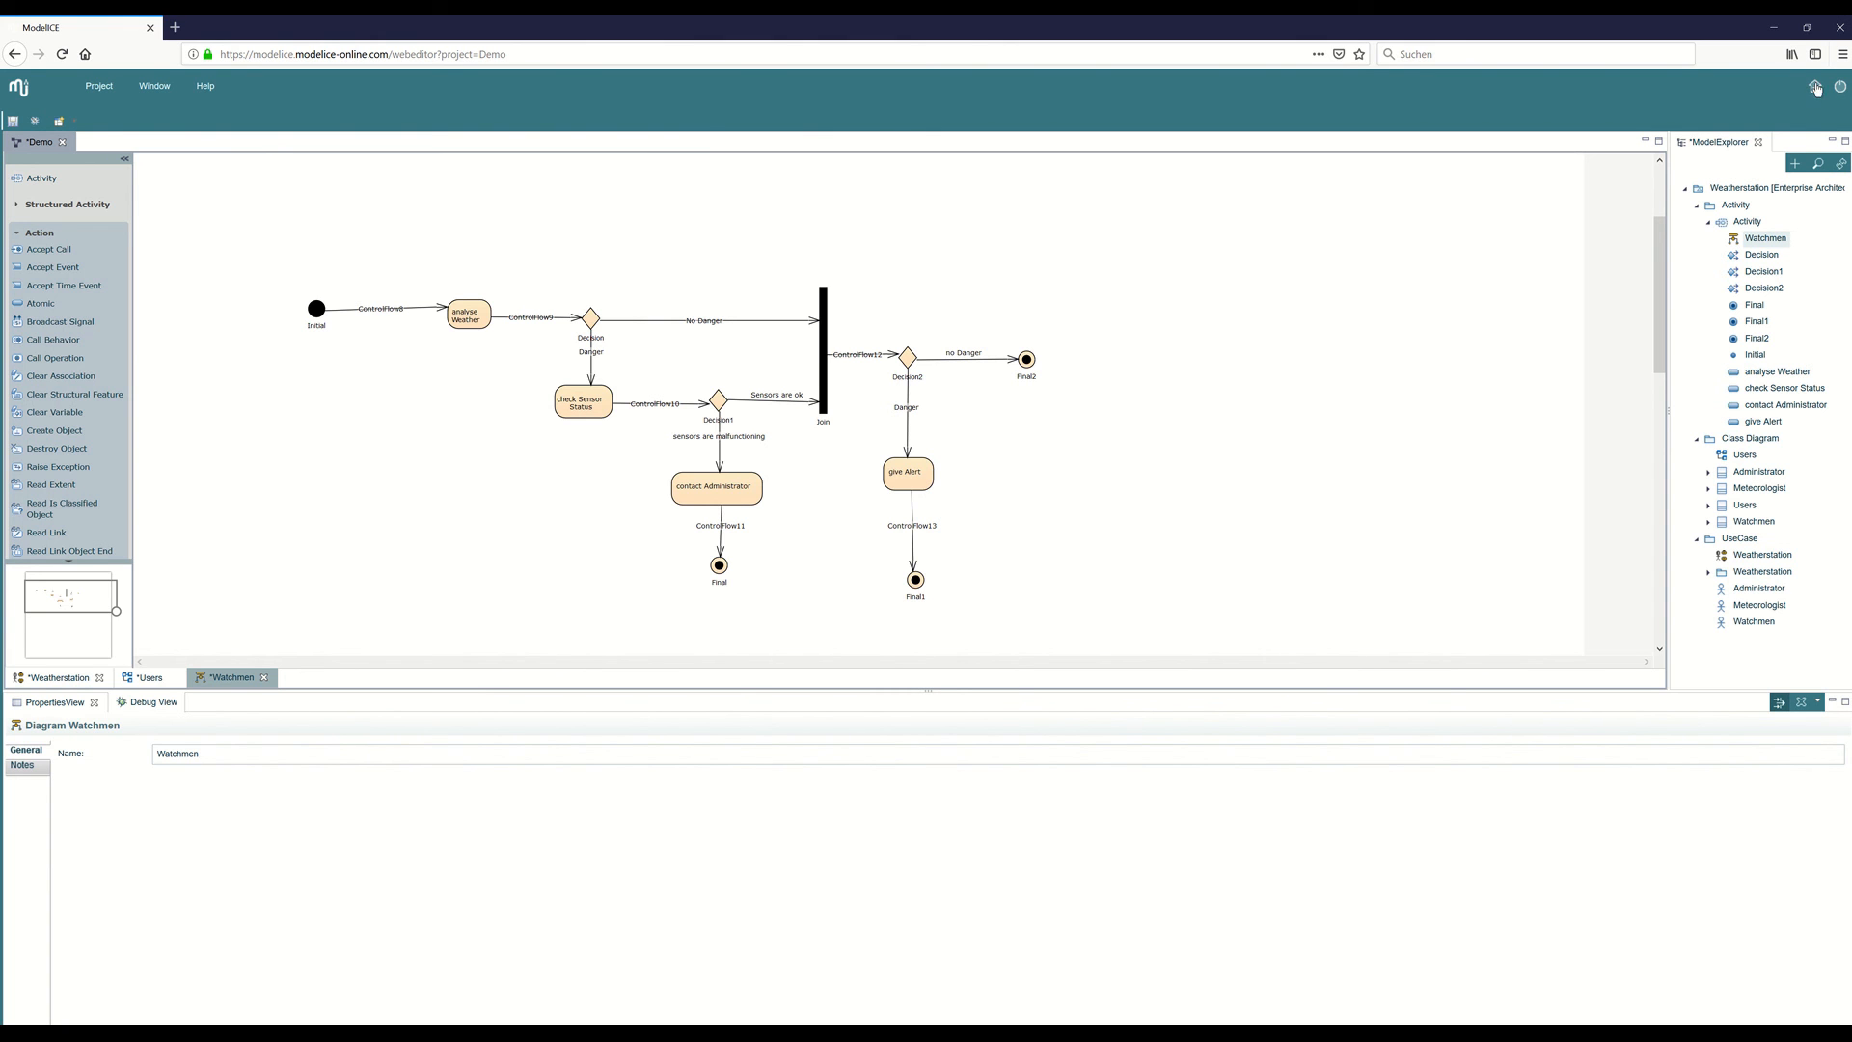
Open the Mars_Rover_Demo project from the home page and browse its cd_dockingstation, cd_marsrover and cd_orbitalstation packages.
click(1812, 87)
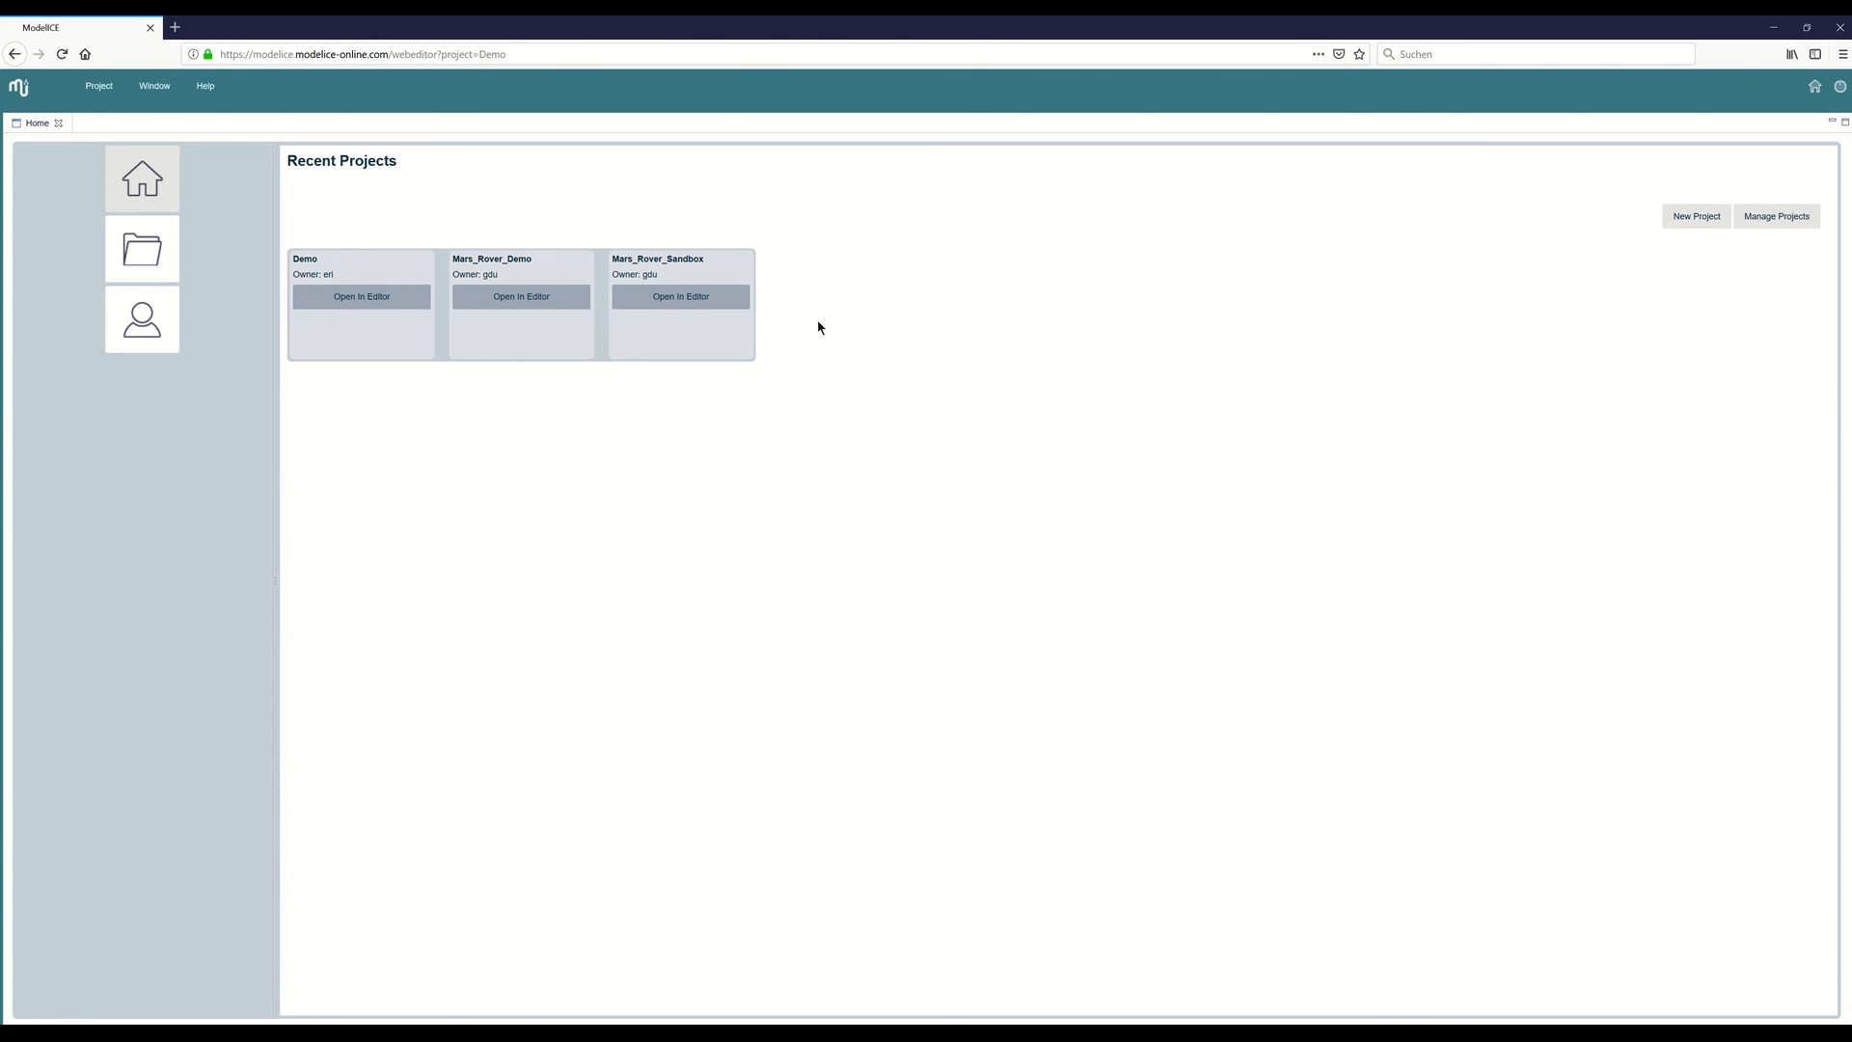
click(516, 303)
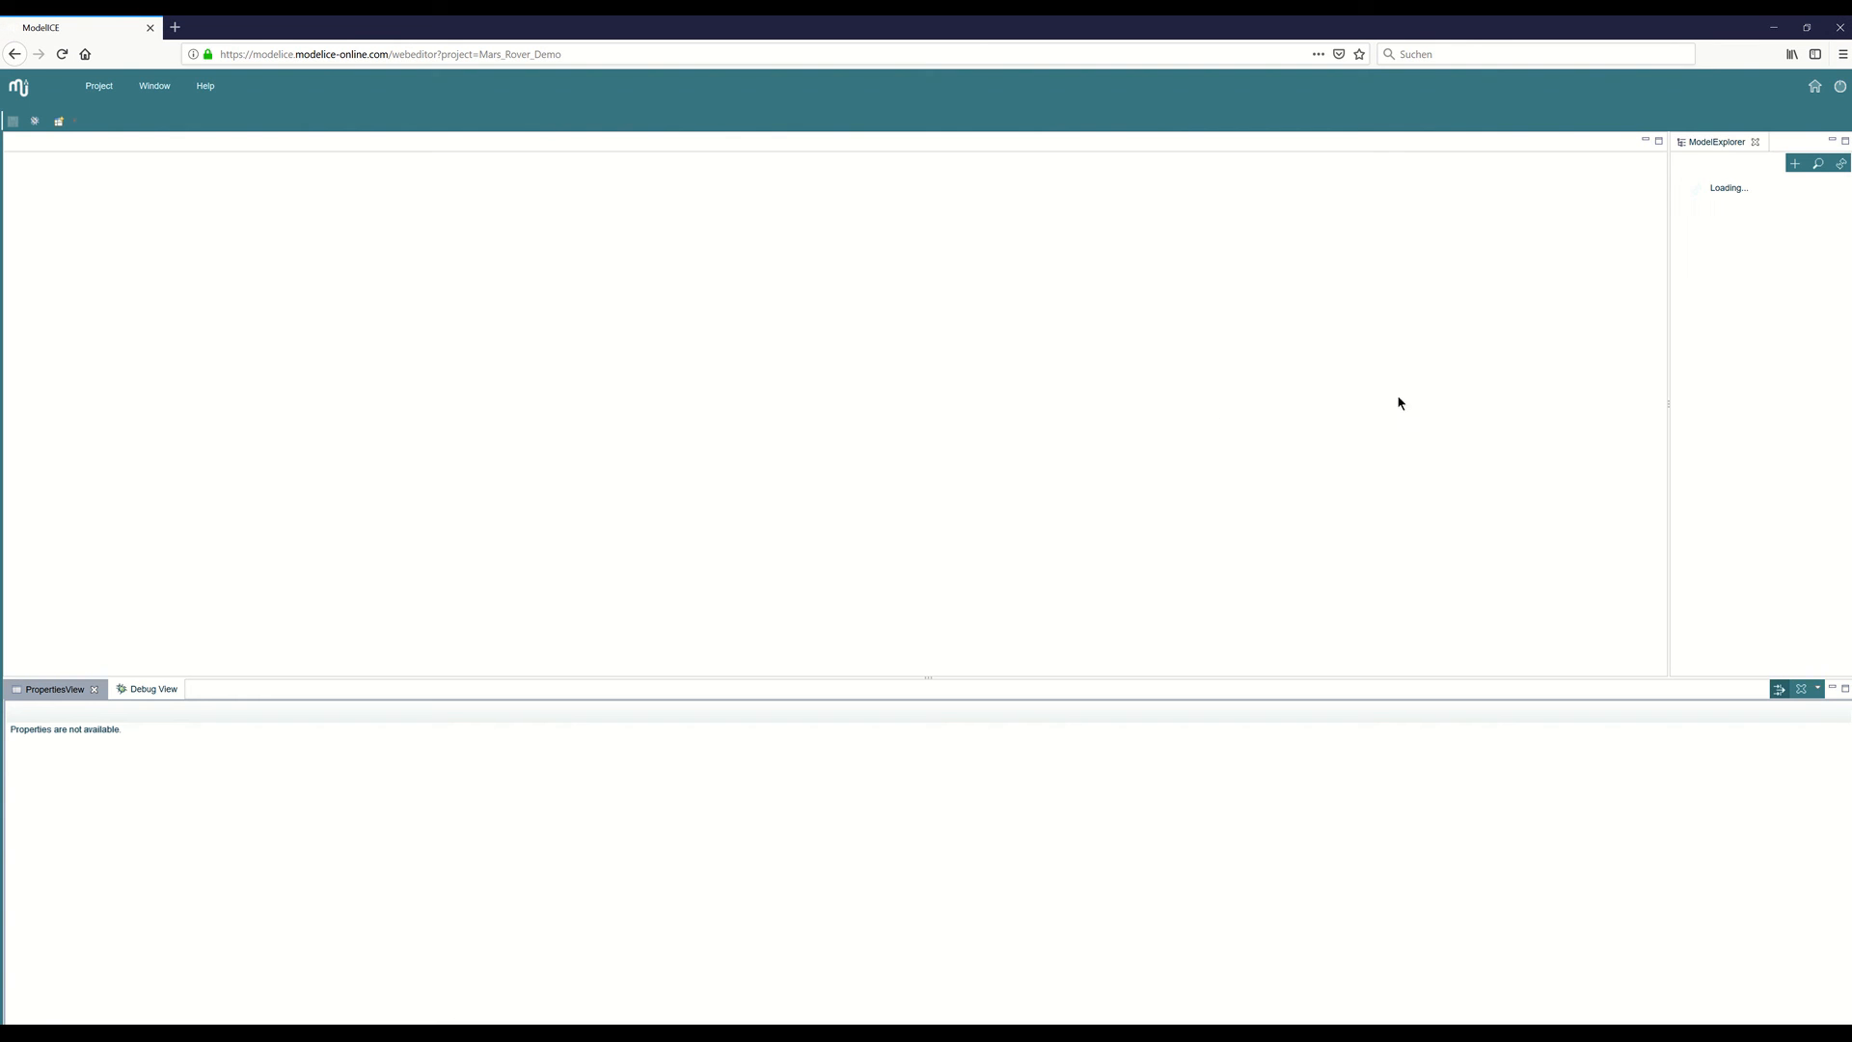
click(1697, 288)
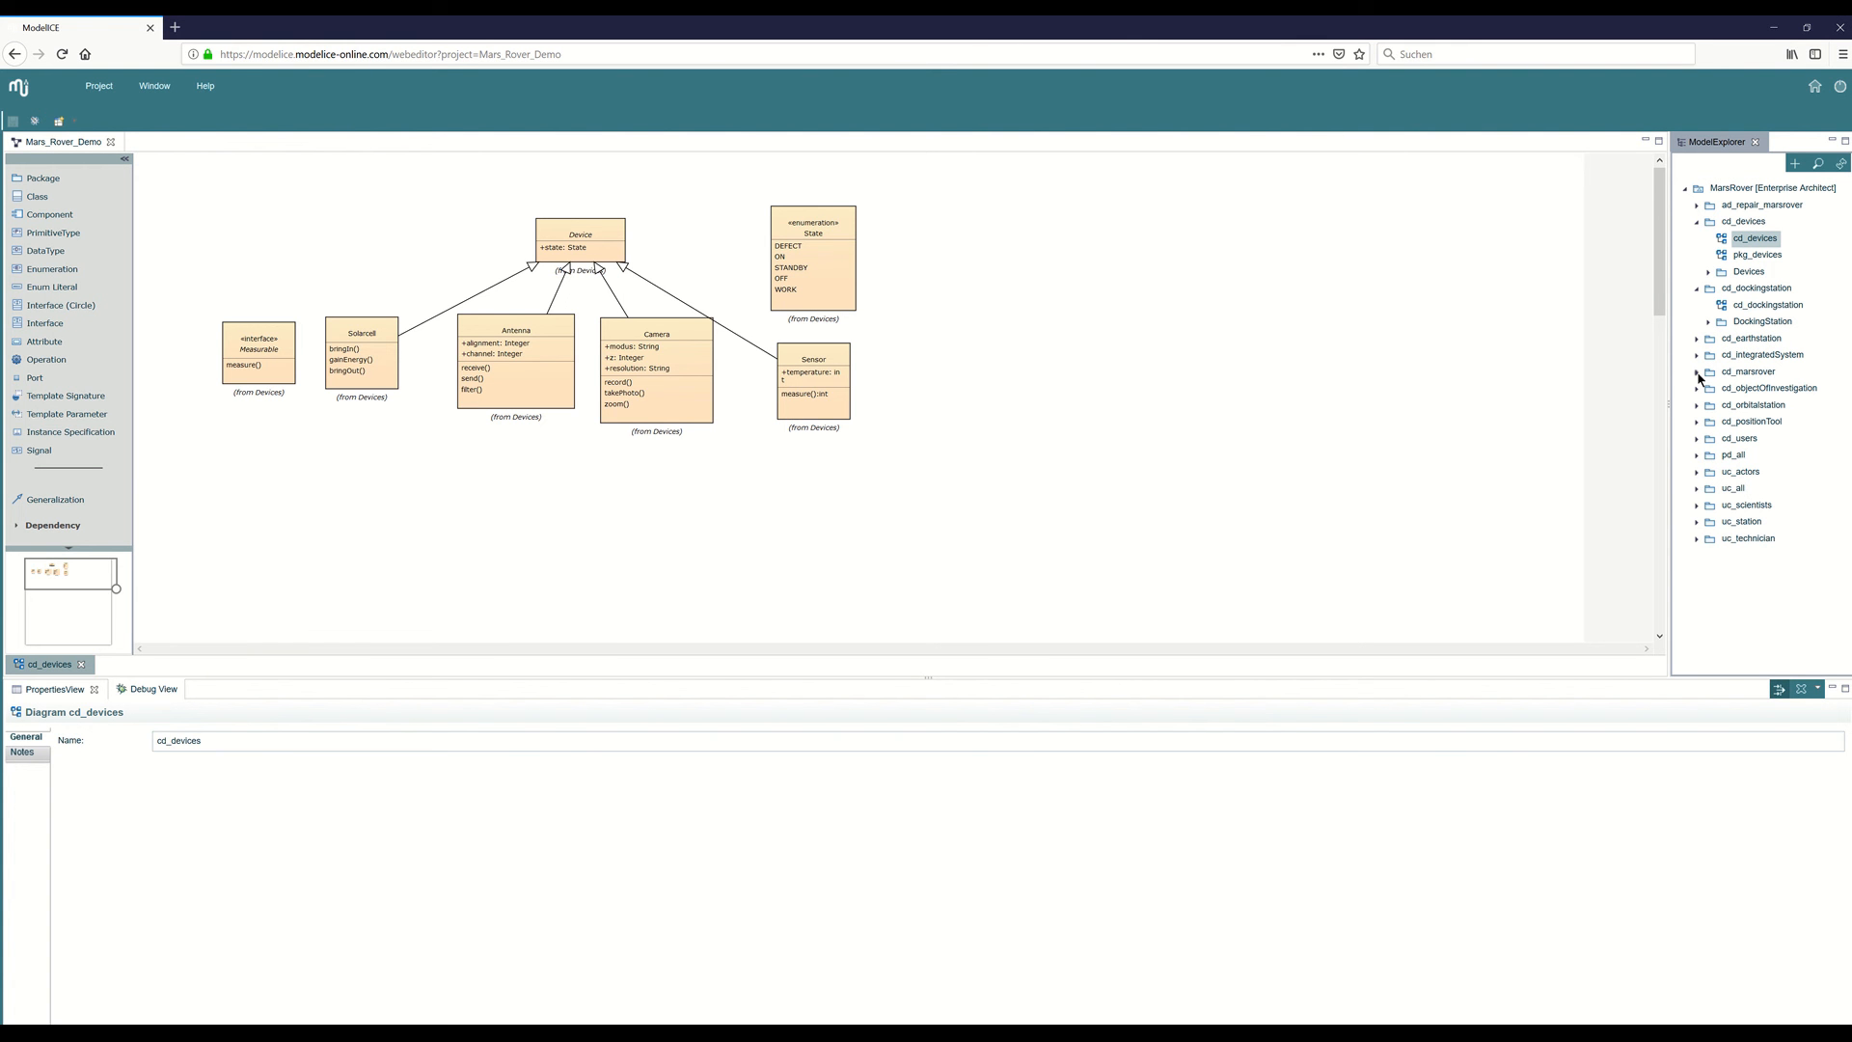
click(1697, 372)
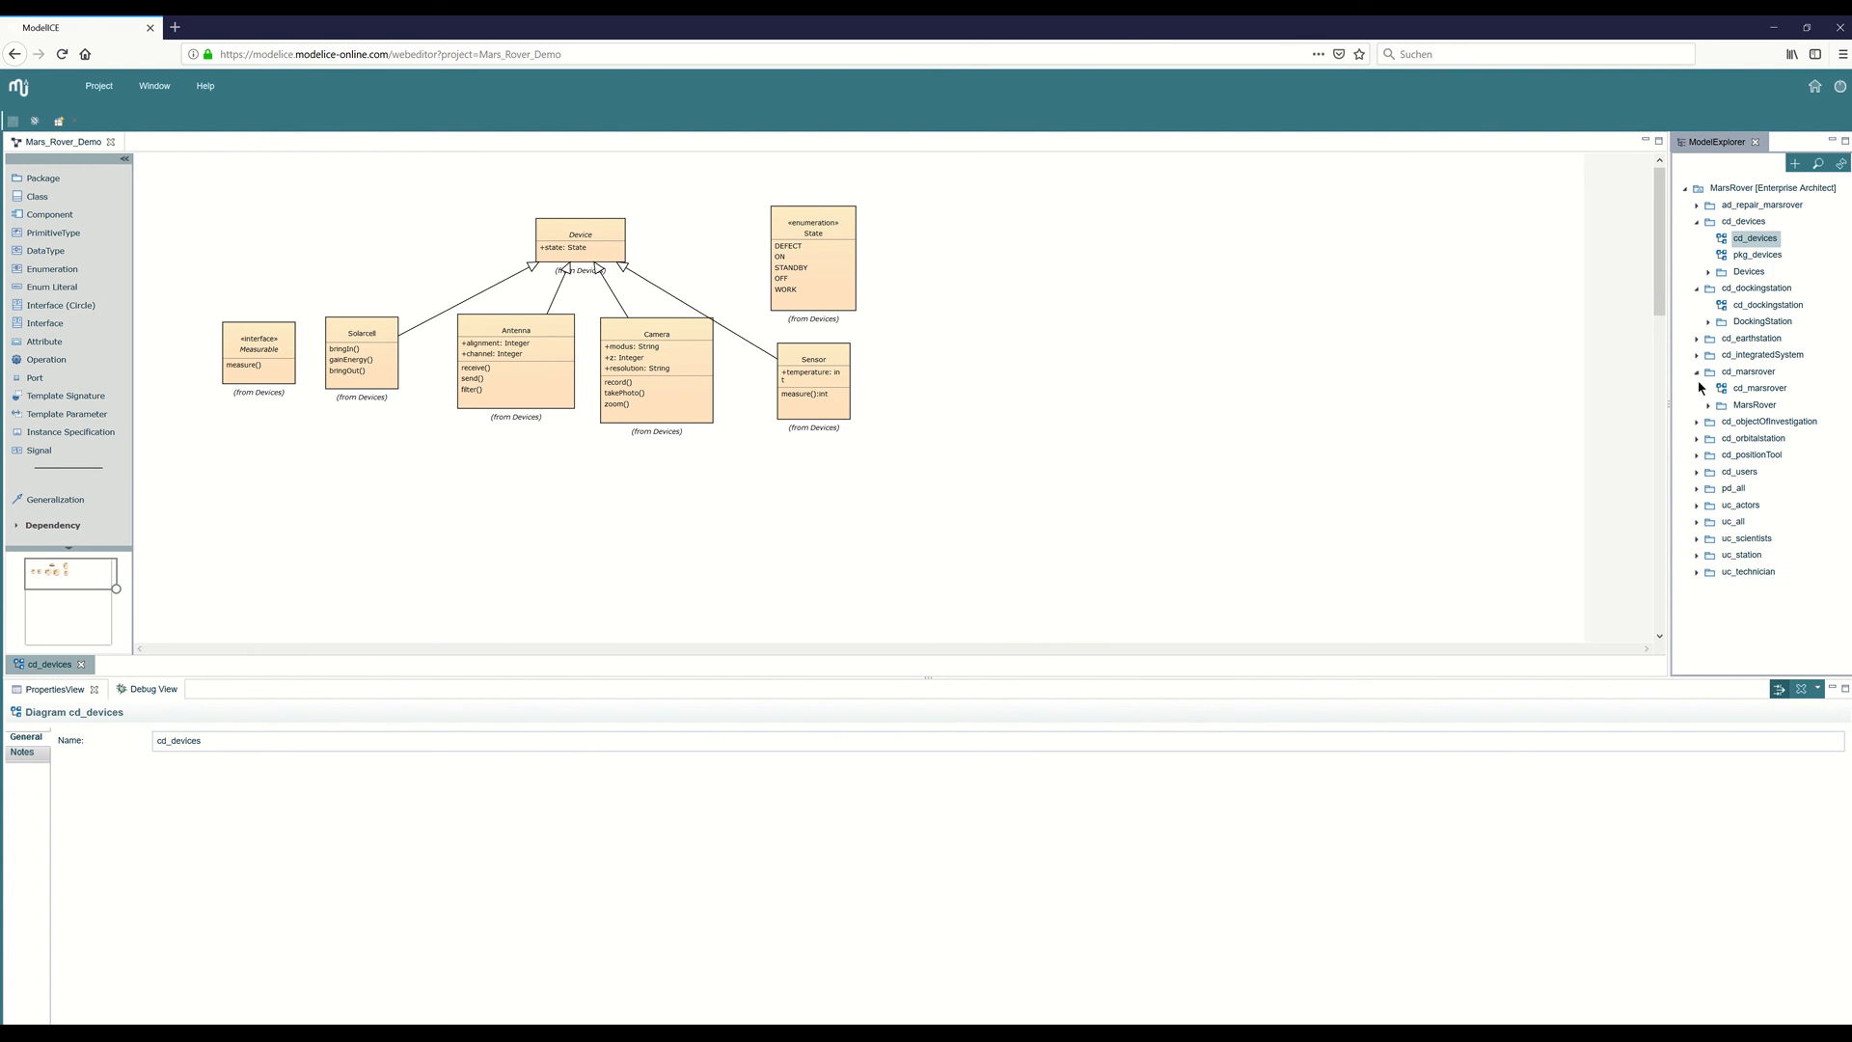
click(1697, 439)
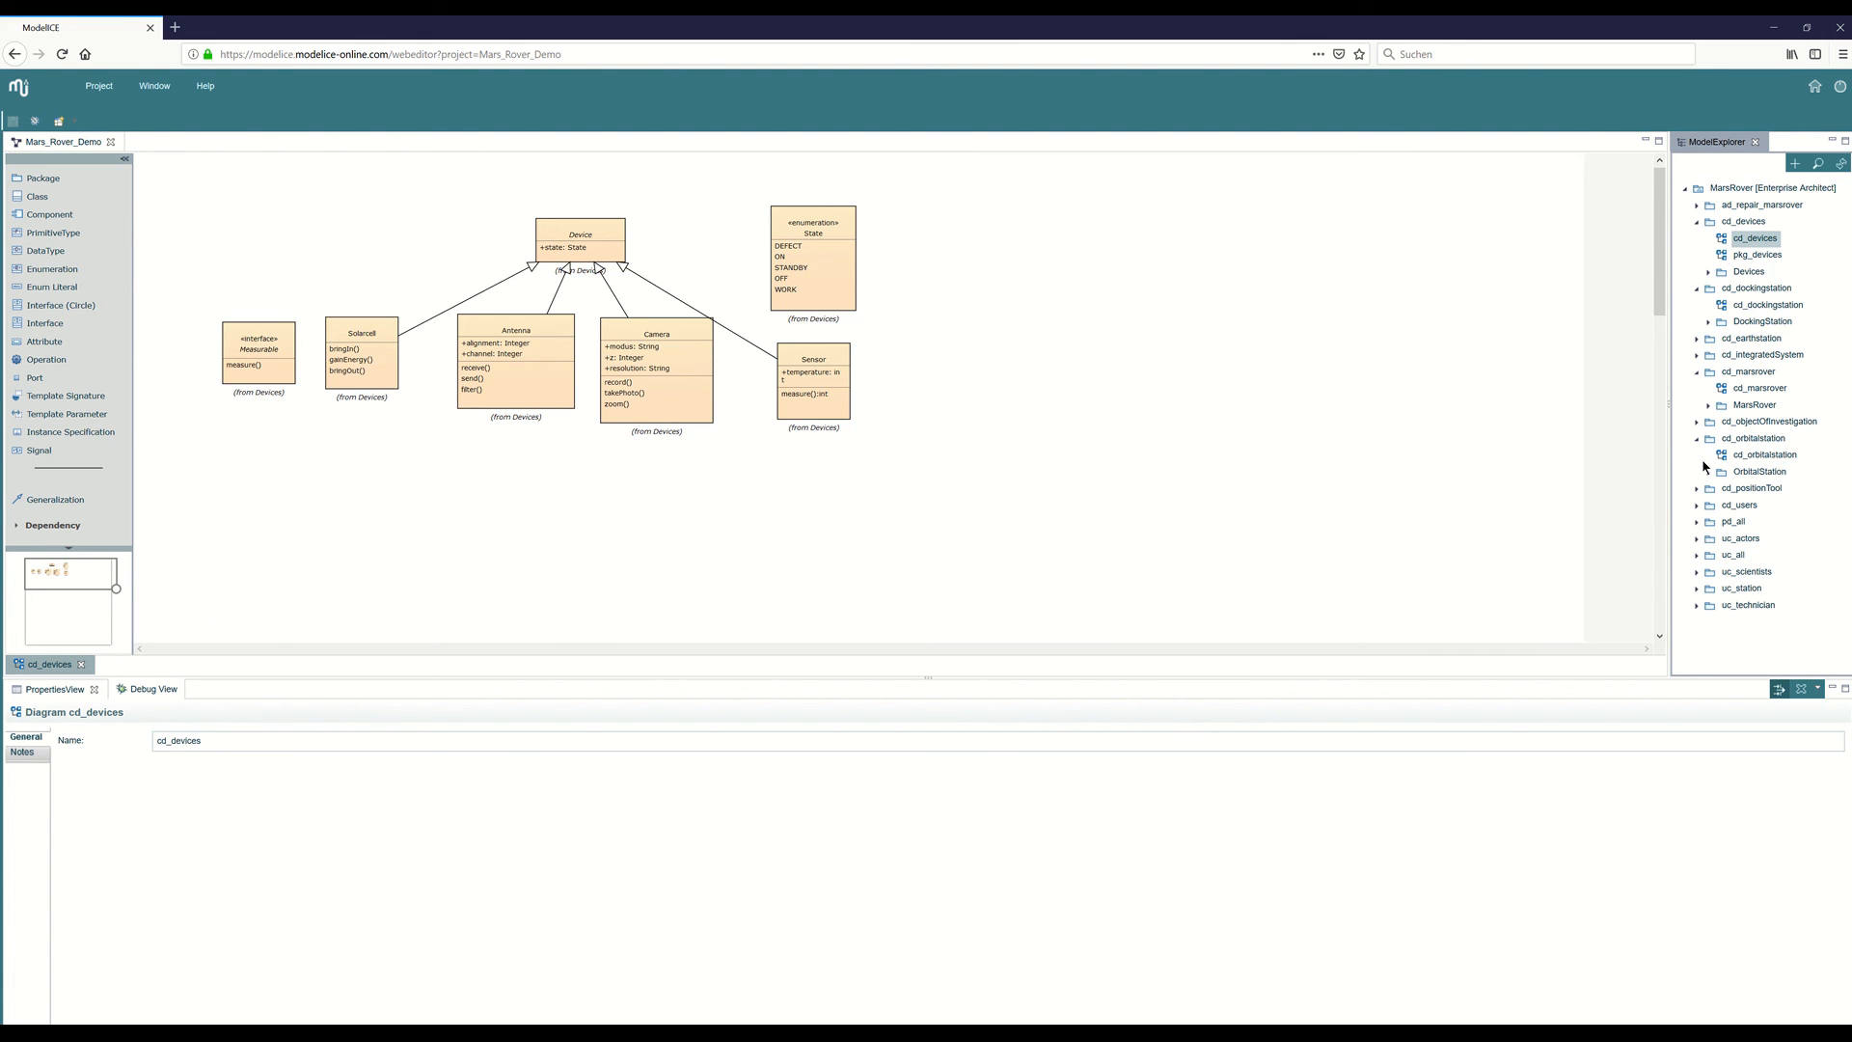
click(1815, 89)
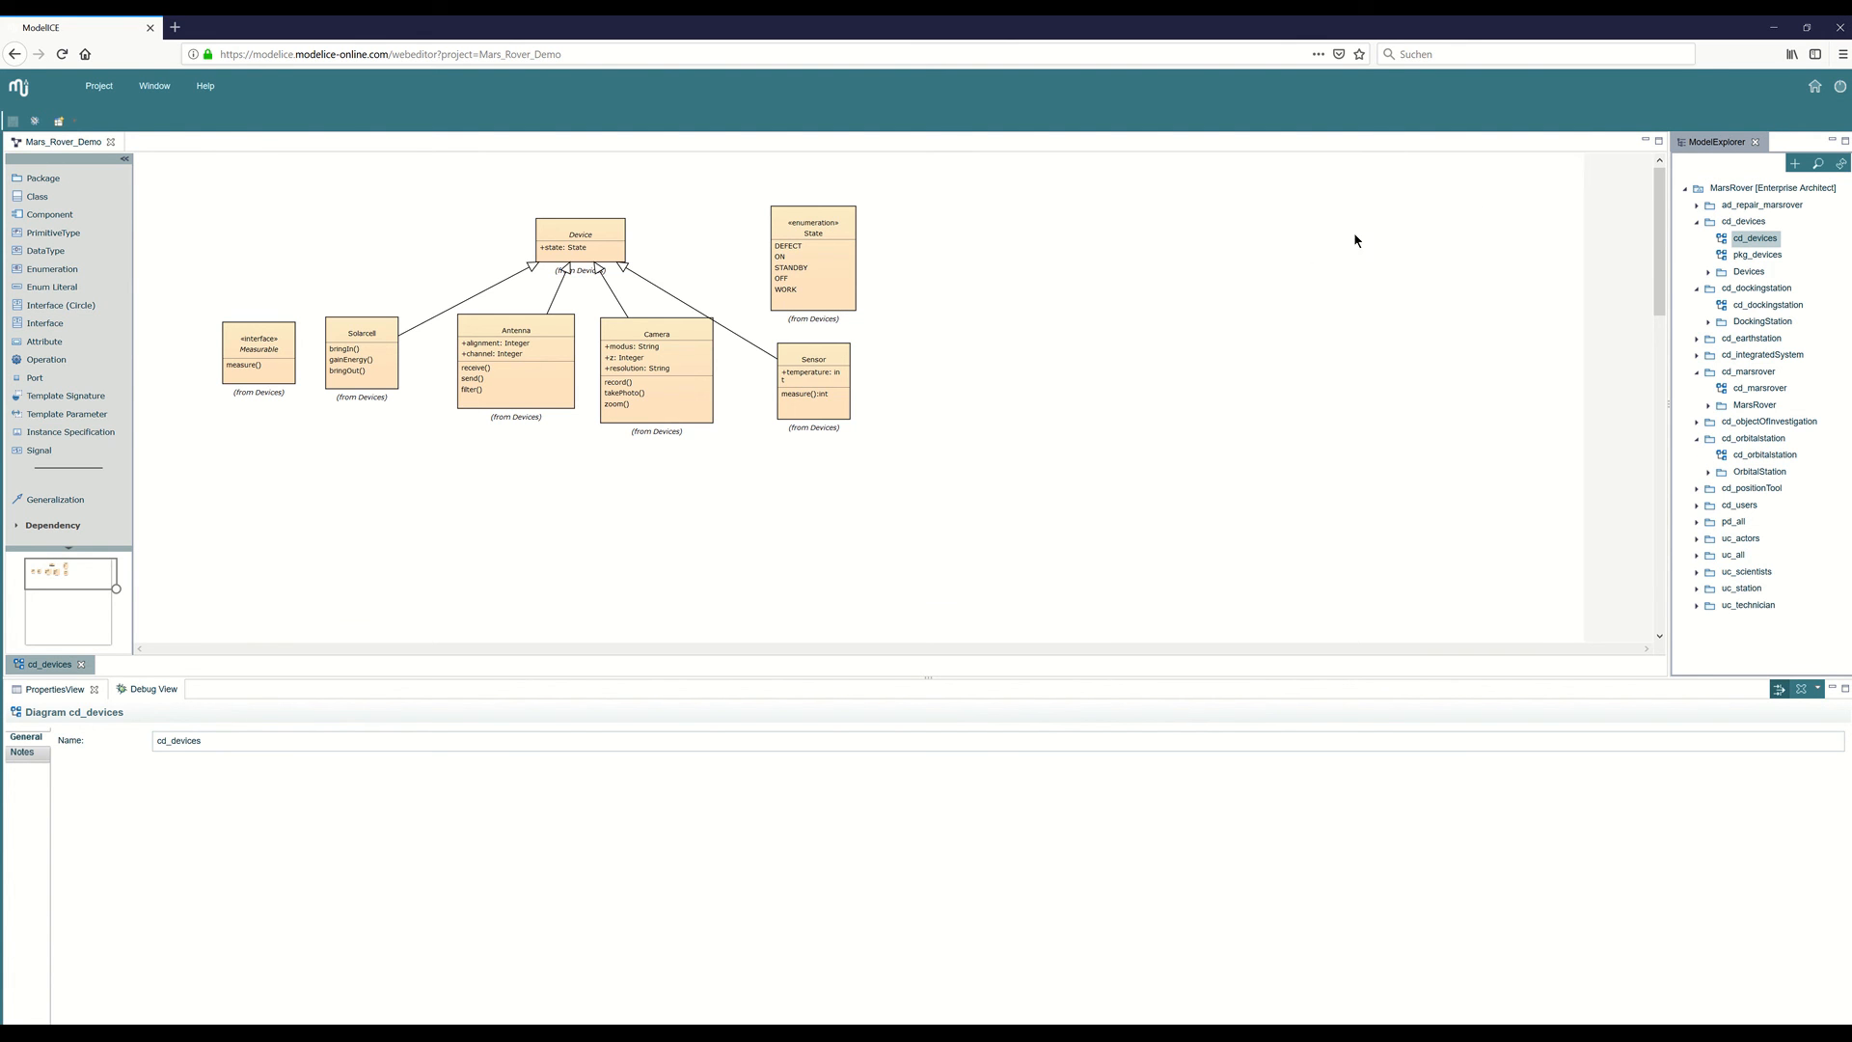